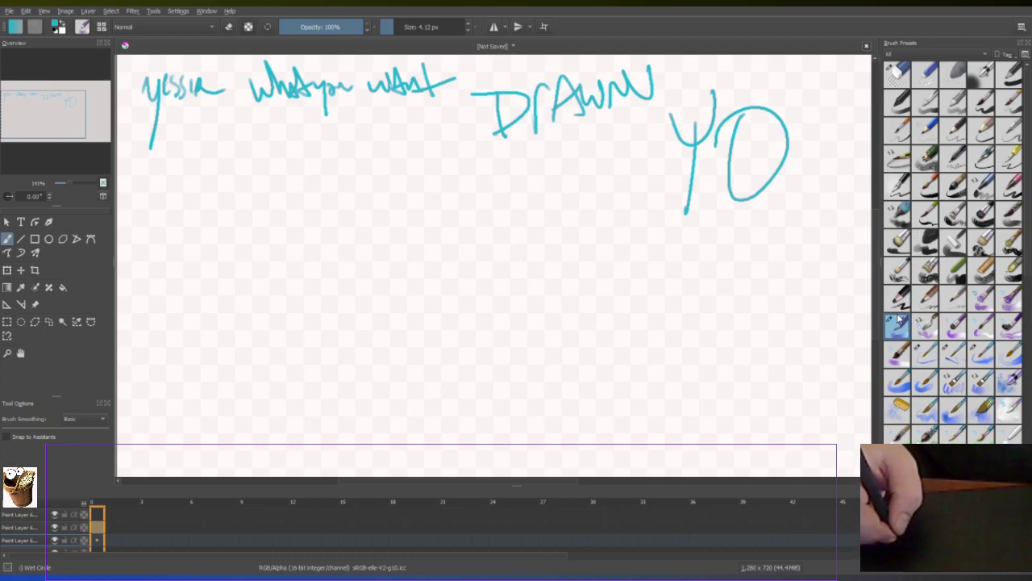
# Change the painting color to bright green and make a short test stroke below the handwriting
pyautogui.rightClick(374, 181)
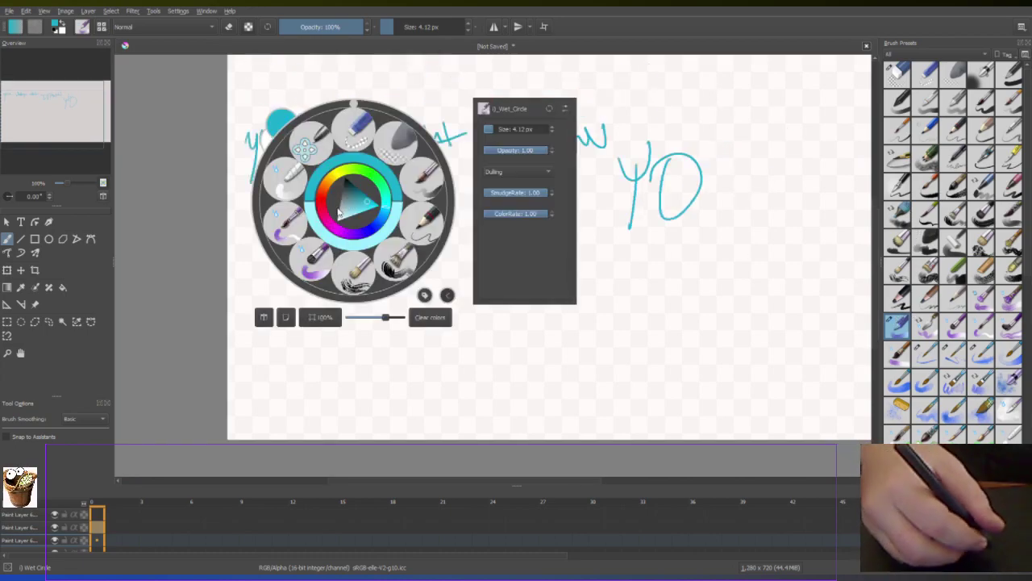
pyautogui.moveTo(357, 194)
pyautogui.mouseDown()
pyautogui.moveTo(351, 189)
pyautogui.moveTo(360, 197)
pyautogui.moveTo(375, 183)
pyautogui.moveTo(355, 197)
pyautogui.moveTo(366, 187)
pyautogui.mouseUp()
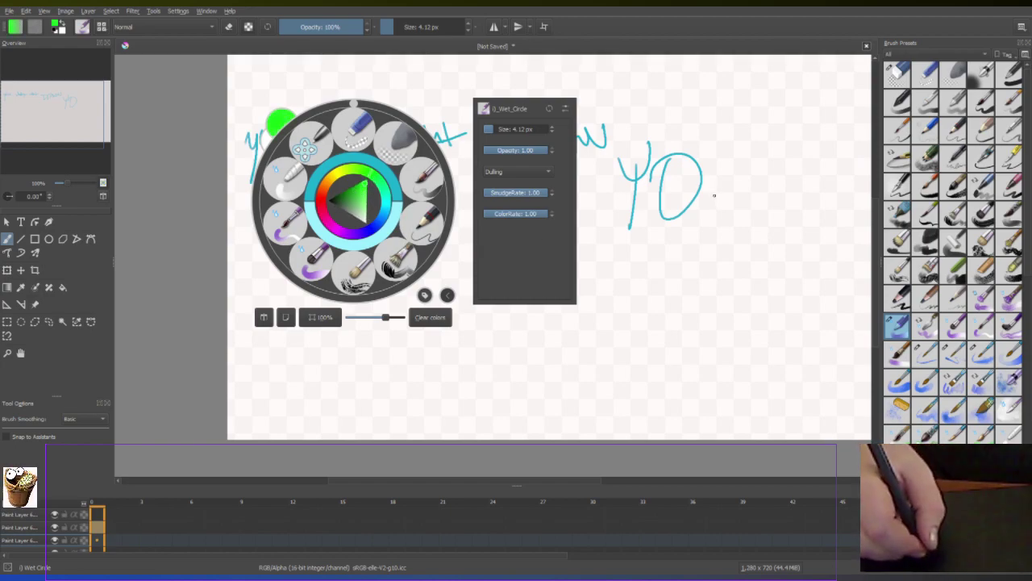
pyautogui.click(708, 212)
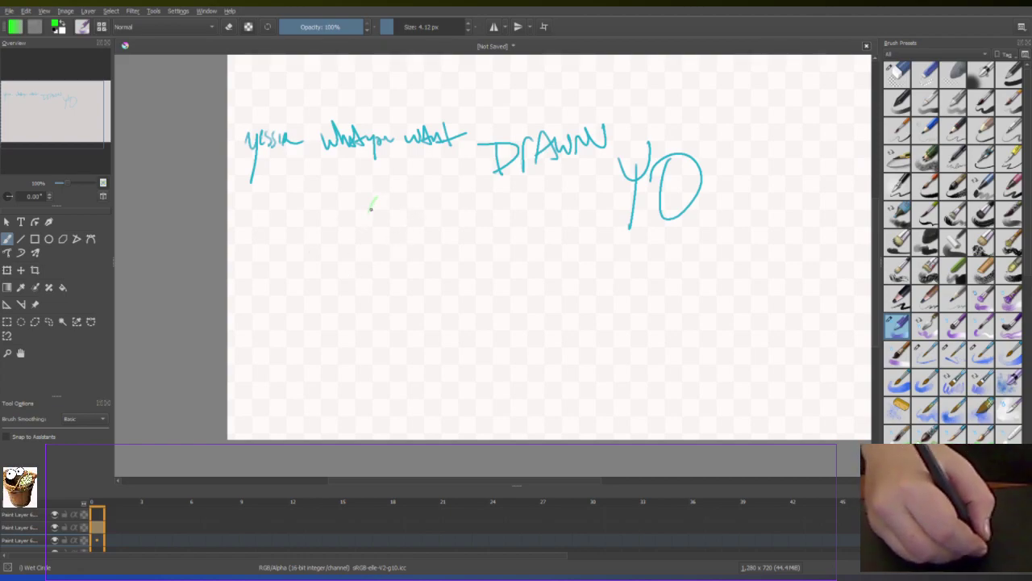
pyautogui.moveTo(372, 205); pyautogui.dragTo(367, 232)
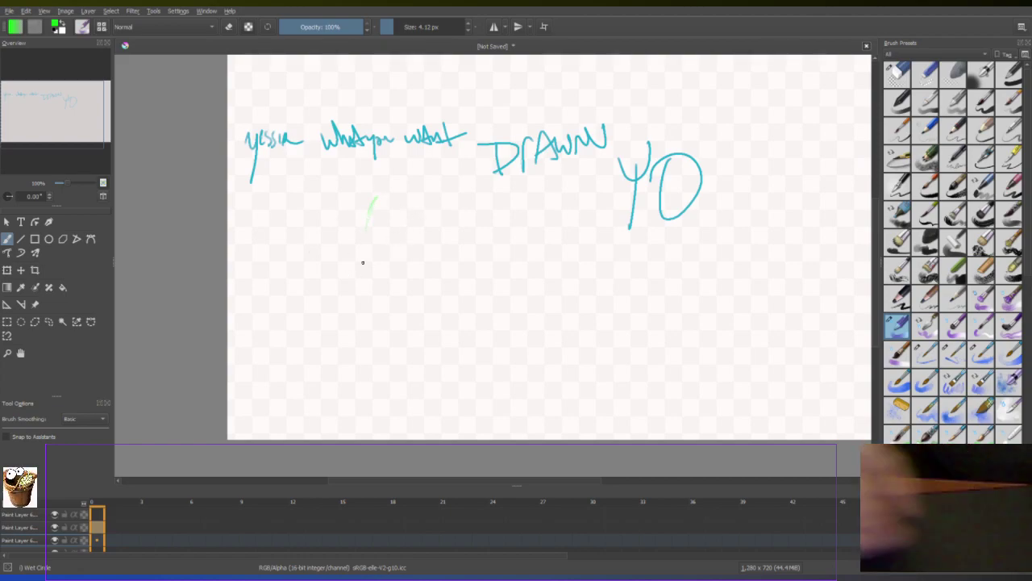
# Erase all the handwriting and the green test stroke with the Eraser Circle brush
pyautogui.click(897, 74)
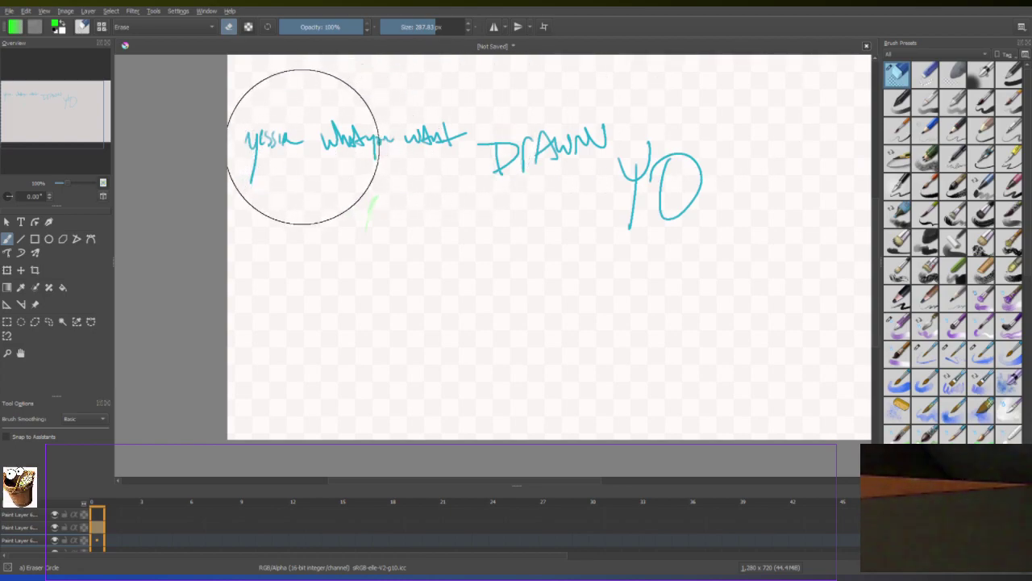
pyautogui.moveTo(303, 143)
pyautogui.mouseDown()
pyautogui.moveTo(620, 163)
pyautogui.moveTo(694, 185)
pyautogui.mouseUp()
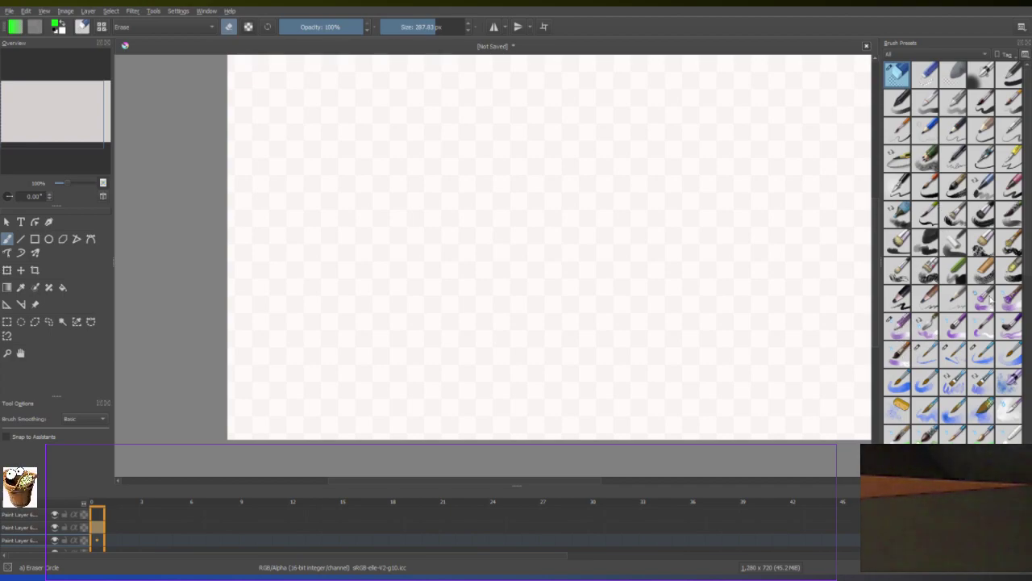
# Sketch the two curved side contours of a head in green with the Wet Circle brush
pyautogui.click(897, 324)
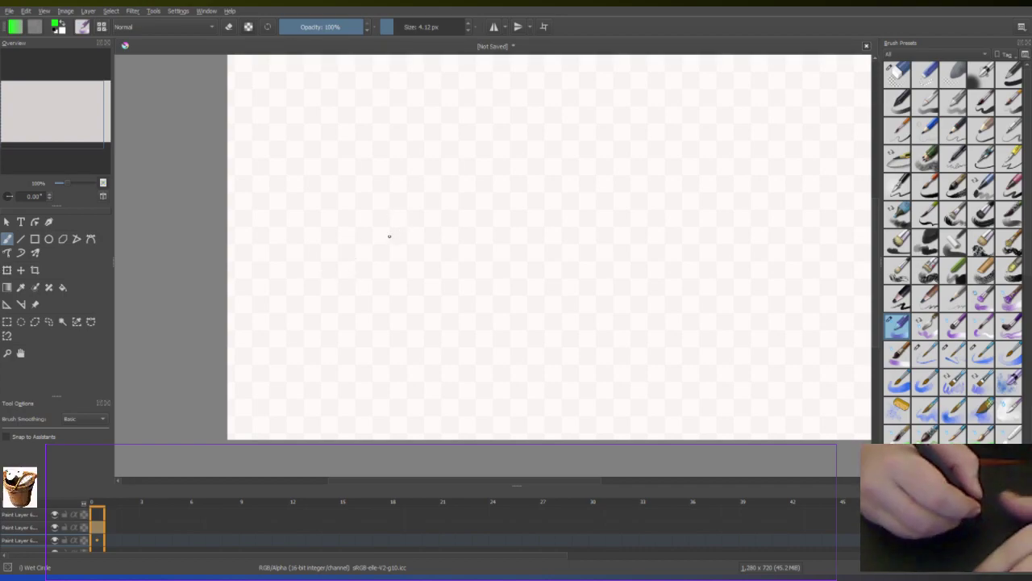
pyautogui.scroll(1, 432, 240)
pyautogui.scroll(1, 389, 183)
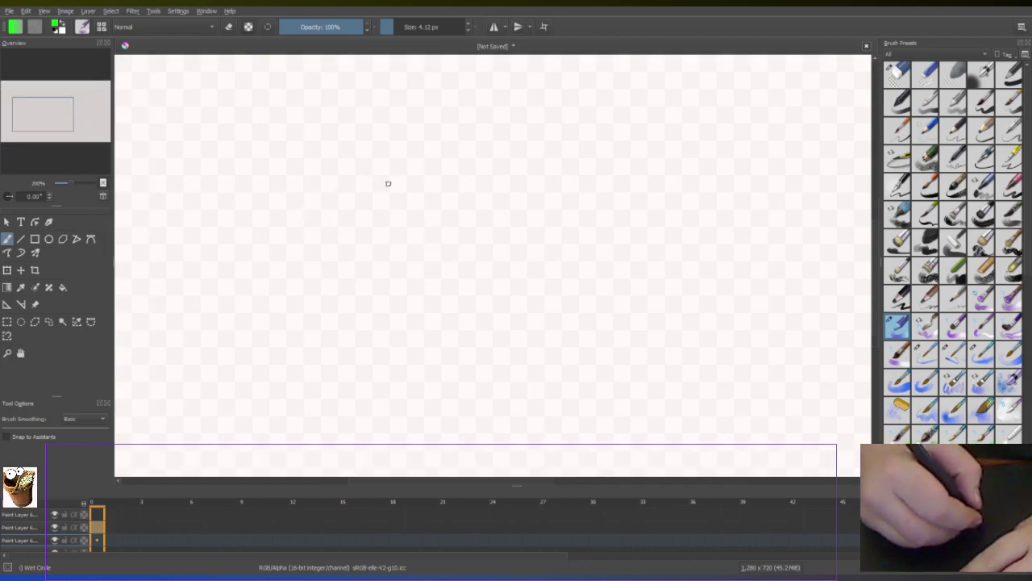
pyautogui.moveTo(352, 115); pyautogui.dragTo(327, 189)
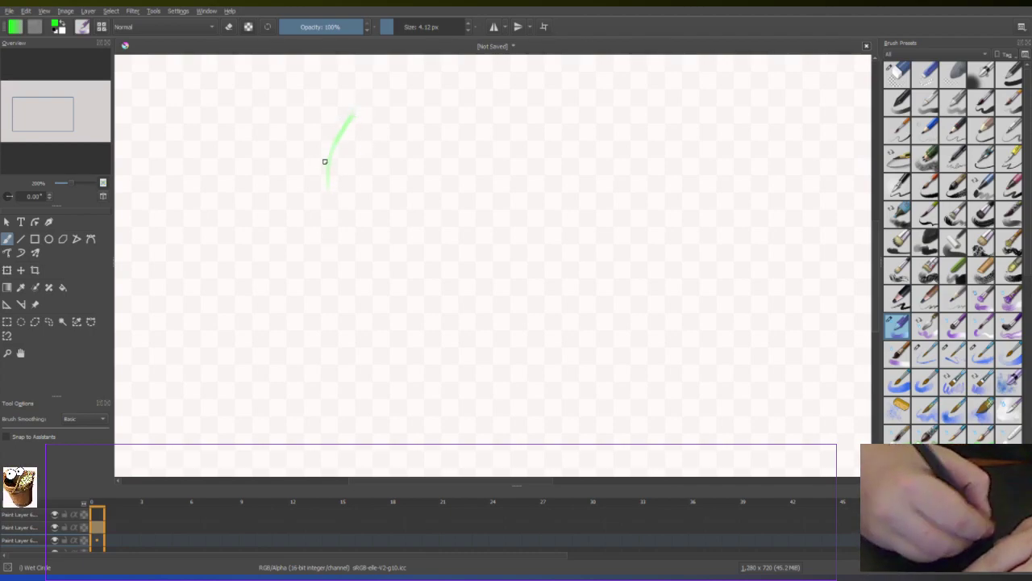
pyautogui.moveTo(325, 193); pyautogui.dragTo(342, 328)
pyautogui.moveTo(324, 213); pyautogui.dragTo(364, 443)
pyautogui.moveTo(355, 124); pyautogui.dragTo(452, 53)
pyautogui.moveTo(576, 90)
pyautogui.mouseDown()
pyautogui.moveTo(579, 121)
pyautogui.moveTo(629, 197)
pyautogui.moveTo(607, 146)
pyautogui.moveTo(625, 295)
pyautogui.moveTo(591, 471)
pyautogui.mouseUp()
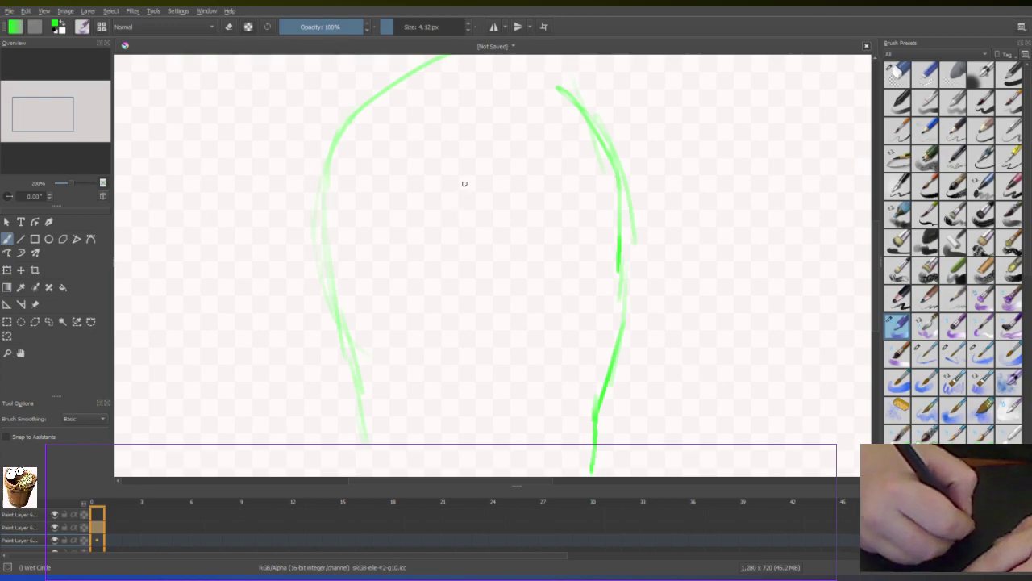
# Sketch the brow curves and the pointed forehead lines inside the head outline
pyautogui.moveTo(338, 287)
pyautogui.mouseDown()
pyautogui.moveTo(363, 323)
pyautogui.moveTo(428, 357)
pyautogui.mouseUp()
pyautogui.moveTo(400, 238)
pyautogui.mouseDown()
pyautogui.moveTo(443, 363)
pyautogui.moveTo(422, 332)
pyautogui.moveTo(466, 381)
pyautogui.mouseUp()
pyautogui.moveTo(433, 168); pyautogui.dragTo(459, 304)
pyautogui.moveTo(449, 179)
pyautogui.mouseDown()
pyautogui.moveTo(479, 92)
pyautogui.moveTo(483, 203)
pyautogui.mouseUp()
pyautogui.moveTo(484, 134)
pyautogui.mouseDown()
pyautogui.moveTo(507, 242)
pyautogui.moveTo(490, 317)
pyautogui.mouseUp()
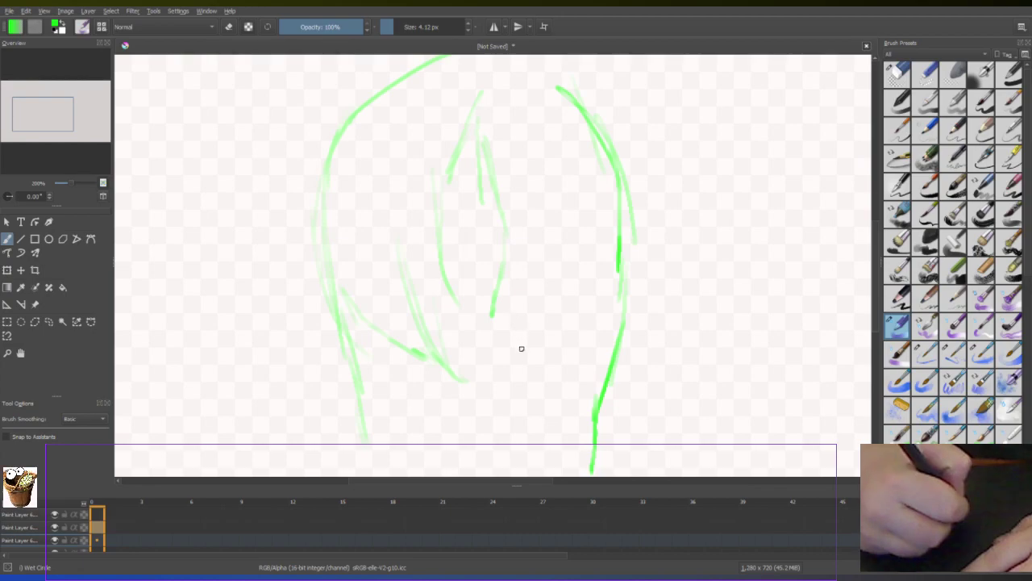
pyautogui.moveTo(501, 385)
pyautogui.mouseDown()
pyautogui.moveTo(555, 335)
pyautogui.moveTo(565, 258)
pyautogui.mouseUp()
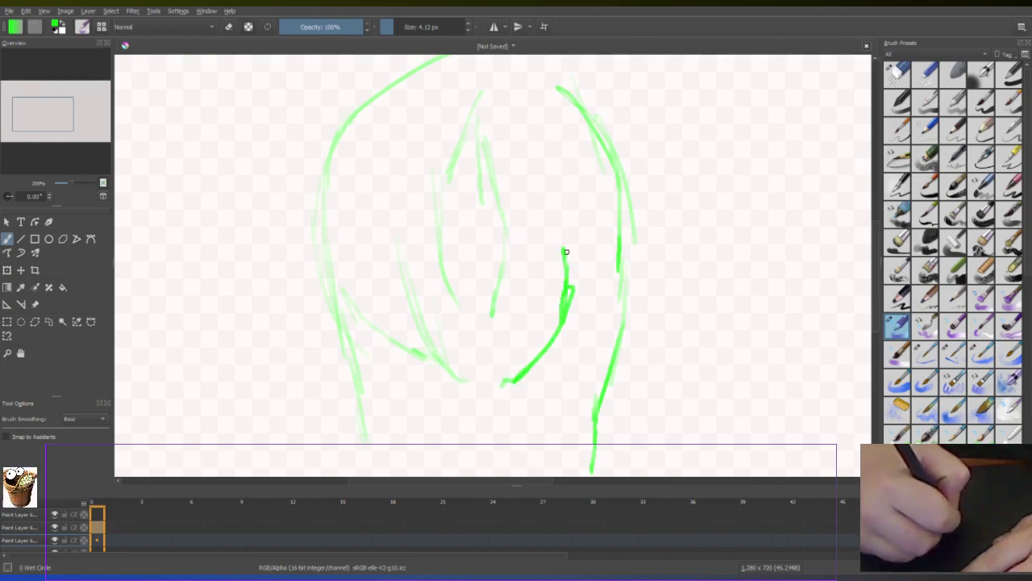
pyautogui.moveTo(553, 196)
pyautogui.mouseDown()
pyautogui.moveTo(565, 266)
pyautogui.moveTo(555, 327)
pyautogui.moveTo(505, 386)
pyautogui.moveTo(585, 322)
pyautogui.mouseUp()
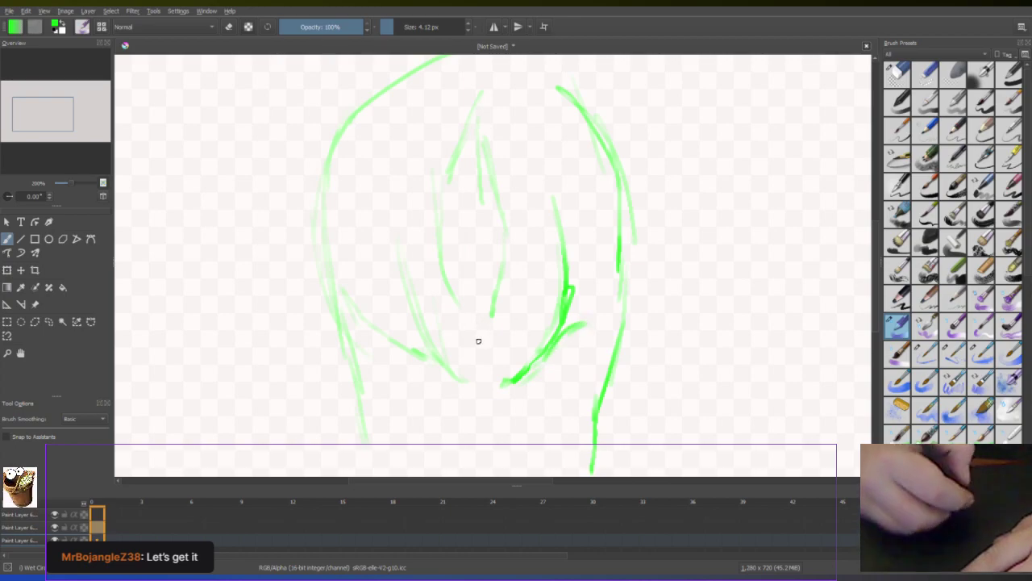
# Add narrowed eyes, a nose, both ears, a mouth and a jawline to the face sketch
pyautogui.press('1')
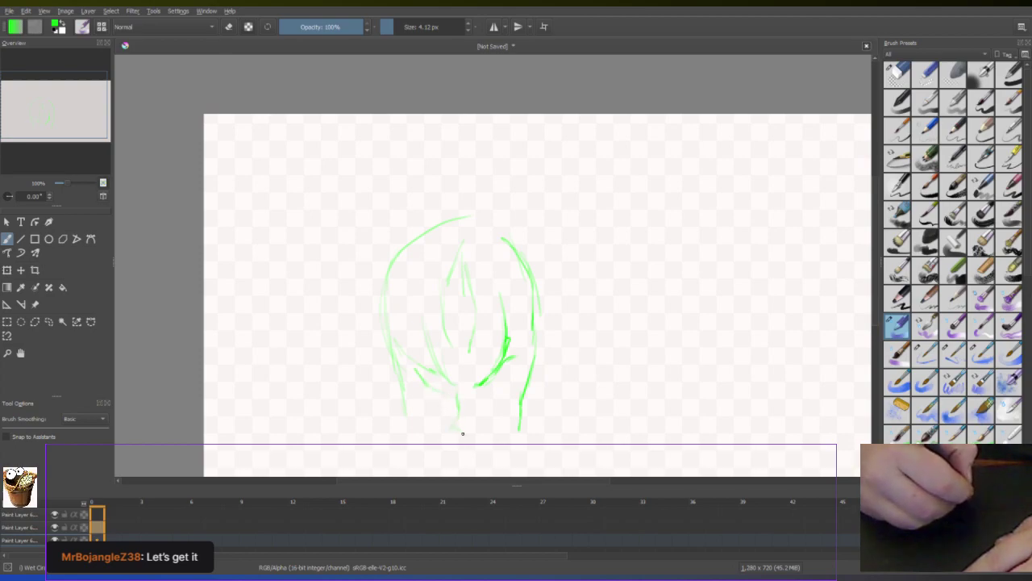
pyautogui.moveTo(483, 418)
pyautogui.mouseDown()
pyautogui.moveTo(492, 391)
pyautogui.moveTo(484, 387)
pyautogui.moveTo(508, 387)
pyautogui.moveTo(492, 383)
pyautogui.moveTo(516, 358)
pyautogui.mouseUp()
pyautogui.moveTo(412, 370)
pyautogui.mouseDown()
pyautogui.moveTo(468, 342)
pyautogui.moveTo(426, 349)
pyautogui.moveTo(418, 303)
pyautogui.moveTo(445, 370)
pyautogui.mouseUp()
pyautogui.moveTo(501, 306)
pyautogui.mouseDown()
pyautogui.moveTo(493, 353)
pyautogui.moveTo(466, 363)
pyautogui.moveTo(467, 377)
pyautogui.moveTo(467, 366)
pyautogui.moveTo(551, 329)
pyautogui.moveTo(555, 345)
pyautogui.moveTo(541, 359)
pyautogui.moveTo(541, 384)
pyautogui.moveTo(546, 352)
pyautogui.moveTo(551, 392)
pyautogui.moveTo(542, 389)
pyautogui.moveTo(538, 415)
pyautogui.moveTo(532, 402)
pyautogui.moveTo(509, 468)
pyautogui.mouseUp()
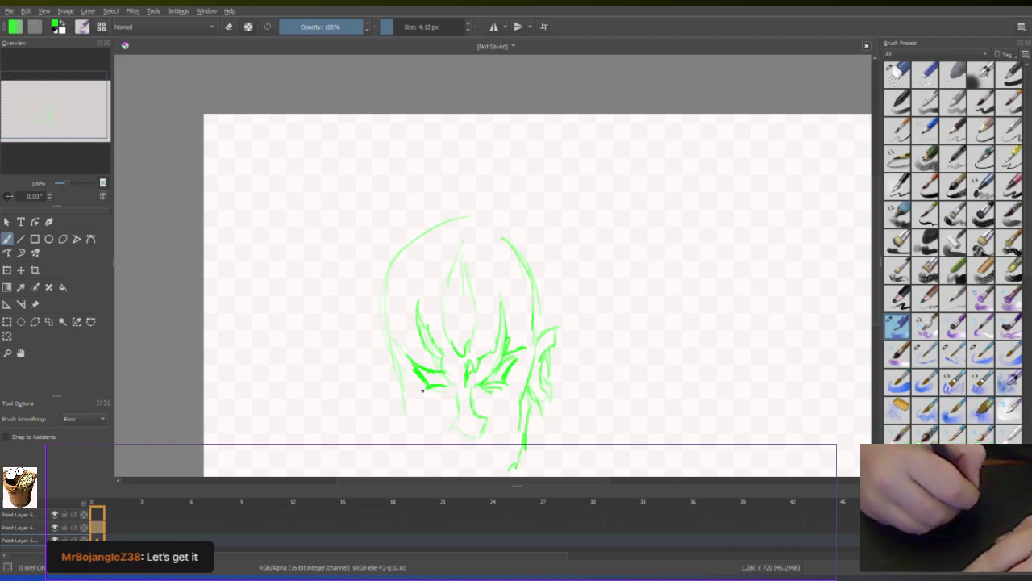
pyautogui.moveTo(384, 383)
pyautogui.mouseDown()
pyautogui.moveTo(432, 459)
pyautogui.moveTo(476, 447)
pyautogui.moveTo(504, 454)
pyautogui.moveTo(469, 457)
pyautogui.moveTo(490, 472)
pyautogui.mouseUp()
pyautogui.moveTo(440, 391); pyautogui.dragTo(429, 389)
pyautogui.moveTo(499, 380); pyautogui.dragTo(489, 386)
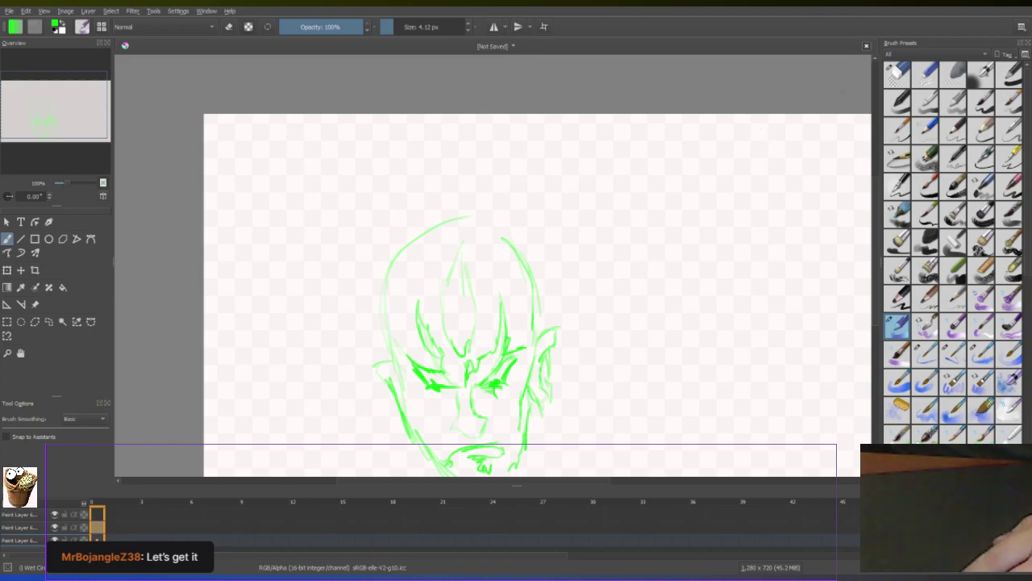
# Erase the entire green face sketch with the large Eraser Circle brush
pyautogui.click(897, 75)
pyautogui.moveTo(406, 178)
pyautogui.mouseDown()
pyautogui.moveTo(296, 279)
pyautogui.moveTo(204, 324)
pyautogui.moveTo(465, 436)
pyautogui.moveTo(519, 499)
pyautogui.moveTo(648, 295)
pyautogui.mouseUp()
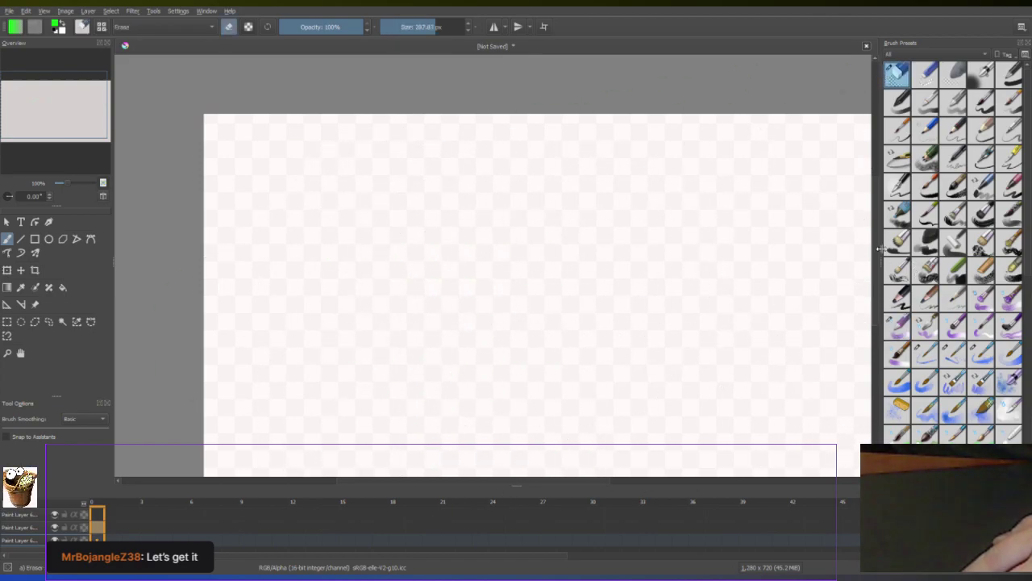
pyautogui.scroll(-2, 876, 246)
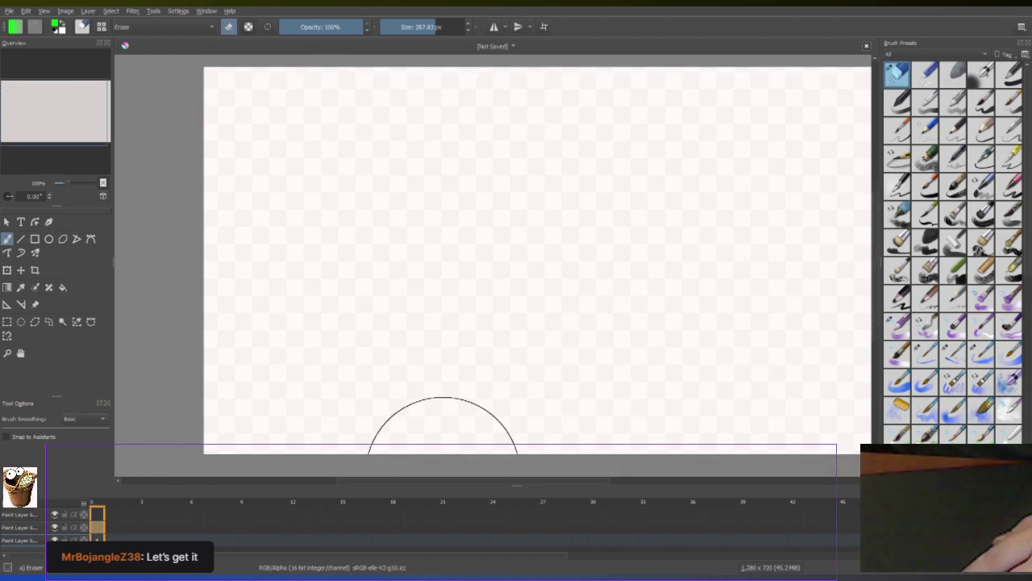
pyautogui.moveTo(407, 481); pyautogui.dragTo(425, 484)
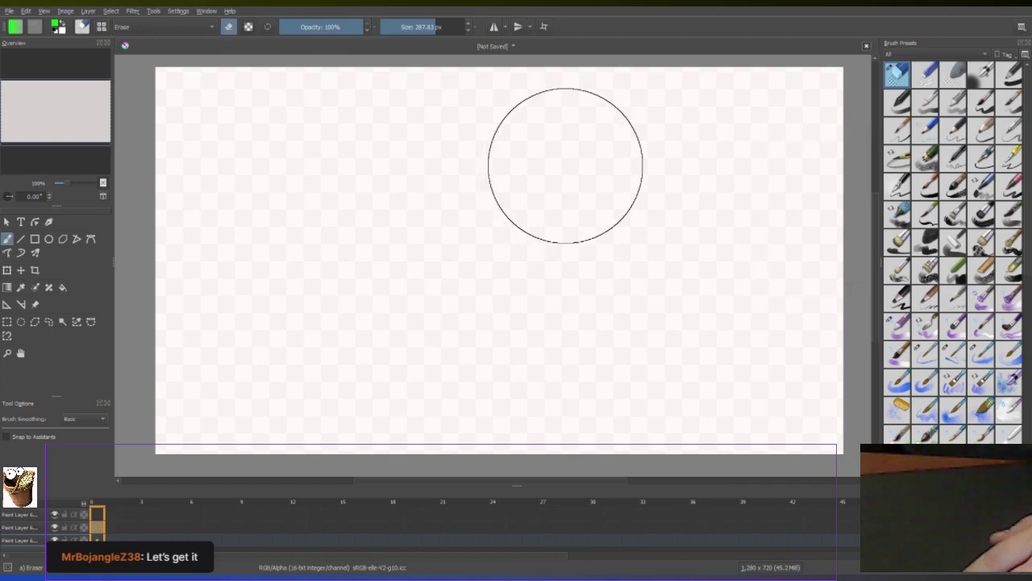
# Switch to a pencil brush with a size of 3.65 px and an opacity of 86%
pyautogui.click(950, 137)
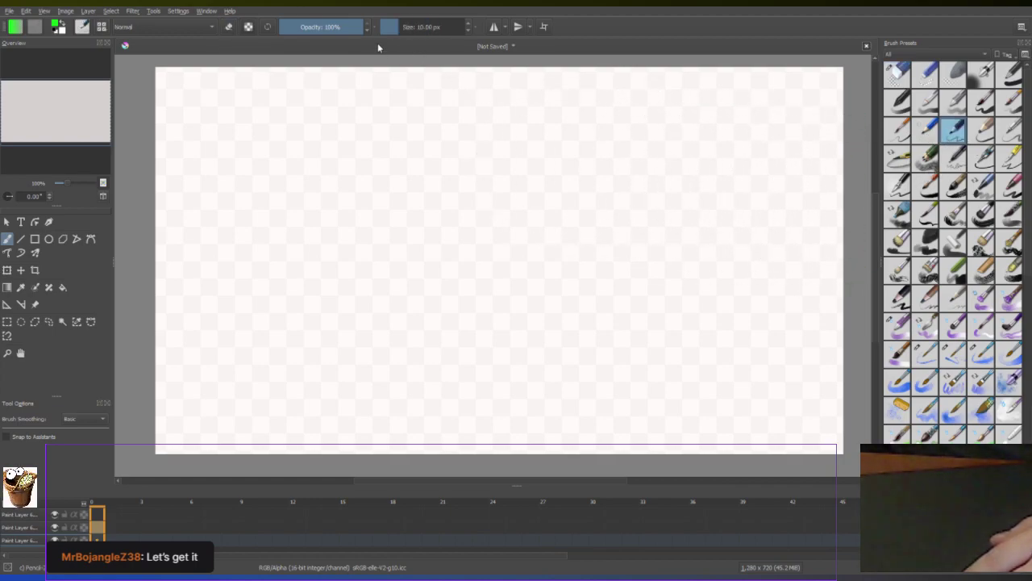
pyautogui.click(391, 28)
pyautogui.click(393, 29)
pyautogui.click(353, 28)
pyautogui.click(348, 28)
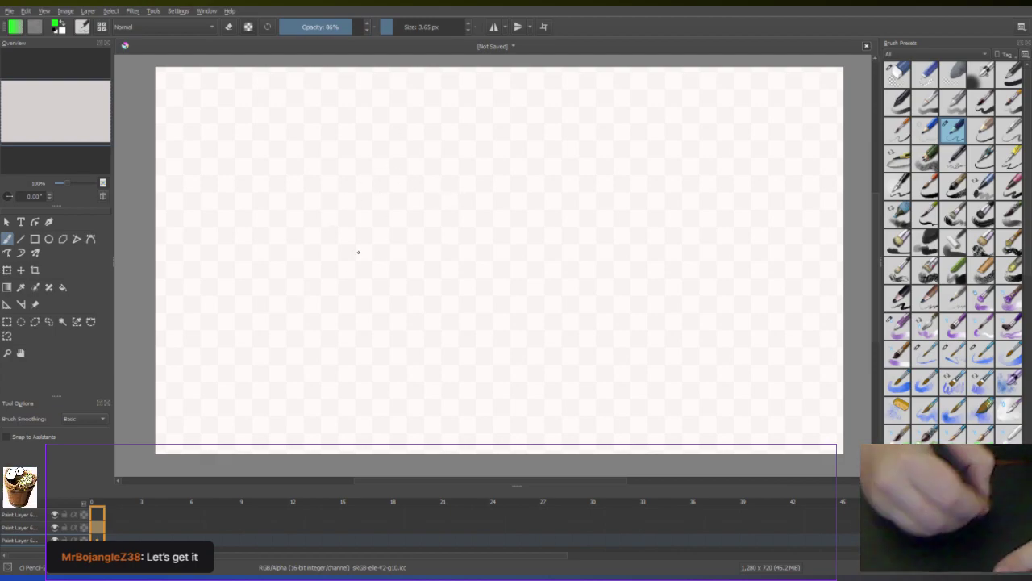
# Sketch the long curved back contour of a hunched figure near the canvas's left edge
pyautogui.press('+')
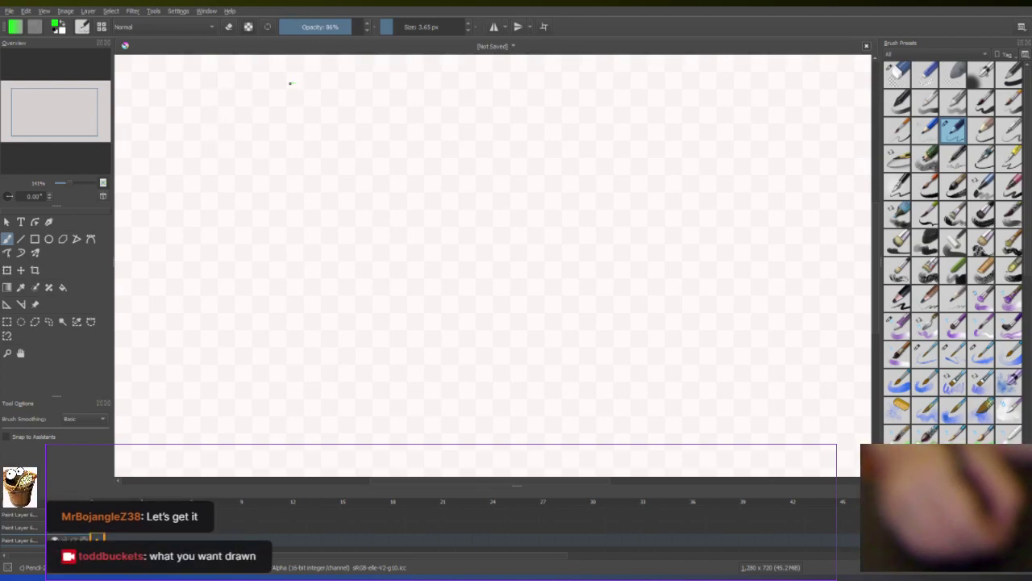
pyautogui.moveTo(283, 84); pyautogui.dragTo(161, 188)
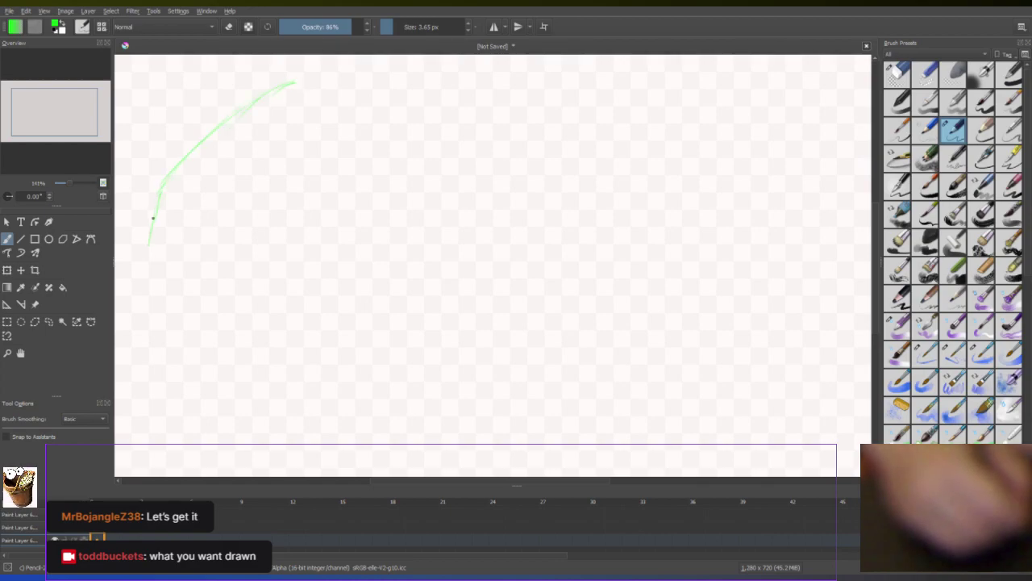
pyautogui.moveTo(147, 269); pyautogui.dragTo(145, 330)
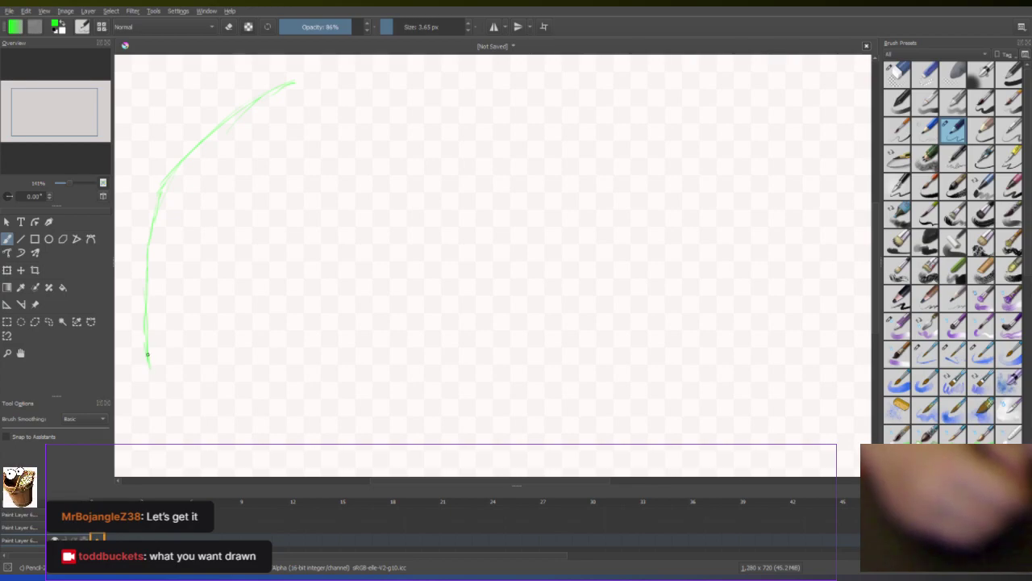
# Sketch the shoulder and sleeve, with the bent arm reaching forward to a closed fist
pyautogui.moveTo(302, 122)
pyautogui.mouseDown()
pyautogui.moveTo(276, 176)
pyautogui.moveTo(287, 226)
pyautogui.mouseUp()
pyautogui.moveTo(289, 151)
pyautogui.mouseDown()
pyautogui.moveTo(316, 131)
pyautogui.moveTo(346, 162)
pyautogui.moveTo(340, 257)
pyautogui.mouseUp()
pyautogui.moveTo(377, 147)
pyautogui.mouseDown()
pyautogui.moveTo(384, 186)
pyautogui.moveTo(339, 244)
pyautogui.mouseUp()
pyautogui.moveTo(385, 182)
pyautogui.mouseDown()
pyautogui.moveTo(456, 239)
pyautogui.moveTo(463, 233)
pyautogui.moveTo(463, 255)
pyautogui.moveTo(425, 297)
pyautogui.moveTo(366, 284)
pyautogui.moveTo(395, 283)
pyautogui.mouseUp()
pyautogui.moveTo(441, 228)
pyautogui.mouseDown()
pyautogui.moveTo(504, 253)
pyautogui.moveTo(440, 298)
pyautogui.mouseUp()
pyautogui.moveTo(469, 202)
pyautogui.mouseDown()
pyautogui.moveTo(529, 229)
pyautogui.moveTo(502, 273)
pyautogui.mouseUp()
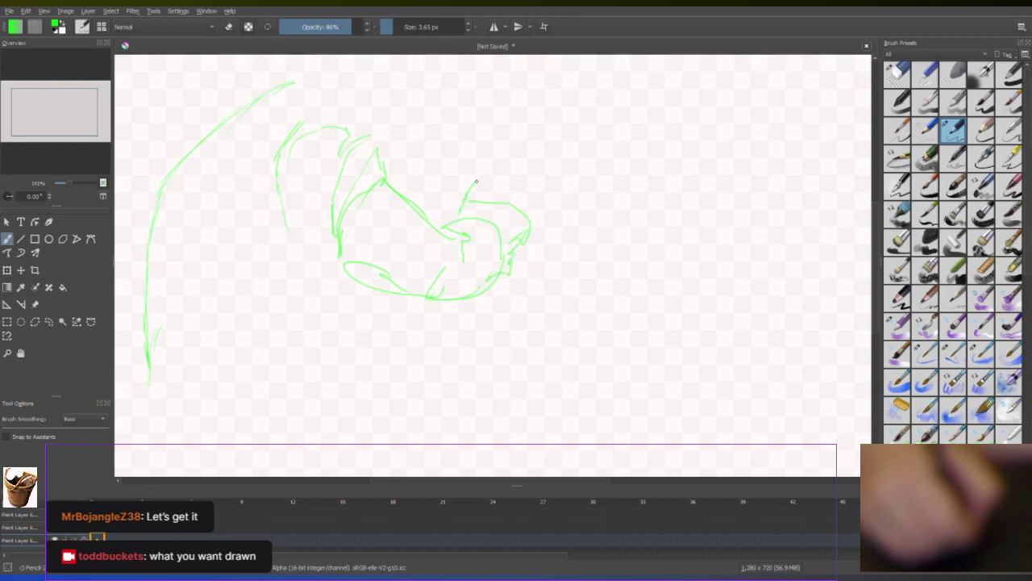
# Draw the raised finger and thumb shapes on the fist and a short cylindrical handle projecting from it
pyautogui.moveTo(473, 184); pyautogui.dragTo(495, 198)
pyautogui.moveTo(529, 242)
pyautogui.mouseDown()
pyautogui.moveTo(582, 261)
pyautogui.moveTo(583, 289)
pyautogui.moveTo(586, 264)
pyautogui.moveTo(583, 285)
pyautogui.moveTo(520, 267)
pyautogui.mouseUp()
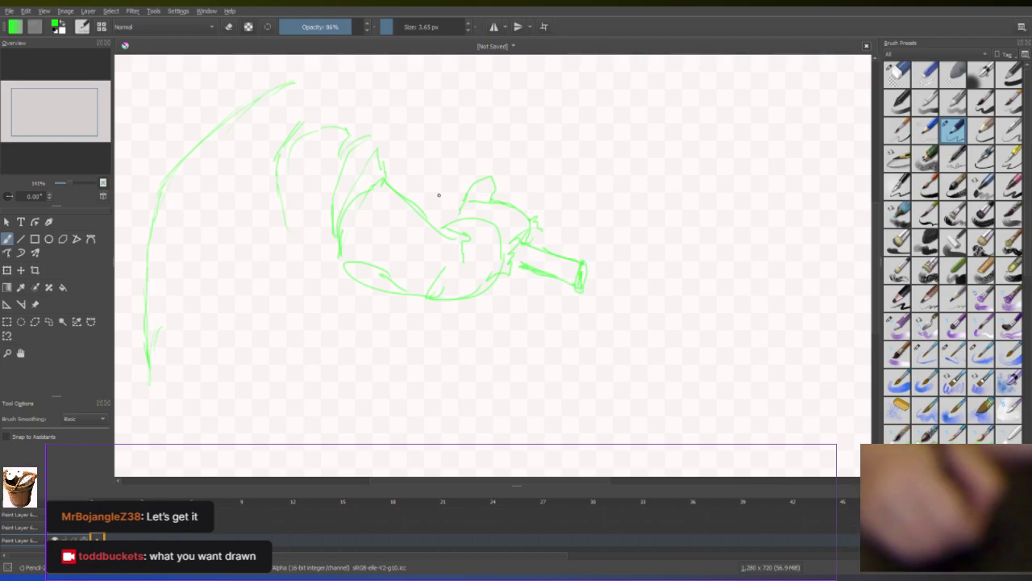
pyautogui.moveTo(445, 206); pyautogui.dragTo(443, 215)
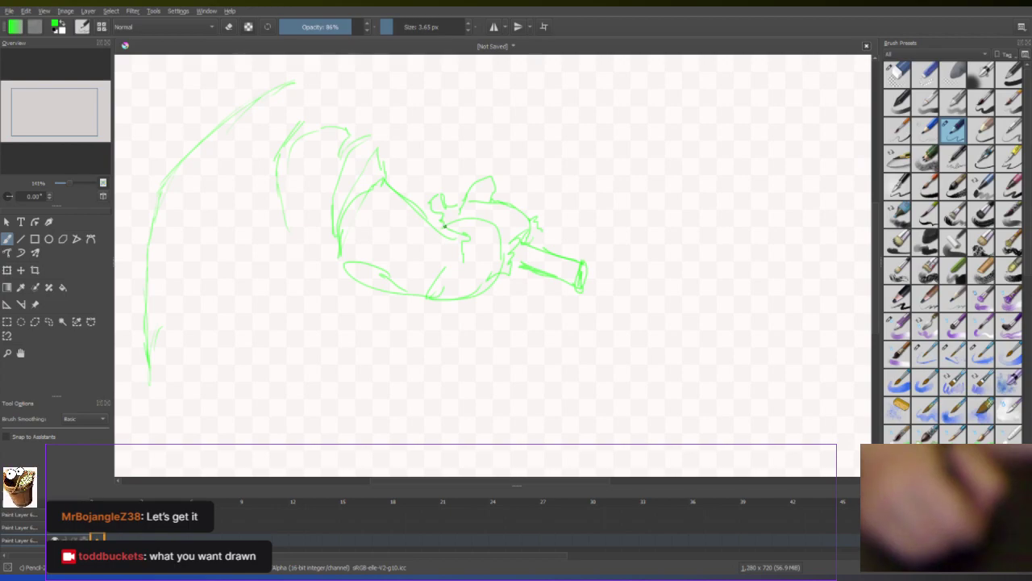
# Sketch the jagged folds under the sleeve, the front of the torso, the waist and the long thigh contour
pyautogui.moveTo(314, 245)
pyautogui.mouseDown()
pyautogui.moveTo(276, 215)
pyautogui.moveTo(311, 269)
pyautogui.moveTo(321, 234)
pyautogui.mouseUp()
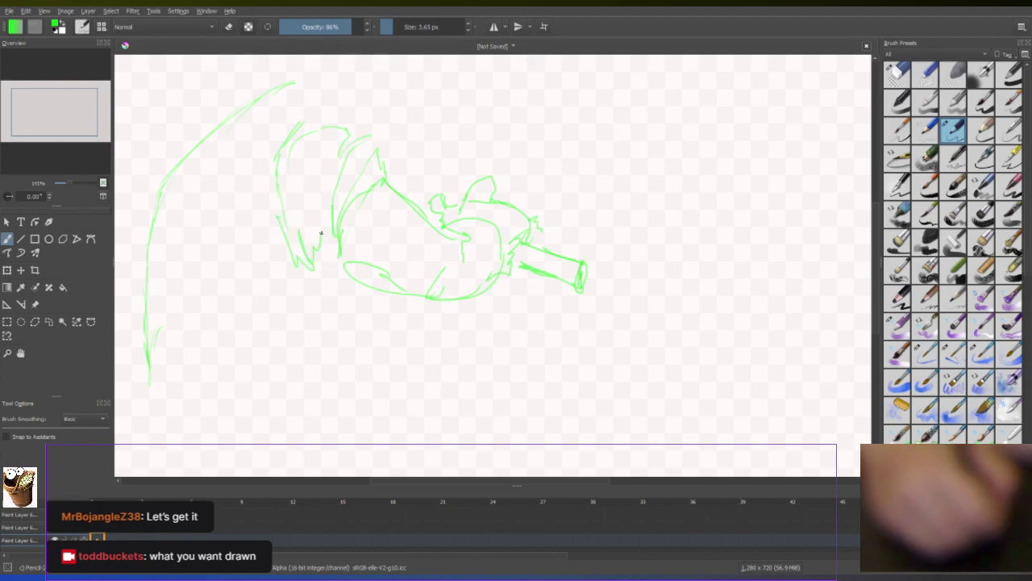
pyautogui.moveTo(293, 283)
pyautogui.mouseDown()
pyautogui.moveTo(271, 318)
pyautogui.moveTo(273, 414)
pyautogui.moveTo(277, 373)
pyautogui.moveTo(355, 356)
pyautogui.mouseUp()
pyautogui.moveTo(271, 330); pyautogui.dragTo(314, 334)
pyautogui.moveTo(276, 286); pyautogui.dragTo(267, 329)
pyautogui.moveTo(355, 353)
pyautogui.mouseDown()
pyautogui.moveTo(449, 406)
pyautogui.moveTo(487, 469)
pyautogui.mouseUp()
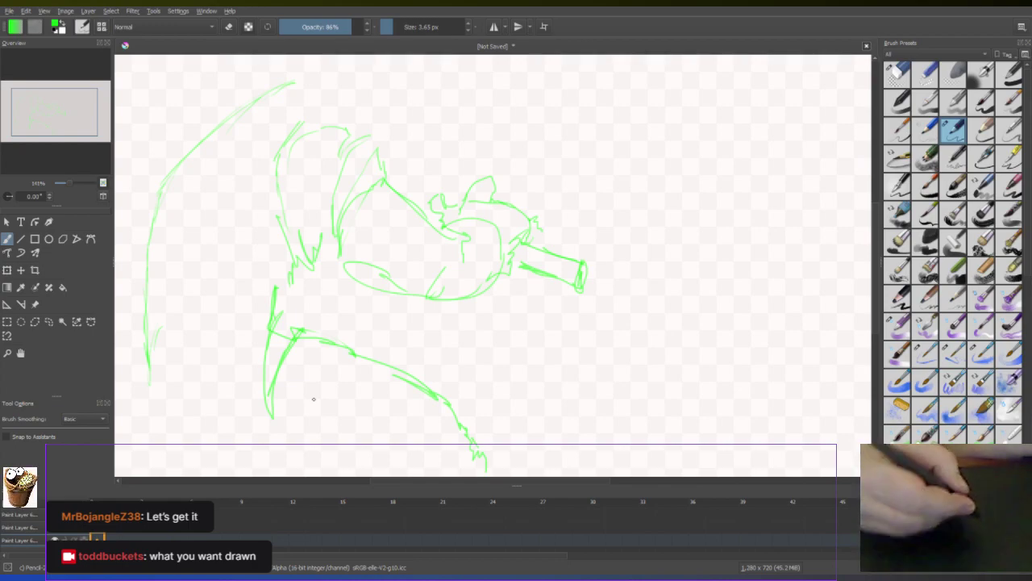
pyautogui.moveTo(276, 313)
pyautogui.mouseDown()
pyautogui.moveTo(294, 278)
pyautogui.moveTo(335, 248)
pyautogui.mouseUp()
# Draw the figure's neck and bowed head, including the side hairline and the facial profile
pyautogui.moveTo(314, 84)
pyautogui.mouseDown()
pyautogui.moveTo(327, 113)
pyautogui.moveTo(359, 67)
pyautogui.moveTo(380, 60)
pyautogui.moveTo(412, 71)
pyautogui.moveTo(402, 78)
pyautogui.moveTo(405, 96)
pyautogui.moveTo(407, 64)
pyautogui.moveTo(432, 82)
pyautogui.moveTo(450, 124)
pyautogui.mouseUp()
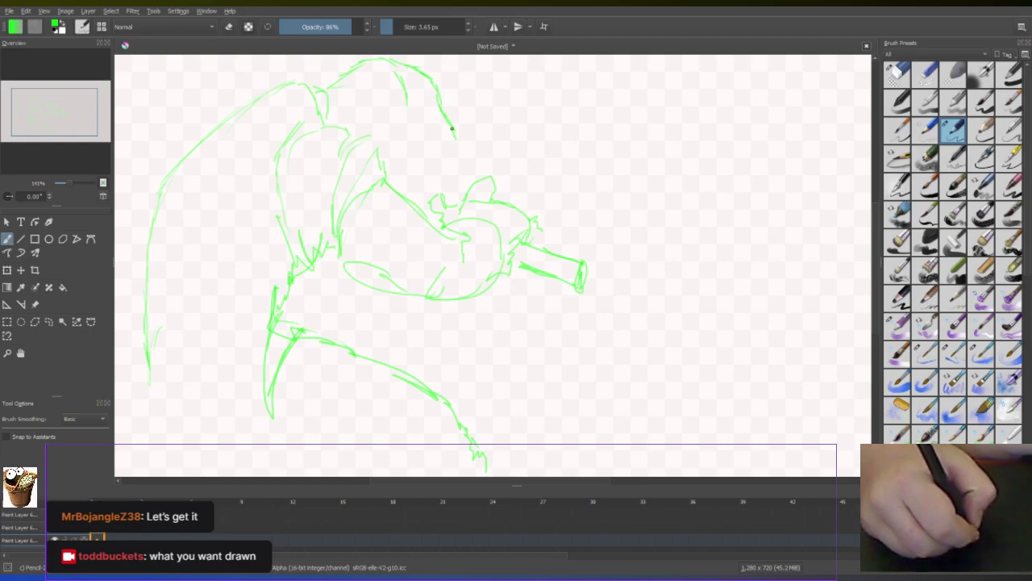
pyautogui.moveTo(432, 165); pyautogui.dragTo(443, 183)
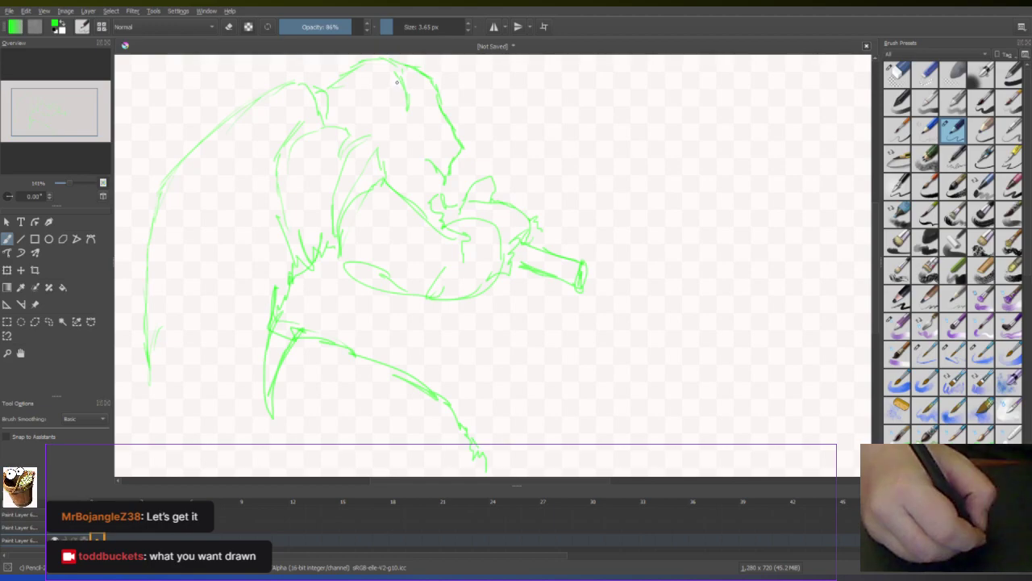
pyautogui.moveTo(396, 69)
pyautogui.mouseDown()
pyautogui.moveTo(402, 175)
pyautogui.moveTo(431, 157)
pyautogui.moveTo(445, 122)
pyautogui.moveTo(470, 171)
pyautogui.moveTo(446, 118)
pyautogui.mouseUp()
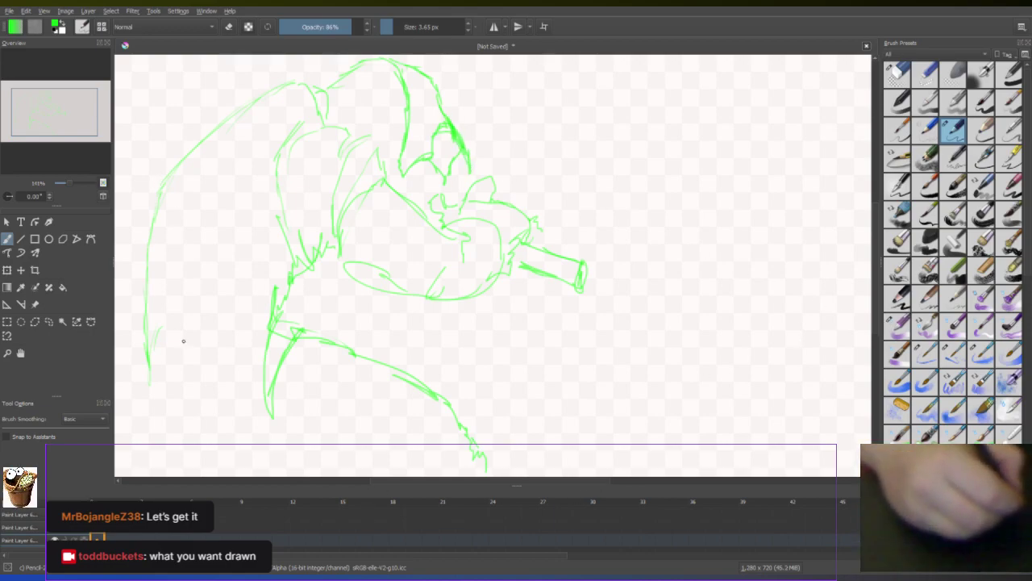
# Sketch the lower hem joining back to waist and the jagged fold lines beneath the hips
pyautogui.moveTo(142, 337)
pyautogui.mouseDown()
pyautogui.moveTo(131, 356)
pyautogui.moveTo(192, 398)
pyautogui.moveTo(265, 410)
pyautogui.mouseUp()
pyautogui.moveTo(178, 385); pyautogui.dragTo(138, 363)
pyautogui.moveTo(141, 327)
pyautogui.mouseDown()
pyautogui.moveTo(161, 347)
pyautogui.moveTo(148, 342)
pyautogui.mouseUp()
pyautogui.moveTo(162, 379)
pyautogui.mouseDown()
pyautogui.moveTo(125, 377)
pyautogui.moveTo(129, 403)
pyautogui.moveTo(158, 397)
pyautogui.moveTo(177, 451)
pyautogui.mouseUp()
pyautogui.moveTo(223, 419); pyautogui.dragTo(220, 436)
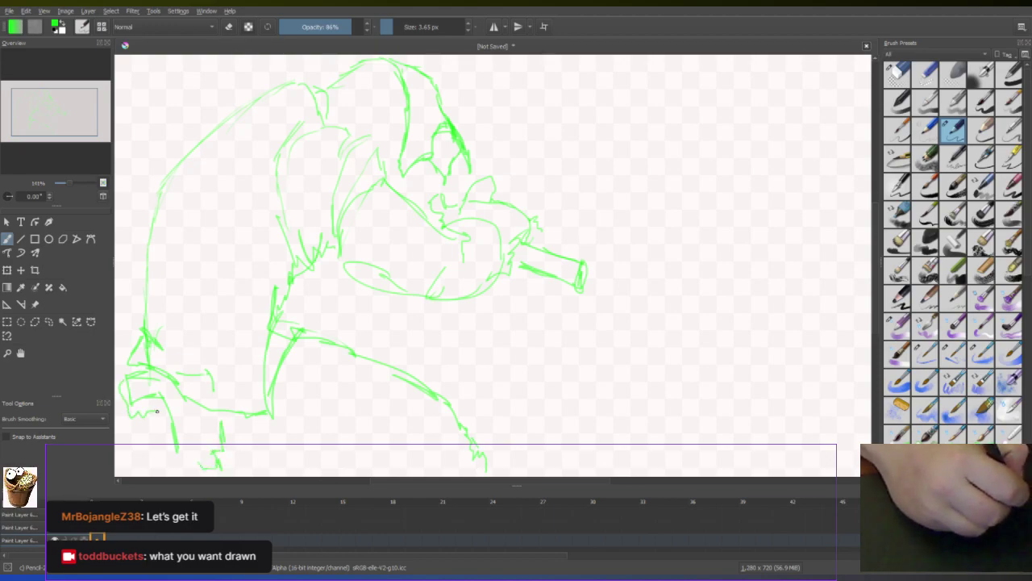
pyautogui.moveTo(160, 419); pyautogui.dragTo(172, 444)
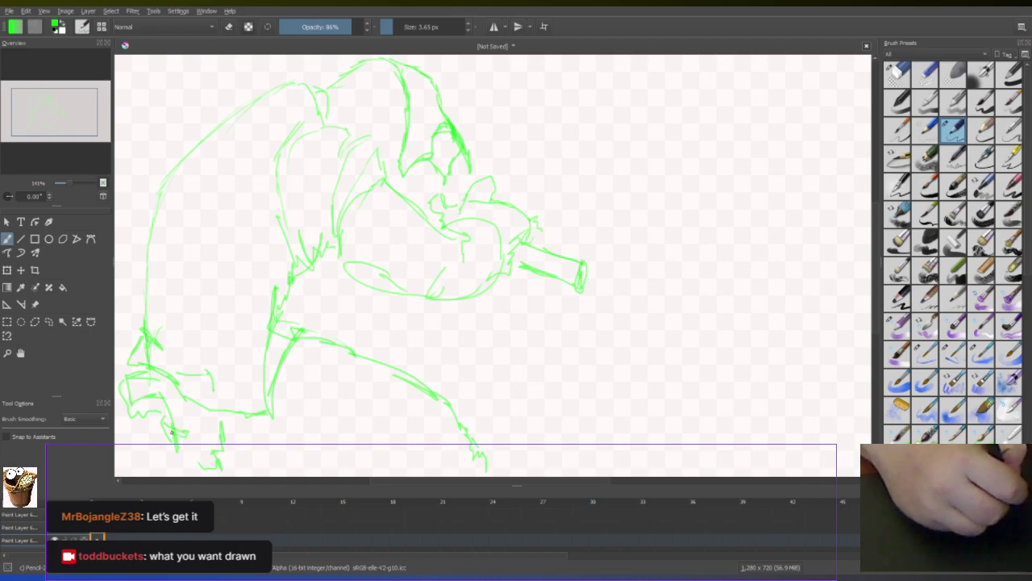
pyautogui.moveTo(187, 405); pyautogui.dragTo(240, 426)
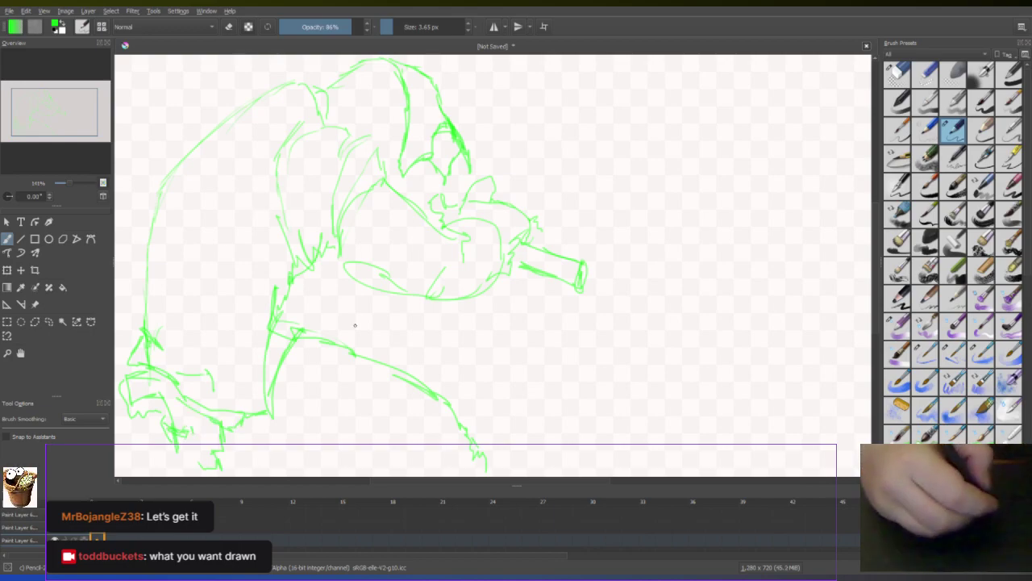
# Sketch the ear, hair mark and eye on the head, and add finger shapes and a thin rod above the handle
pyautogui.moveTo(392, 119)
pyautogui.mouseDown()
pyautogui.moveTo(390, 152)
pyautogui.moveTo(383, 127)
pyautogui.mouseUp()
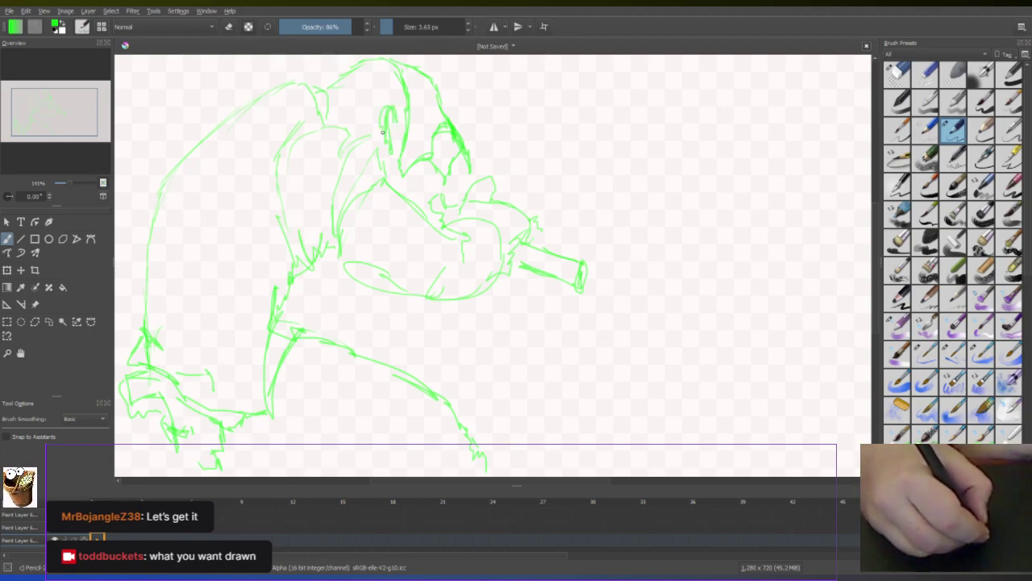
pyautogui.moveTo(355, 79)
pyautogui.mouseDown()
pyautogui.moveTo(361, 91)
pyautogui.moveTo(394, 71)
pyautogui.mouseUp()
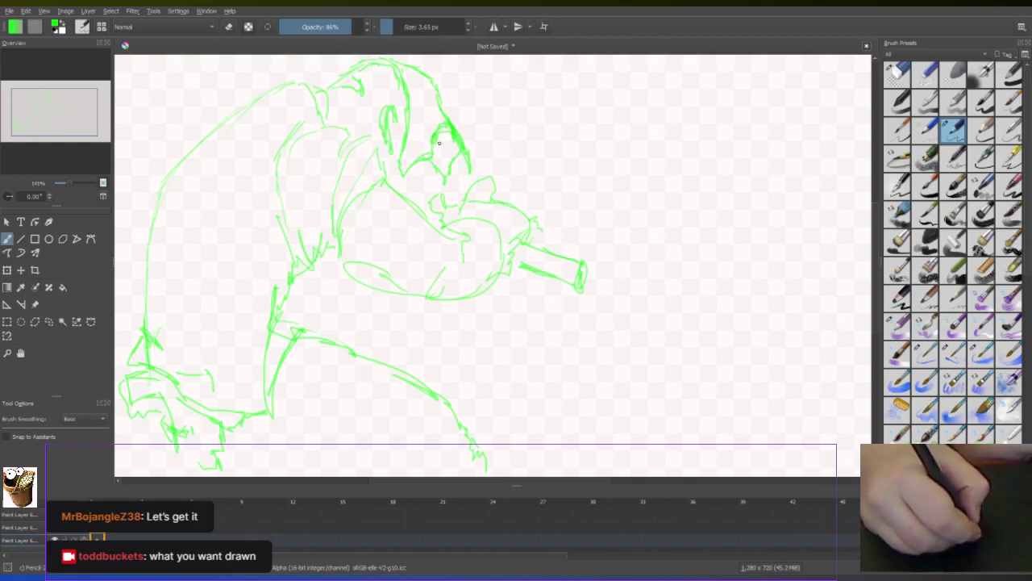
pyautogui.moveTo(442, 136)
pyautogui.mouseDown()
pyautogui.moveTo(455, 111)
pyautogui.moveTo(434, 125)
pyautogui.moveTo(426, 150)
pyautogui.mouseUp()
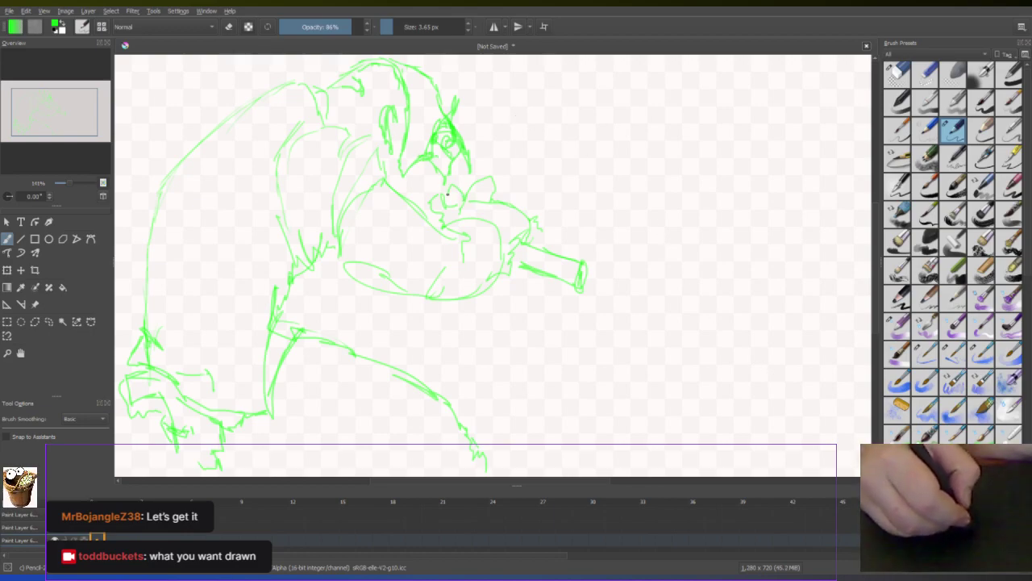
pyautogui.moveTo(432, 217); pyautogui.dragTo(438, 226)
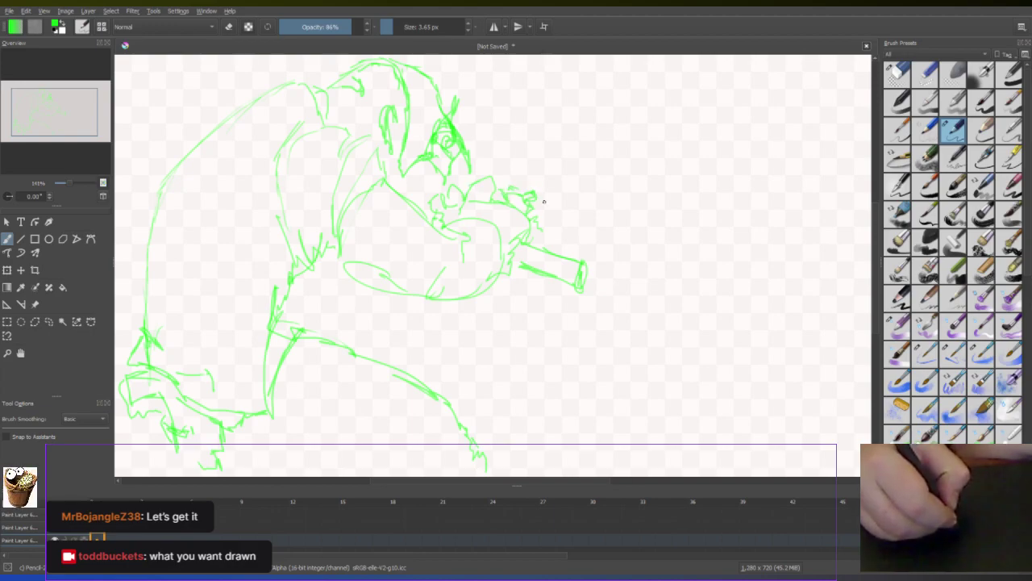
pyautogui.moveTo(535, 212)
pyautogui.mouseDown()
pyautogui.moveTo(561, 225)
pyautogui.moveTo(579, 215)
pyautogui.moveTo(534, 219)
pyautogui.moveTo(579, 220)
pyautogui.moveTo(536, 222)
pyautogui.mouseUp()
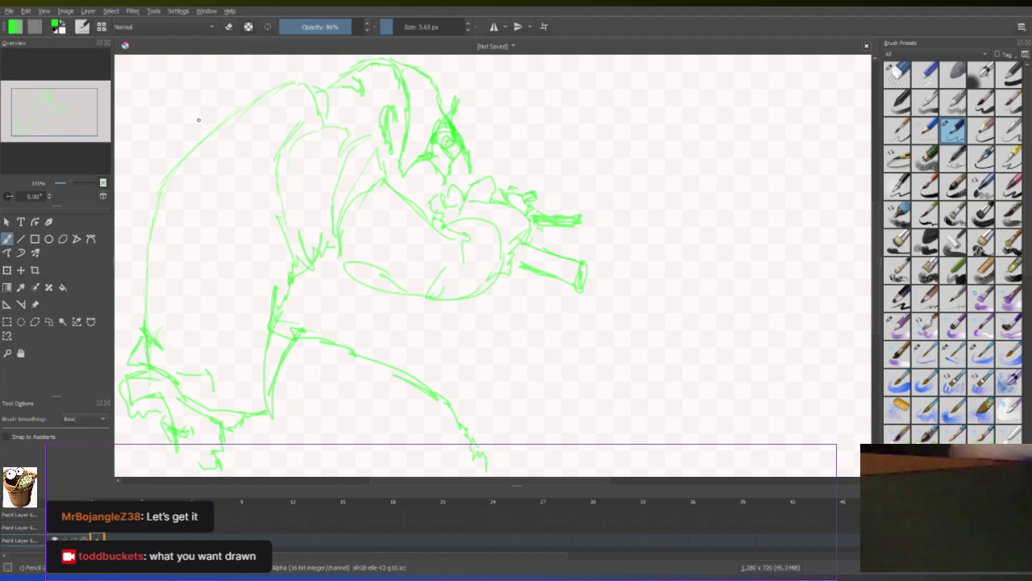
# Change the brush colour to a dark green
pyautogui.rightClick(473, 173)
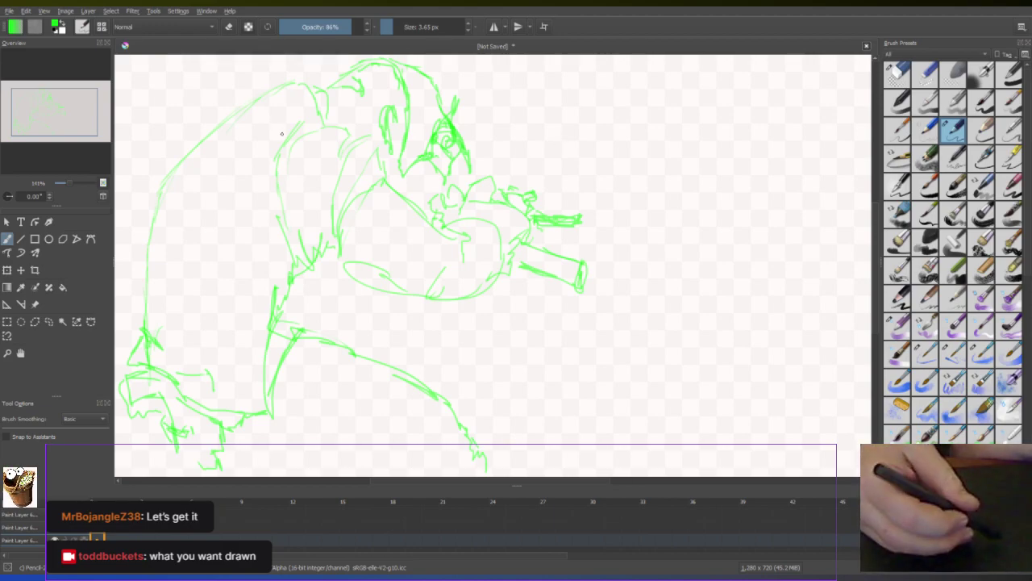
pyautogui.rightClick(289, 166)
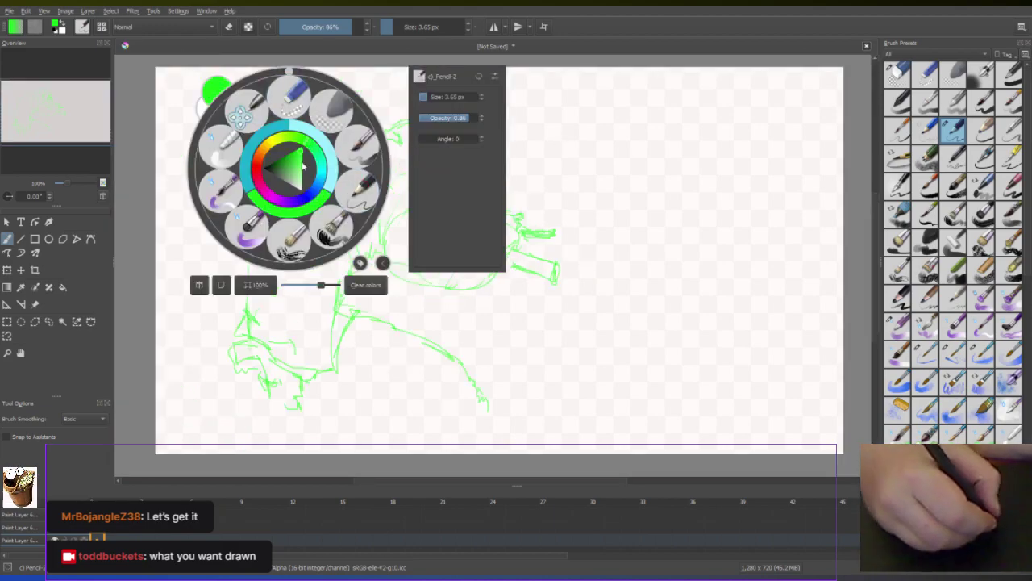
pyautogui.click(282, 166)
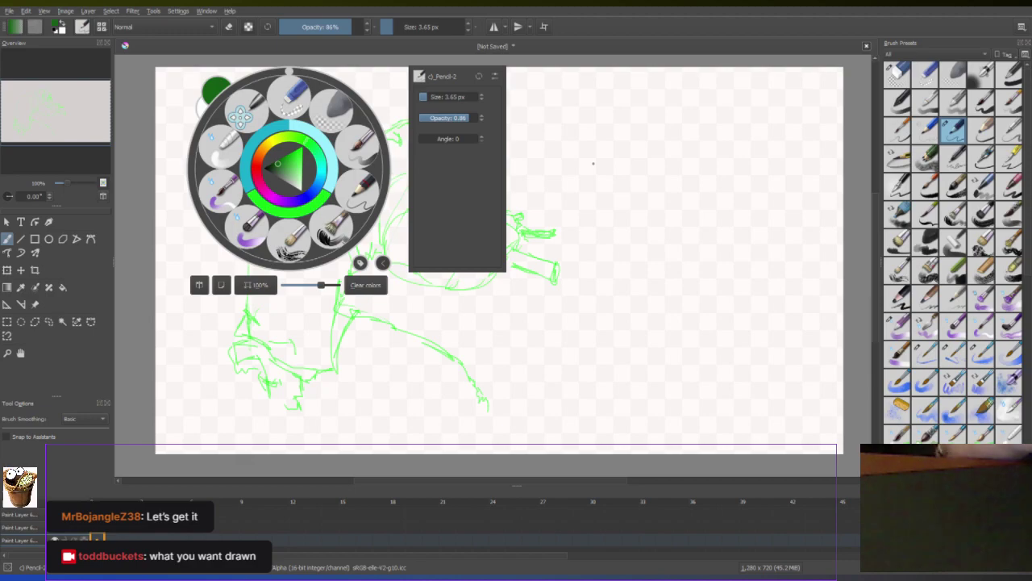
pyautogui.click(574, 123)
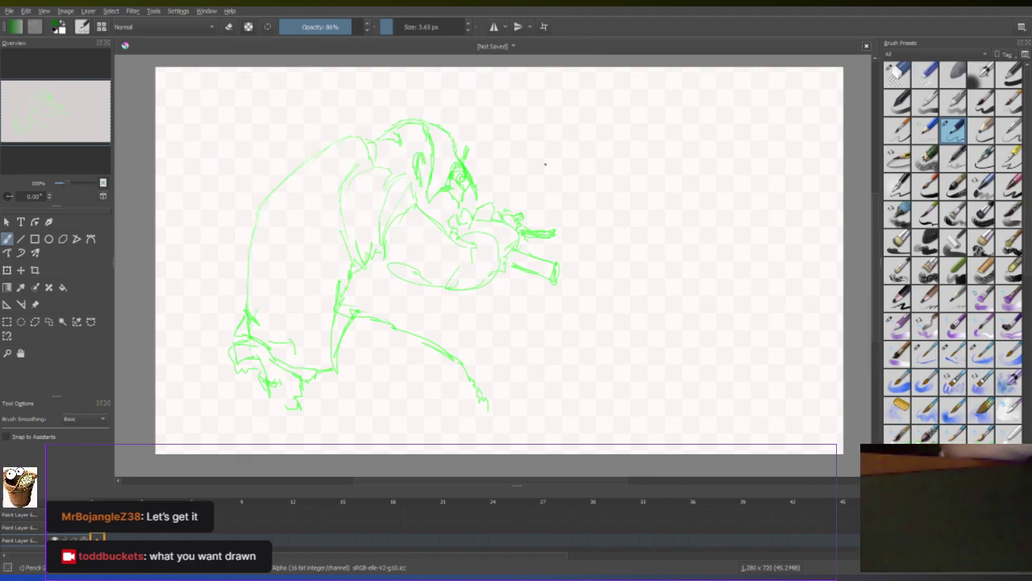
pyautogui.scroll(2, 392, 240)
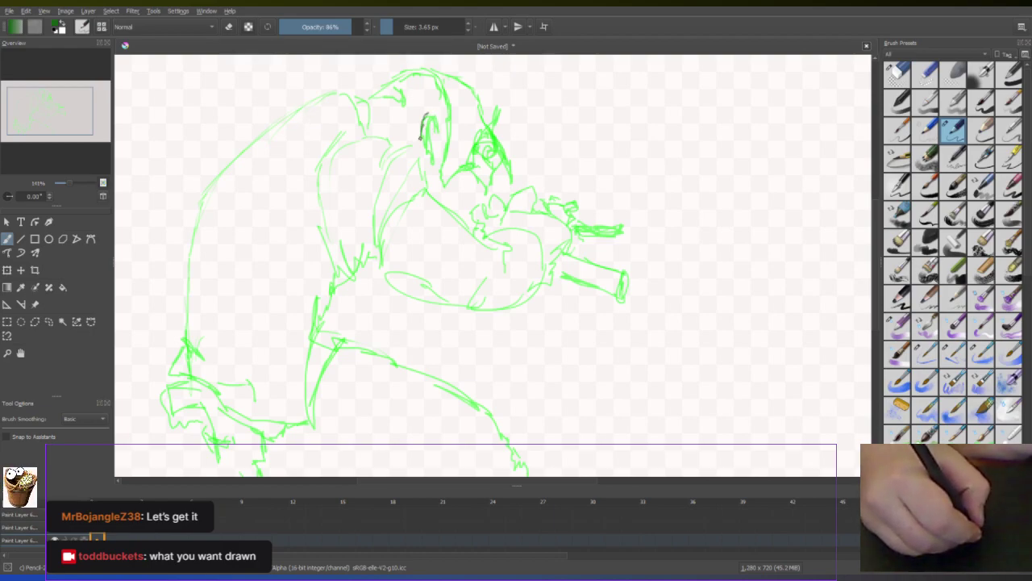
pyautogui.moveTo(426, 148); pyautogui.dragTo(427, 165)
pyautogui.moveTo(429, 112)
pyautogui.mouseDown()
pyautogui.moveTo(424, 153)
pyautogui.moveTo(374, 242)
pyautogui.mouseUp()
pyautogui.moveTo(395, 166)
pyautogui.mouseDown()
pyautogui.moveTo(376, 255)
pyautogui.moveTo(379, 243)
pyautogui.mouseUp()
pyautogui.moveTo(420, 191)
pyautogui.mouseDown()
pyautogui.moveTo(380, 255)
pyautogui.moveTo(387, 248)
pyautogui.mouseUp()
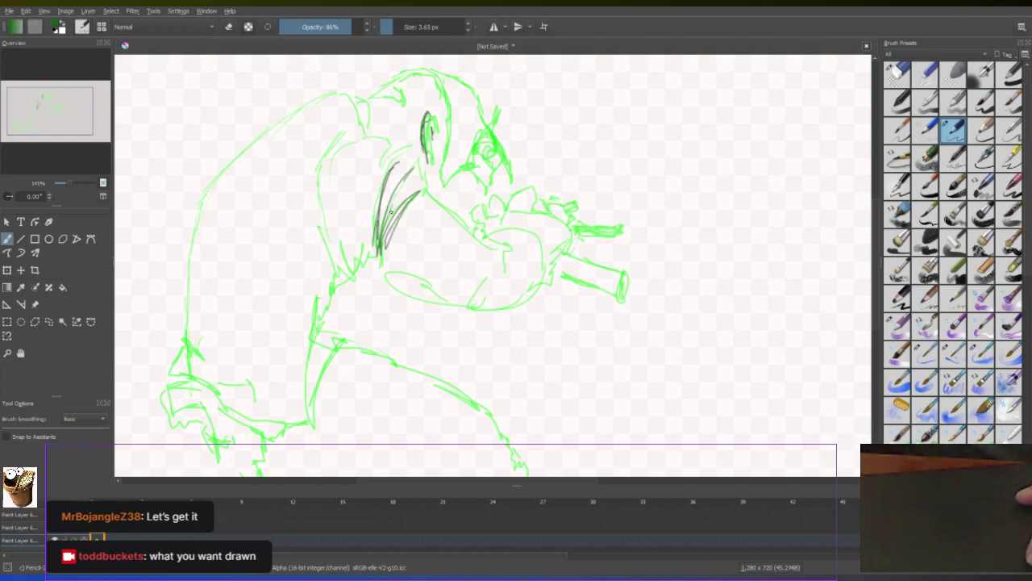
pyautogui.hotkey('ctrl', 'z')
pyautogui.hotkey('ctrl', 'z')
pyautogui.hotkey('ctrl', 'z')
pyautogui.hotkey('ctrl', 'z')
pyautogui.hotkey('ctrl', 'z')
pyautogui.hotkey('ctrl', 'z')
pyautogui.hotkey('ctrl', 'z')
pyautogui.hotkey('ctrl', 'z')
pyautogui.hotkey('ctrl', 'z')
pyautogui.hotkey('ctrl', 'z')
pyautogui.hotkey('ctrl', 'z')
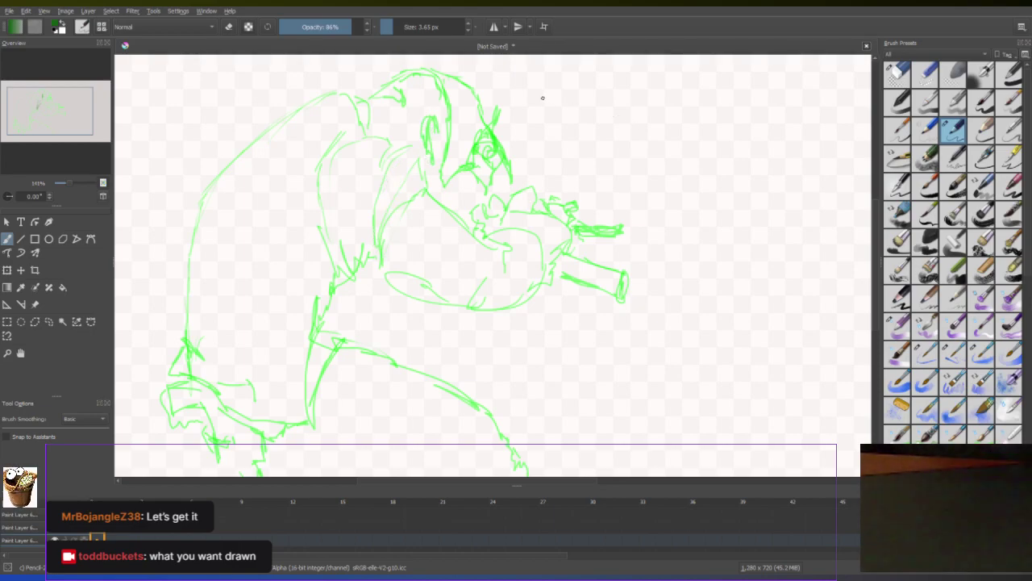
# Set the brush size to 34.95 px and shade the sleeve and the underside of the forearm in dark green
pyautogui.click(396, 27)
pyautogui.moveTo(396, 28); pyautogui.dragTo(408, 28)
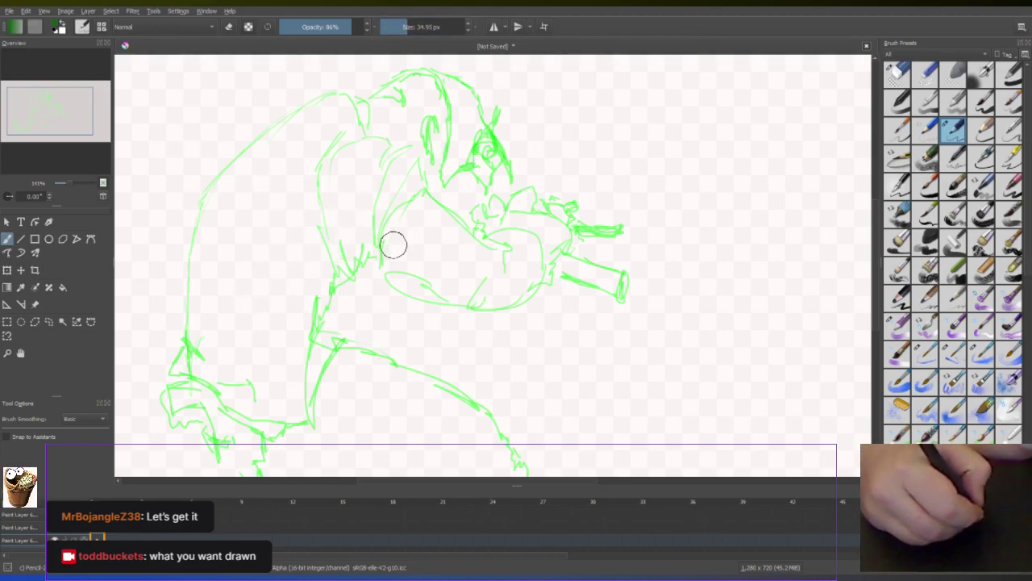
pyautogui.moveTo(406, 219)
pyautogui.mouseDown()
pyautogui.moveTo(396, 263)
pyautogui.moveTo(402, 237)
pyautogui.moveTo(403, 281)
pyautogui.moveTo(416, 287)
pyautogui.moveTo(436, 285)
pyautogui.moveTo(412, 266)
pyautogui.moveTo(433, 288)
pyautogui.moveTo(493, 303)
pyautogui.moveTo(540, 271)
pyautogui.moveTo(518, 297)
pyautogui.moveTo(530, 266)
pyautogui.moveTo(510, 287)
pyautogui.moveTo(488, 246)
pyautogui.mouseUp()
pyautogui.moveTo(367, 249)
pyautogui.mouseDown()
pyautogui.moveTo(380, 171)
pyautogui.moveTo(395, 242)
pyautogui.moveTo(347, 203)
pyautogui.moveTo(342, 271)
pyautogui.moveTo(324, 282)
pyautogui.moveTo(306, 337)
pyautogui.moveTo(299, 414)
pyautogui.moveTo(322, 379)
pyautogui.moveTo(285, 396)
pyautogui.moveTo(289, 425)
pyautogui.mouseUp()
pyautogui.hotkey('ctrl', 'z')
pyautogui.hotkey('ctrl', 'z')
pyautogui.hotkey('ctrl', 'z')
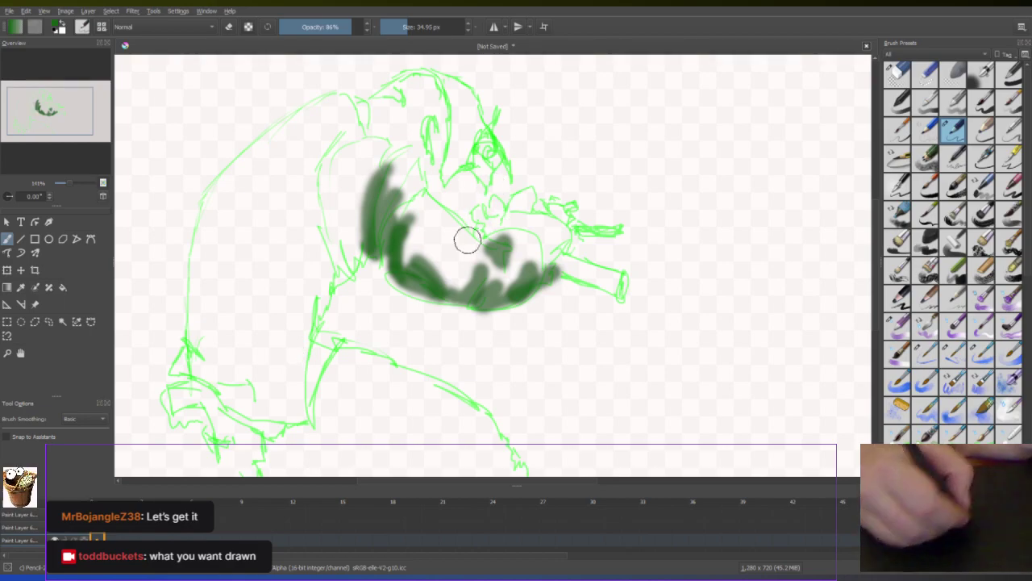
# Add dark green shading along the shoulder, torso front, thigh, hem, lower back, head and handle
pyautogui.moveTo(352, 151)
pyautogui.mouseDown()
pyautogui.moveTo(334, 162)
pyautogui.moveTo(320, 196)
pyautogui.moveTo(351, 276)
pyautogui.moveTo(311, 344)
pyautogui.moveTo(336, 362)
pyautogui.moveTo(365, 357)
pyautogui.mouseUp()
pyautogui.moveTo(305, 427)
pyautogui.mouseDown()
pyautogui.moveTo(231, 429)
pyautogui.moveTo(240, 442)
pyautogui.moveTo(217, 448)
pyautogui.mouseUp()
pyautogui.moveTo(172, 417)
pyautogui.mouseDown()
pyautogui.moveTo(190, 416)
pyautogui.moveTo(167, 397)
pyautogui.moveTo(185, 376)
pyautogui.moveTo(188, 329)
pyautogui.mouseUp()
pyautogui.moveTo(368, 113)
pyautogui.mouseDown()
pyautogui.moveTo(369, 99)
pyautogui.moveTo(393, 101)
pyautogui.moveTo(417, 124)
pyautogui.moveTo(416, 157)
pyautogui.moveTo(444, 94)
pyautogui.moveTo(430, 190)
pyautogui.mouseUp()
pyautogui.moveTo(561, 260); pyautogui.dragTo(611, 288)
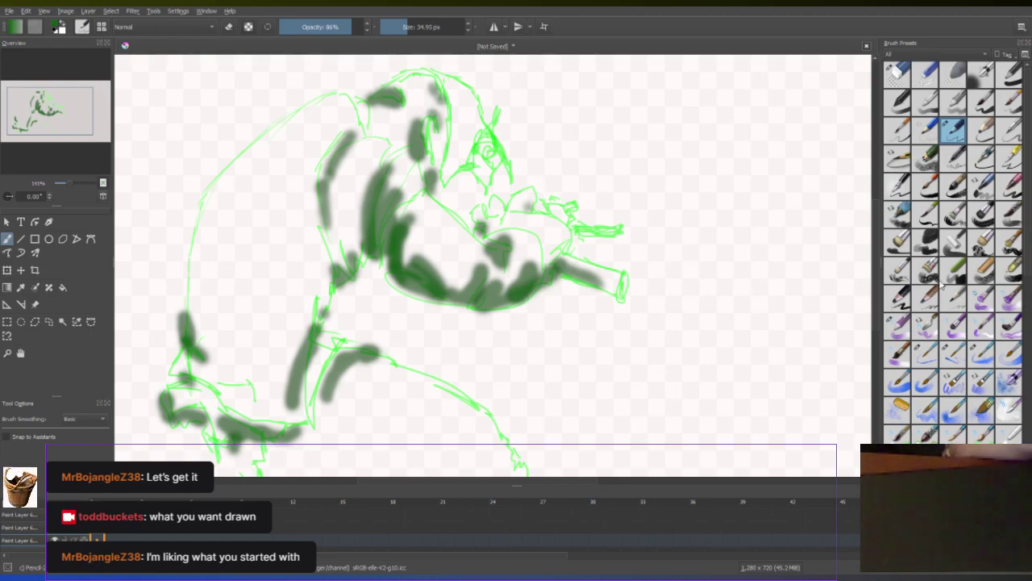
# Switch to the smooth marker brush preset, test it with a short stroke on empty canvas, and choose a medium green
pyautogui.click(983, 187)
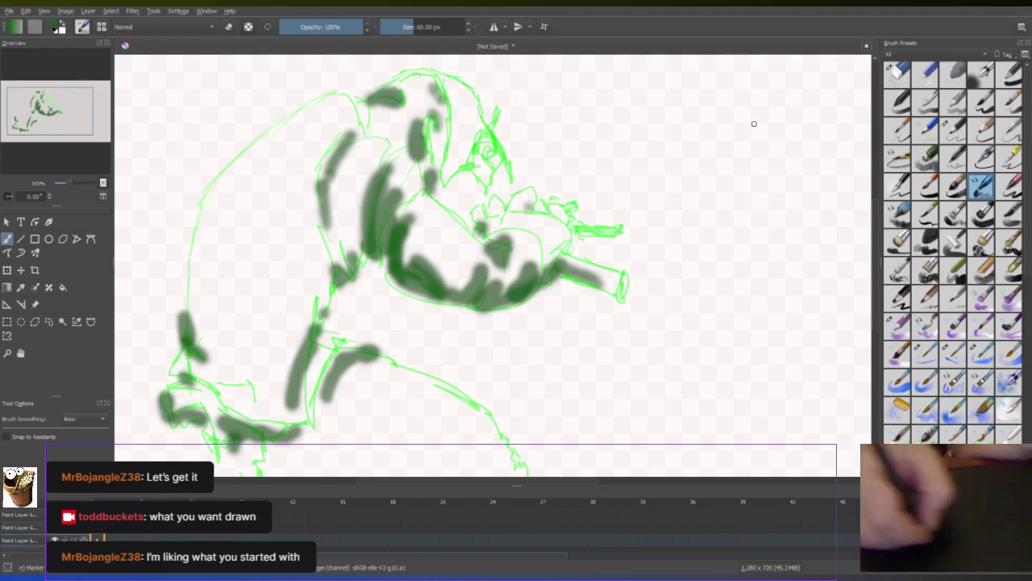
pyautogui.moveTo(819, 109); pyautogui.dragTo(810, 138)
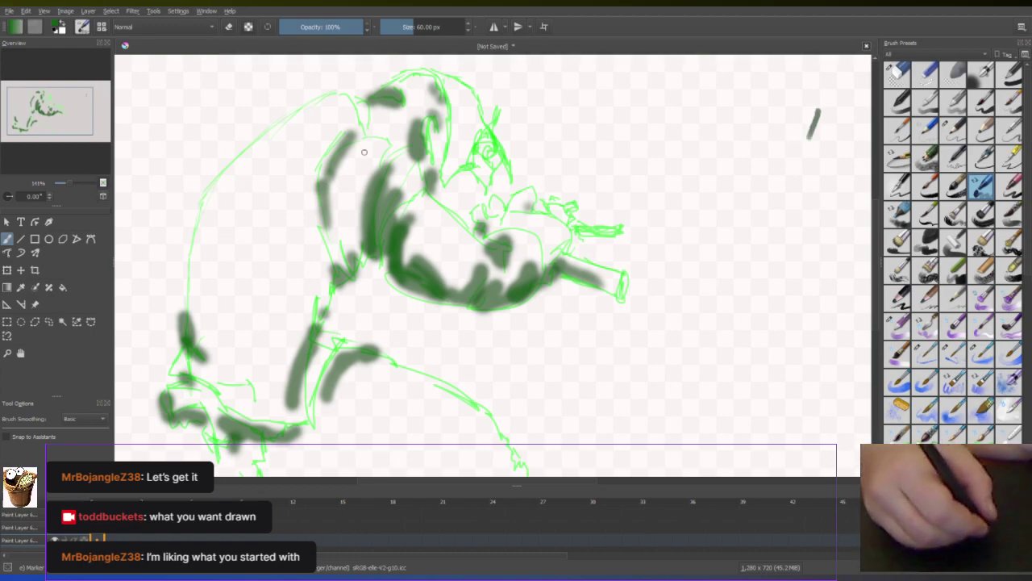
pyautogui.hotkey('ctrl', '+')
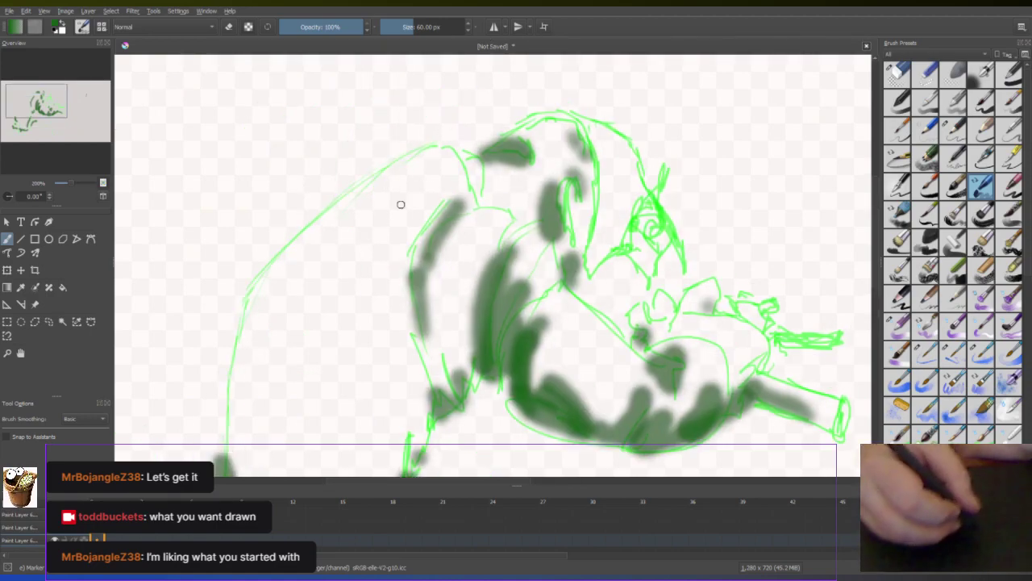
pyautogui.hotkey('ctrl', '-')
pyautogui.rightClick(403, 168)
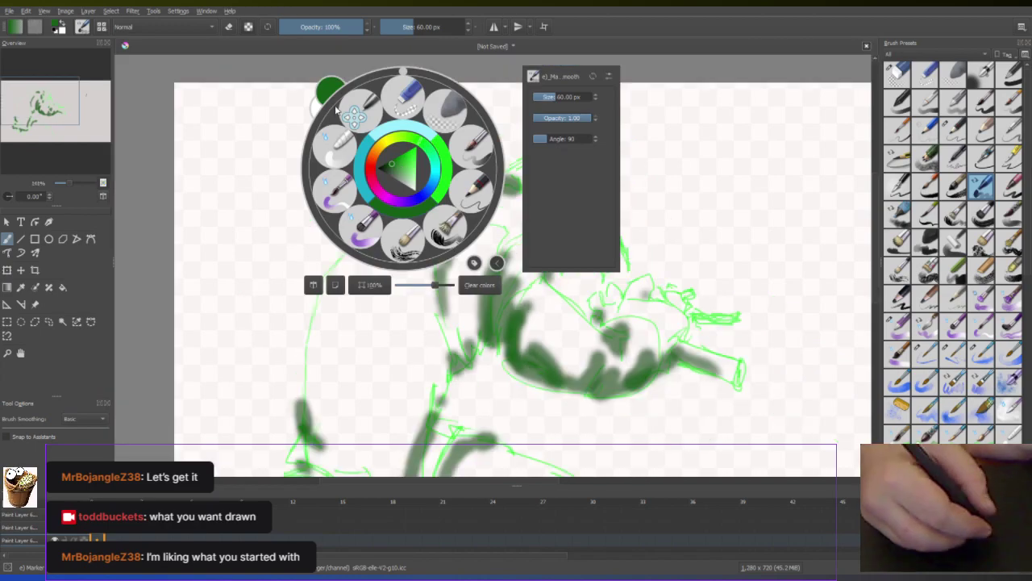
pyautogui.click(404, 162)
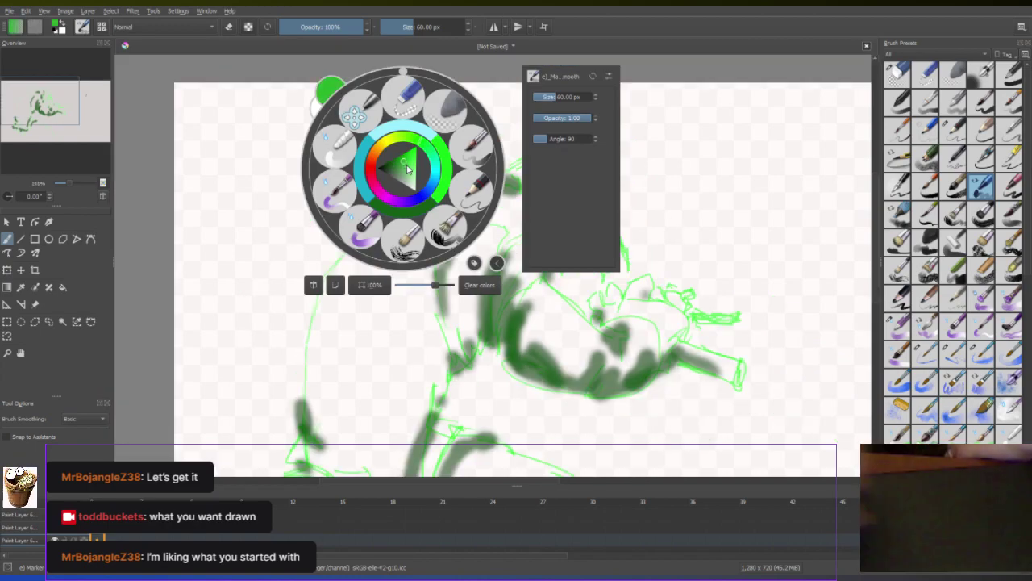
pyautogui.click(655, 178)
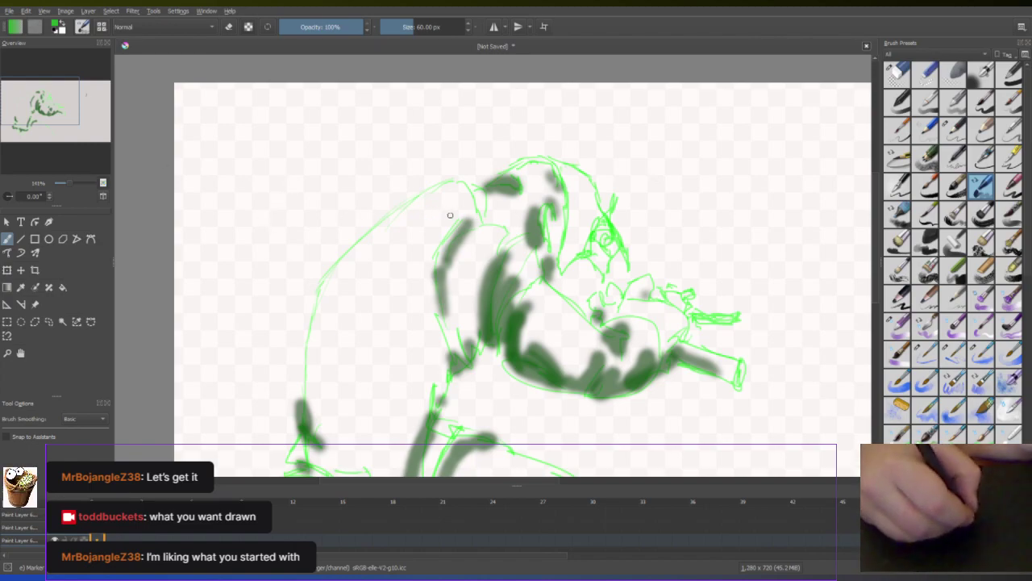
# Trace the edges of the shaded areas on the sleeve, forearm, lower back and waist with medium green marker lines
pyautogui.moveTo(457, 219)
pyautogui.mouseDown()
pyautogui.moveTo(425, 294)
pyautogui.moveTo(426, 283)
pyautogui.moveTo(438, 317)
pyautogui.moveTo(464, 246)
pyautogui.moveTo(503, 231)
pyautogui.moveTo(508, 271)
pyautogui.moveTo(517, 254)
pyautogui.moveTo(517, 245)
pyautogui.moveTo(505, 278)
pyautogui.moveTo(517, 274)
pyautogui.moveTo(518, 294)
pyautogui.moveTo(532, 304)
pyautogui.moveTo(533, 340)
pyautogui.moveTo(586, 373)
pyautogui.mouseUp()
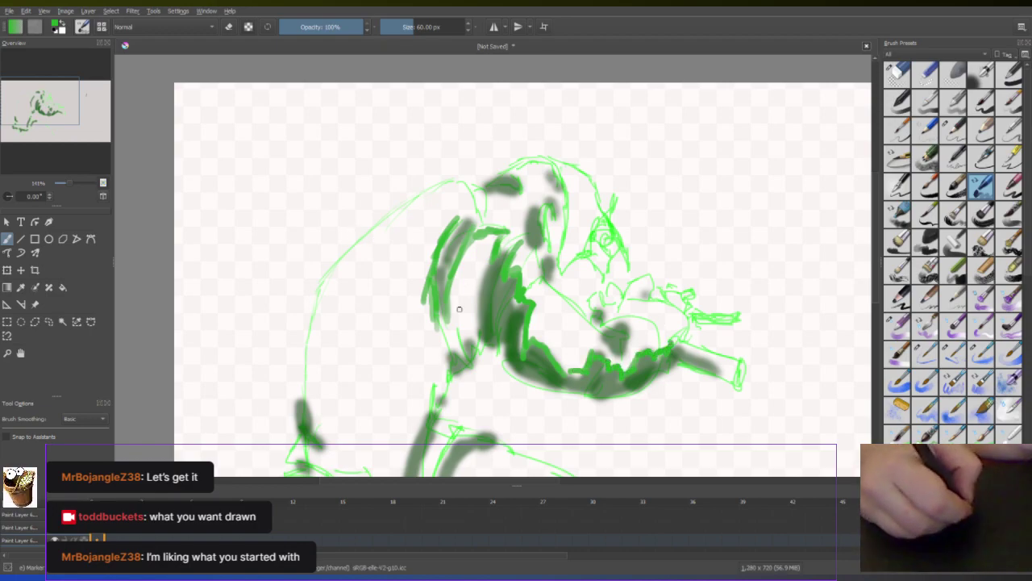
pyautogui.moveTo(299, 384); pyautogui.dragTo(322, 433)
pyautogui.moveTo(428, 406); pyautogui.dragTo(452, 419)
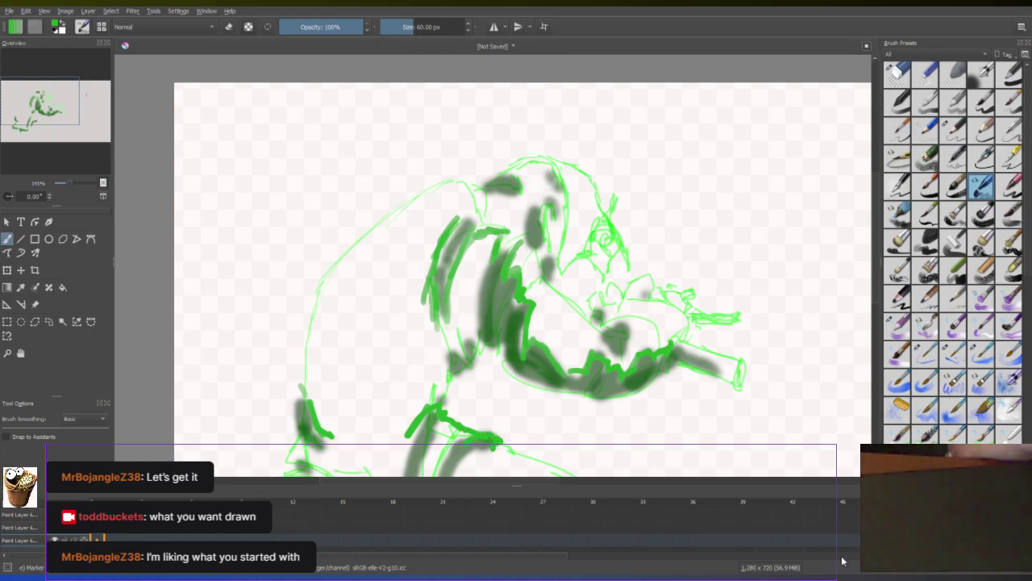
# Outline a closed hump shape over the upper back and shoulder, from the neck to the sleeve top
pyautogui.moveTo(876, 244); pyautogui.dragTo(606, 303)
pyautogui.press('5')
pyautogui.press('1')
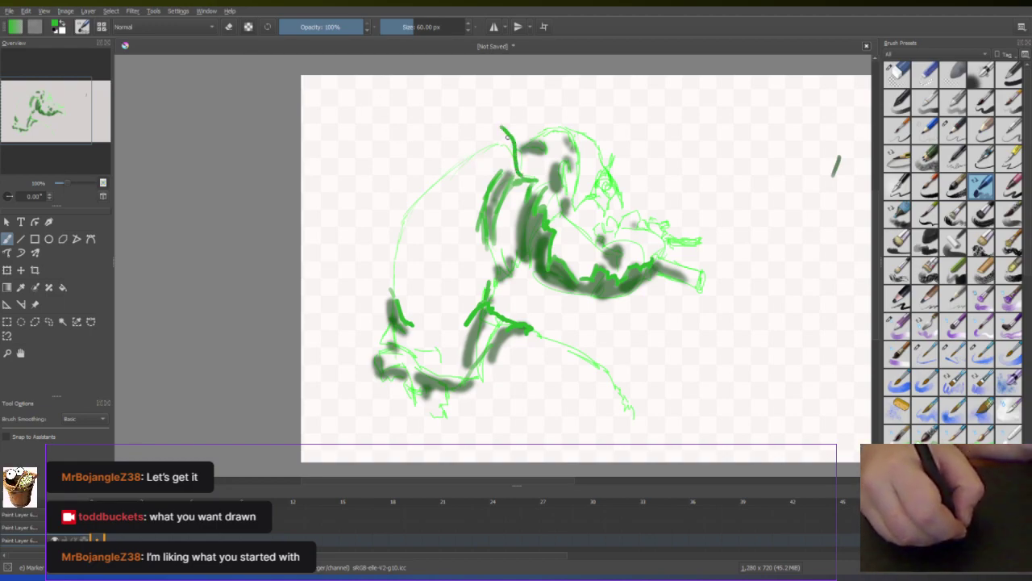
pyautogui.moveTo(494, 127); pyautogui.dragTo(438, 154)
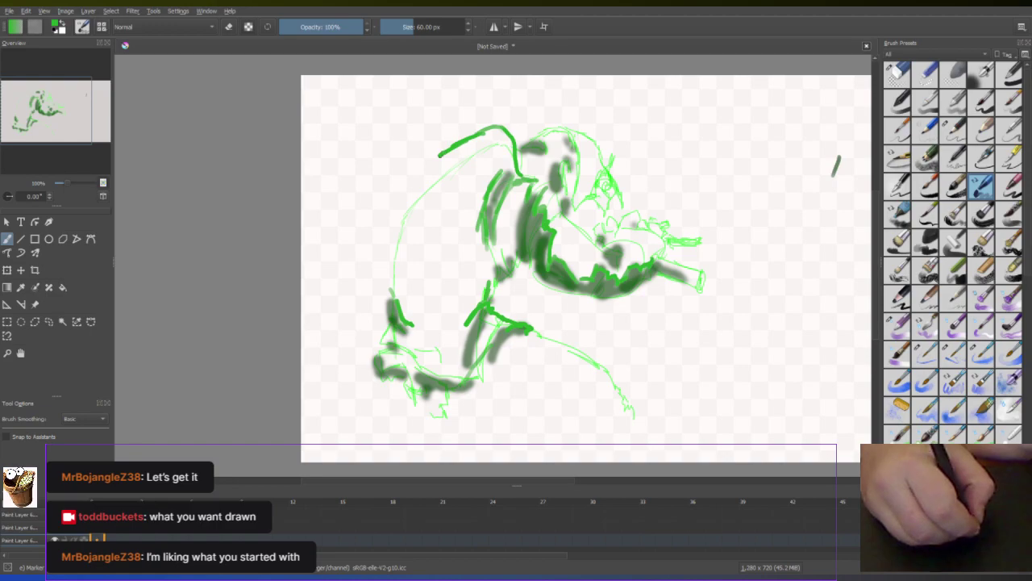
pyautogui.moveTo(428, 189); pyautogui.dragTo(489, 172)
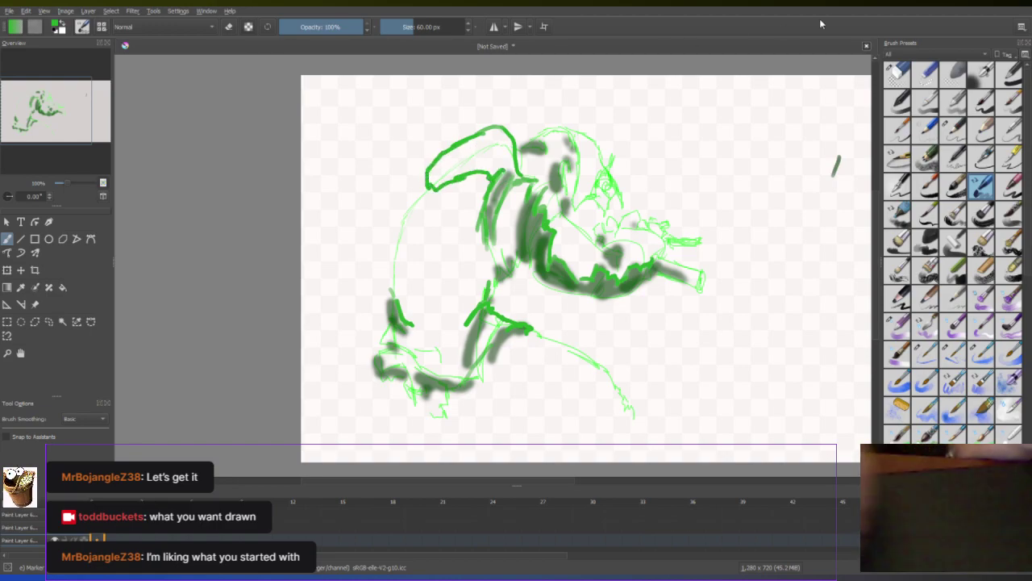
# Enlarge the marker to about 219 px and fill the outlined upper back and shoulder with solid green
pyautogui.moveTo(397, 29); pyautogui.dragTo(427, 29)
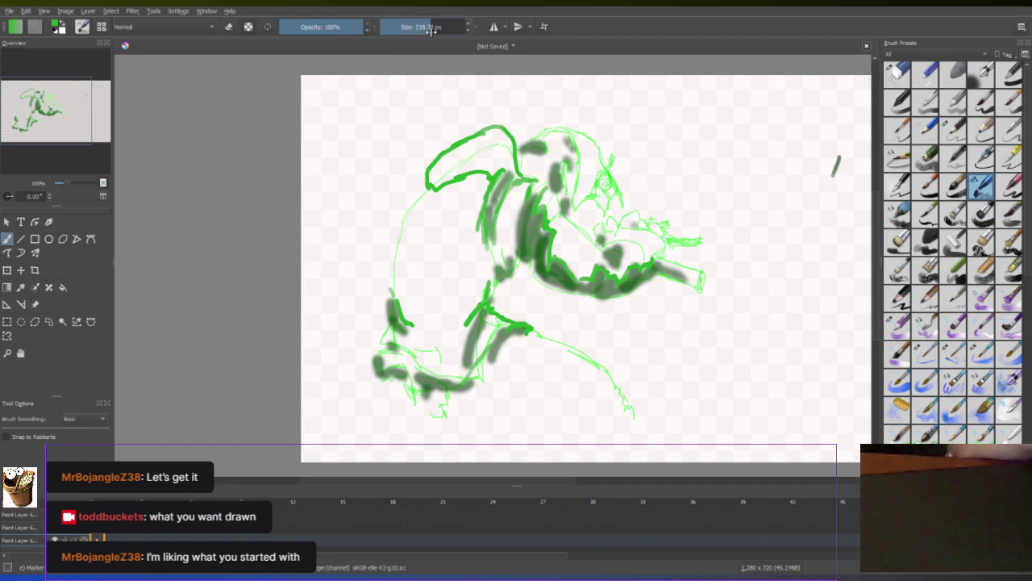
pyautogui.moveTo(431, 179)
pyautogui.mouseDown()
pyautogui.moveTo(492, 132)
pyautogui.moveTo(505, 139)
pyautogui.mouseUp()
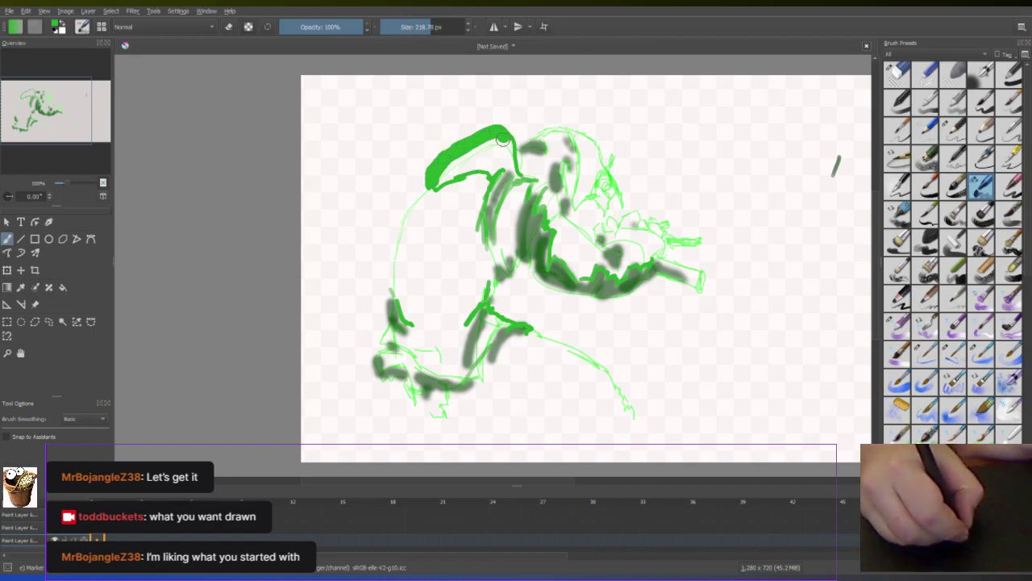
pyautogui.moveTo(440, 188)
pyautogui.mouseDown()
pyautogui.moveTo(508, 140)
pyautogui.moveTo(460, 173)
pyautogui.moveTo(512, 149)
pyautogui.moveTo(500, 166)
pyautogui.mouseUp()
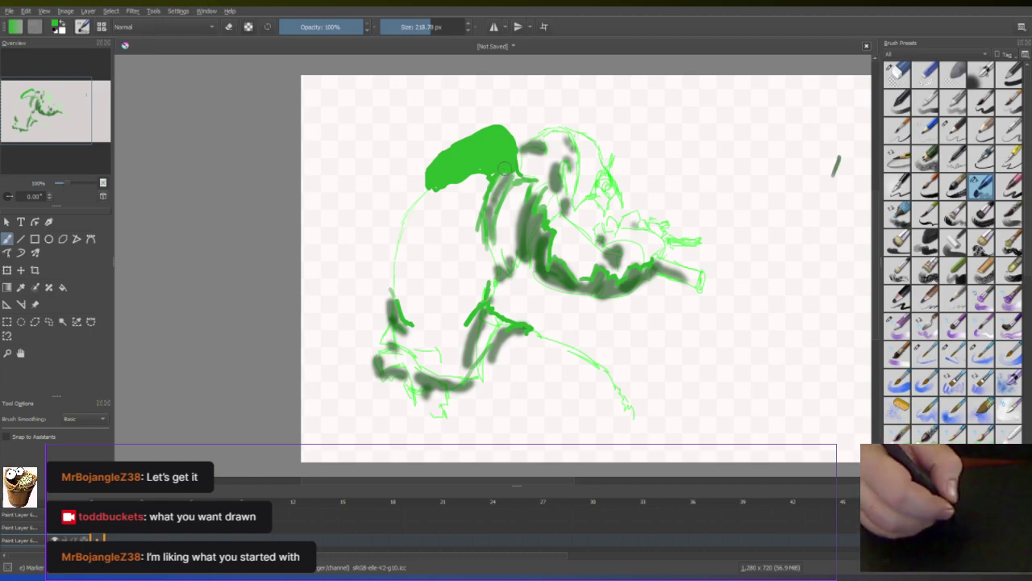
# Fill the torso with solid green from below the shoulder down to the hem and the top of the thigh
pyautogui.moveTo(482, 176)
pyautogui.mouseDown()
pyautogui.moveTo(473, 225)
pyautogui.moveTo(489, 294)
pyautogui.moveTo(471, 202)
pyautogui.moveTo(478, 300)
pyautogui.moveTo(454, 363)
pyautogui.moveTo(478, 300)
pyautogui.mouseUp()
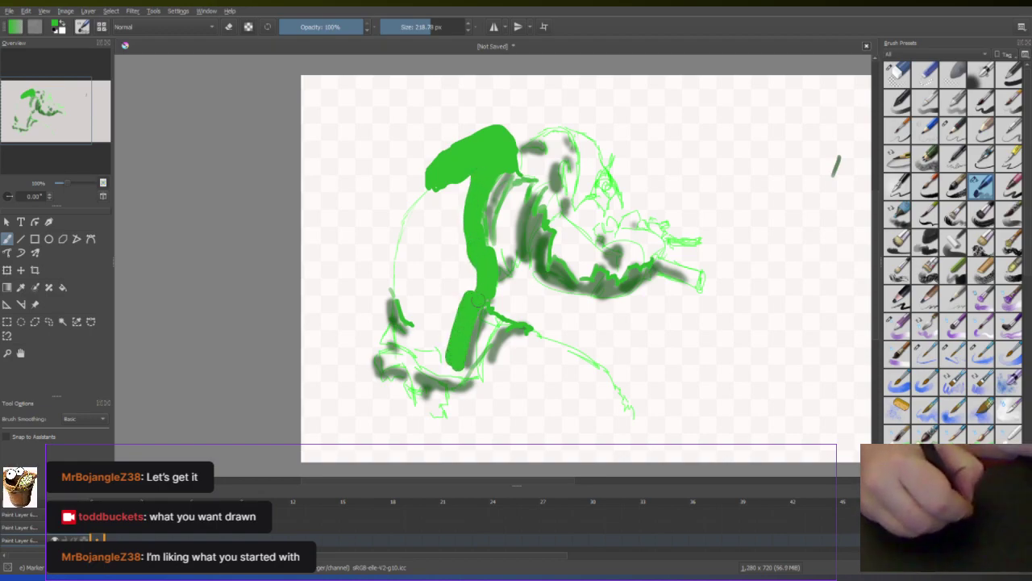
pyautogui.moveTo(474, 355); pyautogui.dragTo(513, 323)
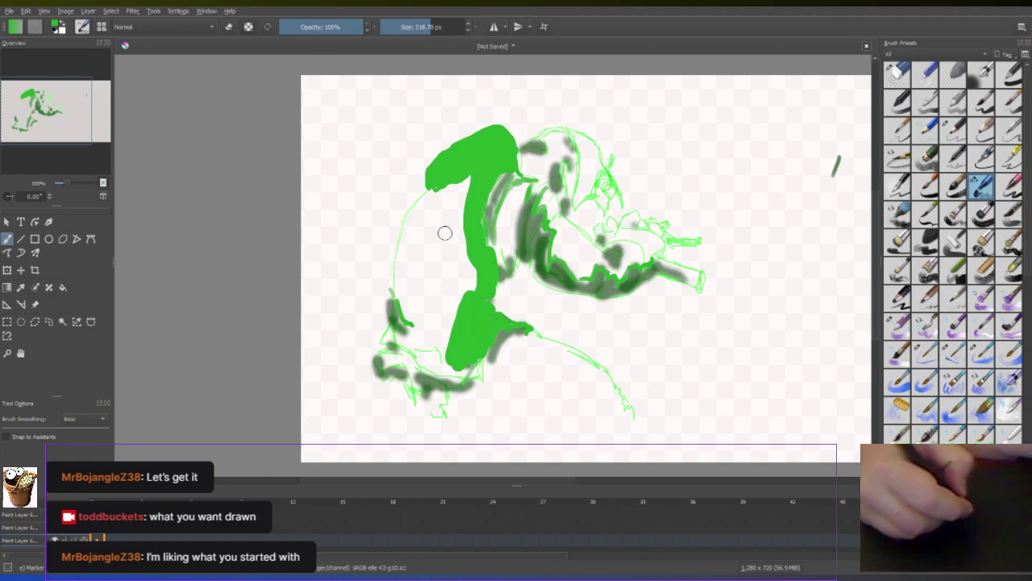
pyautogui.moveTo(424, 199)
pyautogui.mouseDown()
pyautogui.moveTo(407, 234)
pyautogui.moveTo(392, 331)
pyautogui.moveTo(403, 346)
pyautogui.moveTo(388, 359)
pyautogui.moveTo(466, 369)
pyautogui.mouseUp()
pyautogui.moveTo(417, 255)
pyautogui.mouseDown()
pyautogui.moveTo(411, 312)
pyautogui.moveTo(441, 191)
pyautogui.moveTo(426, 208)
pyautogui.moveTo(442, 260)
pyautogui.moveTo(455, 251)
pyautogui.moveTo(445, 274)
pyautogui.moveTo(465, 249)
pyautogui.moveTo(478, 306)
pyautogui.moveTo(446, 263)
pyautogui.moveTo(411, 365)
pyautogui.moveTo(422, 343)
pyautogui.moveTo(404, 349)
pyautogui.moveTo(428, 356)
pyautogui.moveTo(446, 314)
pyautogui.moveTo(442, 358)
pyautogui.mouseUp()
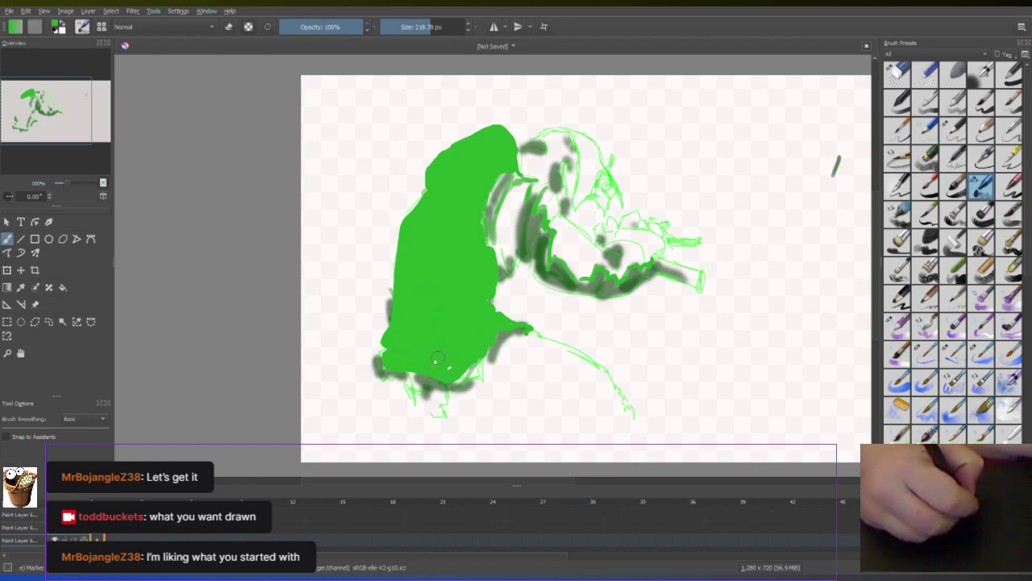
# Fill the sleeve, forearm and part of the head with solid green
pyautogui.moveTo(506, 220)
pyautogui.mouseDown()
pyautogui.moveTo(504, 260)
pyautogui.moveTo(520, 191)
pyautogui.mouseUp()
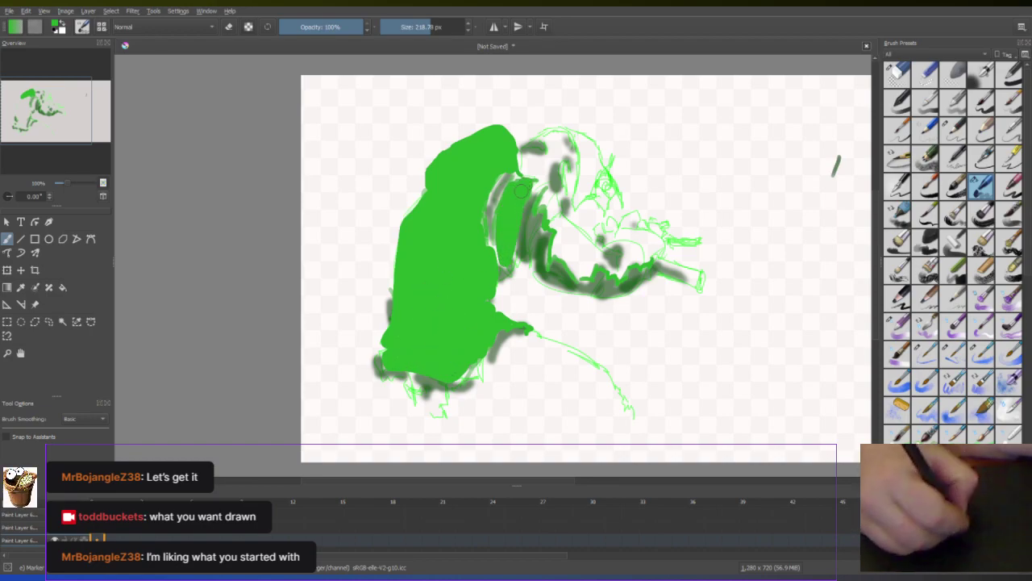
pyautogui.moveTo(527, 155)
pyautogui.mouseDown()
pyautogui.moveTo(560, 138)
pyautogui.moveTo(568, 150)
pyautogui.moveTo(571, 182)
pyautogui.moveTo(545, 175)
pyautogui.moveTo(561, 232)
pyautogui.moveTo(583, 248)
pyautogui.moveTo(553, 244)
pyautogui.moveTo(588, 270)
pyautogui.moveTo(598, 257)
pyautogui.moveTo(622, 270)
pyautogui.moveTo(642, 242)
pyautogui.mouseUp()
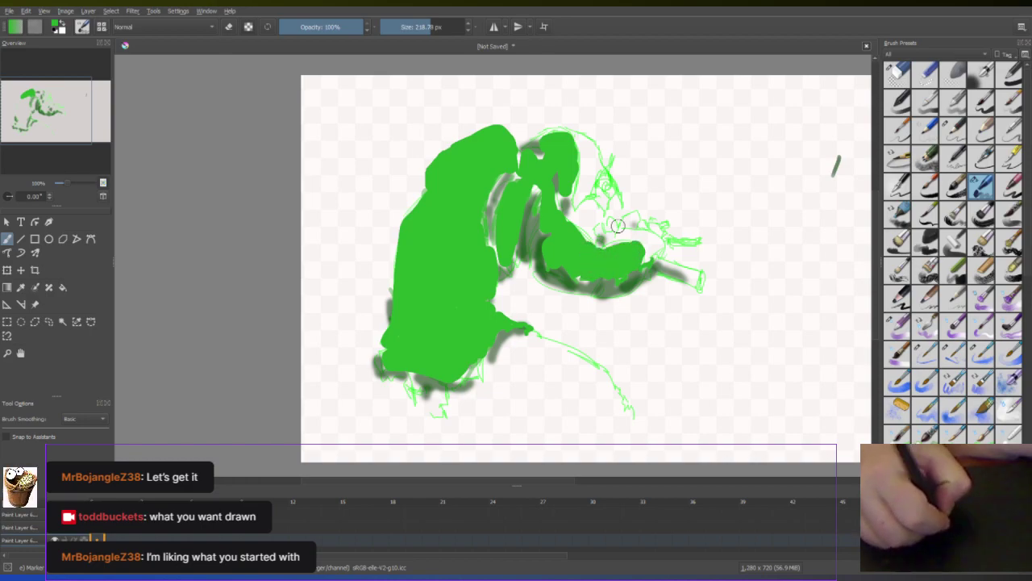
pyautogui.moveTo(581, 143); pyautogui.dragTo(580, 161)
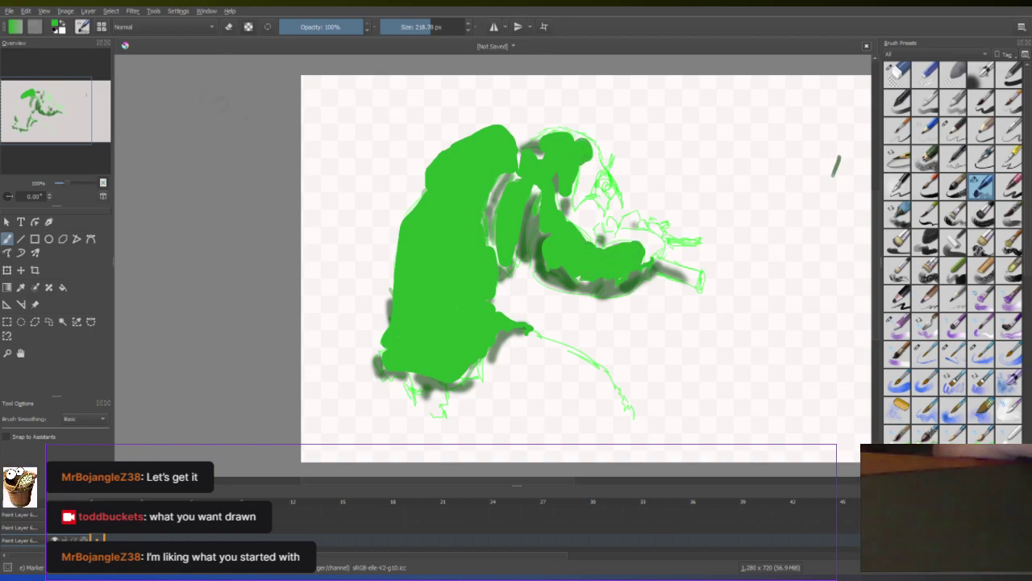
# Erase the entire green figure from the canvas with a large eraser
pyautogui.click(898, 75)
pyautogui.moveTo(581, 149)
pyautogui.mouseDown()
pyautogui.moveTo(495, 161)
pyautogui.moveTo(484, 258)
pyautogui.moveTo(639, 409)
pyautogui.mouseUp()
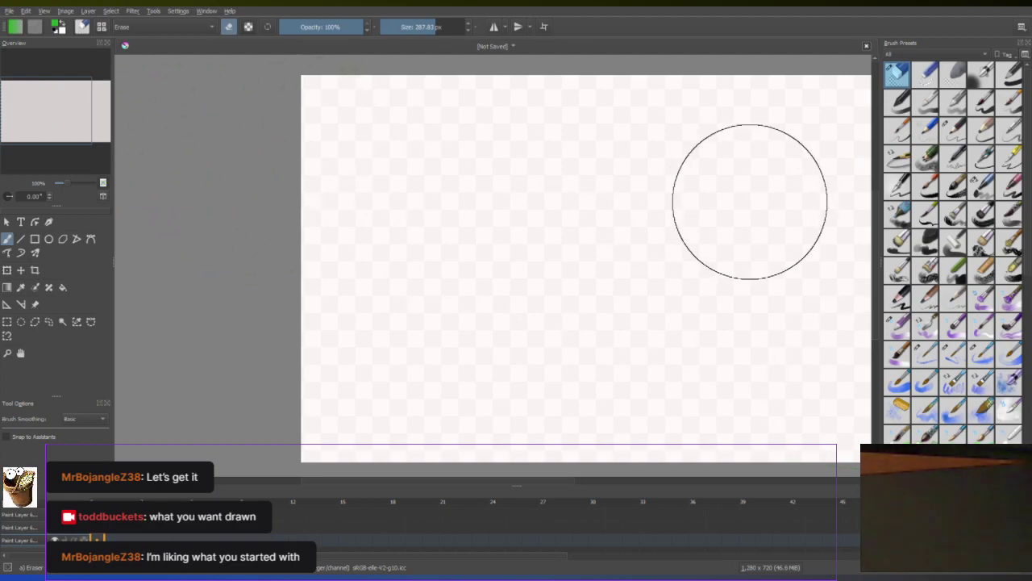
# Switch to the Pencil-2 brush in black and reset it to its default 10 px size and full opacity
pyautogui.click(952, 131)
pyautogui.click(60, 28)
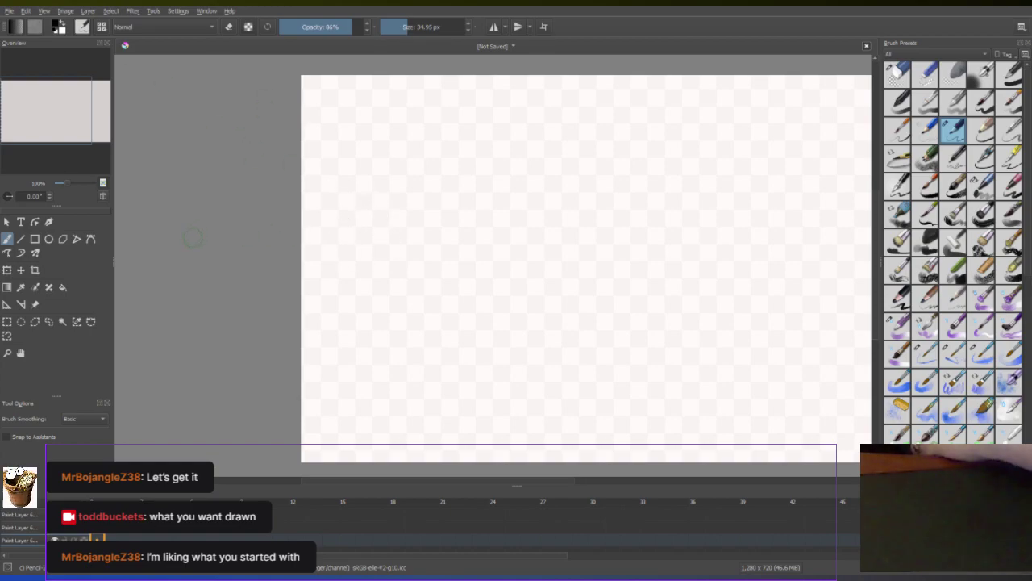
pyautogui.rightClick(452, 248)
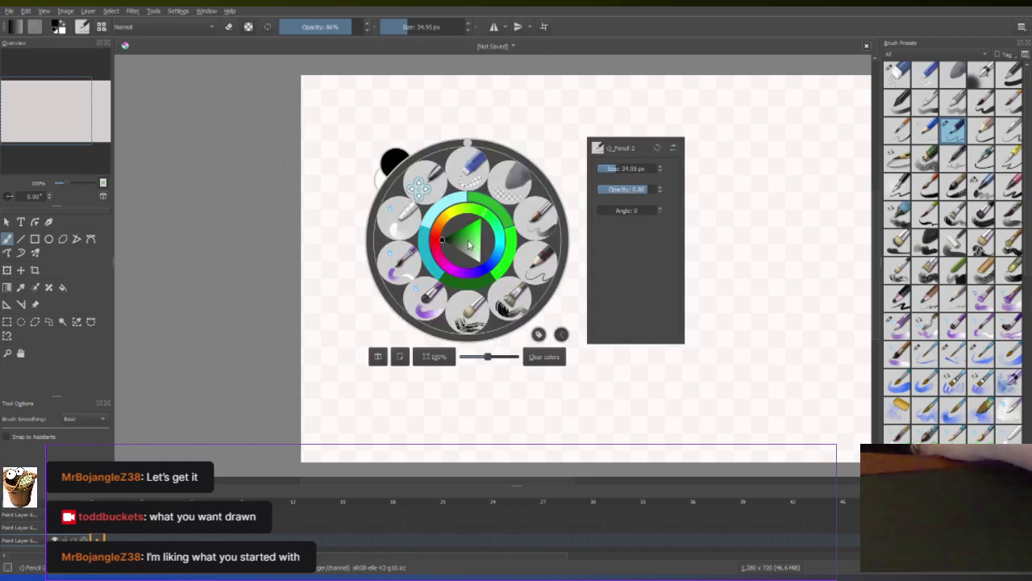
pyautogui.click(659, 150)
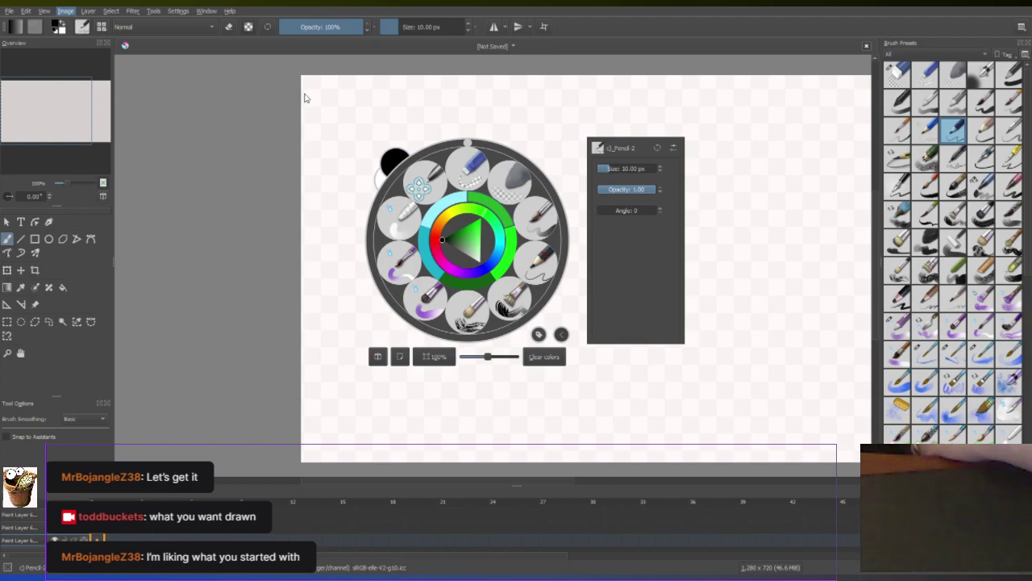
# Rotate the blank image to a 720 x 1,280 portrait format
pyautogui.rightClick(511, 167)
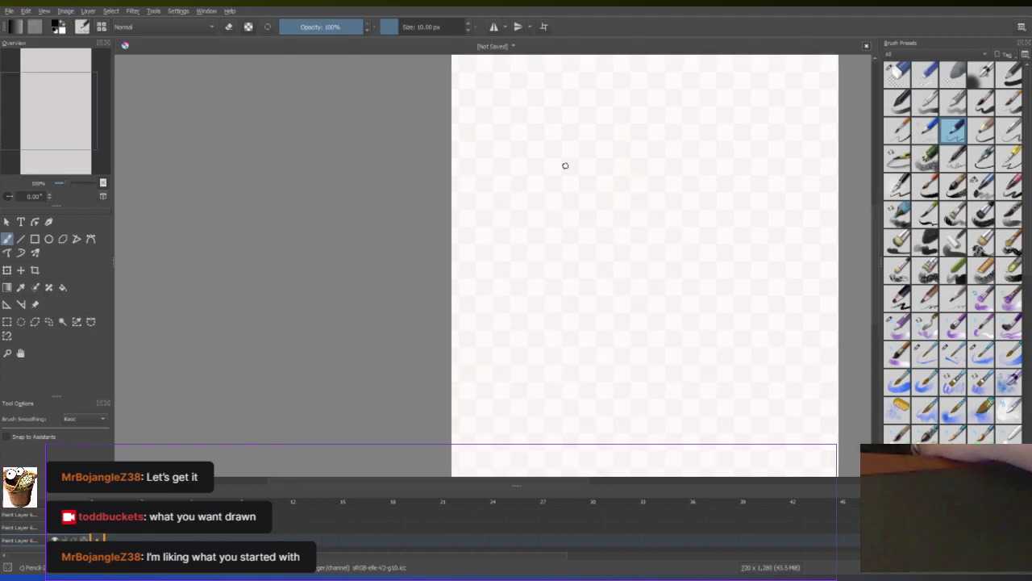
pyautogui.scroll(-1, 765, 156)
pyautogui.scroll(-1, 610, 344)
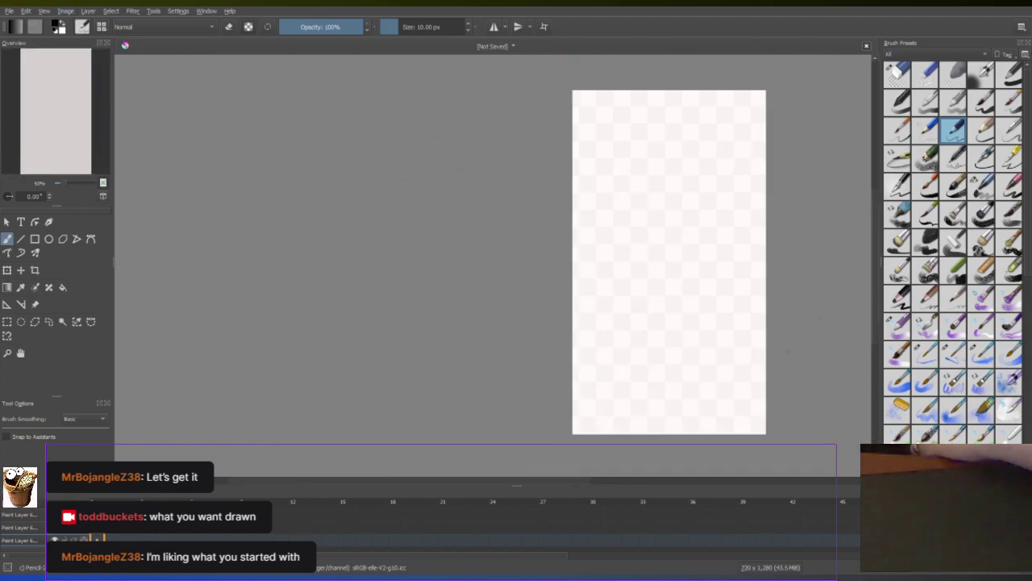
pyautogui.hscroll(5, 500, 481)
pyautogui.scroll(2, 559, 355)
pyautogui.scroll(-2, 559, 355)
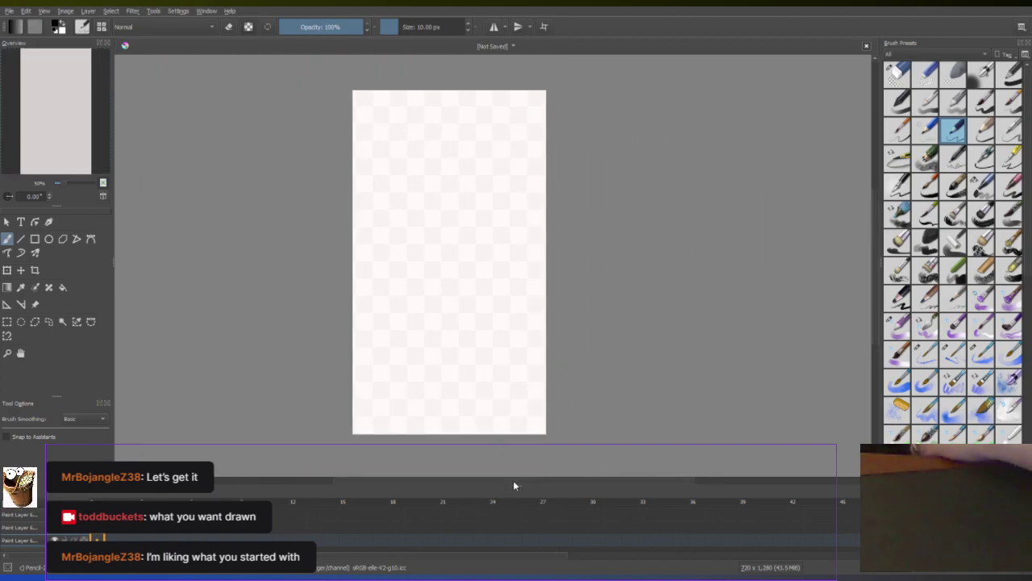
pyautogui.hscroll(-2, 514, 485)
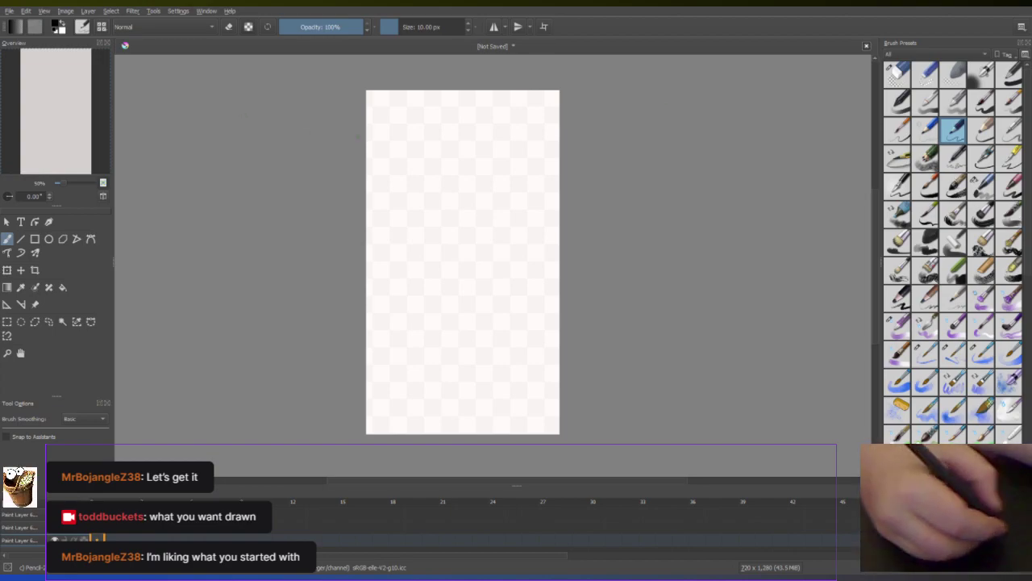
# Sketch an oval head near the top of the canvas, with the neck, collar and shoulder line below it
pyautogui.moveTo(445, 104); pyautogui.dragTo(442, 158)
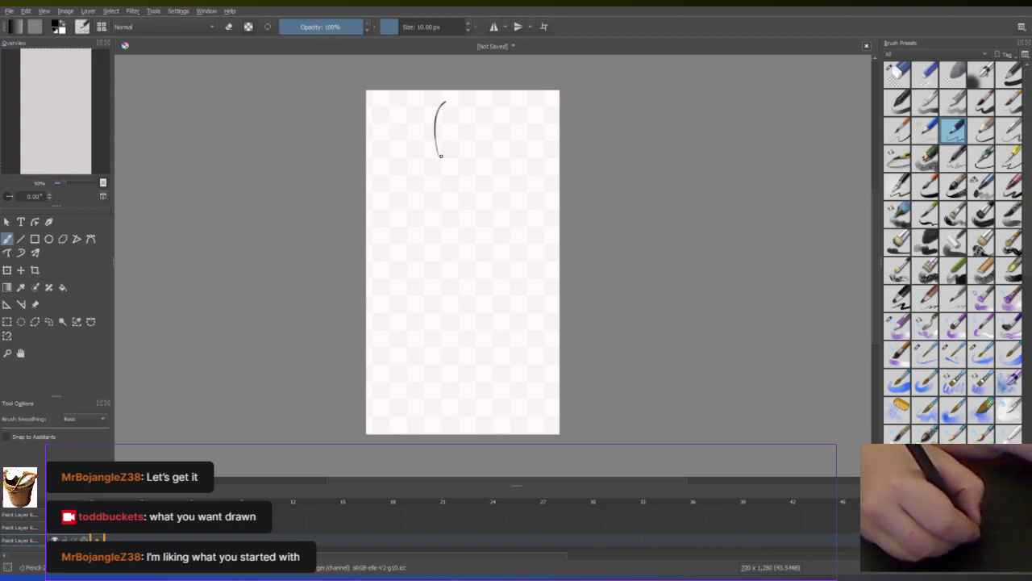
pyautogui.moveTo(468, 109); pyautogui.dragTo(466, 149)
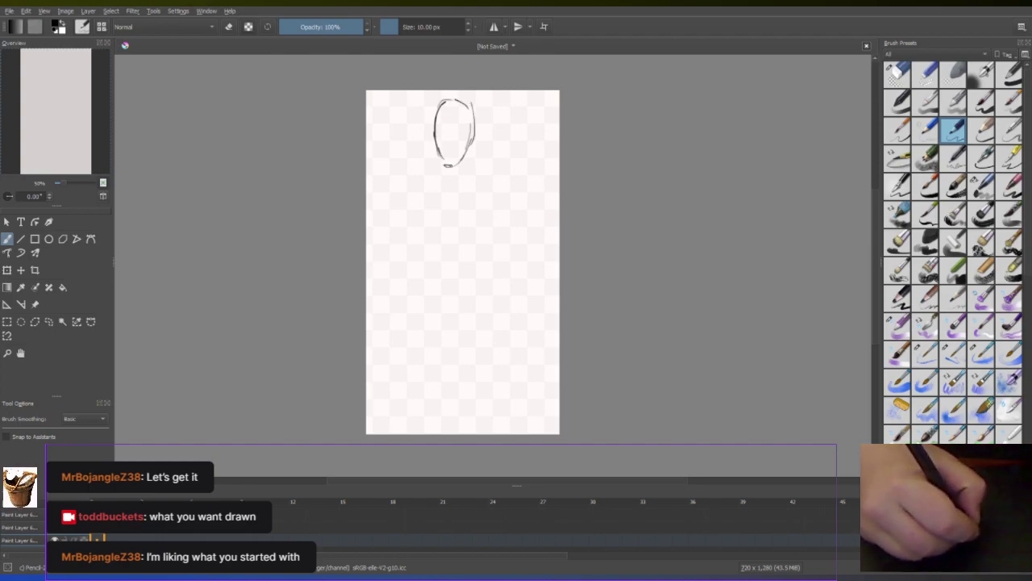
pyautogui.moveTo(428, 197)
pyautogui.mouseDown()
pyautogui.moveTo(436, 159)
pyautogui.moveTo(455, 203)
pyautogui.mouseUp()
pyautogui.moveTo(474, 169); pyautogui.dragTo(451, 200)
pyautogui.moveTo(463, 168)
pyautogui.mouseDown()
pyautogui.moveTo(463, 200)
pyautogui.moveTo(427, 204)
pyautogui.moveTo(479, 192)
pyautogui.moveTo(474, 202)
pyautogui.mouseUp()
pyautogui.moveTo(408, 199)
pyautogui.mouseDown()
pyautogui.moveTo(448, 243)
pyautogui.moveTo(489, 198)
pyautogui.mouseUp()
# Sketch the figure's torso sides, curved waistline and hips
pyautogui.moveTo(413, 226); pyautogui.dragTo(429, 282)
pyautogui.moveTo(467, 229); pyautogui.dragTo(479, 286)
pyautogui.moveTo(476, 290); pyautogui.dragTo(435, 288)
pyautogui.moveTo(418, 244)
pyautogui.mouseDown()
pyautogui.moveTo(435, 314)
pyautogui.moveTo(486, 273)
pyautogui.moveTo(487, 308)
pyautogui.mouseUp()
pyautogui.moveTo(487, 272)
pyautogui.mouseDown()
pyautogui.moveTo(486, 300)
pyautogui.moveTo(462, 312)
pyautogui.mouseUp()
# Sketch the pelvis and two spread legs running down to the canvas's lower edge
pyautogui.moveTo(463, 313)
pyautogui.mouseDown()
pyautogui.moveTo(476, 337)
pyautogui.moveTo(467, 384)
pyautogui.mouseUp()
pyautogui.moveTo(417, 311)
pyautogui.mouseDown()
pyautogui.moveTo(467, 383)
pyautogui.moveTo(436, 351)
pyautogui.mouseUp()
pyautogui.moveTo(427, 338); pyautogui.dragTo(473, 365)
pyautogui.moveTo(474, 323); pyautogui.dragTo(485, 340)
pyautogui.moveTo(484, 318); pyautogui.dragTo(521, 384)
pyautogui.moveTo(408, 310); pyautogui.dragTo(387, 379)
pyautogui.moveTo(405, 332); pyautogui.dragTo(397, 403)
pyautogui.moveTo(442, 343)
pyautogui.mouseDown()
pyautogui.moveTo(413, 434)
pyautogui.moveTo(406, 419)
pyautogui.mouseUp()
pyautogui.moveTo(473, 360); pyautogui.dragTo(506, 428)
pyautogui.moveTo(488, 316); pyautogui.dragTo(529, 427)
pyautogui.moveTo(496, 339); pyautogui.dragTo(487, 316)
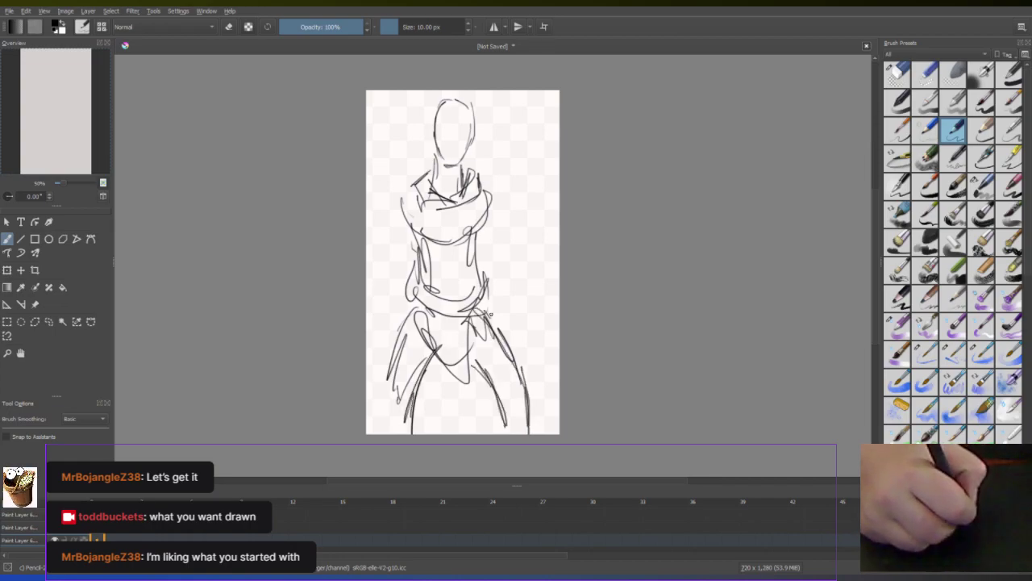
# Draw both arms hanging down from the shoulders beside the torso
pyautogui.moveTo(484, 192); pyautogui.dragTo(524, 256)
pyautogui.moveTo(474, 221); pyautogui.dragTo(516, 289)
pyautogui.moveTo(508, 219); pyautogui.dragTo(537, 315)
pyautogui.moveTo(523, 260); pyautogui.dragTo(531, 321)
pyautogui.moveTo(401, 202); pyautogui.dragTo(388, 292)
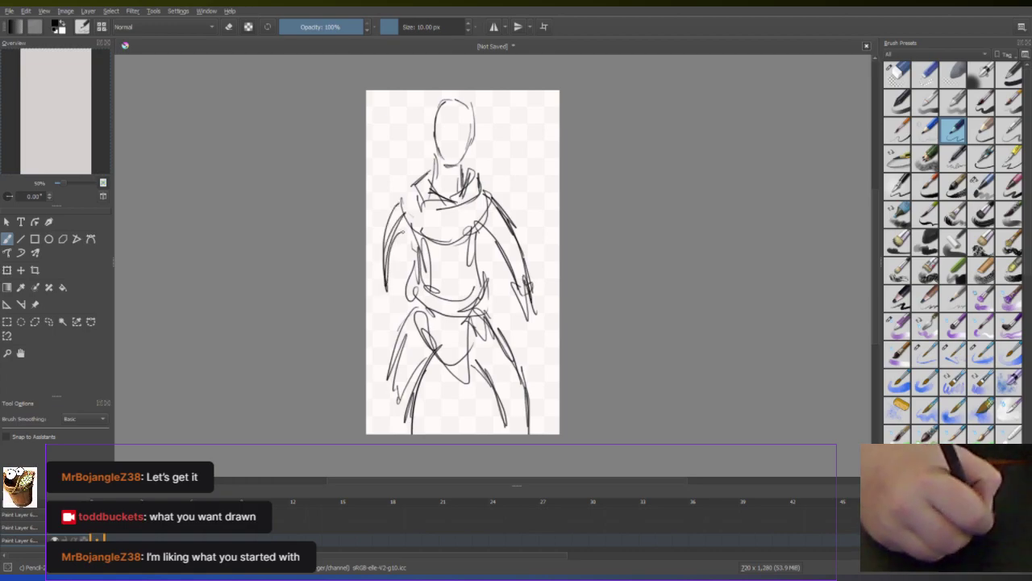
# Draw a diagonal sash from the neck across the chest to the opposite side of the torso
pyautogui.moveTo(473, 165); pyautogui.dragTo(409, 231)
pyautogui.moveTo(479, 153)
pyautogui.mouseDown()
pyautogui.moveTo(451, 190)
pyautogui.moveTo(478, 195)
pyautogui.mouseUp()
pyautogui.moveTo(477, 195); pyautogui.dragTo(421, 257)
pyautogui.moveTo(453, 218); pyautogui.dragTo(409, 287)
pyautogui.moveTo(416, 231)
pyautogui.mouseDown()
pyautogui.moveTo(405, 282)
pyautogui.moveTo(408, 274)
pyautogui.mouseUp()
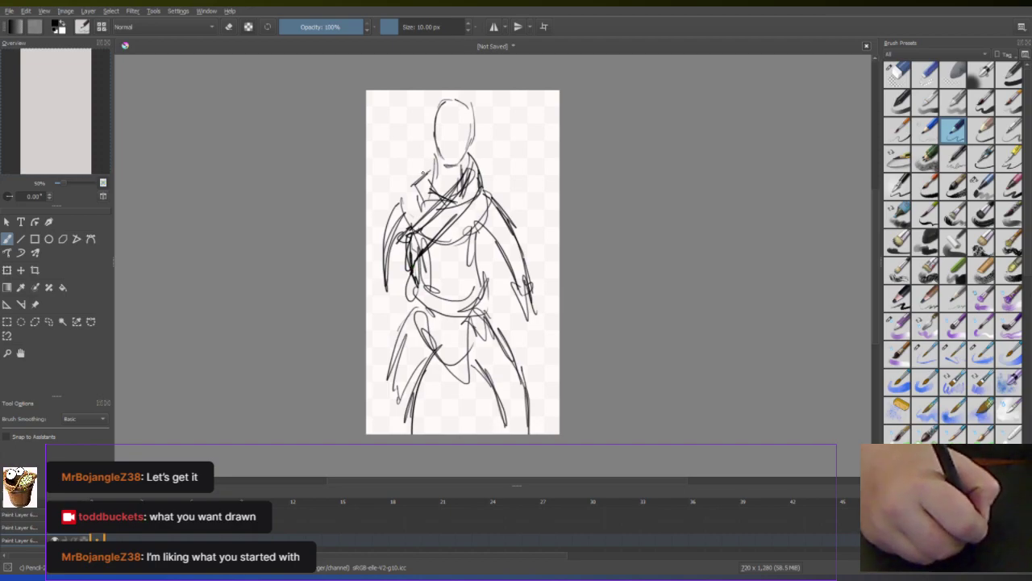
# Add a pointed shoulder guard and sketch the lower arm and hand beneath it
pyautogui.moveTo(402, 171); pyautogui.dragTo(392, 197)
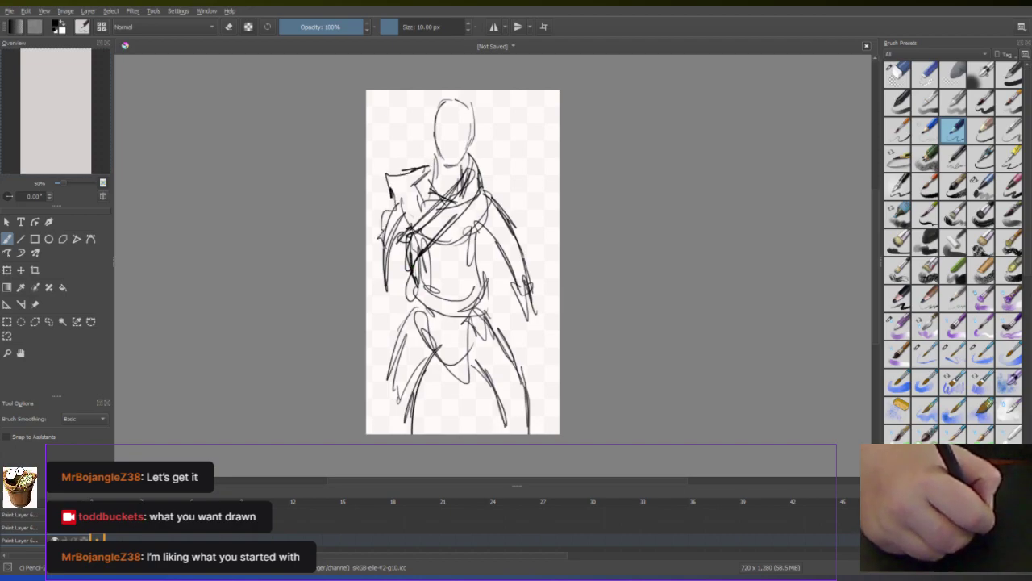
pyautogui.moveTo(399, 240); pyautogui.dragTo(375, 355)
pyautogui.moveTo(392, 298); pyautogui.dragTo(378, 302)
# Sketch a jagged, blade-like shape rising beside the figure's other arm
pyautogui.moveTo(525, 195); pyautogui.dragTo(513, 257)
pyautogui.moveTo(521, 216)
pyautogui.mouseDown()
pyautogui.moveTo(547, 174)
pyautogui.moveTo(536, 264)
pyautogui.moveTo(538, 175)
pyautogui.mouseUp()
pyautogui.moveTo(547, 121); pyautogui.dragTo(533, 179)
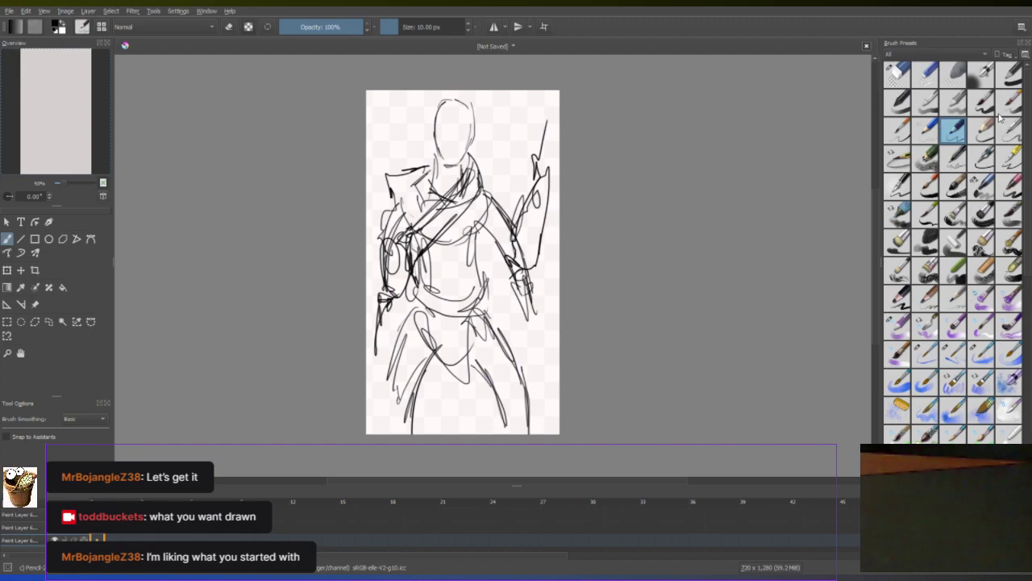
# Erase the whole standing figure, then reduce the eraser to about 219 px
pyautogui.click(898, 73)
pyautogui.moveTo(387, 121)
pyautogui.mouseDown()
pyautogui.moveTo(434, 115)
pyautogui.moveTo(580, 188)
pyautogui.moveTo(556, 255)
pyautogui.moveTo(496, 312)
pyautogui.moveTo(365, 390)
pyautogui.moveTo(209, 415)
pyautogui.moveTo(419, 399)
pyautogui.moveTo(482, 333)
pyautogui.moveTo(490, 395)
pyautogui.mouseUp()
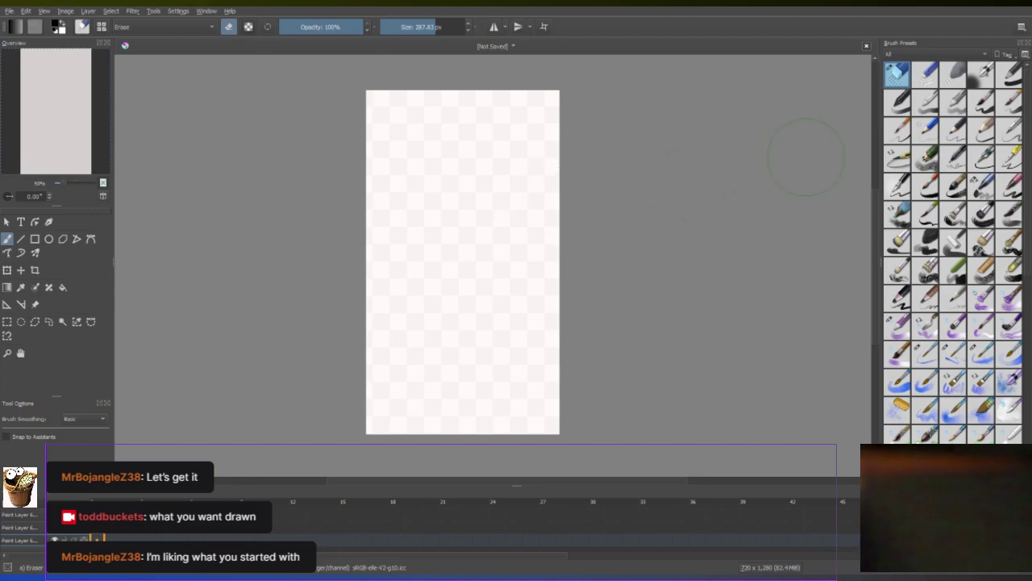
pyautogui.click(409, 27)
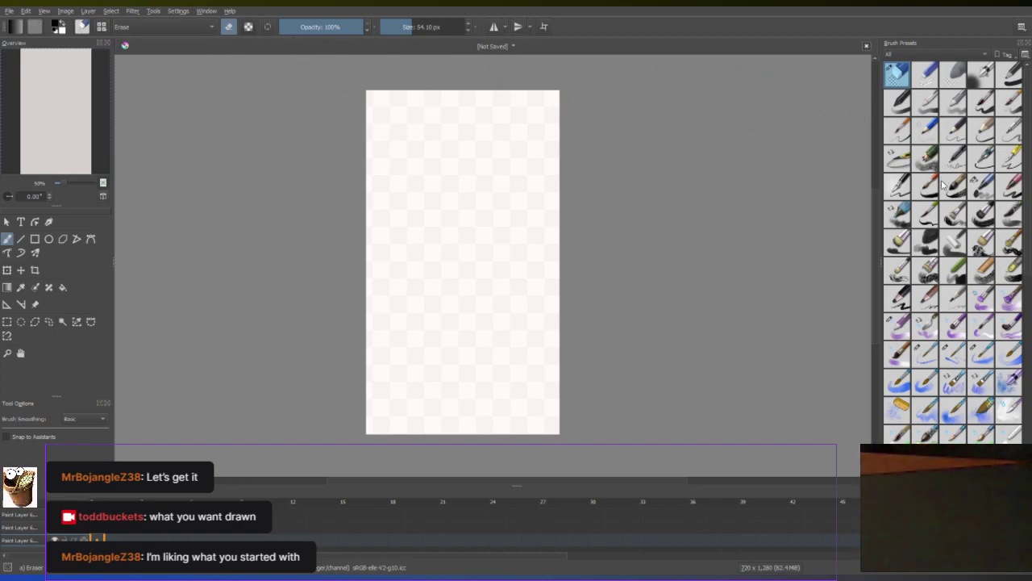
pyautogui.moveTo(417, 32); pyautogui.dragTo(454, 50)
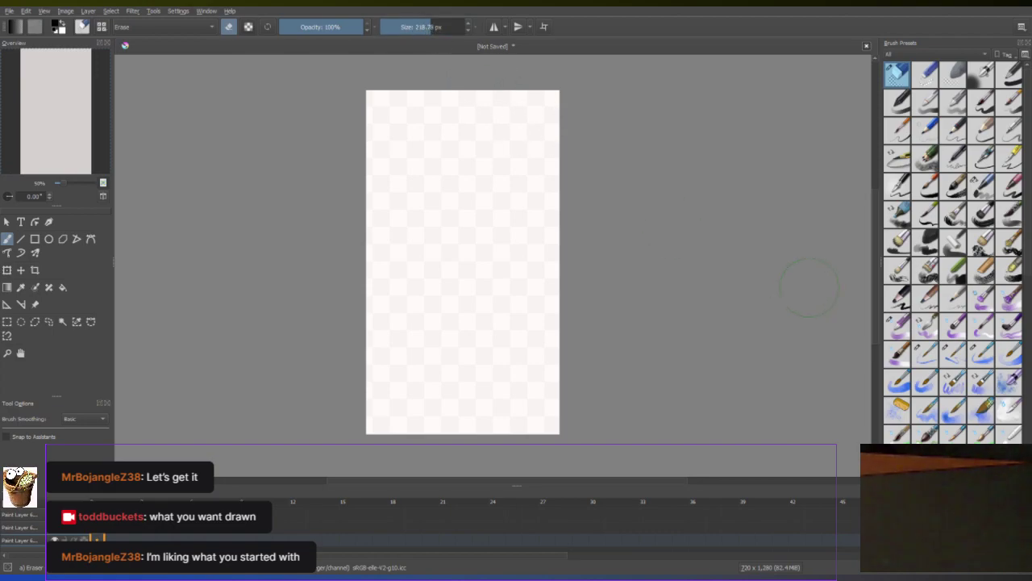
# Set the Pencil-2 brush to 4.12 px and draw the arched skull outline of a large head
pyautogui.click(956, 130)
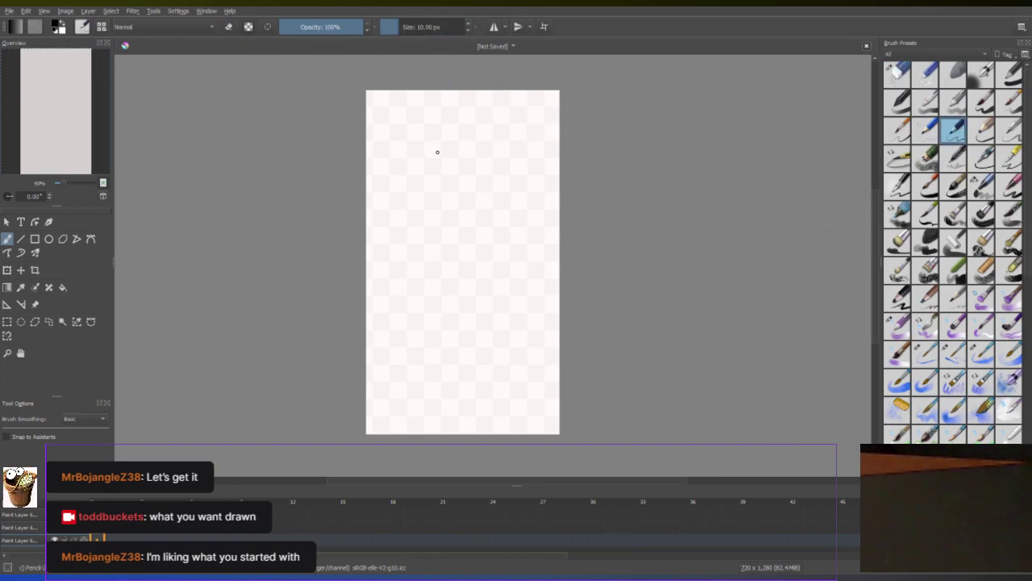
pyautogui.click(390, 30)
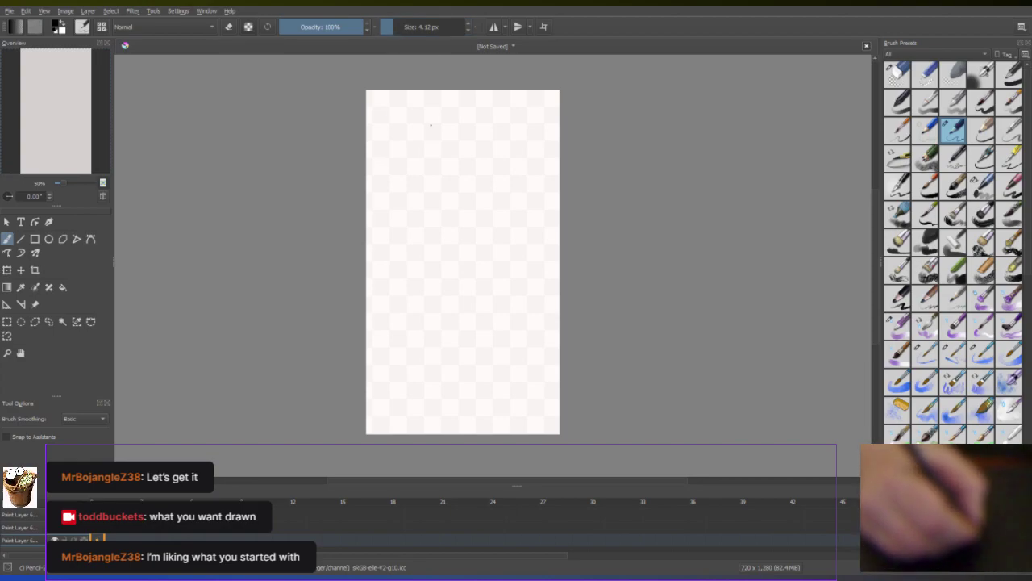
pyautogui.moveTo(395, 133)
pyautogui.mouseDown()
pyautogui.moveTo(384, 159)
pyautogui.moveTo(421, 116)
pyautogui.moveTo(468, 114)
pyautogui.moveTo(488, 149)
pyautogui.mouseUp()
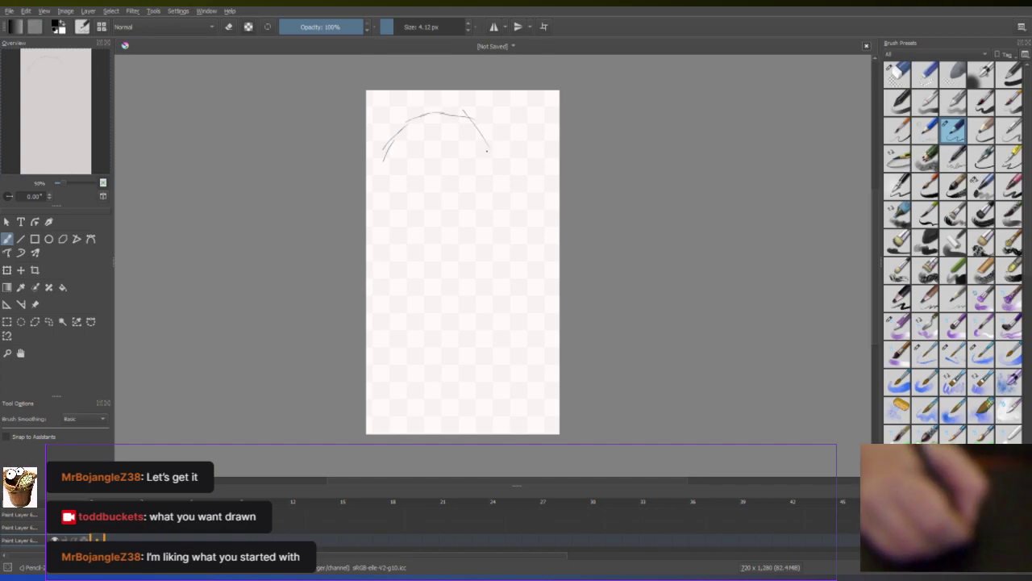
pyautogui.moveTo(488, 150); pyautogui.dragTo(497, 206)
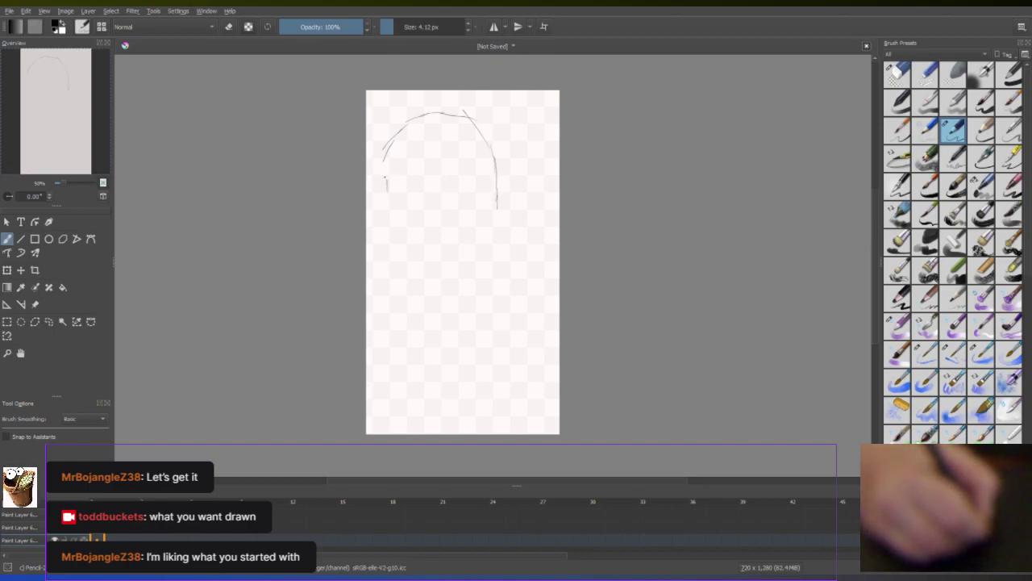
# Sketch the ear beside the skull outline and draw the hairline across the forehead and temple
pyautogui.moveTo(385, 179); pyautogui.dragTo(372, 187)
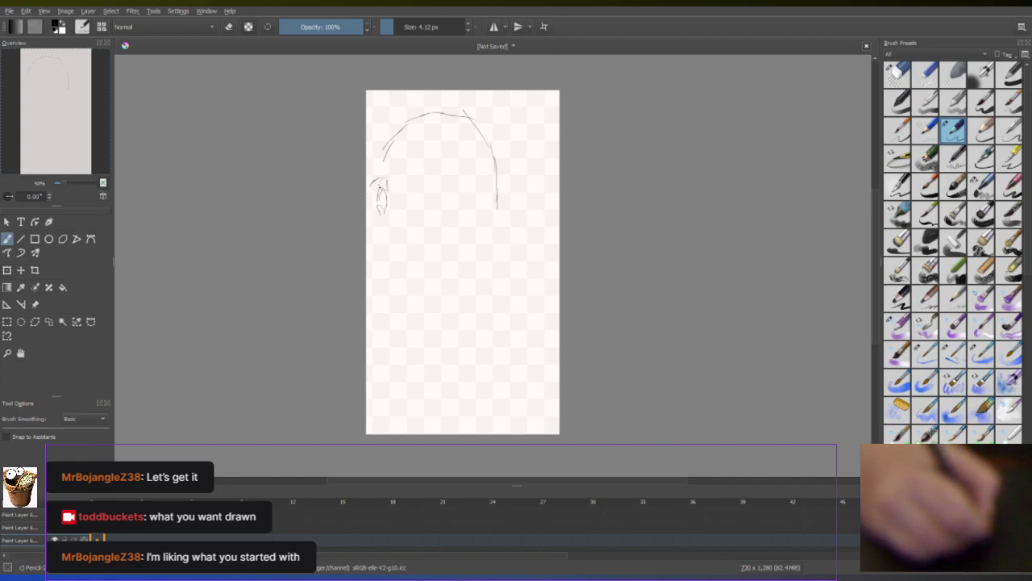
pyautogui.moveTo(384, 182)
pyautogui.mouseDown()
pyautogui.moveTo(374, 216)
pyautogui.moveTo(391, 222)
pyautogui.mouseUp()
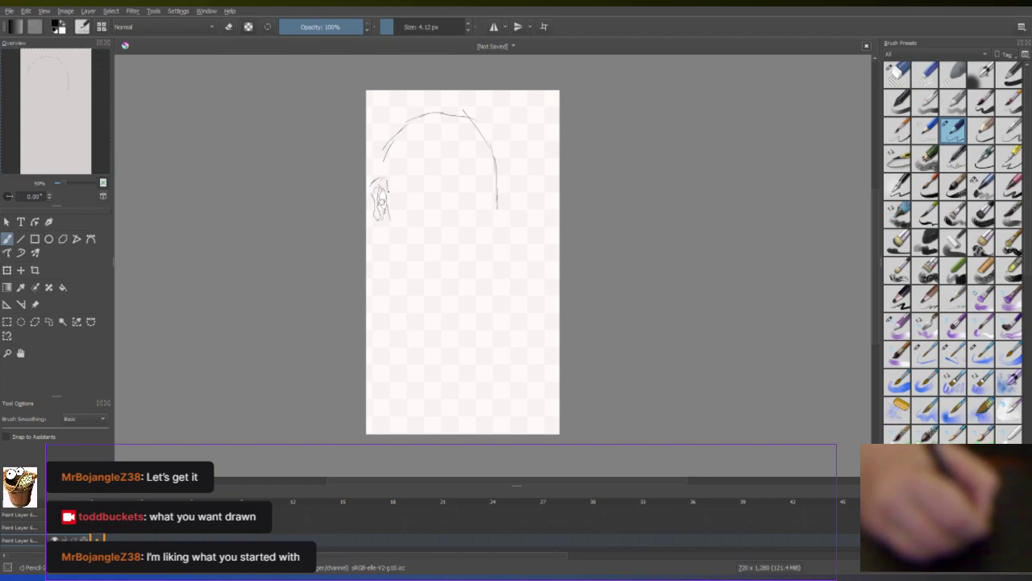
pyautogui.moveTo(403, 145); pyautogui.dragTo(401, 211)
pyautogui.moveTo(406, 139)
pyautogui.mouseDown()
pyautogui.moveTo(428, 124)
pyautogui.moveTo(481, 131)
pyautogui.moveTo(493, 207)
pyautogui.mouseUp()
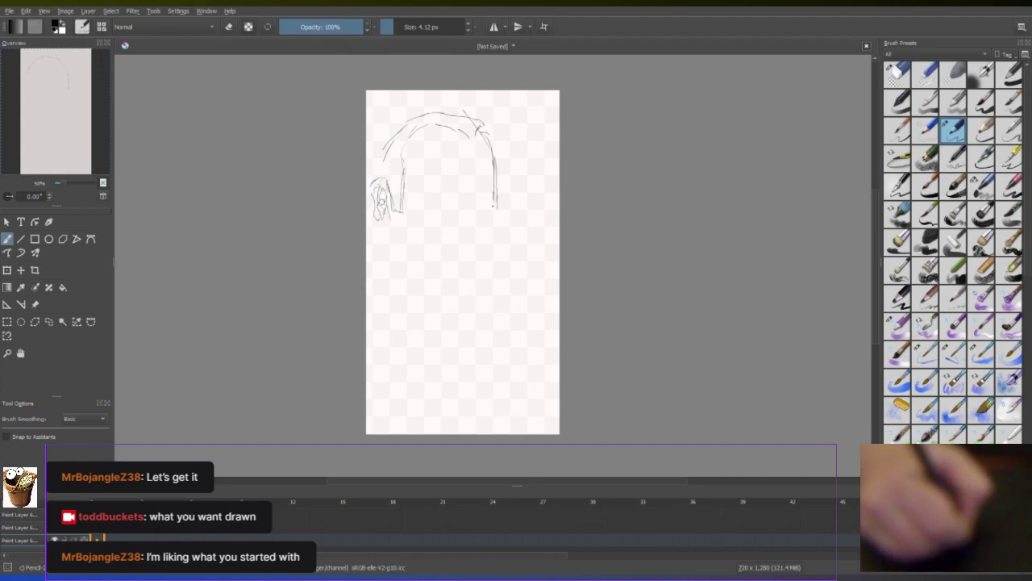
# Draw the brow, eyes and nose, and add the jawline, chin and mouth
pyautogui.moveTo(425, 194)
pyautogui.mouseDown()
pyautogui.moveTo(454, 202)
pyautogui.moveTo(448, 209)
pyautogui.mouseUp()
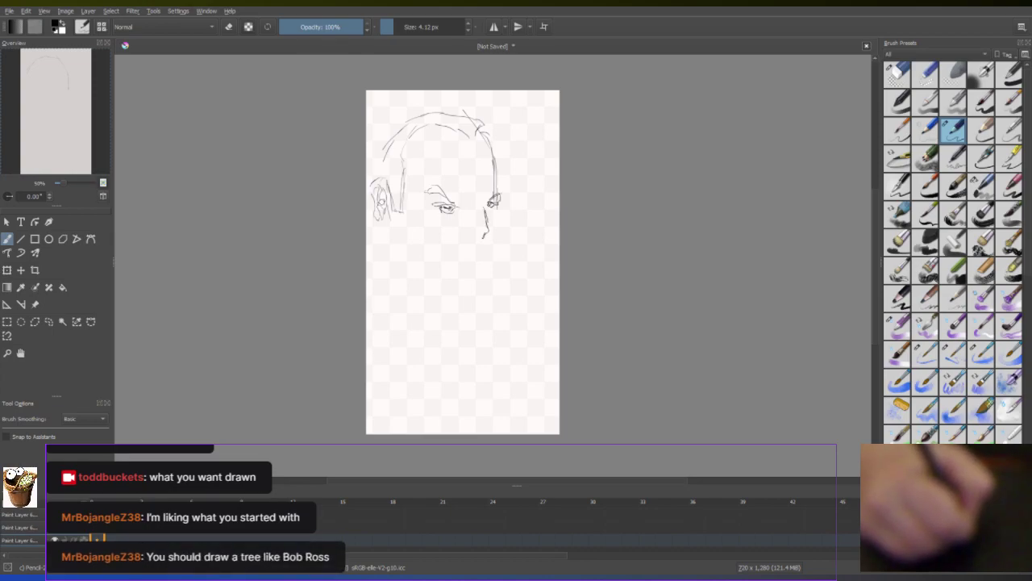
pyautogui.moveTo(409, 216); pyautogui.dragTo(419, 271)
pyautogui.moveTo(486, 227); pyautogui.dragTo(490, 260)
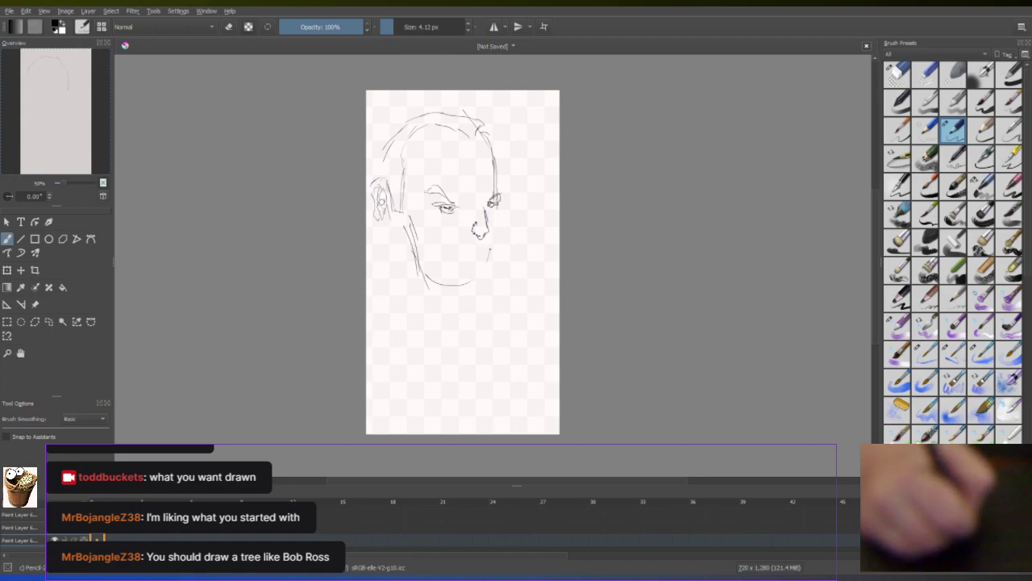
pyautogui.moveTo(425, 272)
pyautogui.mouseDown()
pyautogui.moveTo(484, 271)
pyautogui.moveTo(467, 252)
pyautogui.mouseUp()
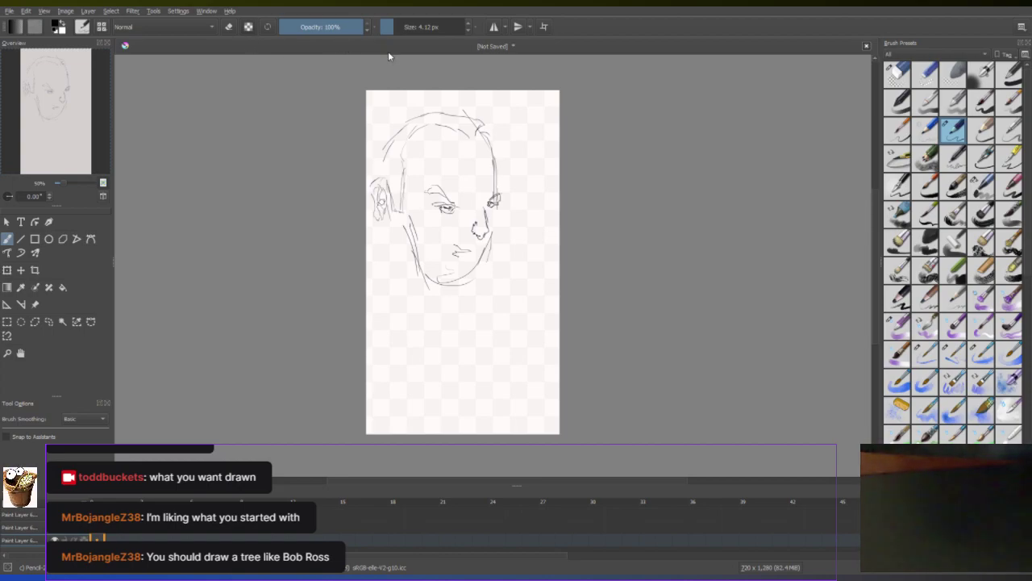
# Set the pencil size to 6.43 px and erase the entire head sketch
pyautogui.click(400, 30)
pyautogui.moveTo(398, 29); pyautogui.dragTo(396, 30)
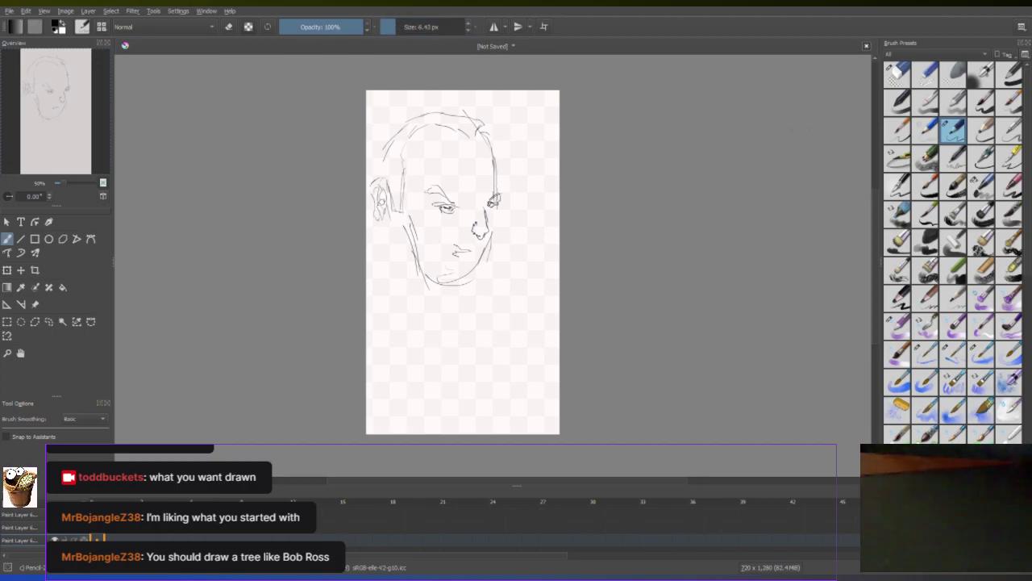
pyautogui.click(897, 74)
pyautogui.moveTo(395, 142)
pyautogui.mouseDown()
pyautogui.moveTo(303, 177)
pyautogui.moveTo(352, 188)
pyautogui.moveTo(528, 268)
pyautogui.moveTo(419, 282)
pyautogui.mouseUp()
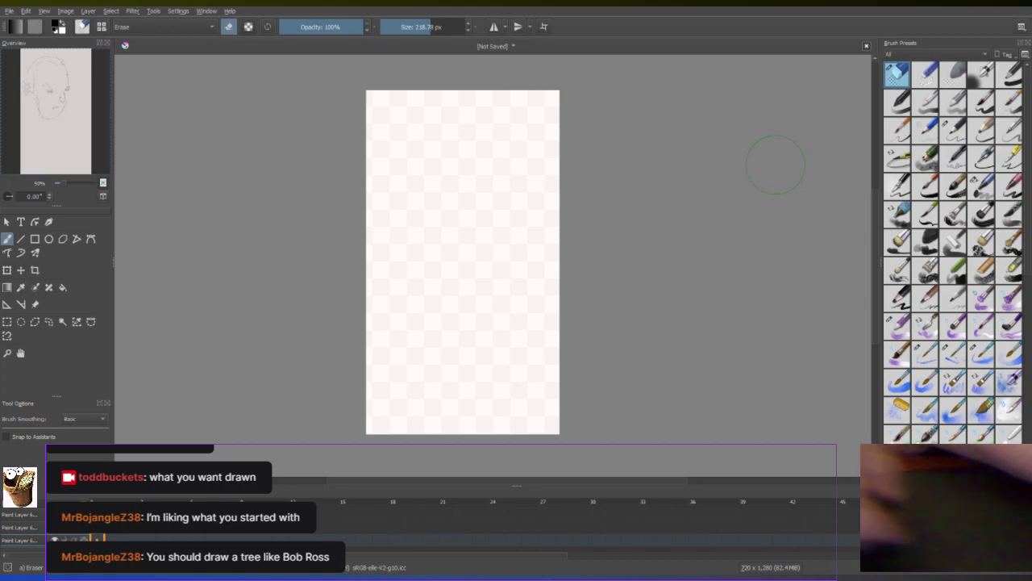
# Switch from the eraser back to the Pencil-2 brush
pyautogui.scroll(1, 511, 201)
pyautogui.scroll(-1, 512, 208)
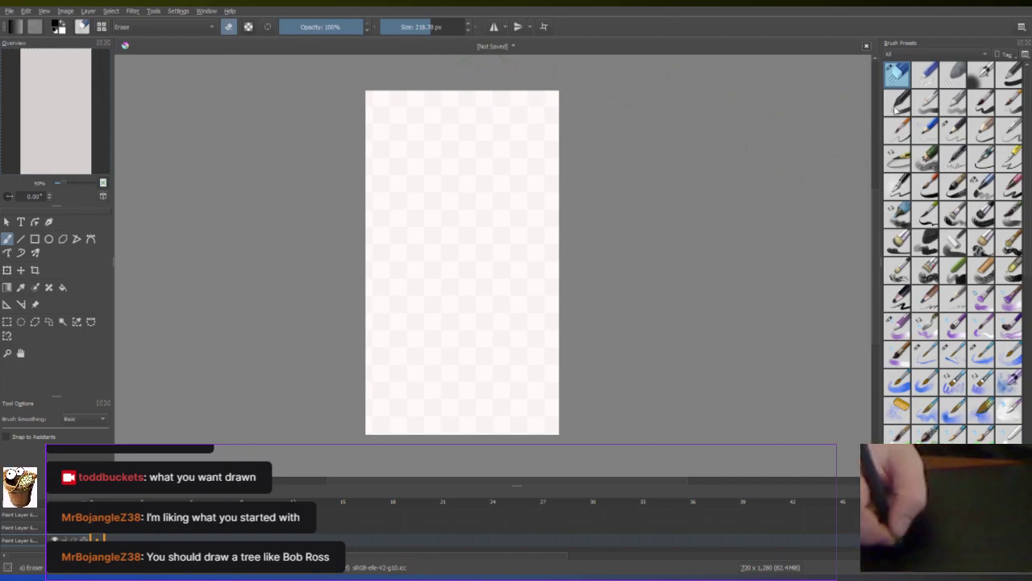
pyautogui.click(953, 129)
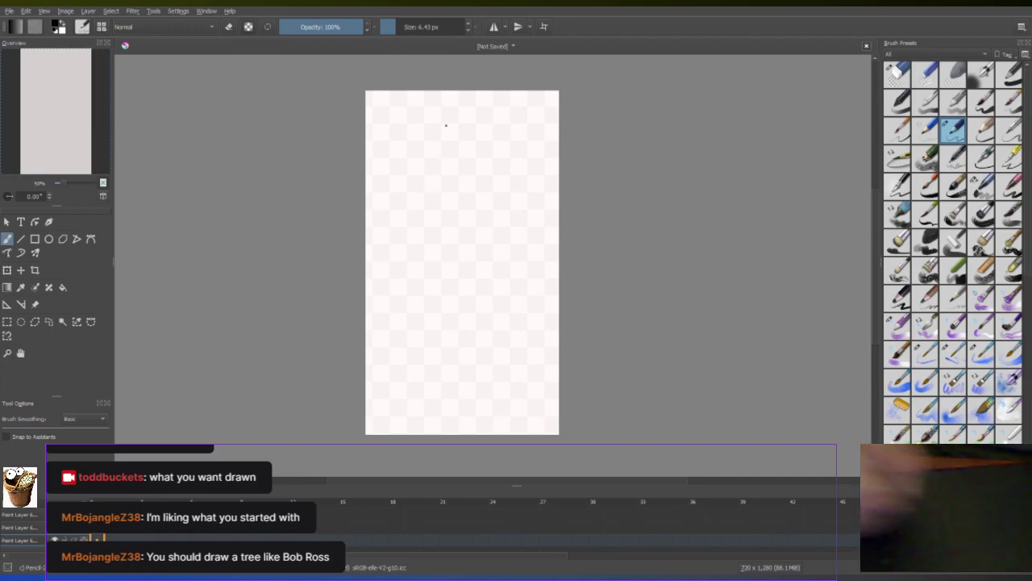
# Paint a tall black mass of foliage on the left side of the canvas with the Leaves stamp brush
pyautogui.press('+')
pyautogui.press('+')
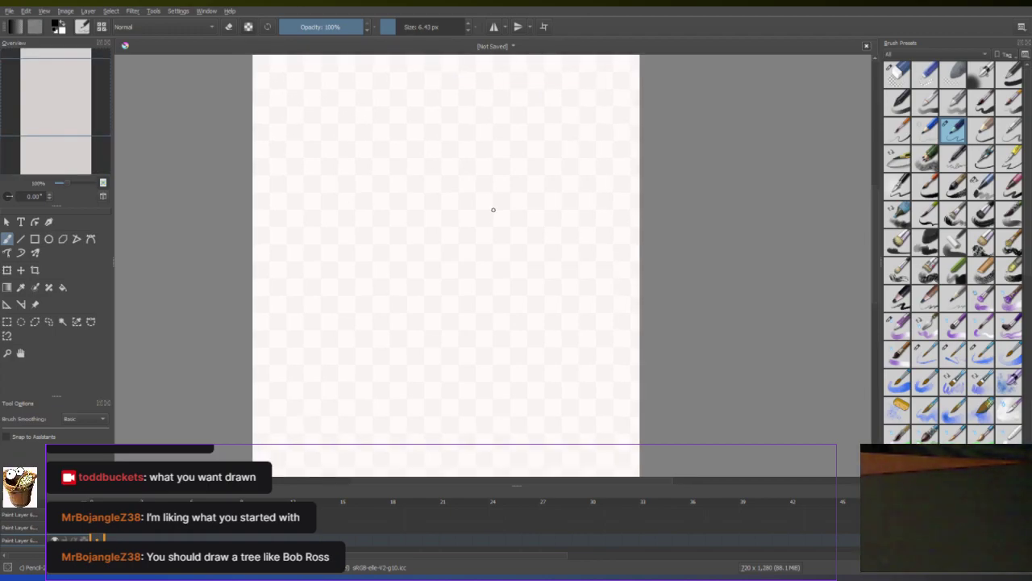
pyautogui.press('+')
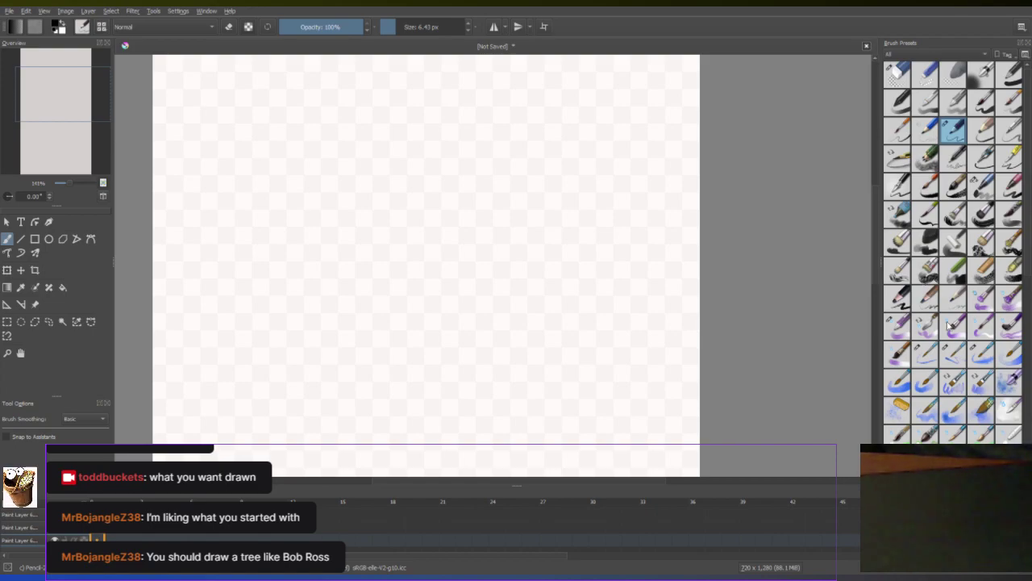
pyautogui.scroll(-3, 971, 377)
pyautogui.scroll(-3, 984, 395)
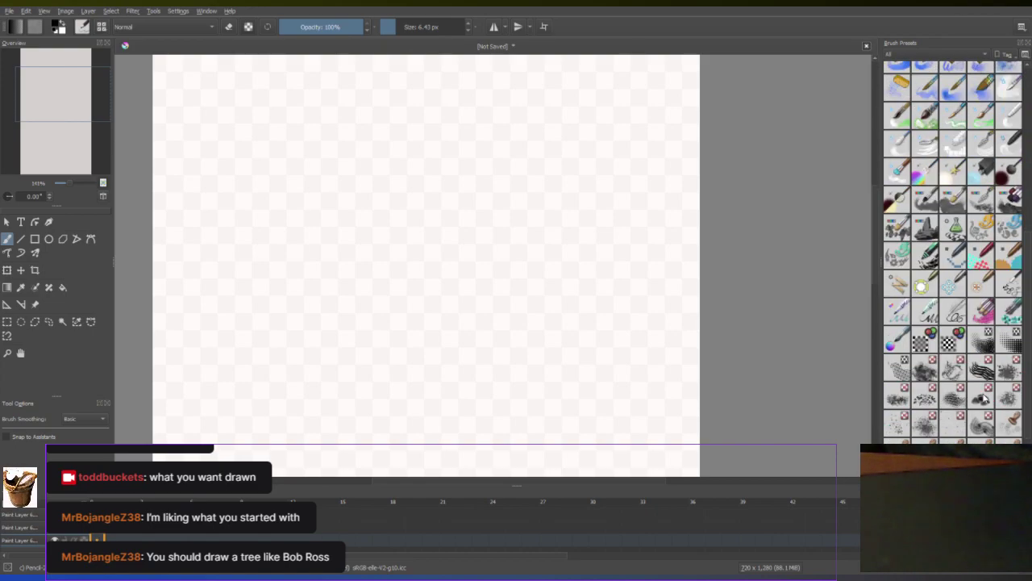
pyautogui.scroll(-1, 986, 397)
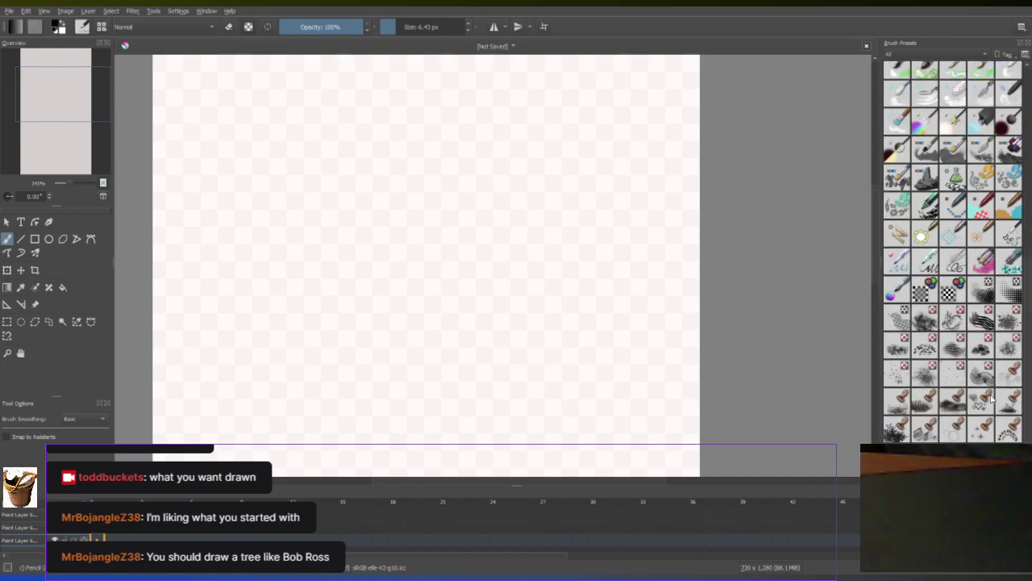
pyautogui.click(896, 428)
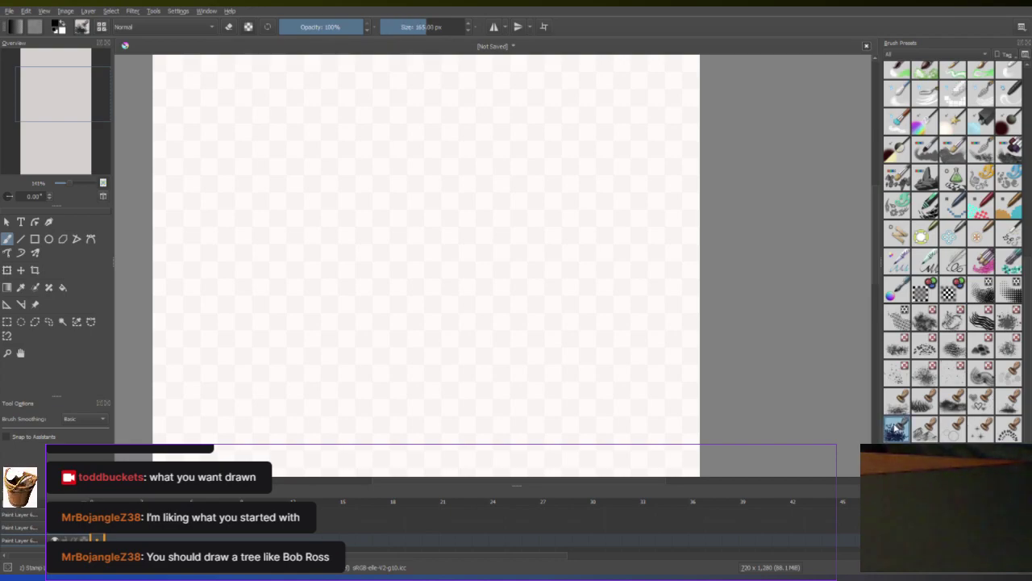
pyautogui.moveTo(266, 230)
pyautogui.mouseDown()
pyautogui.moveTo(214, 206)
pyautogui.moveTo(307, 97)
pyautogui.moveTo(258, 137)
pyautogui.moveTo(218, 194)
pyautogui.moveTo(323, 230)
pyautogui.moveTo(274, 266)
pyautogui.moveTo(315, 258)
pyautogui.moveTo(242, 302)
pyautogui.moveTo(207, 347)
pyautogui.moveTo(231, 379)
pyautogui.moveTo(323, 371)
pyautogui.moveTo(339, 412)
pyautogui.mouseUp()
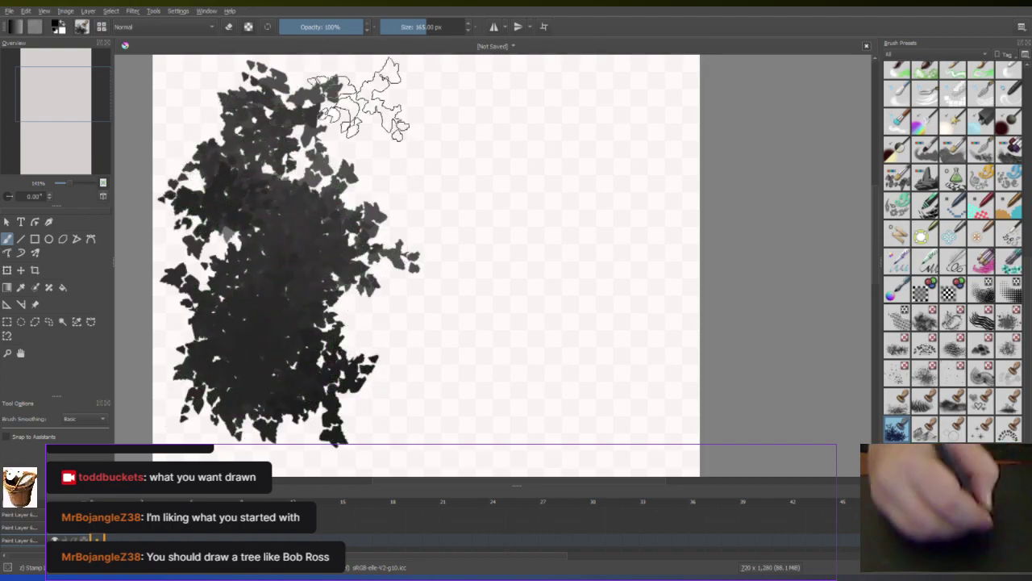
# Pick dark green as the painting colour and stamp green leaves over the middle of the black foliage
pyautogui.rightClick(358, 170)
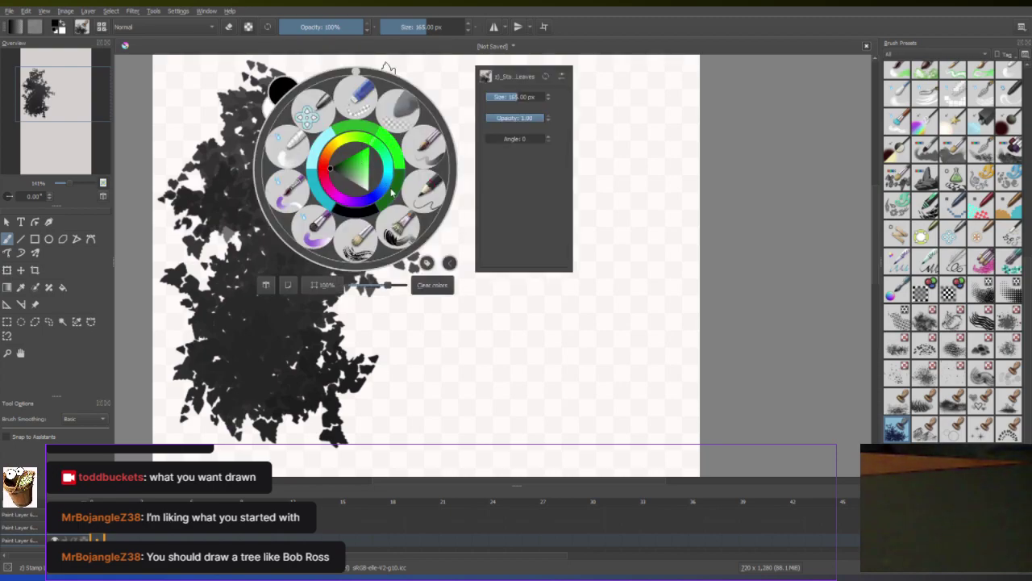
pyautogui.click(392, 192)
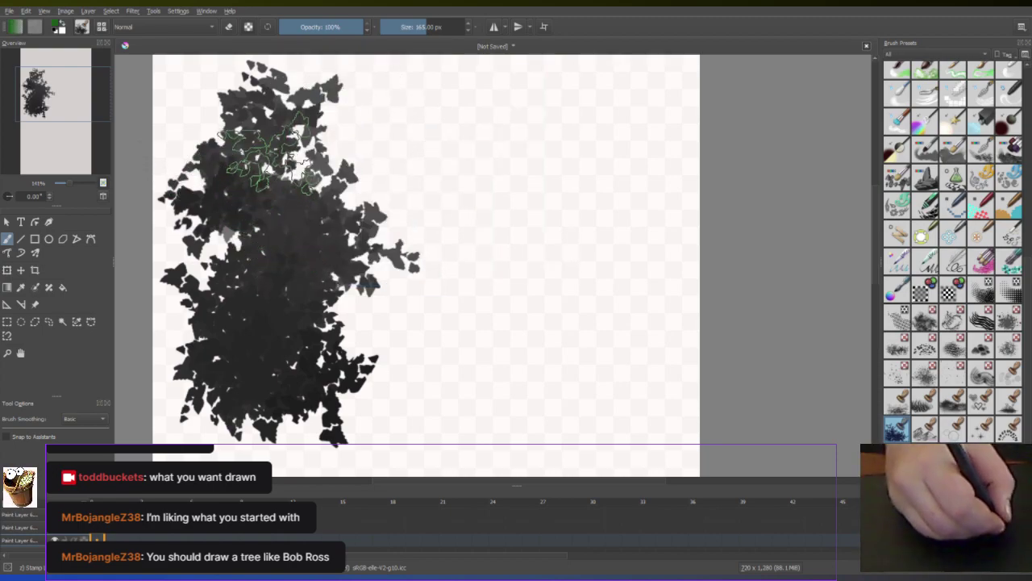
pyautogui.moveTo(274, 113)
pyautogui.mouseDown()
pyautogui.moveTo(241, 170)
pyautogui.moveTo(268, 206)
pyautogui.moveTo(240, 218)
pyautogui.moveTo(281, 258)
pyautogui.moveTo(276, 275)
pyautogui.moveTo(292, 270)
pyautogui.moveTo(329, 294)
pyautogui.moveTo(321, 331)
pyautogui.moveTo(244, 375)
pyautogui.moveTo(282, 391)
pyautogui.mouseUp()
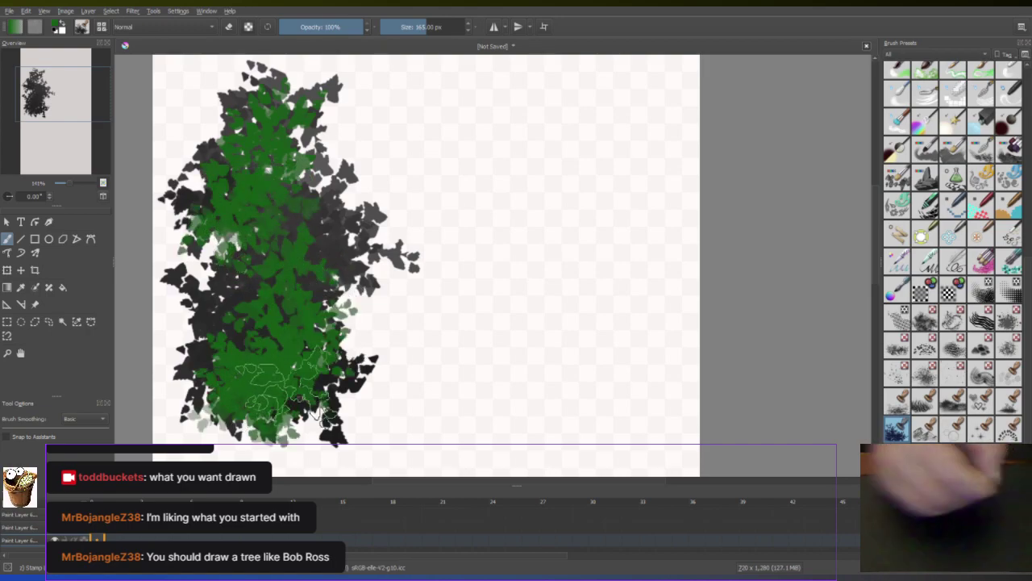
# Switch to the Basic details brush at 7.50 px and choose a medium brown colour
pyautogui.scroll(5, 930, 187)
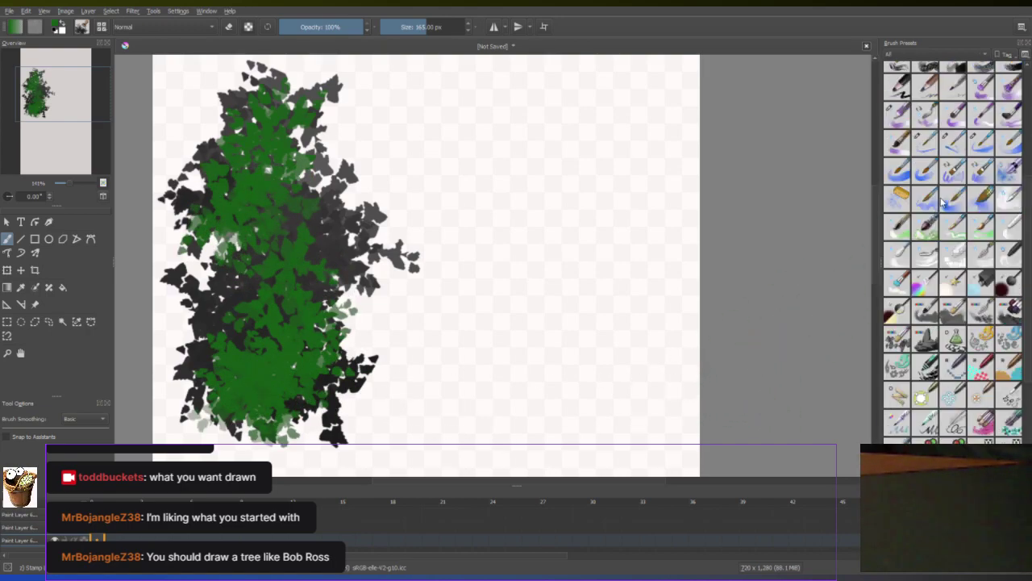
pyautogui.scroll(5, 940, 214)
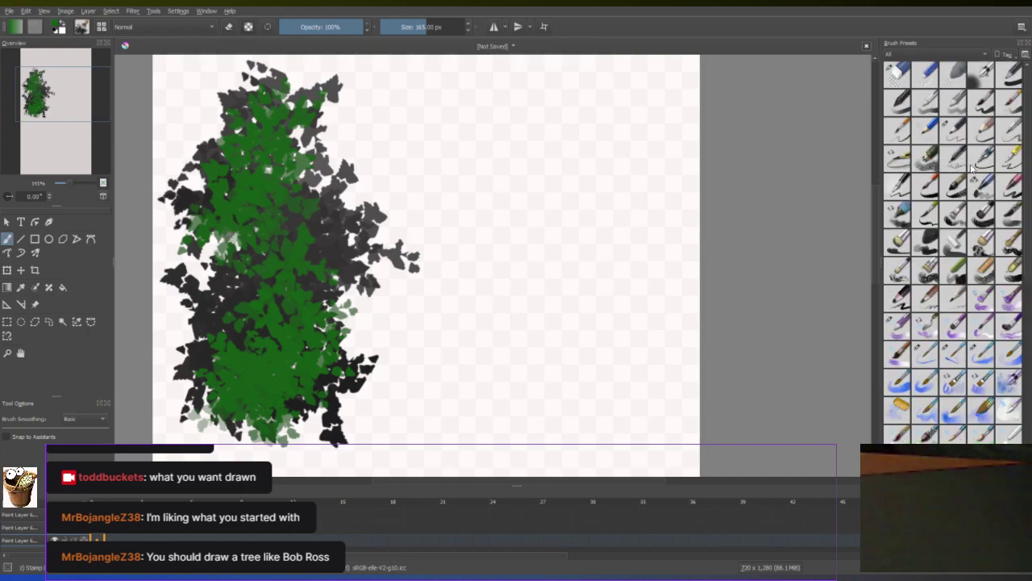
pyautogui.click(983, 135)
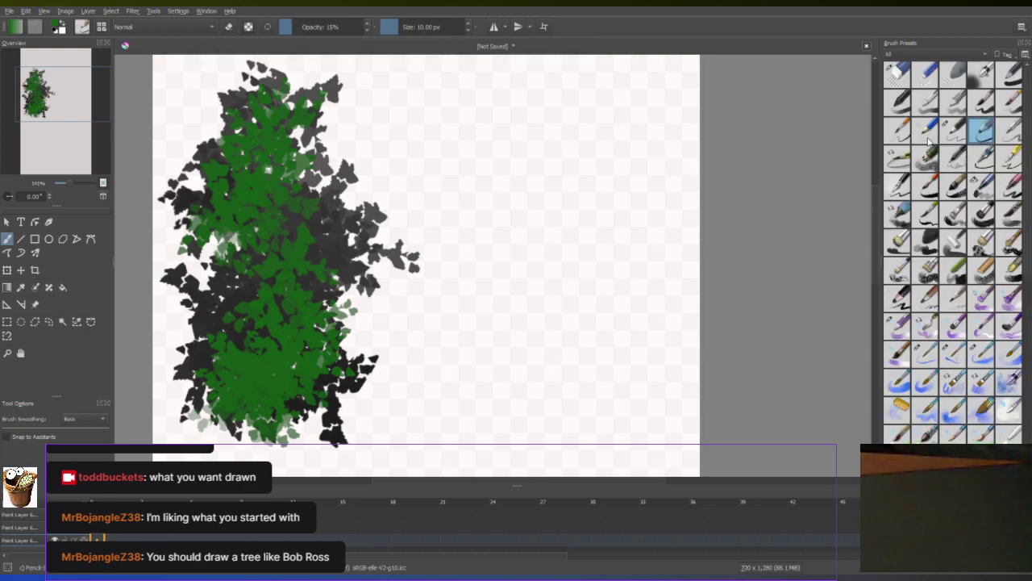
pyautogui.click(901, 133)
pyautogui.rightClick(426, 170)
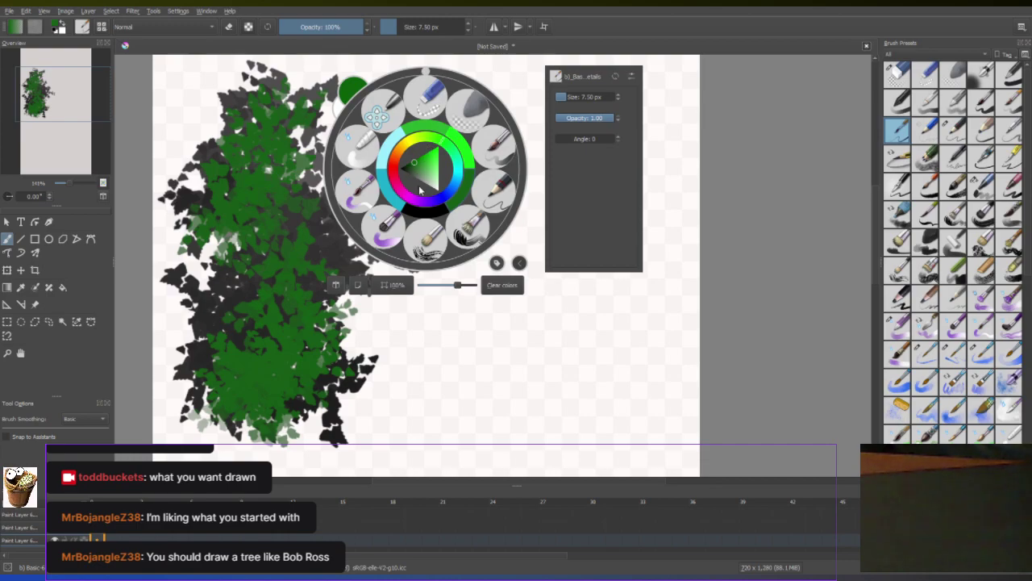
pyautogui.click(398, 162)
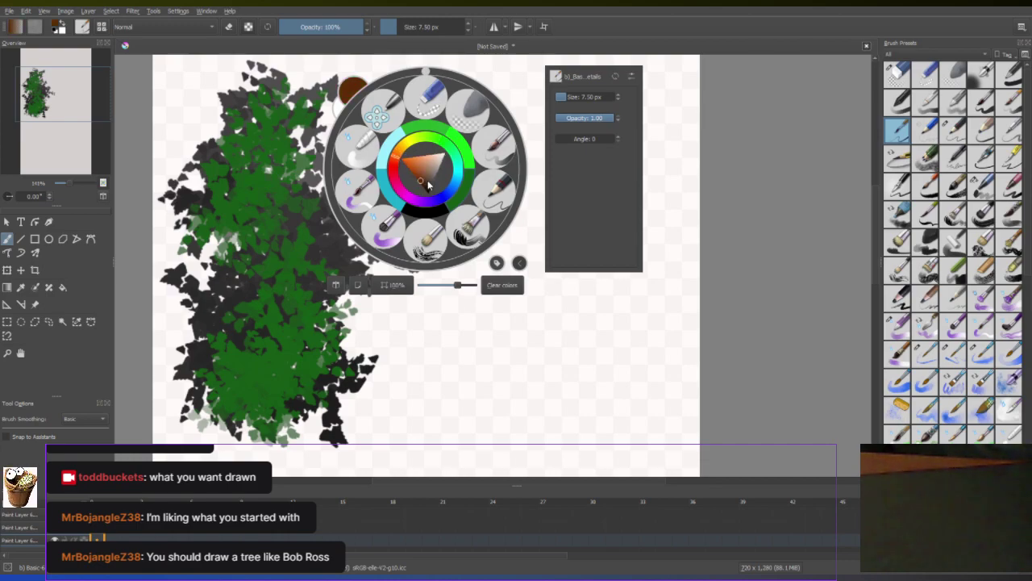
pyautogui.moveTo(421, 184); pyautogui.dragTo(425, 178)
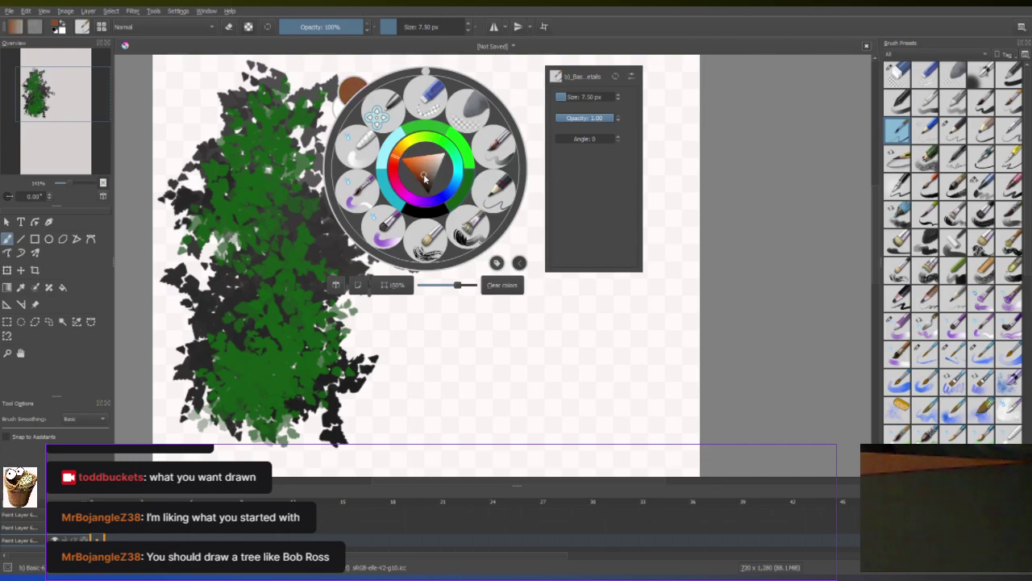
pyautogui.click(419, 179)
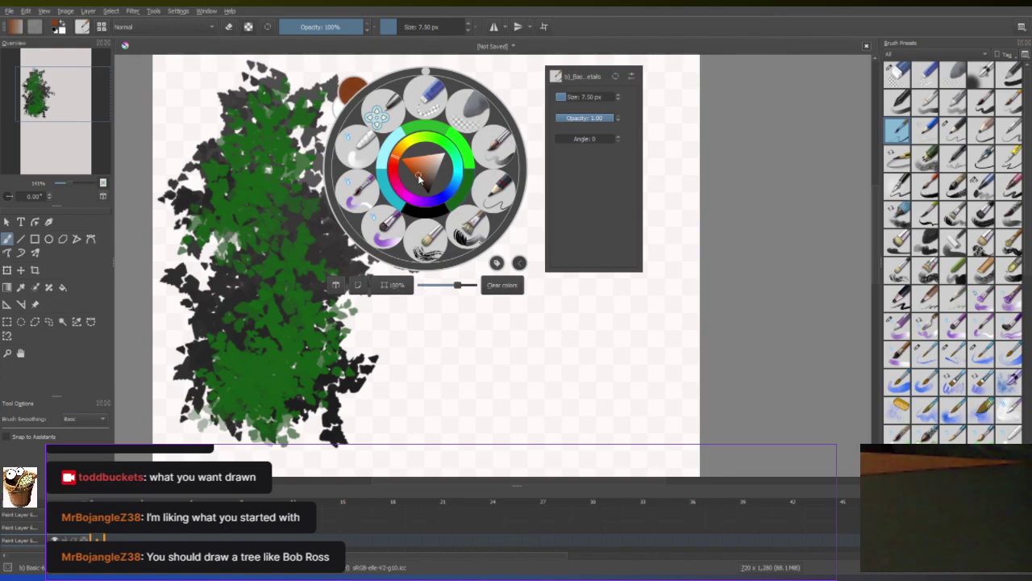
pyautogui.click(682, 195)
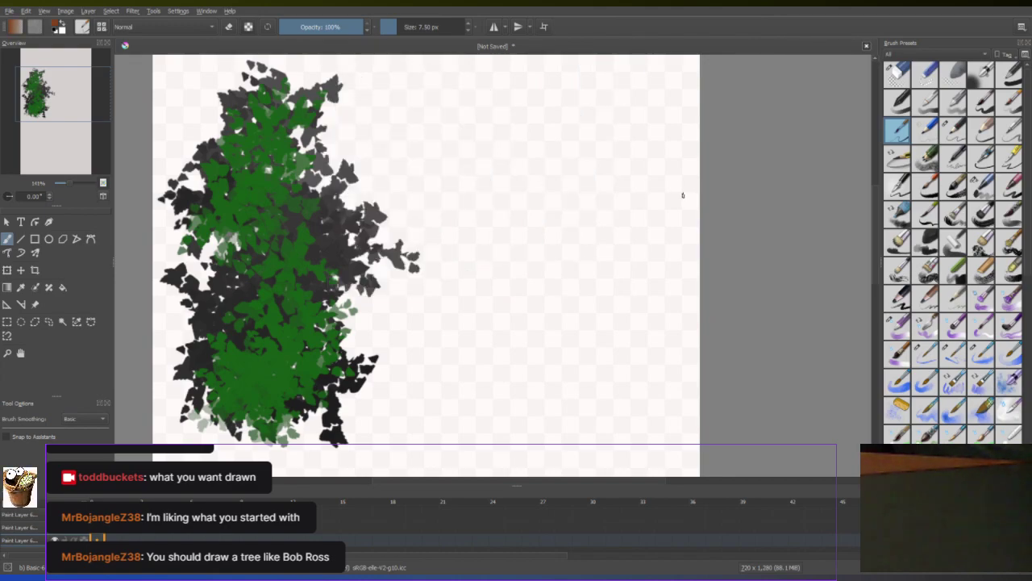
# Draw a brown trunk below the foliage and two branches, one on each side within the leaves
pyautogui.press('1')
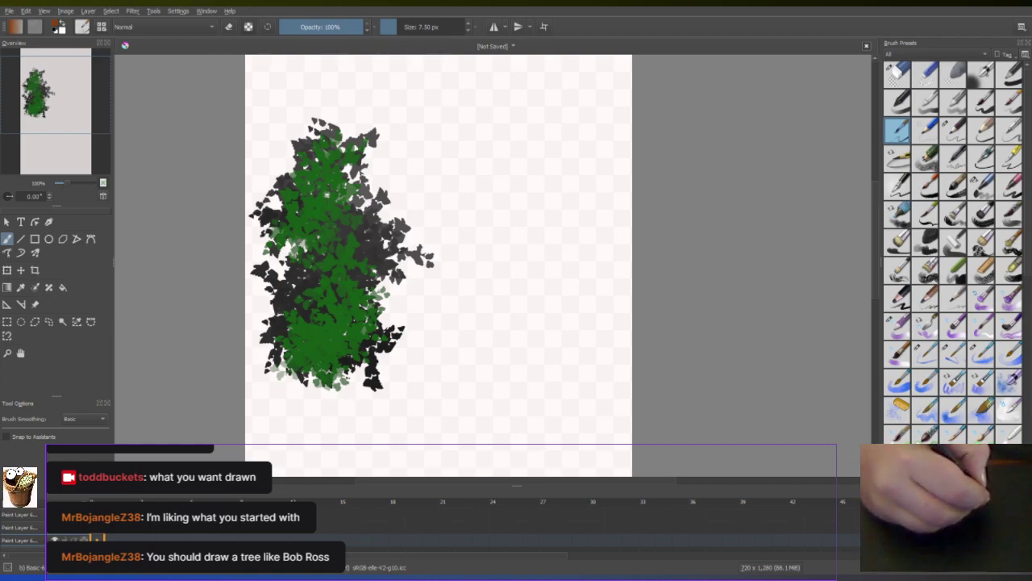
pyautogui.moveTo(338, 355)
pyautogui.mouseDown()
pyautogui.moveTo(371, 475)
pyautogui.moveTo(348, 417)
pyautogui.moveTo(364, 473)
pyautogui.mouseUp()
pyautogui.moveTo(342, 396); pyautogui.dragTo(353, 476)
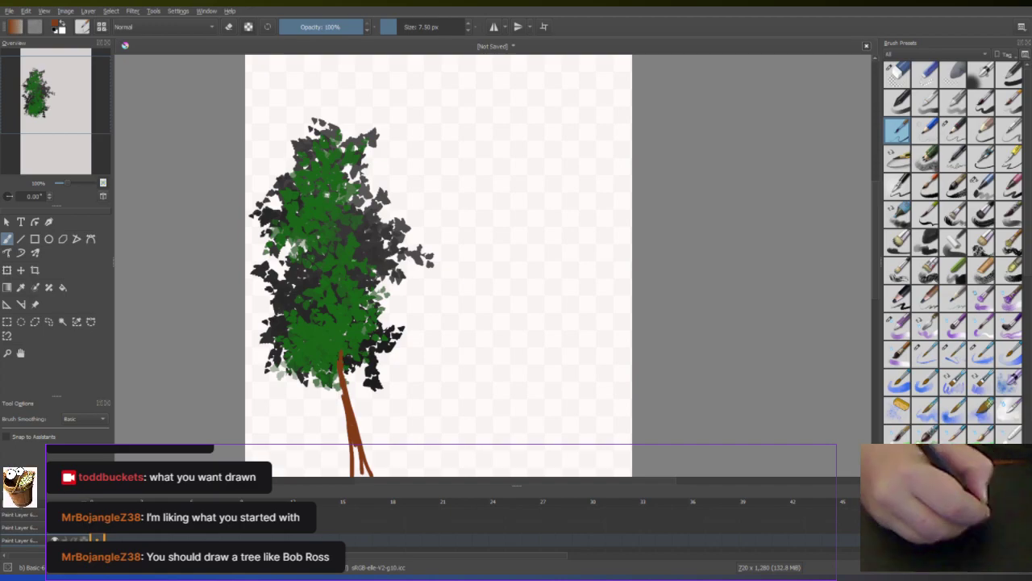
pyautogui.moveTo(345, 282); pyautogui.dragTo(386, 242)
pyautogui.moveTo(313, 238); pyautogui.dragTo(268, 263)
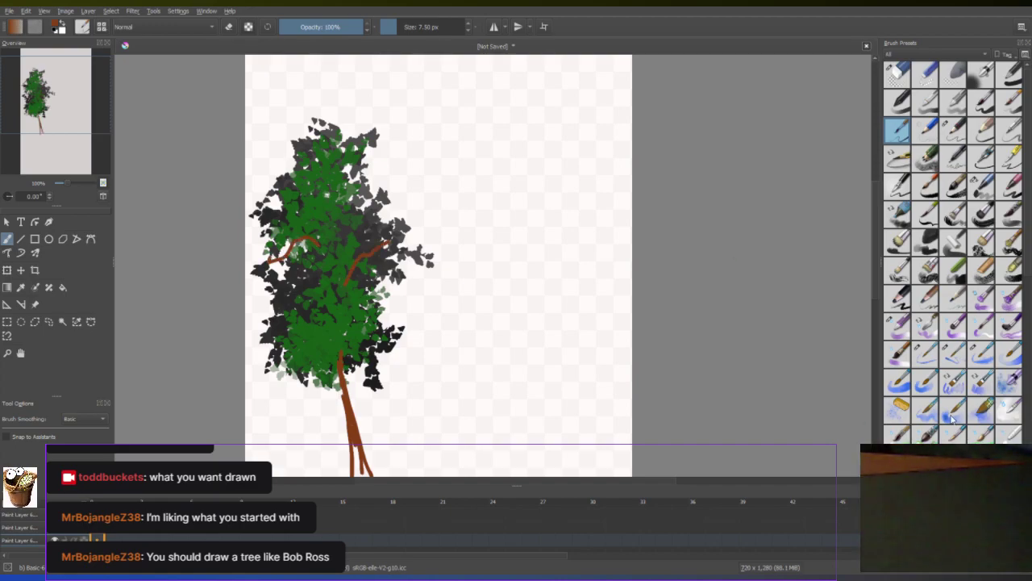
# Fill in the base of the trunk and add a small branch at the lower right edge of the foliage
pyautogui.scroll(-5, 942, 395)
pyautogui.scroll(-2, 421, 214)
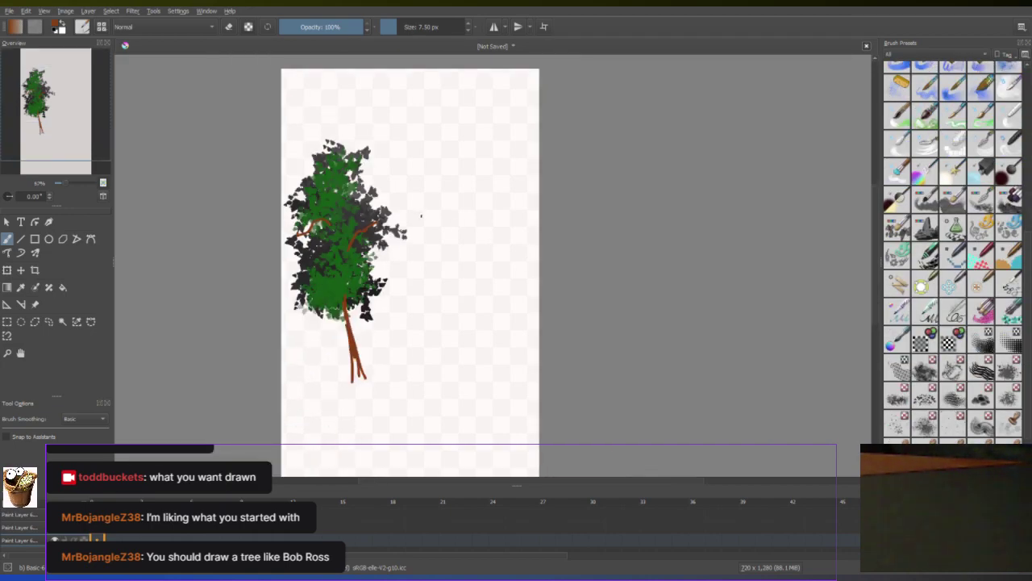
pyautogui.scroll(1, 421, 217)
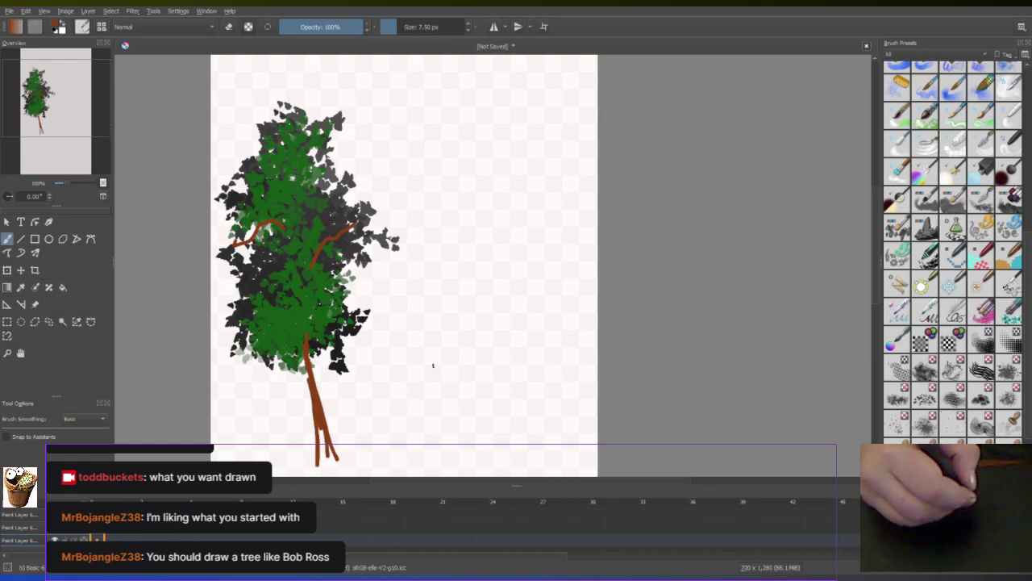
pyautogui.moveTo(321, 428); pyautogui.dragTo(321, 469)
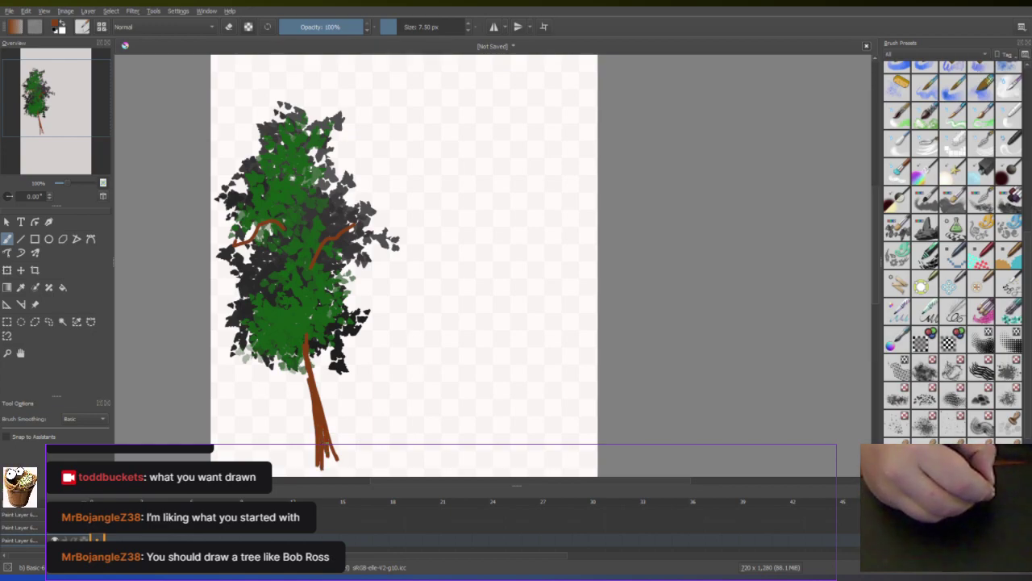
pyautogui.moveTo(346, 299); pyautogui.dragTo(375, 284)
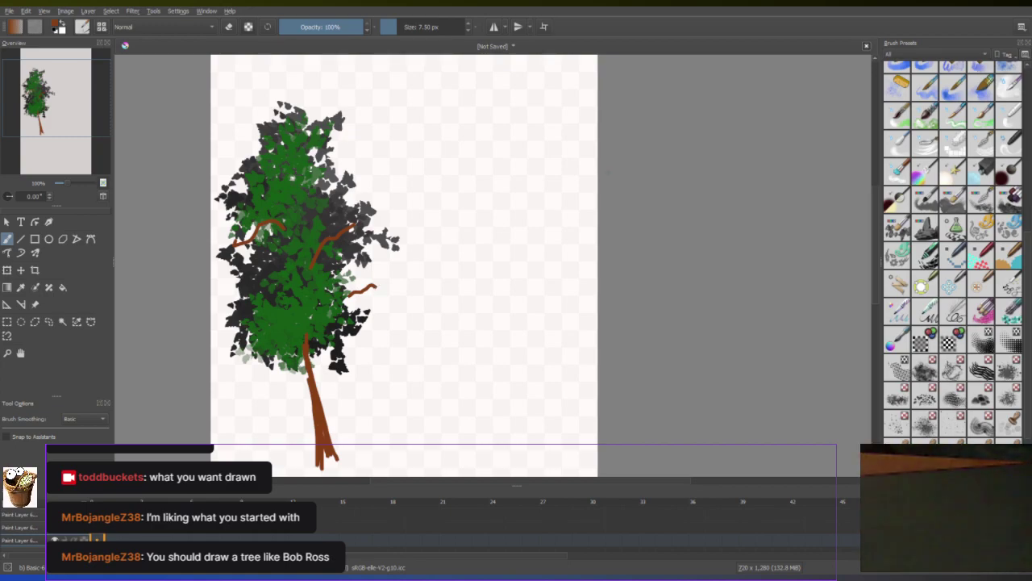
# Paint a black hillside rising to the right beneath the tree with the 130 px pile texture brush
pyautogui.press('-')
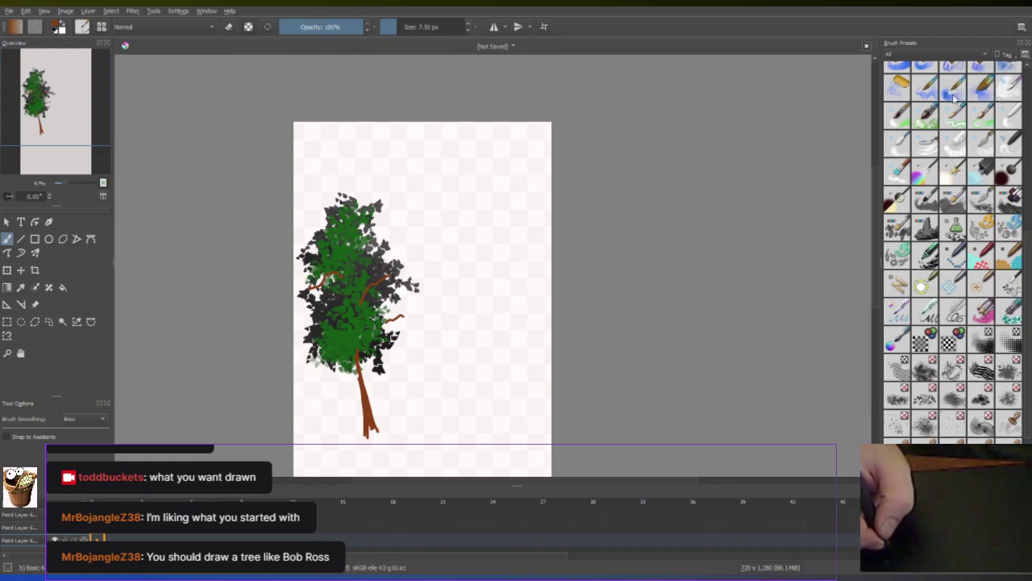
pyautogui.click(982, 397)
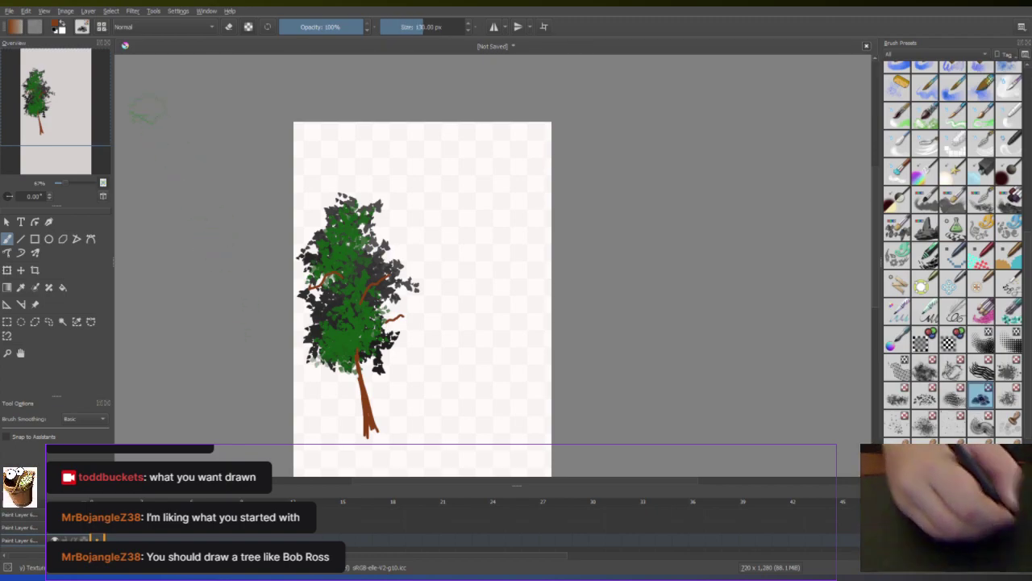
pyautogui.click(56, 31)
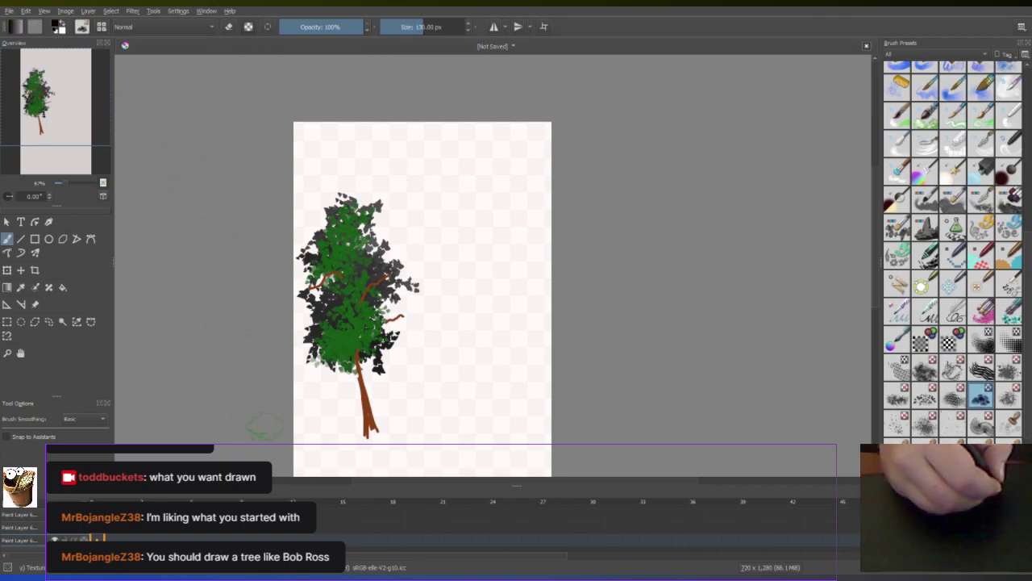
pyautogui.moveTo(300, 464)
pyautogui.mouseDown()
pyautogui.moveTo(538, 462)
pyautogui.moveTo(536, 441)
pyautogui.moveTo(402, 433)
pyautogui.moveTo(479, 420)
pyautogui.moveTo(449, 403)
pyautogui.moveTo(525, 394)
pyautogui.moveTo(541, 413)
pyautogui.moveTo(493, 421)
pyautogui.moveTo(556, 424)
pyautogui.moveTo(468, 439)
pyautogui.moveTo(411, 421)
pyautogui.moveTo(331, 445)
pyautogui.moveTo(388, 445)
pyautogui.moveTo(303, 447)
pyautogui.moveTo(350, 452)
pyautogui.moveTo(308, 459)
pyautogui.moveTo(492, 444)
pyautogui.moveTo(366, 457)
pyautogui.moveTo(545, 459)
pyautogui.moveTo(547, 472)
pyautogui.moveTo(303, 472)
pyautogui.moveTo(463, 464)
pyautogui.moveTo(400, 443)
pyautogui.moveTo(531, 452)
pyautogui.moveTo(557, 439)
pyautogui.moveTo(453, 421)
pyautogui.moveTo(541, 421)
pyautogui.moveTo(513, 408)
pyautogui.moveTo(548, 403)
pyautogui.mouseUp()
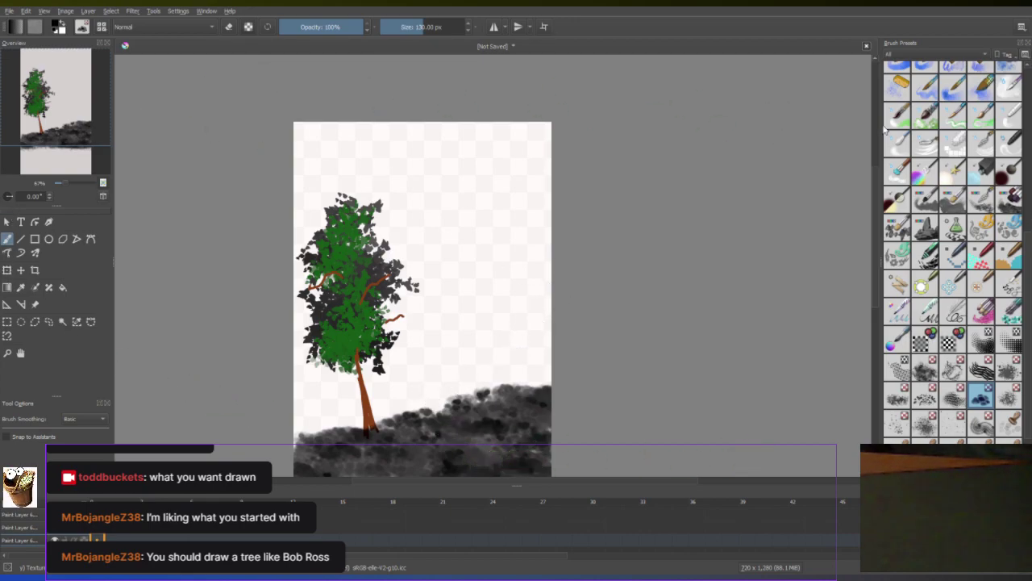
# Choose a bright green colour and paint over the black hillside as grass
pyautogui.scroll(5, 956, 150)
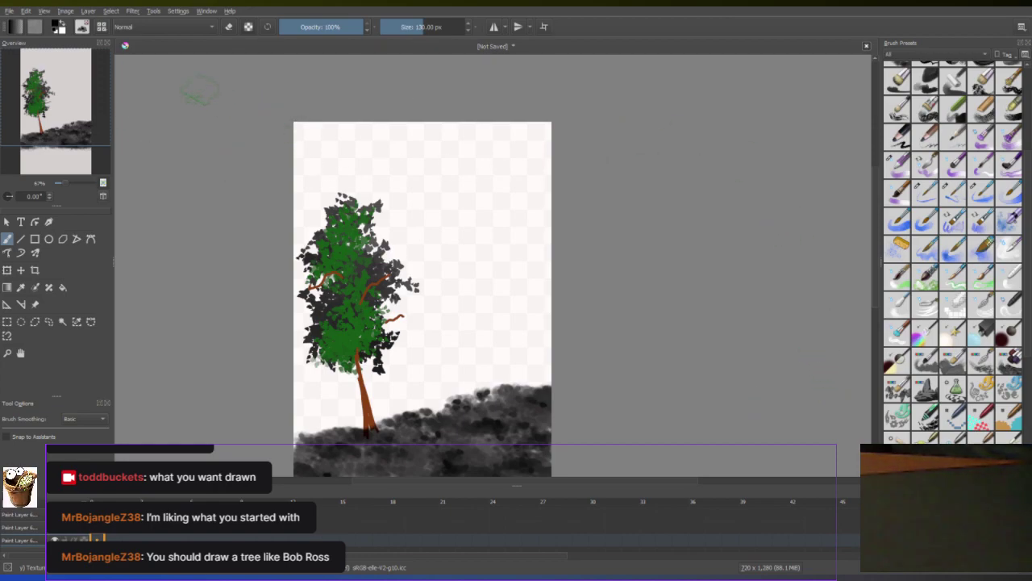
pyautogui.rightClick(230, 167)
pyautogui.moveTo(266, 158); pyautogui.dragTo(225, 132)
pyautogui.click(153, 96)
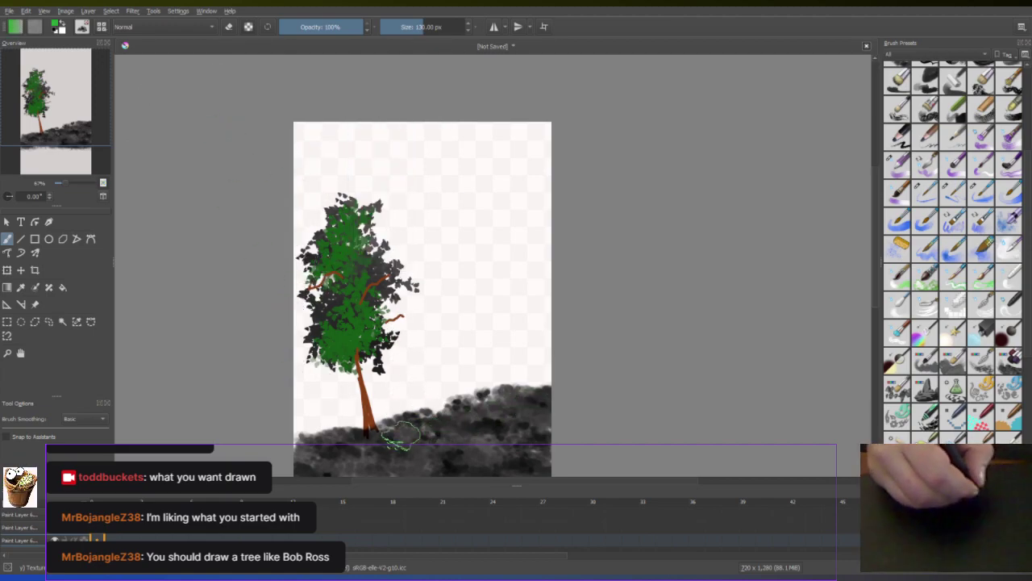
pyautogui.moveTo(383, 436)
pyautogui.mouseDown()
pyautogui.moveTo(355, 430)
pyautogui.moveTo(570, 403)
pyautogui.moveTo(395, 445)
pyautogui.moveTo(302, 452)
pyautogui.moveTo(524, 439)
pyautogui.moveTo(323, 467)
pyautogui.moveTo(536, 460)
pyautogui.moveTo(327, 469)
pyautogui.moveTo(565, 457)
pyautogui.moveTo(537, 395)
pyautogui.moveTo(456, 400)
pyautogui.moveTo(516, 426)
pyautogui.moveTo(536, 468)
pyautogui.moveTo(322, 451)
pyautogui.moveTo(347, 435)
pyautogui.mouseUp()
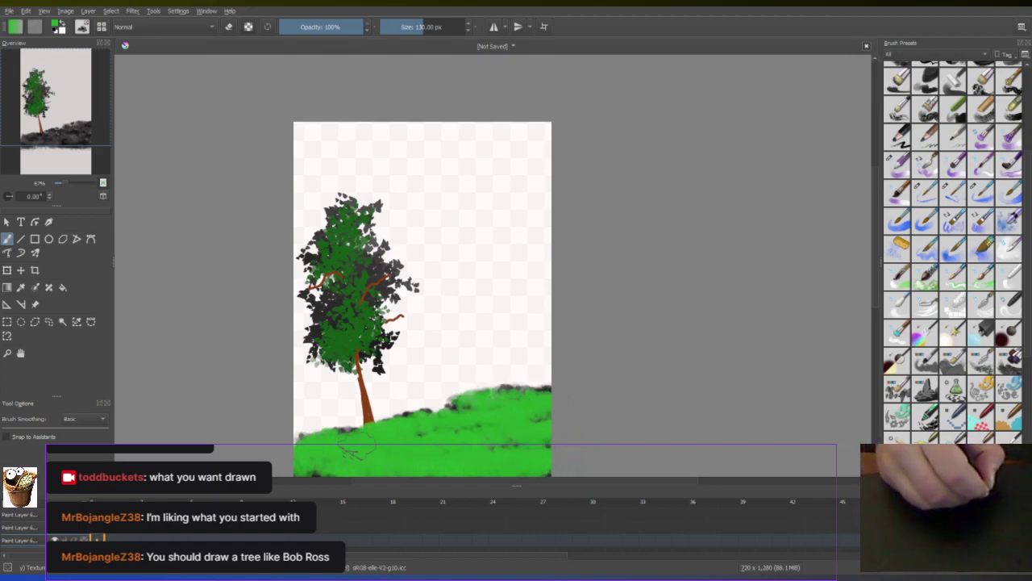
# Pick a recent dark green and dab shaded patches across the bright green hillside up to its right edge
pyautogui.rightClick(445, 373)
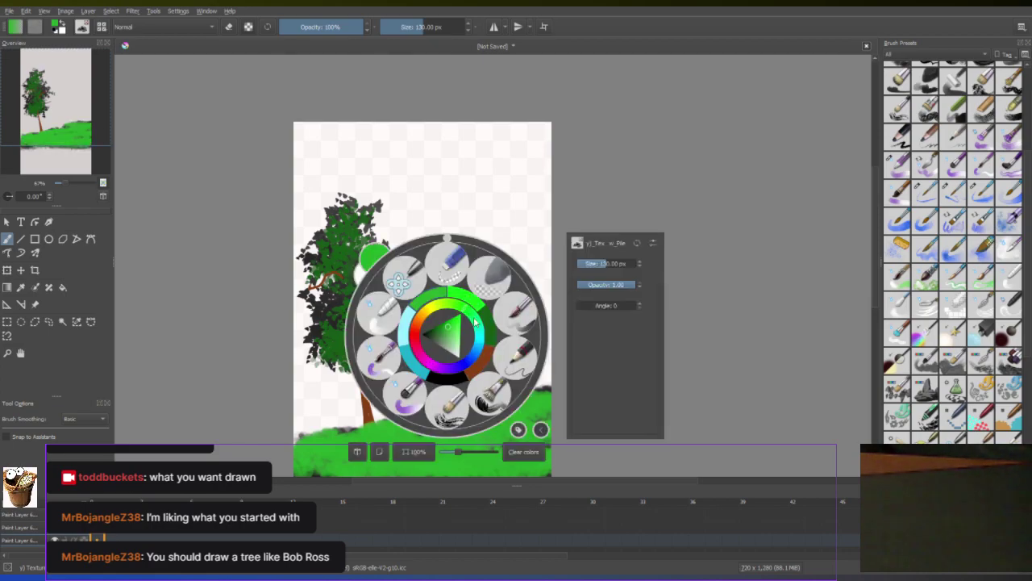
pyautogui.rightClick(488, 327)
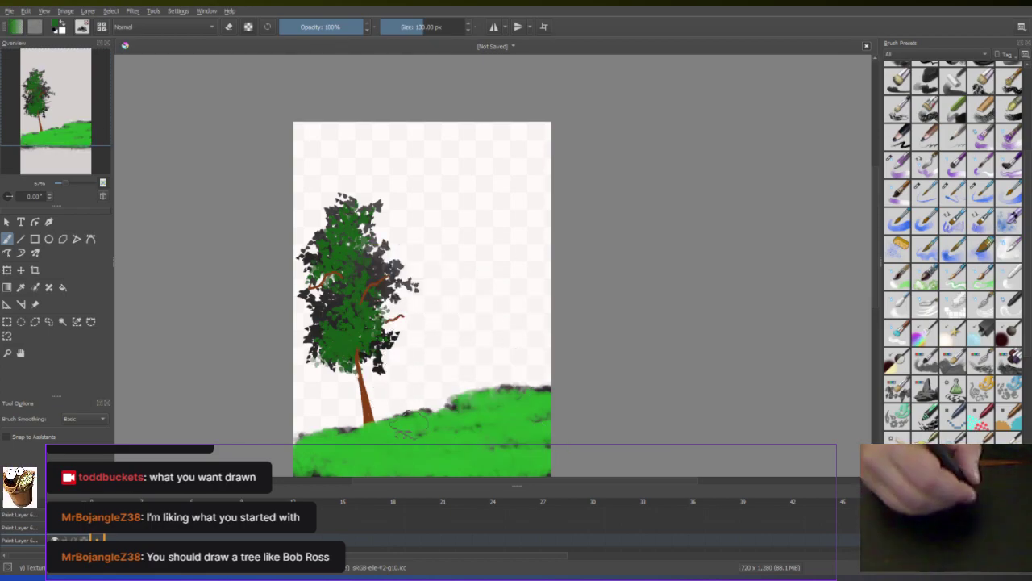
pyautogui.moveTo(532, 465)
pyautogui.mouseDown()
pyautogui.moveTo(477, 458)
pyautogui.moveTo(550, 415)
pyautogui.moveTo(524, 408)
pyautogui.moveTo(556, 395)
pyautogui.moveTo(547, 392)
pyautogui.moveTo(456, 399)
pyautogui.moveTo(461, 415)
pyautogui.moveTo(363, 439)
pyautogui.moveTo(348, 433)
pyautogui.moveTo(329, 451)
pyautogui.moveTo(309, 450)
pyautogui.moveTo(433, 470)
pyautogui.moveTo(450, 462)
pyautogui.moveTo(399, 455)
pyautogui.moveTo(454, 447)
pyautogui.moveTo(503, 462)
pyautogui.moveTo(467, 458)
pyautogui.moveTo(534, 464)
pyautogui.moveTo(517, 421)
pyautogui.moveTo(545, 391)
pyautogui.mouseUp()
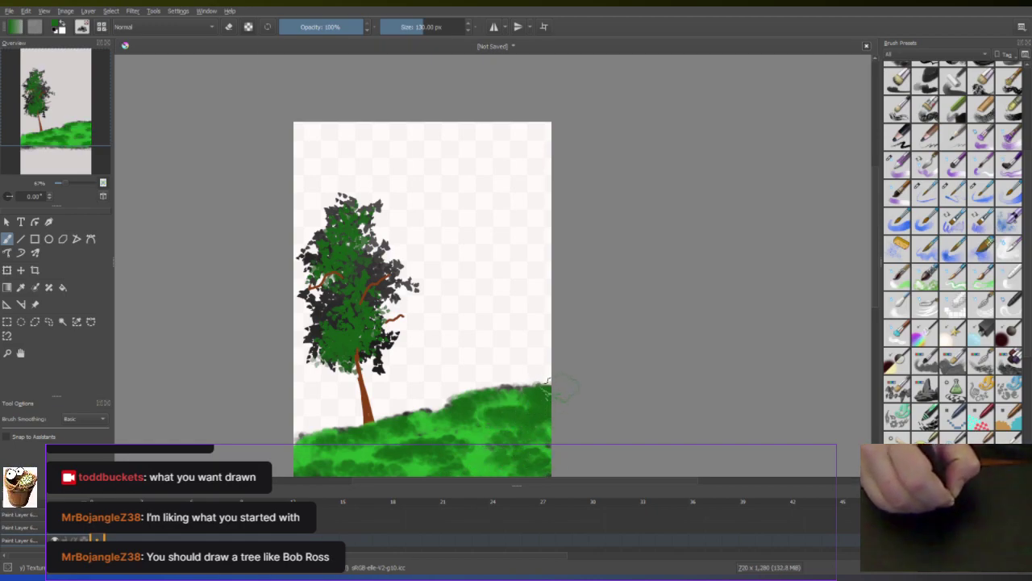
# Set up the thin charcoal pencil brush at 2.81 px and 74% opacity with a bright light green colour
pyautogui.click(948, 143)
pyautogui.click(391, 30)
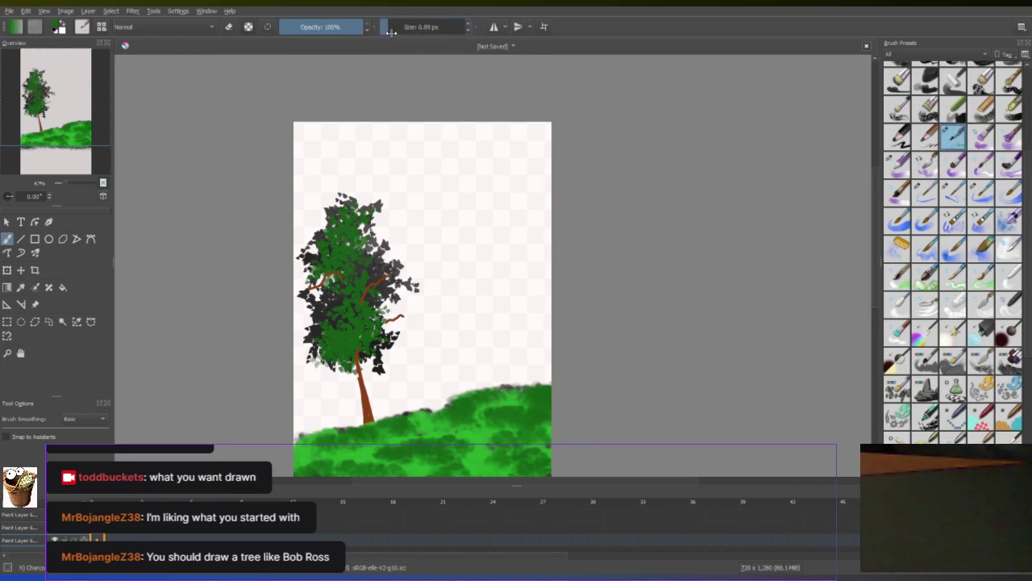
pyautogui.moveTo(367, 31); pyautogui.dragTo(348, 31)
pyautogui.rightClick(431, 351)
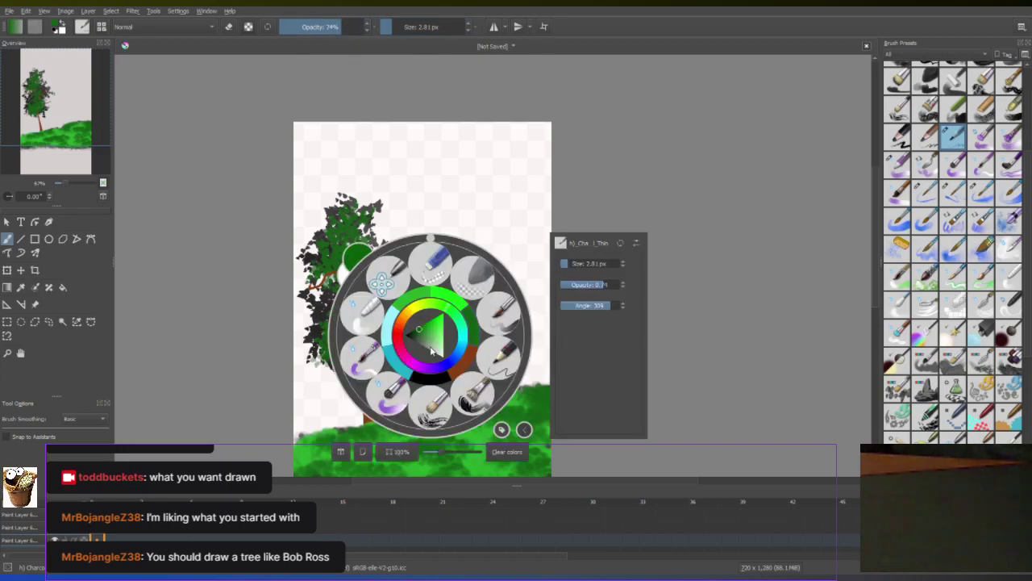
pyautogui.click(442, 300)
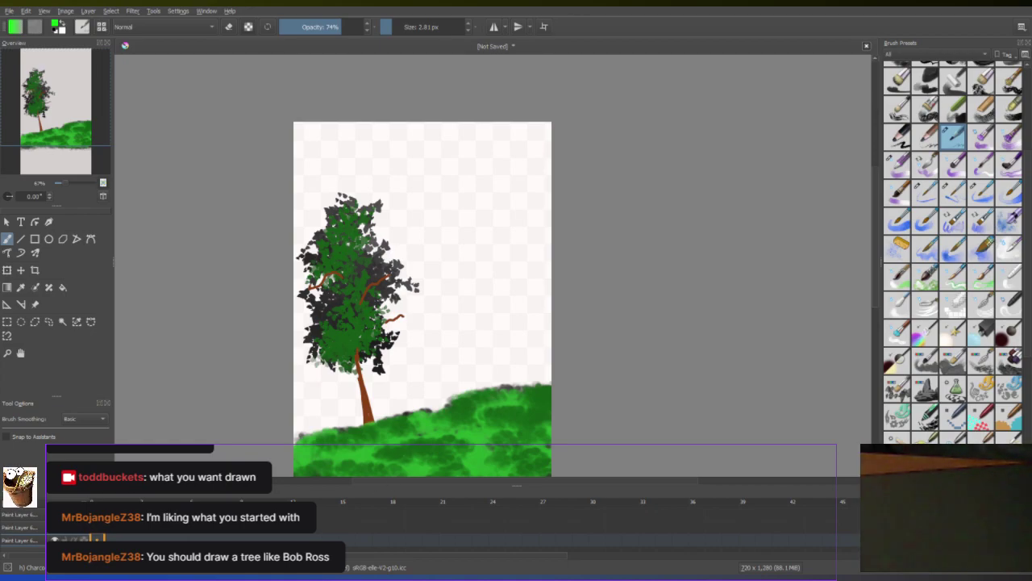
# Draw thin bright green grass blades on the right half of the hill, including one tall blade rising above the crest
pyautogui.scroll(3, 397, 441)
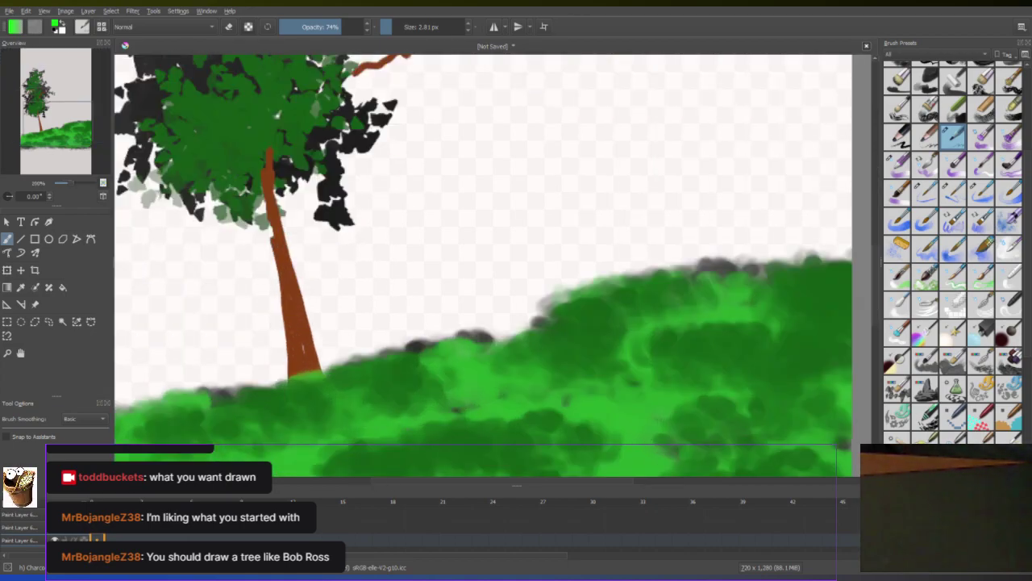
pyautogui.scroll(-2, 697, 411)
pyautogui.moveTo(879, 299)
pyautogui.mouseDown()
pyautogui.moveTo(879, 387)
pyautogui.moveTo(879, 290)
pyautogui.mouseUp()
pyautogui.scroll(-4, 870, 314)
pyautogui.scroll(4, 870, 314)
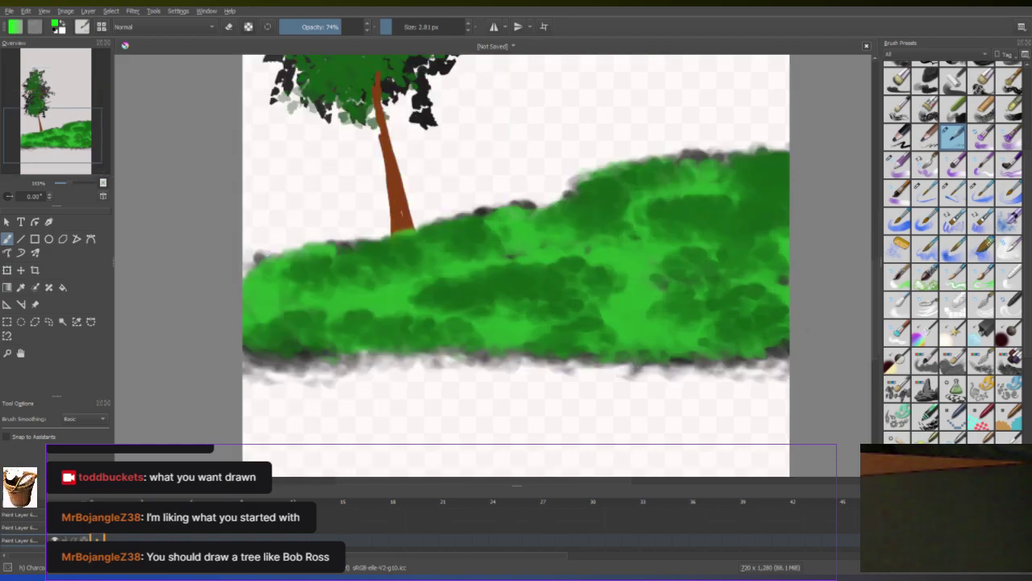
pyautogui.moveTo(879, 358); pyautogui.dragTo(869, 323)
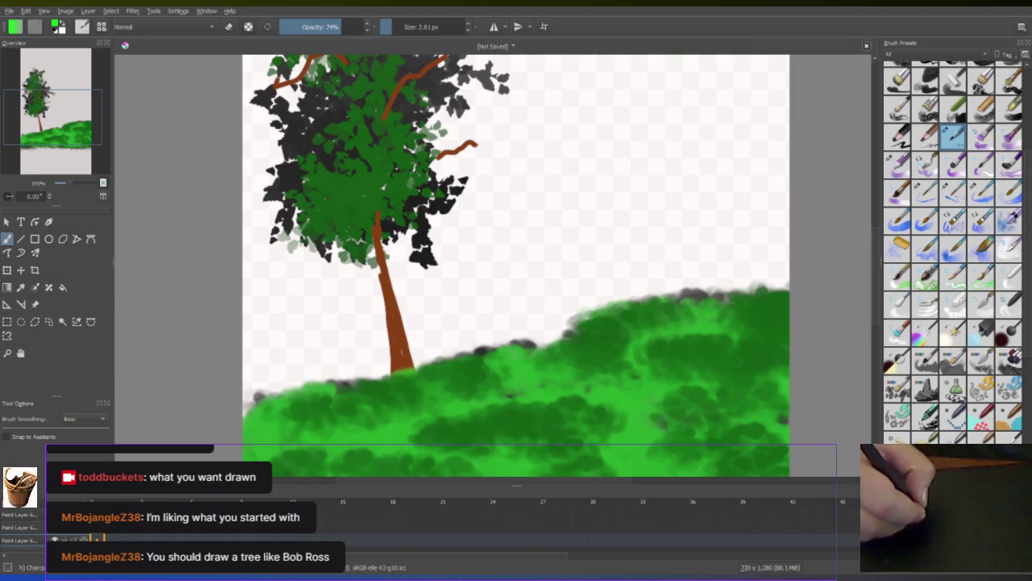
pyautogui.moveTo(721, 324); pyautogui.dragTo(754, 204)
pyautogui.moveTo(715, 326); pyautogui.dragTo(725, 297)
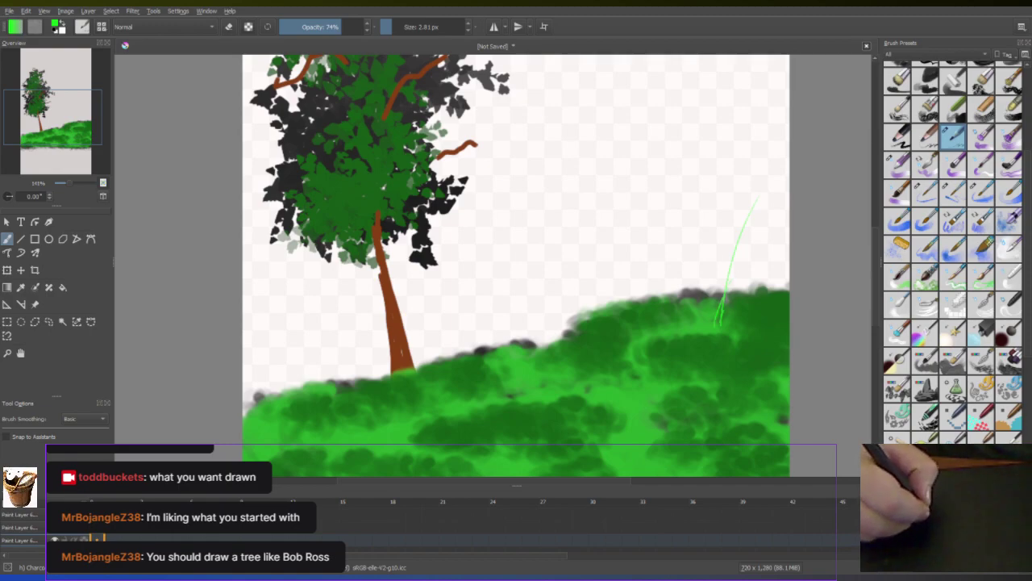
pyautogui.moveTo(632, 363); pyautogui.dragTo(634, 308)
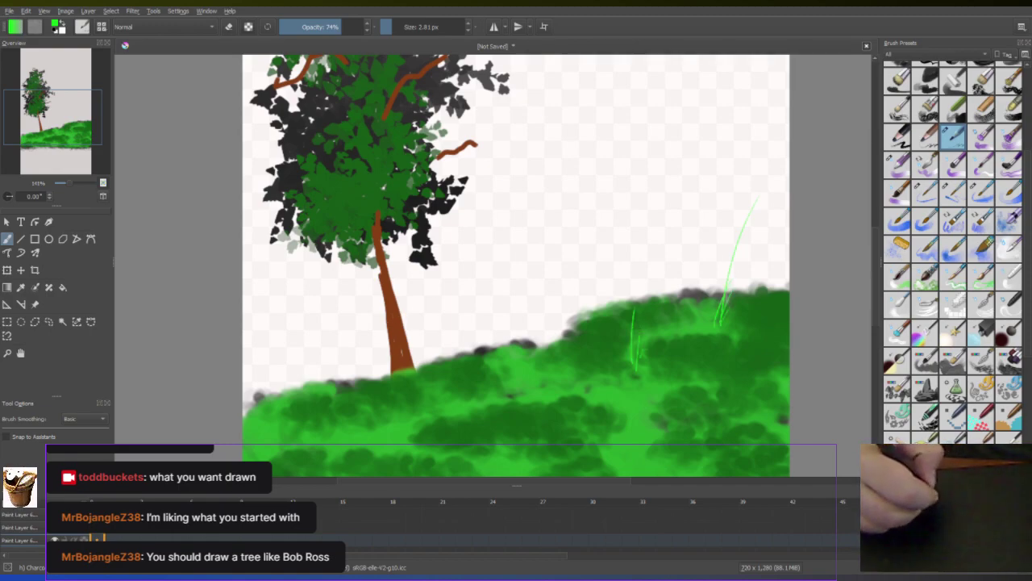
pyautogui.moveTo(668, 435); pyautogui.dragTo(683, 374)
pyautogui.moveTo(668, 445)
pyautogui.mouseDown()
pyautogui.moveTo(683, 392)
pyautogui.moveTo(686, 405)
pyautogui.mouseUp()
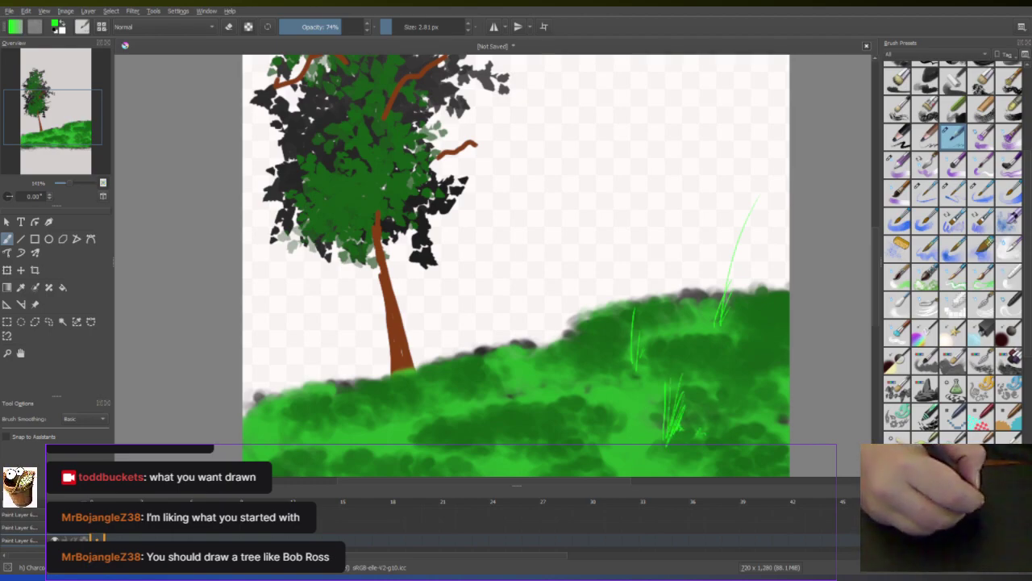
# Draw more thin grass blades beside the trunk base, at the hill's left end and in its middle
pyautogui.moveTo(421, 398); pyautogui.dragTo(427, 334)
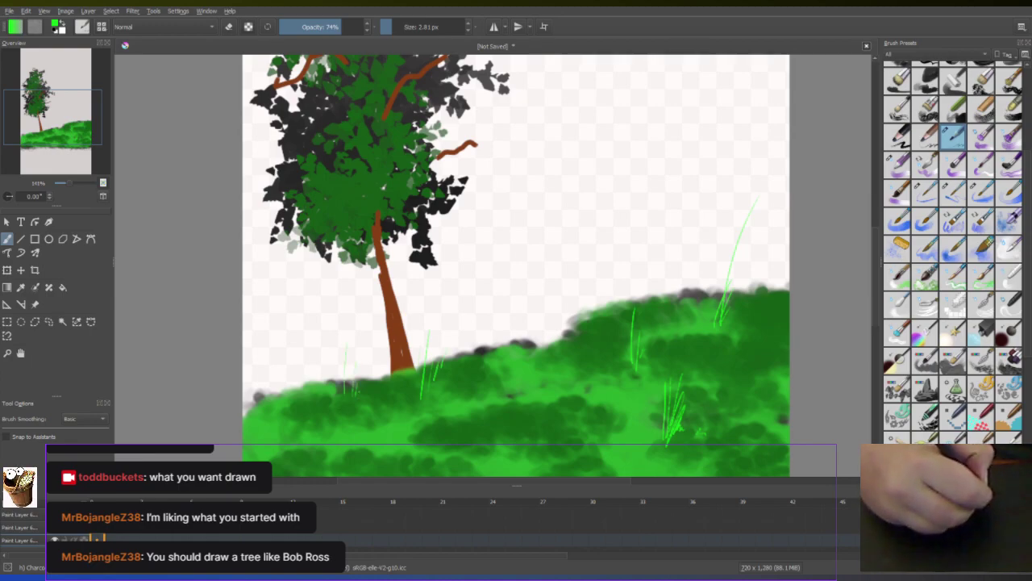
pyautogui.moveTo(283, 448); pyautogui.dragTo(287, 397)
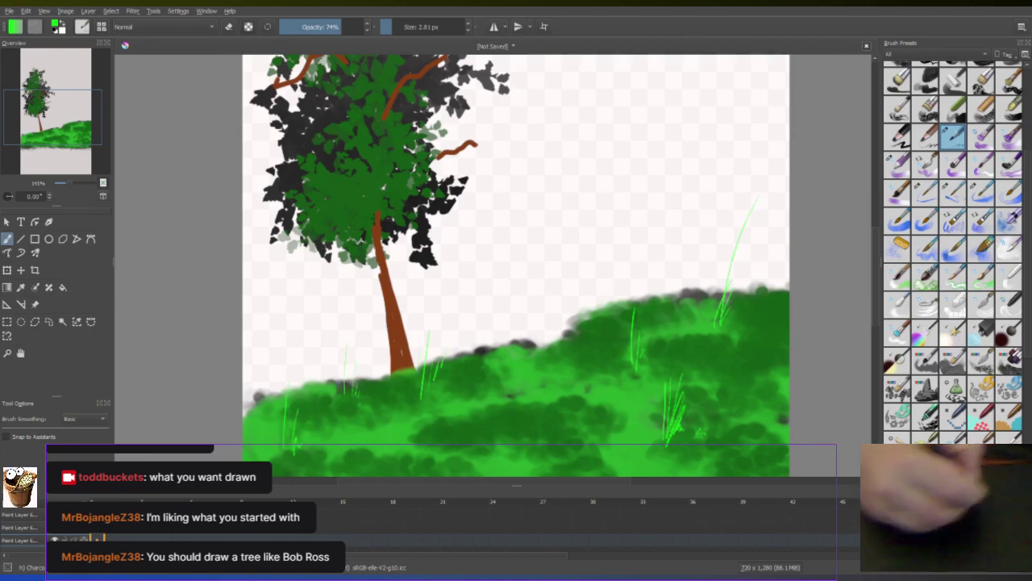
pyautogui.moveTo(551, 467)
pyautogui.mouseDown()
pyautogui.moveTo(581, 334)
pyautogui.moveTo(582, 392)
pyautogui.mouseUp()
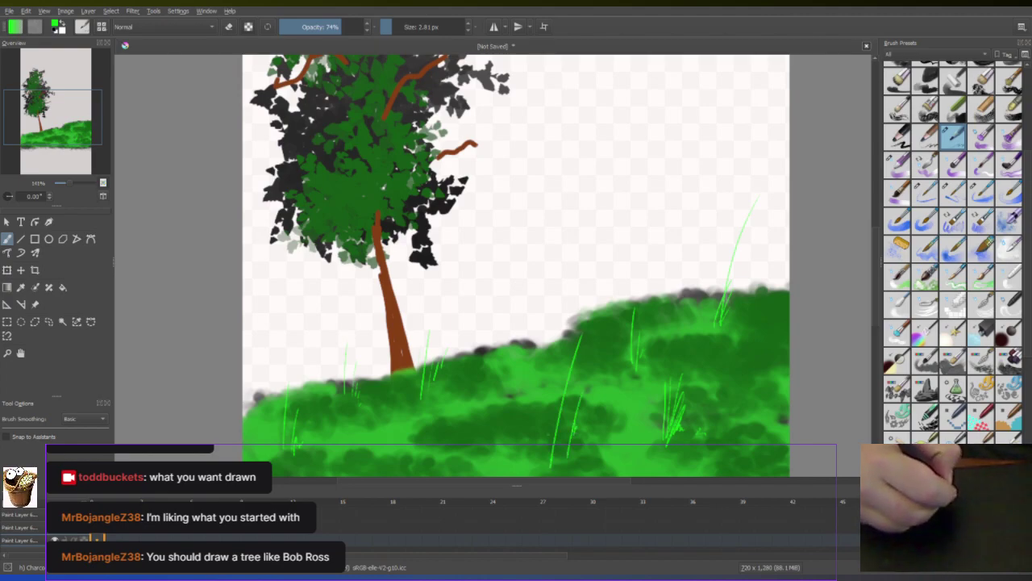
# Add a tall curved grass blade just right of the trunk and further blades at its base, along the crest and at the hill's right edge
pyautogui.moveTo(756, 202); pyautogui.dragTo(586, 212)
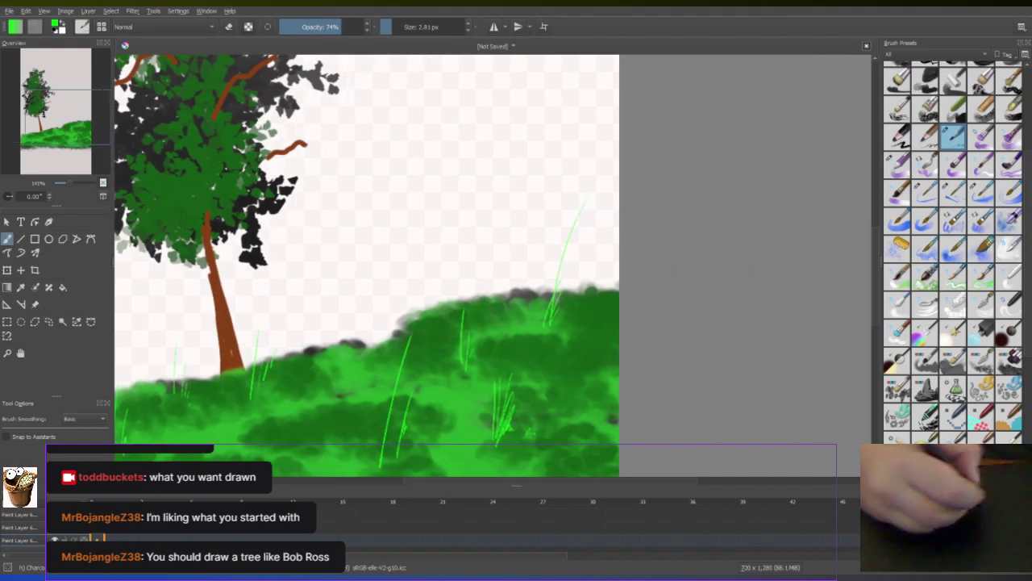
pyautogui.moveTo(298, 472); pyautogui.dragTo(361, 242)
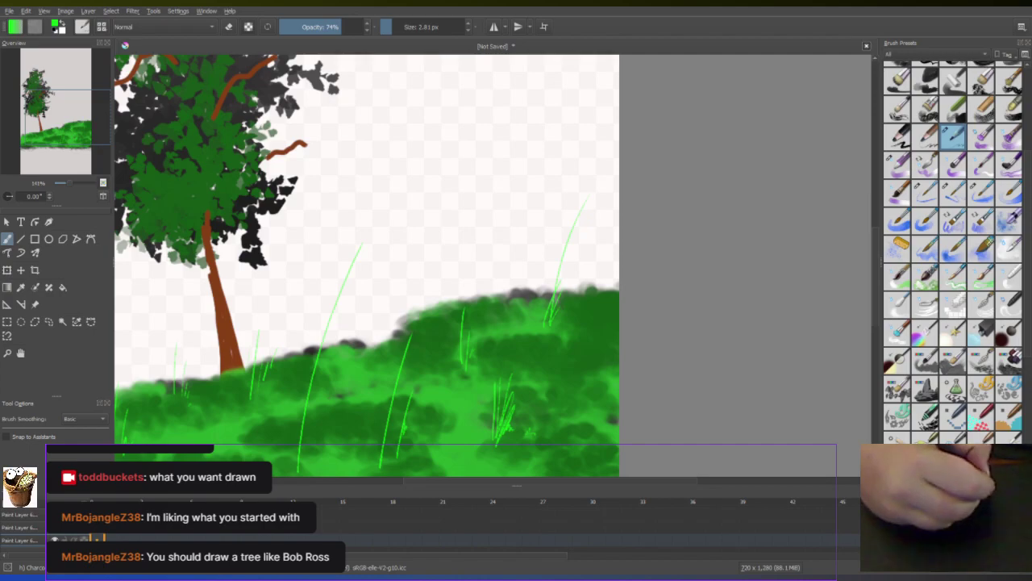
pyautogui.moveTo(301, 484); pyautogui.dragTo(302, 379)
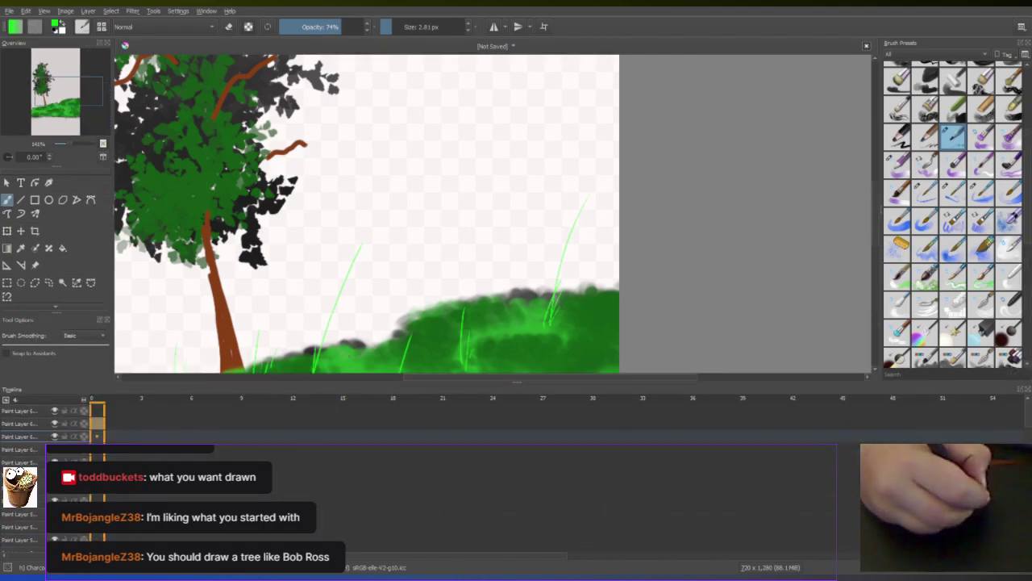
pyautogui.moveTo(519, 388); pyautogui.dragTo(511, 570)
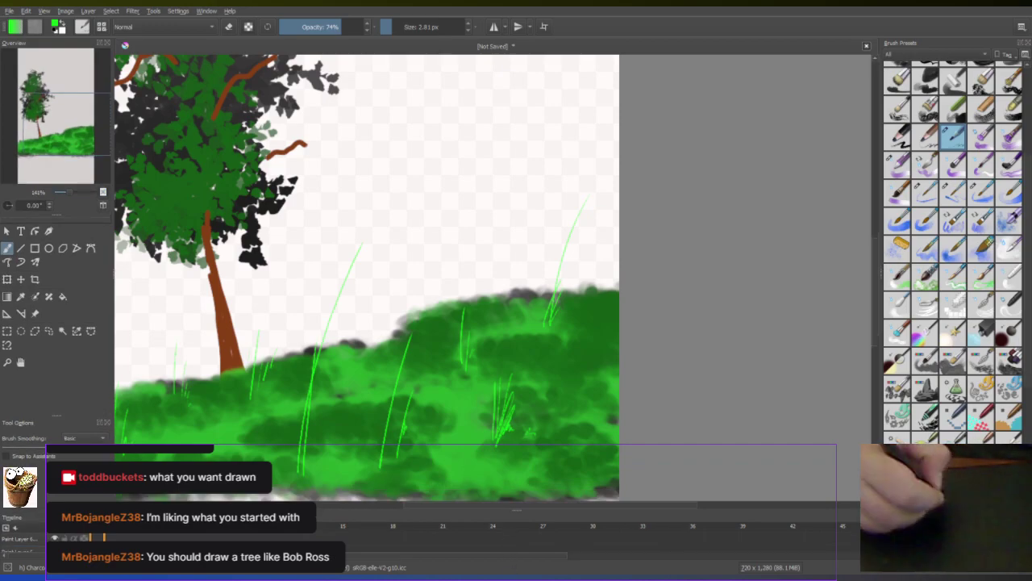
pyautogui.moveTo(583, 410); pyautogui.dragTo(611, 331)
pyautogui.moveTo(584, 416)
pyautogui.mouseDown()
pyautogui.moveTo(607, 297)
pyautogui.moveTo(617, 307)
pyautogui.mouseUp()
pyautogui.moveTo(524, 328); pyautogui.dragTo(512, 291)
pyautogui.moveTo(297, 483)
pyautogui.mouseDown()
pyautogui.moveTo(297, 416)
pyautogui.moveTo(316, 419)
pyautogui.mouseUp()
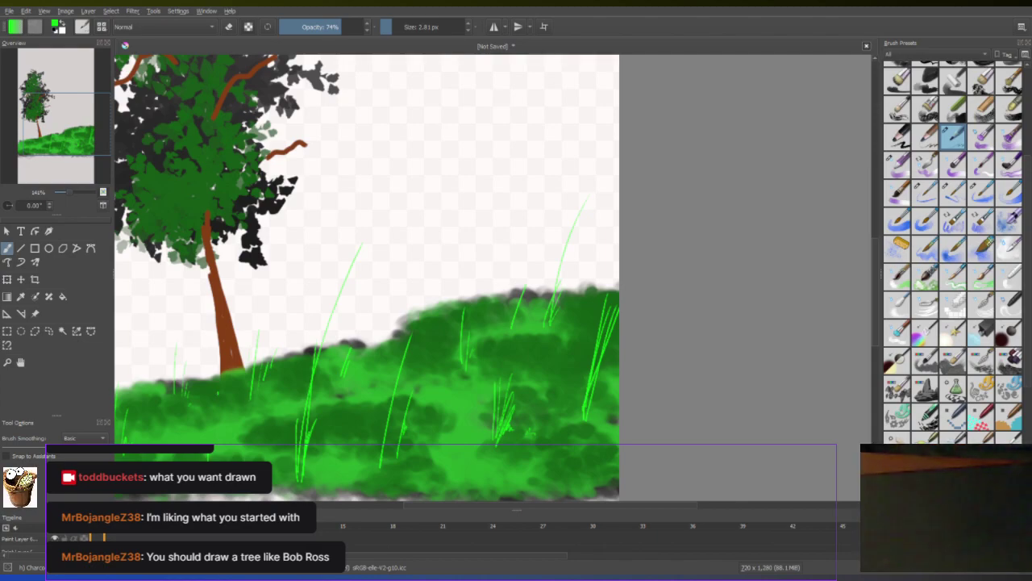
# Sketch fine bright green highlight strokes over the leaves in the middle and lower foliage around the top of the trunk
pyautogui.press('1')
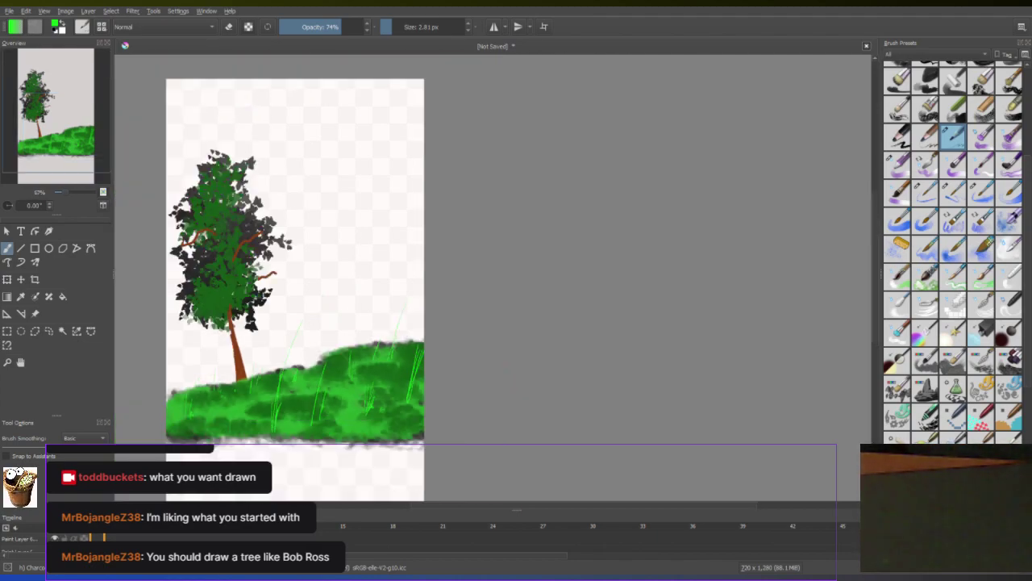
pyautogui.press('1')
pyautogui.press('+')
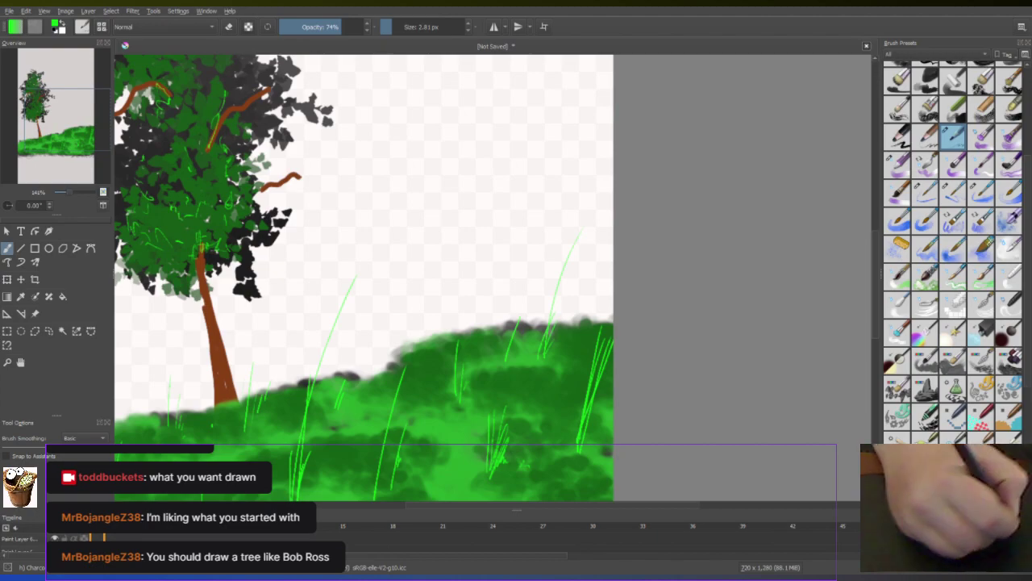
pyautogui.scroll(-1, 466, 140)
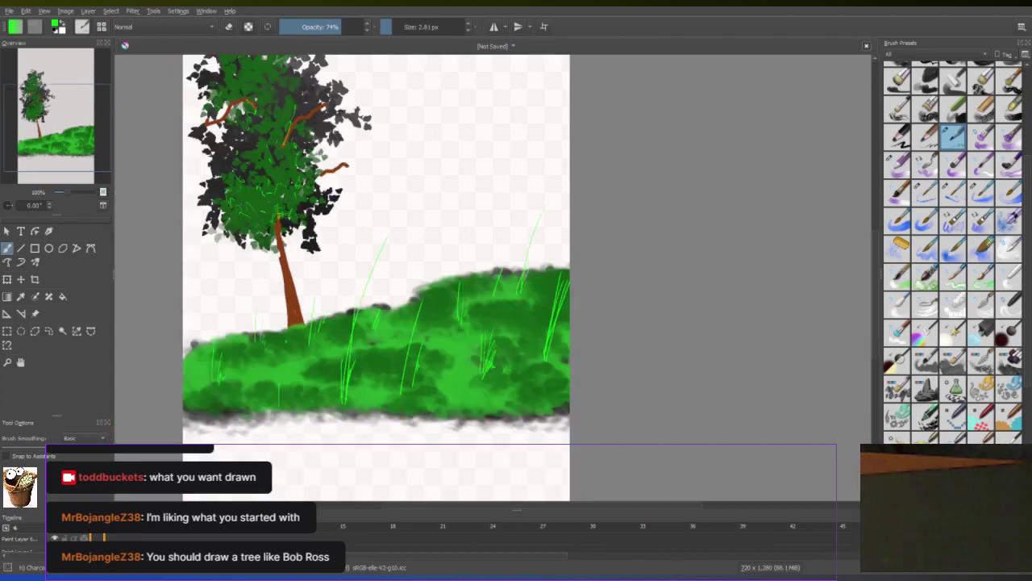
pyautogui.scroll(-1, 415, 321)
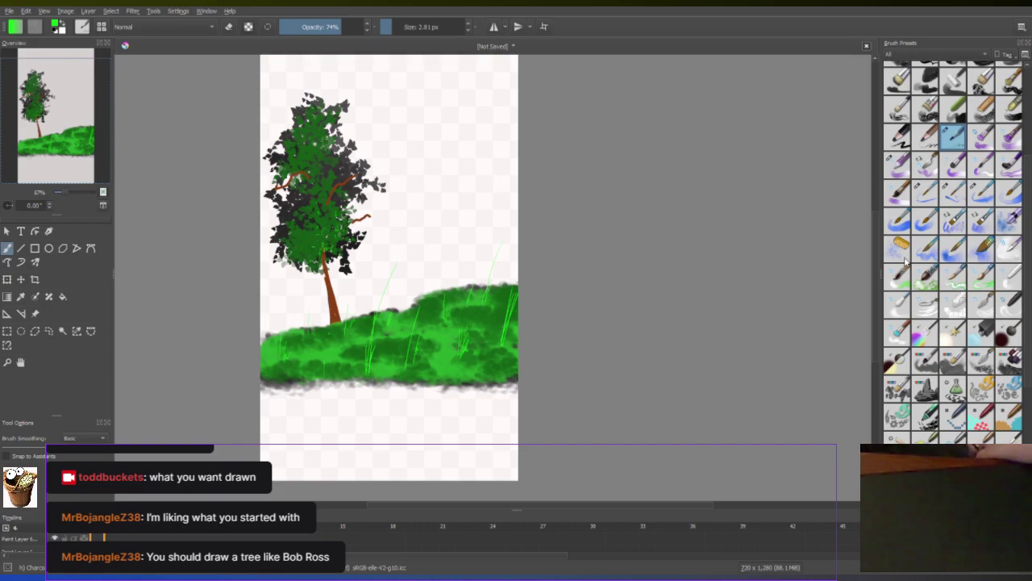
# Enlarge the timeline to show more of the layer list and select a paint layer beneath the tree and hill
pyautogui.scroll(3, 901, 258)
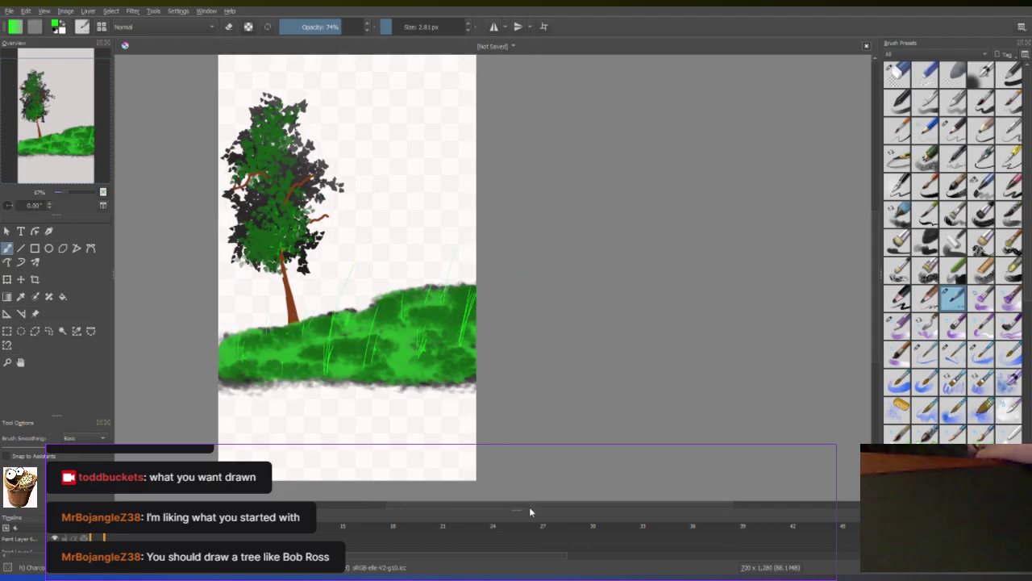
pyautogui.moveTo(521, 504); pyautogui.dragTo(522, 363)
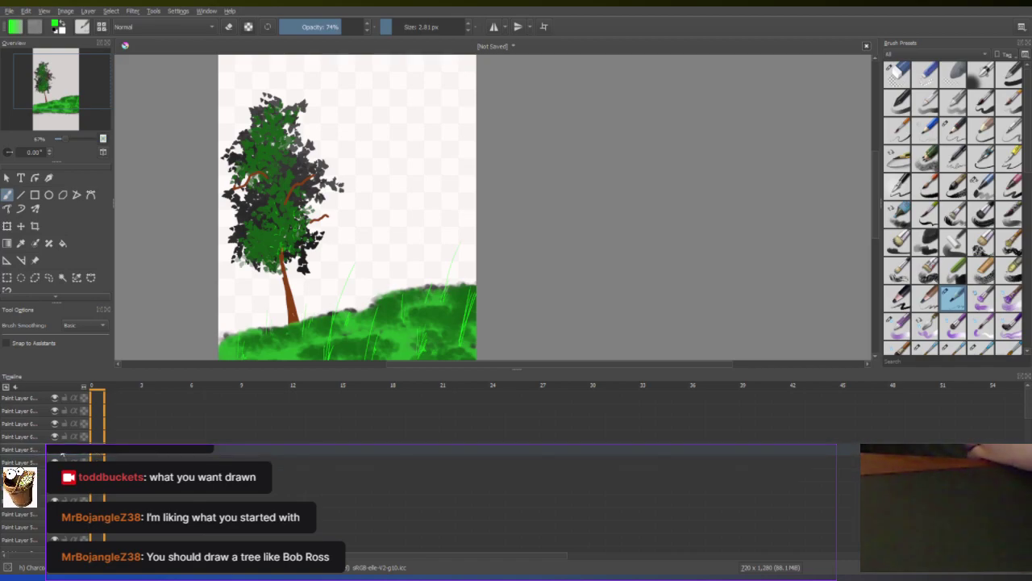
pyautogui.scroll(3, 425, 271)
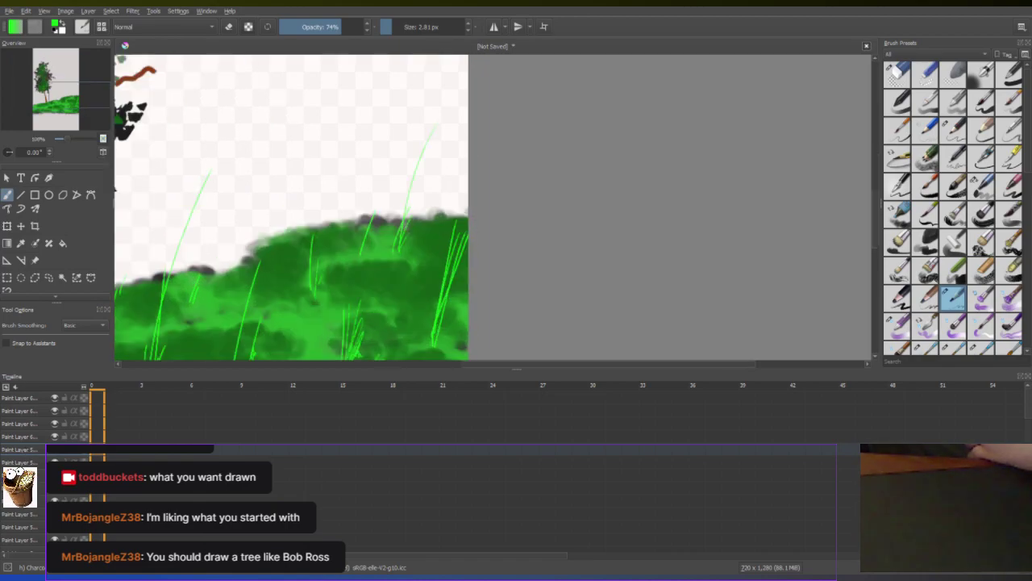
pyautogui.scroll(-4, 424, 270)
pyautogui.scroll(1, 376, 258)
# Try broad bright green strokes behind the tree with the 60 px pencil shade brush and clear them from the layer
pyautogui.moveTo(717, 117); pyautogui.dragTo(775, 117)
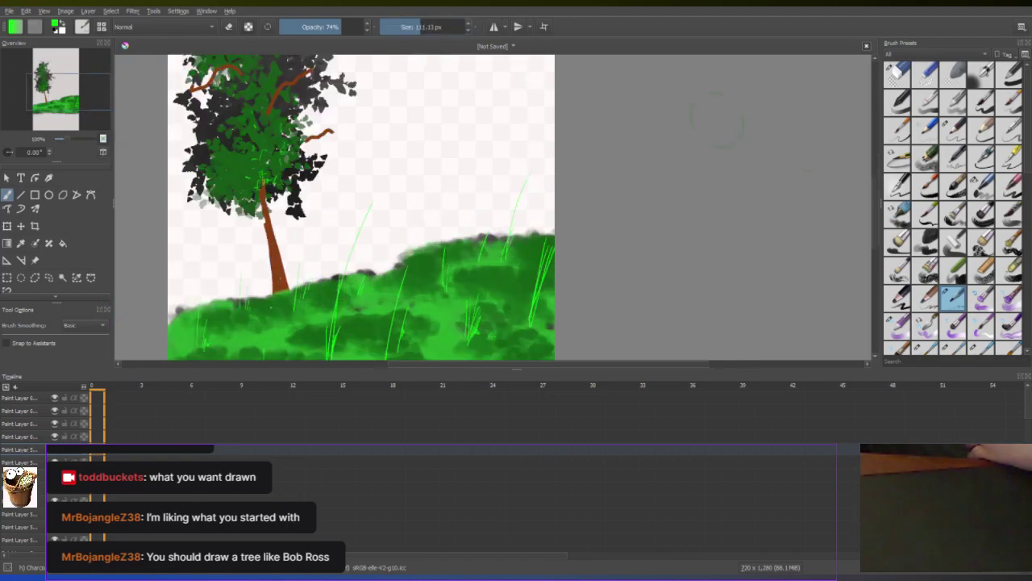
pyautogui.click(925, 157)
pyautogui.moveTo(484, 238)
pyautogui.mouseDown()
pyautogui.moveTo(307, 176)
pyautogui.moveTo(173, 207)
pyautogui.moveTo(240, 231)
pyautogui.moveTo(173, 242)
pyautogui.moveTo(219, 262)
pyautogui.moveTo(375, 238)
pyautogui.moveTo(226, 272)
pyautogui.moveTo(243, 289)
pyautogui.moveTo(193, 282)
pyautogui.moveTo(262, 294)
pyautogui.moveTo(464, 206)
pyautogui.mouseUp()
pyautogui.moveTo(484, 238); pyautogui.dragTo(513, 190)
pyautogui.moveTo(532, 238)
pyautogui.mouseDown()
pyautogui.moveTo(548, 182)
pyautogui.moveTo(347, 81)
pyautogui.moveTo(420, 61)
pyautogui.moveTo(323, 145)
pyautogui.moveTo(371, 192)
pyautogui.moveTo(242, 250)
pyautogui.mouseUp()
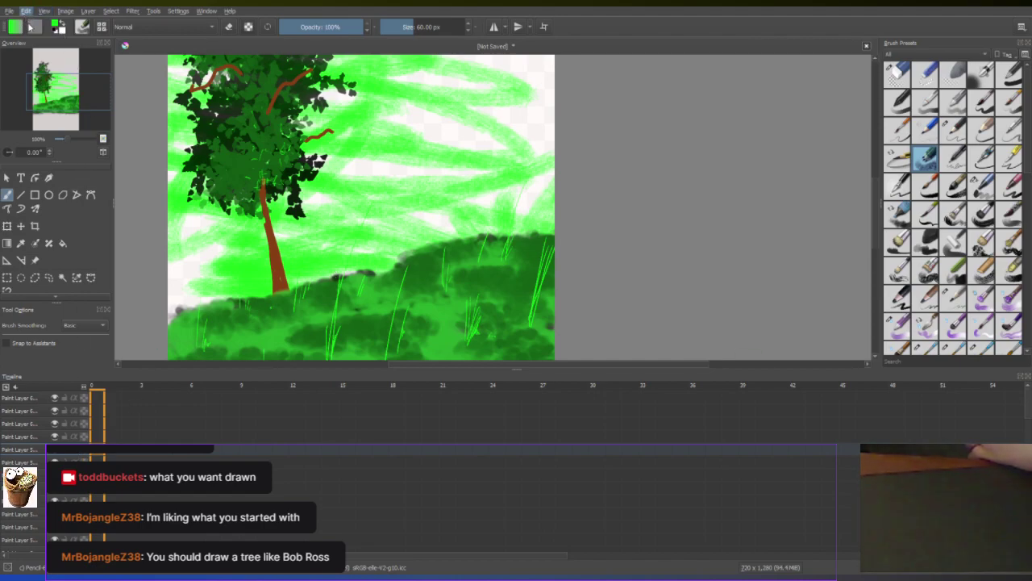
pyautogui.press('Delete')
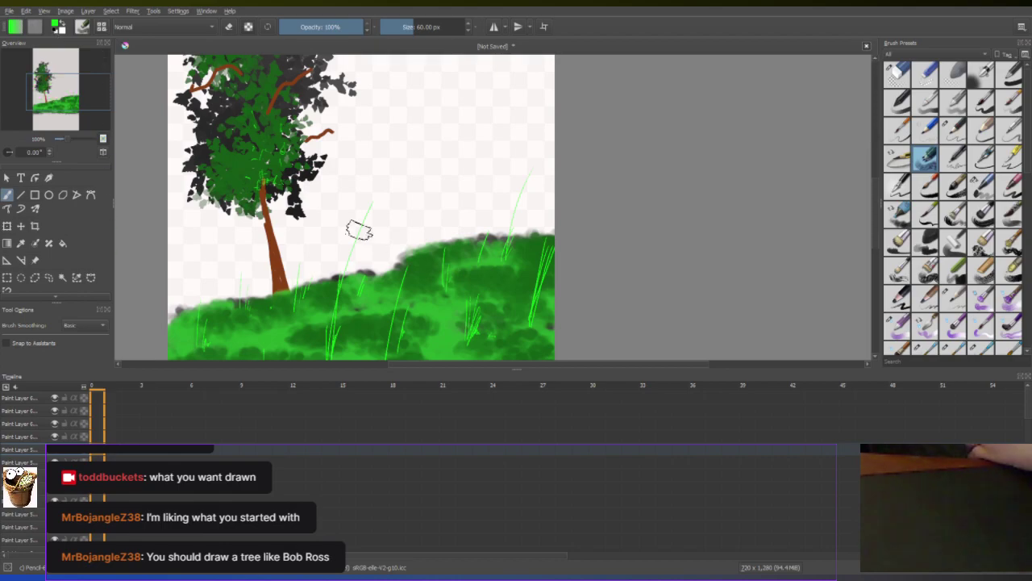
# Paint the empty area beneath the hill as sky-blue water with the 70 px bristles glaze brush at a 174° angle
pyautogui.rightClick(273, 209)
pyautogui.moveTo(297, 234); pyautogui.dragTo(307, 229)
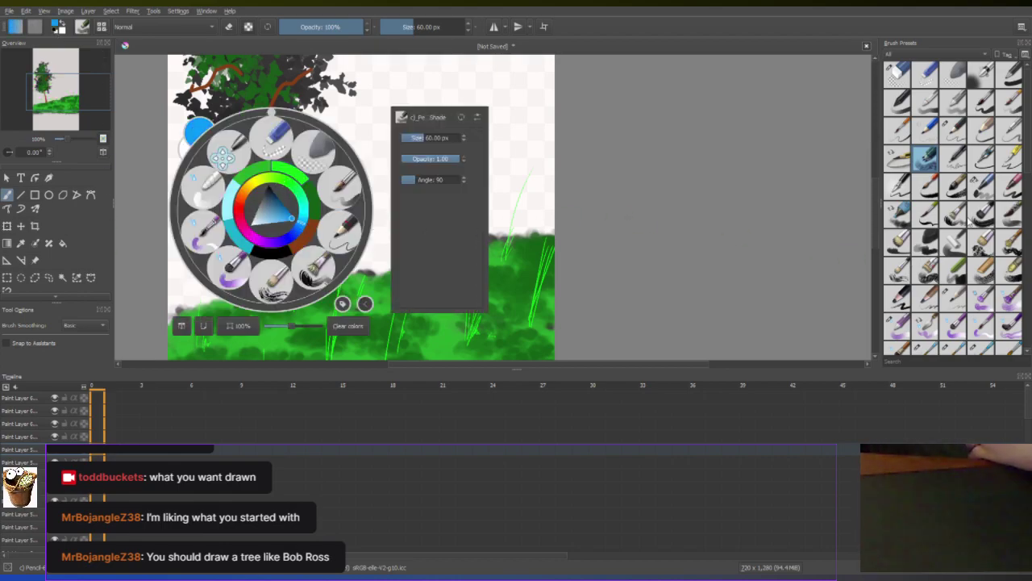
pyautogui.click(1017, 216)
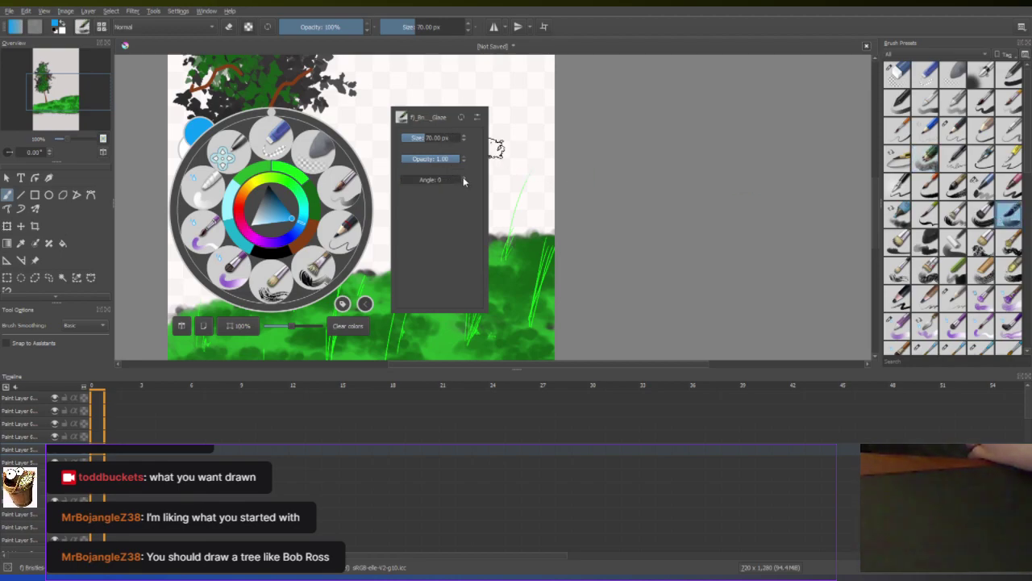
pyautogui.moveTo(441, 177)
pyautogui.mouseDown()
pyautogui.moveTo(471, 184)
pyautogui.moveTo(438, 182)
pyautogui.mouseUp()
pyautogui.click(601, 121)
pyautogui.scroll(-2, 410, 223)
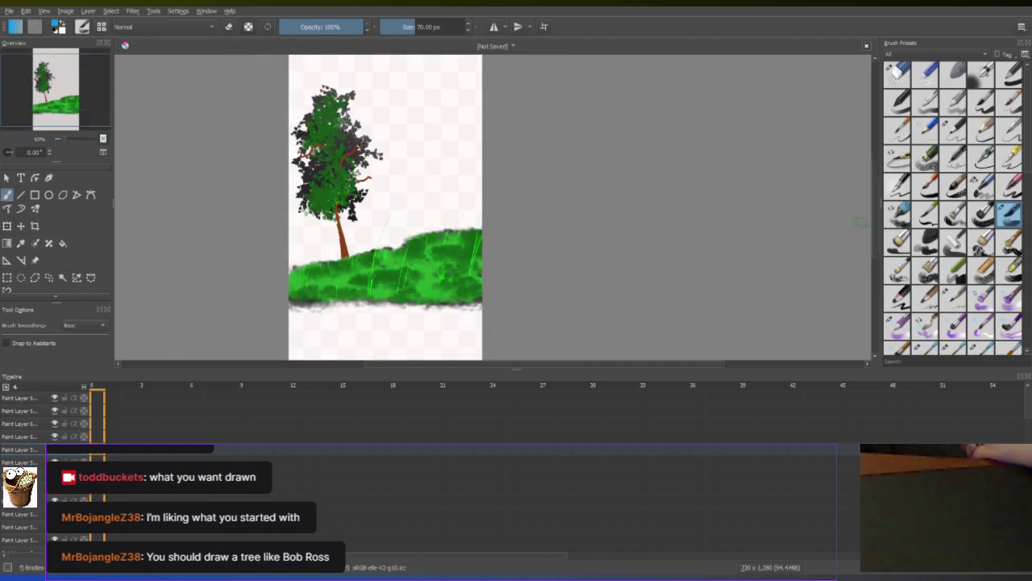
pyautogui.scroll(-3, 873, 230)
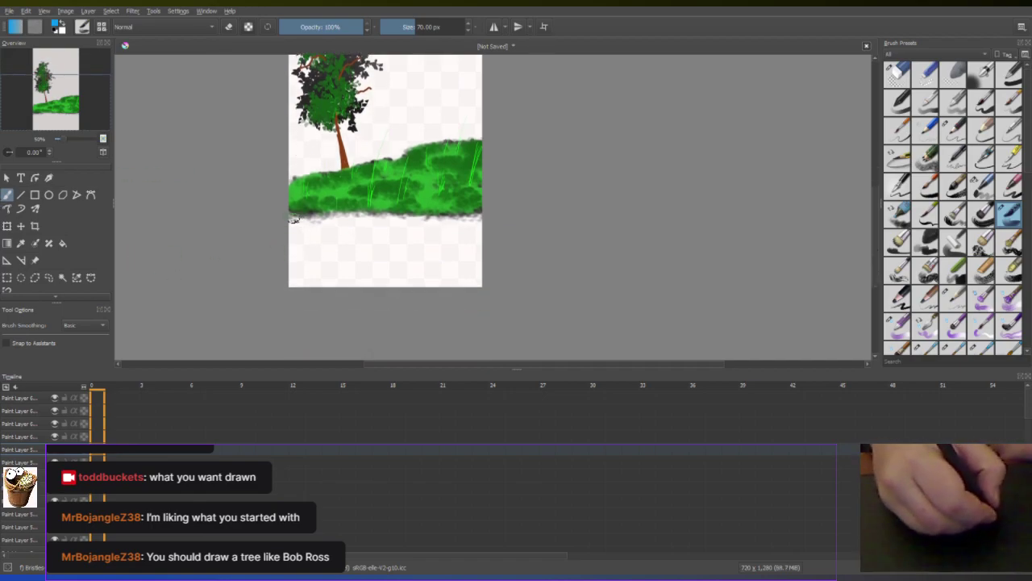
pyautogui.moveTo(288, 219)
pyautogui.mouseDown()
pyautogui.moveTo(325, 211)
pyautogui.moveTo(272, 265)
pyautogui.moveTo(353, 203)
pyautogui.moveTo(284, 300)
pyautogui.moveTo(391, 192)
pyautogui.moveTo(290, 315)
pyautogui.moveTo(391, 211)
pyautogui.moveTo(301, 307)
pyautogui.moveTo(388, 225)
pyautogui.moveTo(329, 316)
pyautogui.moveTo(462, 196)
pyautogui.moveTo(357, 319)
pyautogui.moveTo(440, 243)
pyautogui.moveTo(524, 188)
pyautogui.moveTo(431, 298)
pyautogui.moveTo(496, 260)
pyautogui.mouseUp()
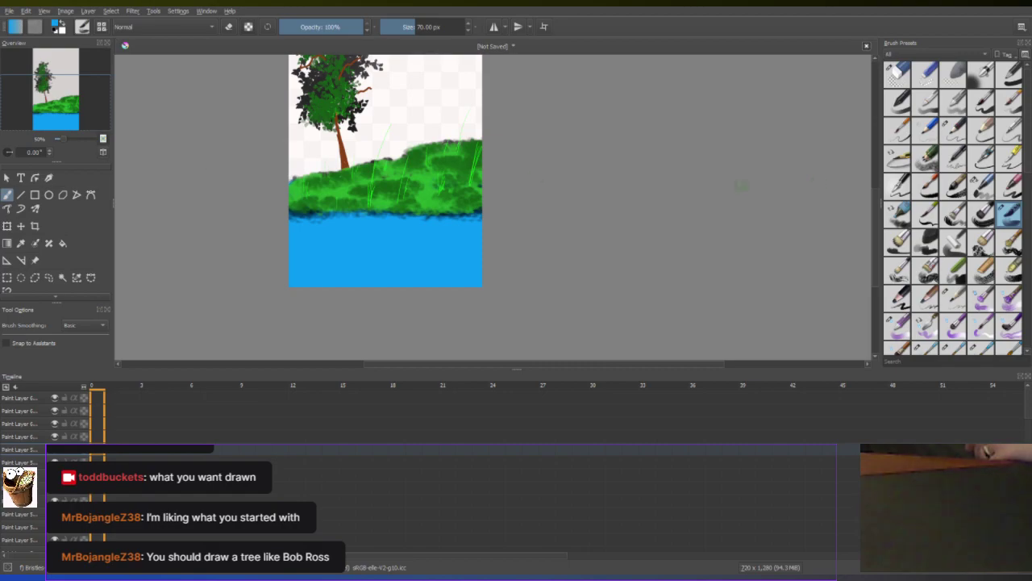
# Paint the empty background behind the tree and hill as a light orange sky with the 70 px bristles glaze brush
pyautogui.rightClick(229, 165)
pyautogui.moveTo(204, 148); pyautogui.dragTo(201, 158)
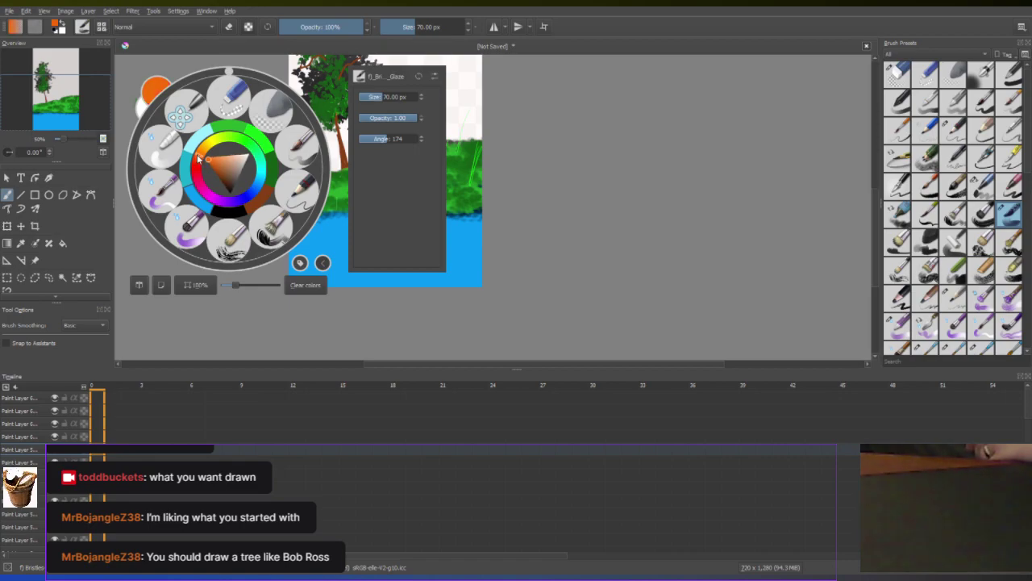
pyautogui.moveTo(215, 165); pyautogui.dragTo(195, 159)
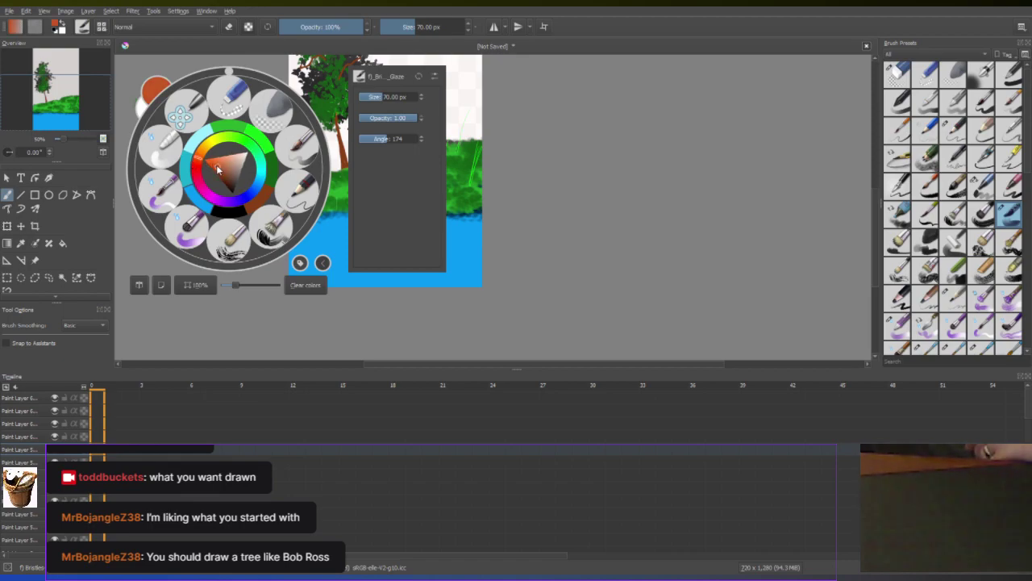
pyautogui.moveTo(213, 165); pyautogui.dragTo(219, 160)
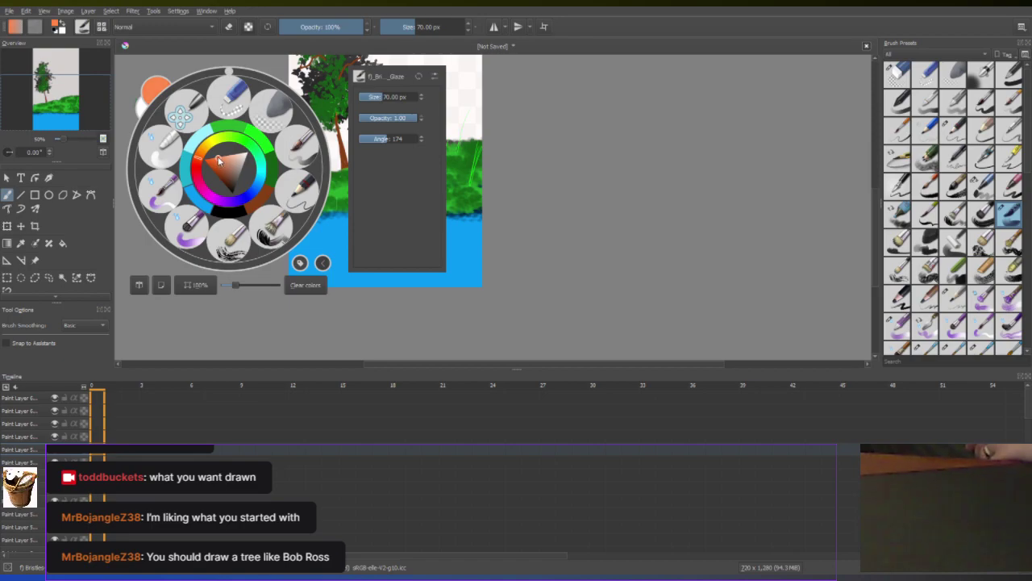
pyautogui.click(513, 187)
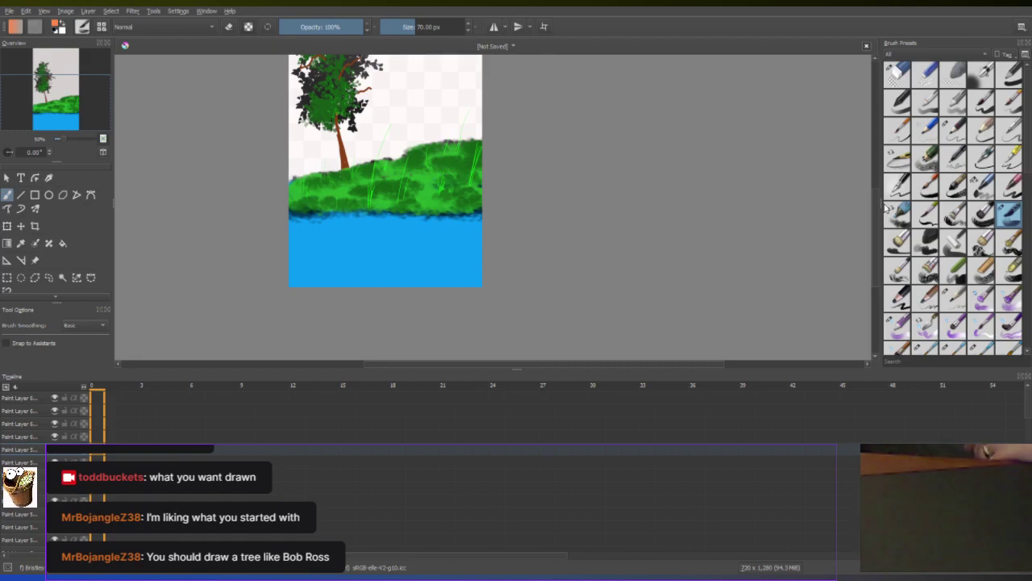
pyautogui.moveTo(876, 221); pyautogui.dragTo(506, 175)
pyautogui.scroll(-1, 507, 175)
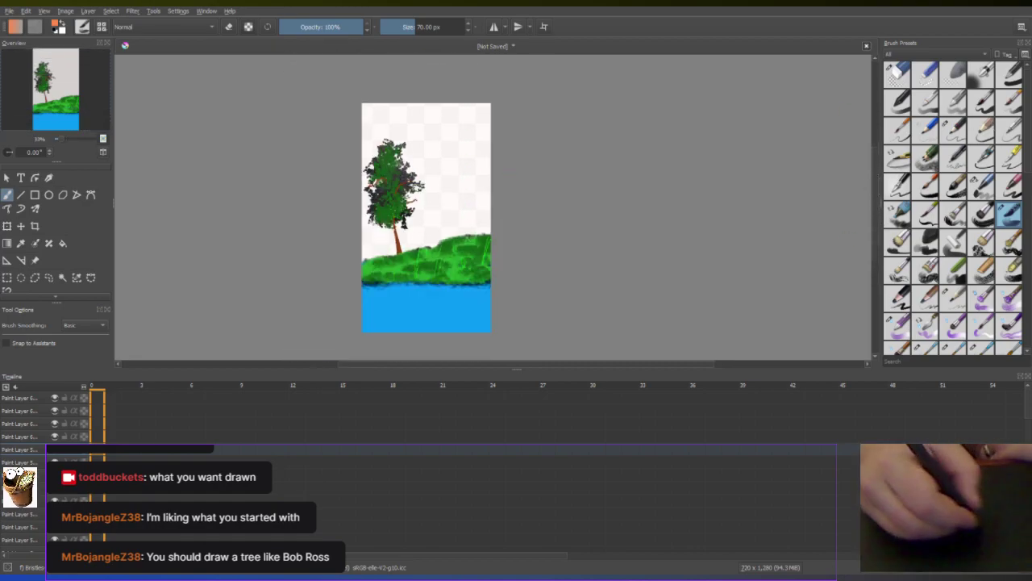
pyautogui.moveTo(364, 257)
pyautogui.mouseDown()
pyautogui.moveTo(402, 233)
pyautogui.moveTo(359, 267)
pyautogui.moveTo(397, 239)
pyautogui.moveTo(494, 209)
pyautogui.moveTo(488, 232)
pyautogui.moveTo(500, 223)
pyautogui.moveTo(400, 242)
pyautogui.moveTo(426, 218)
pyautogui.moveTo(485, 198)
pyautogui.moveTo(520, 150)
pyautogui.moveTo(506, 161)
pyautogui.moveTo(501, 150)
pyautogui.moveTo(430, 203)
pyautogui.moveTo(501, 141)
pyautogui.moveTo(332, 262)
pyautogui.moveTo(368, 225)
pyautogui.moveTo(337, 253)
pyautogui.moveTo(354, 228)
pyautogui.moveTo(490, 121)
pyautogui.moveTo(414, 169)
pyautogui.moveTo(512, 90)
pyautogui.moveTo(458, 113)
pyautogui.moveTo(320, 214)
pyautogui.moveTo(454, 84)
pyautogui.moveTo(375, 129)
pyautogui.mouseUp()
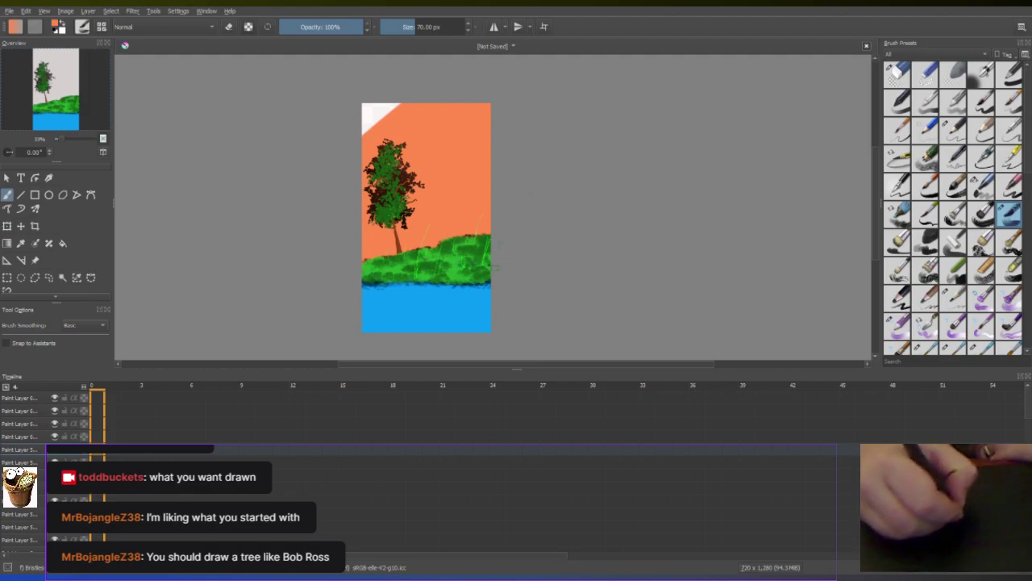
pyautogui.moveTo(408, 138)
pyautogui.mouseDown()
pyautogui.moveTo(387, 121)
pyautogui.moveTo(386, 97)
pyautogui.moveTo(369, 121)
pyautogui.moveTo(344, 129)
pyautogui.moveTo(389, 105)
pyautogui.mouseUp()
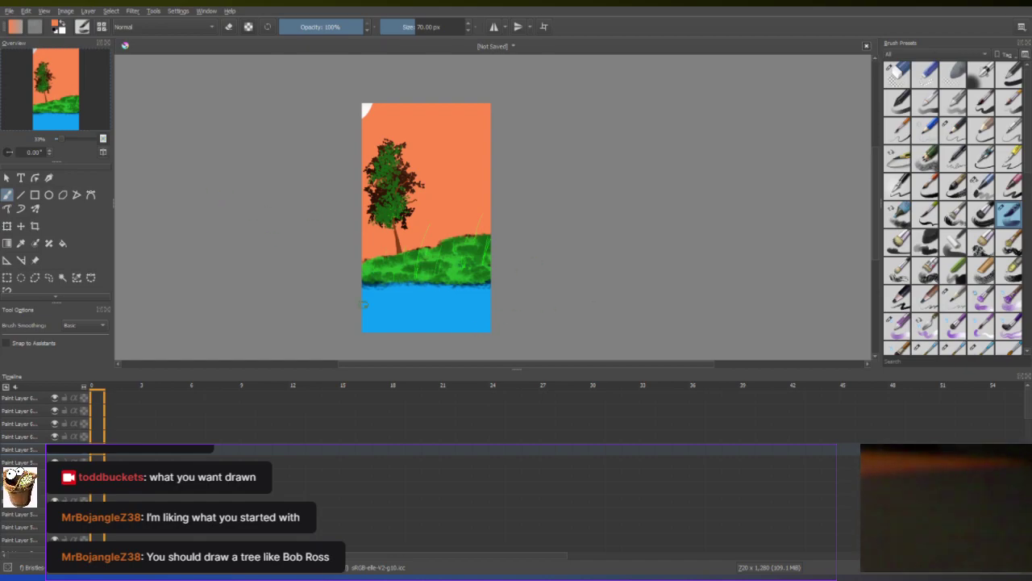
# Brush teal strokes across the blue water with the 70 px bristles glaze brush, leaving patches of the darker blue
pyautogui.rightClick(290, 212)
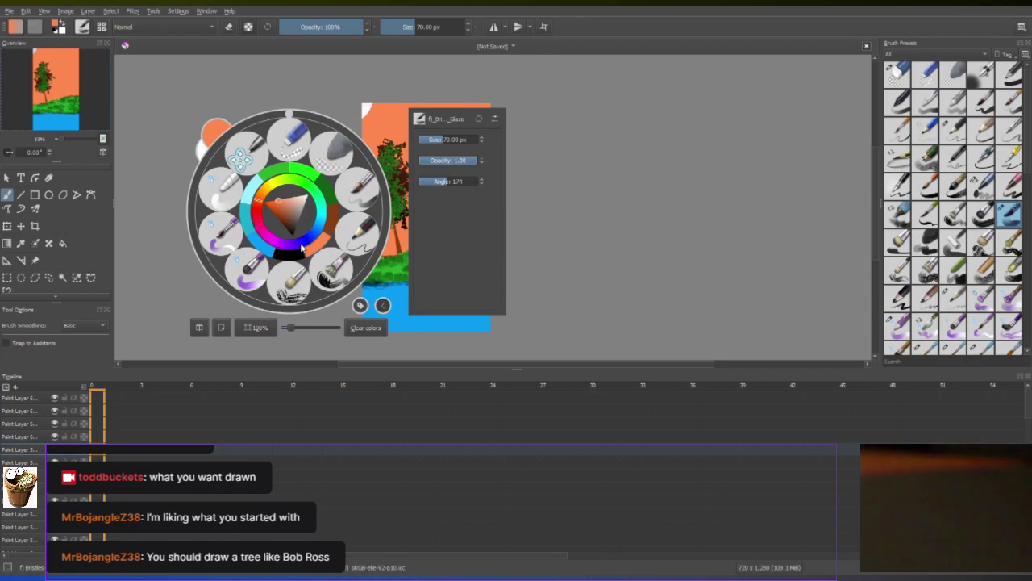
pyautogui.click(262, 248)
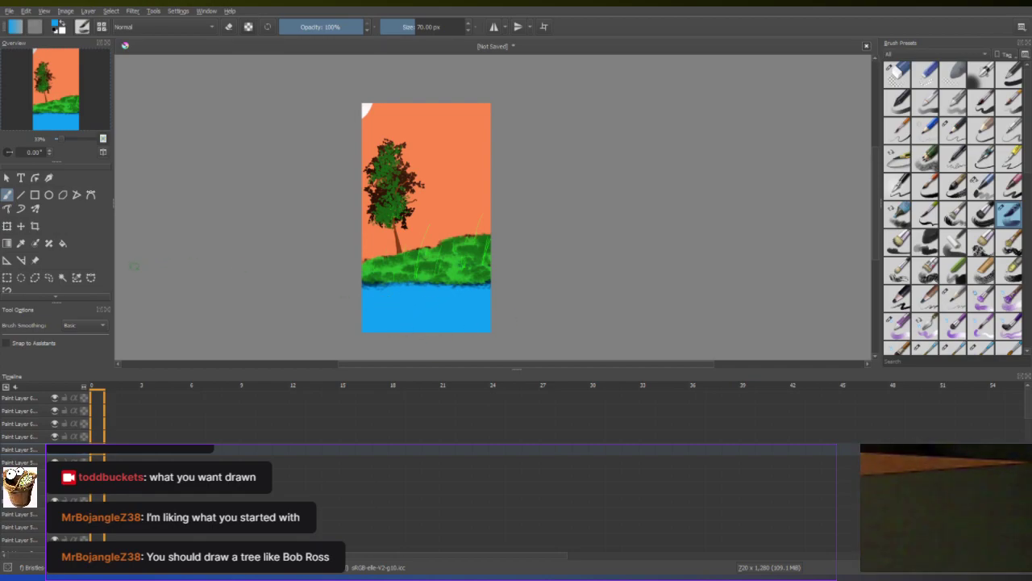
pyautogui.rightClick(196, 249)
pyautogui.rightClick(225, 249)
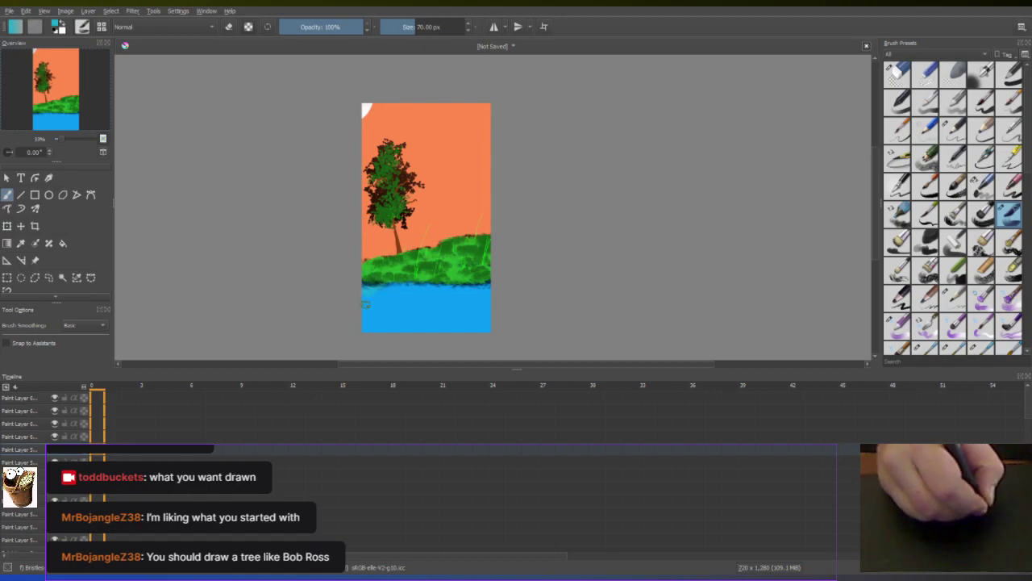
pyautogui.moveTo(418, 300)
pyautogui.mouseDown()
pyautogui.moveTo(473, 292)
pyautogui.moveTo(486, 305)
pyautogui.moveTo(460, 326)
pyautogui.mouseUp()
pyautogui.moveTo(400, 303)
pyautogui.mouseDown()
pyautogui.moveTo(368, 303)
pyautogui.moveTo(394, 304)
pyautogui.moveTo(395, 318)
pyautogui.moveTo(438, 338)
pyautogui.moveTo(500, 321)
pyautogui.moveTo(415, 316)
pyautogui.moveTo(419, 295)
pyautogui.moveTo(417, 317)
pyautogui.moveTo(336, 330)
pyautogui.moveTo(328, 353)
pyautogui.moveTo(397, 297)
pyautogui.moveTo(476, 294)
pyautogui.moveTo(493, 307)
pyautogui.moveTo(483, 323)
pyautogui.moveTo(427, 311)
pyautogui.mouseUp()
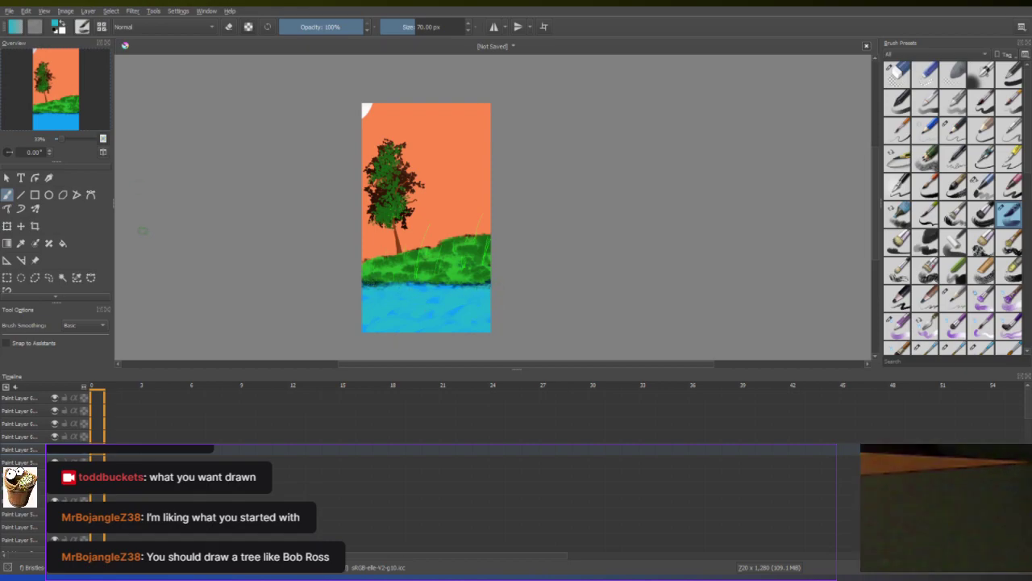
# Try curved pale cyan wave strokes on the water with a wet paint brush at 12.29 px and undo them
pyautogui.rightClick(327, 270)
pyautogui.rightClick(327, 270)
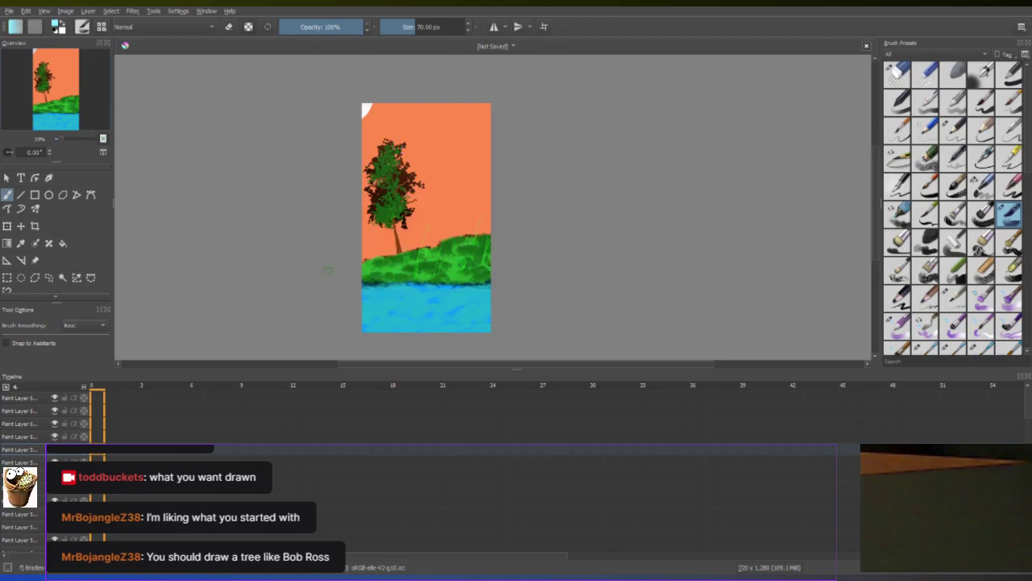
pyautogui.scroll(-5, 950, 303)
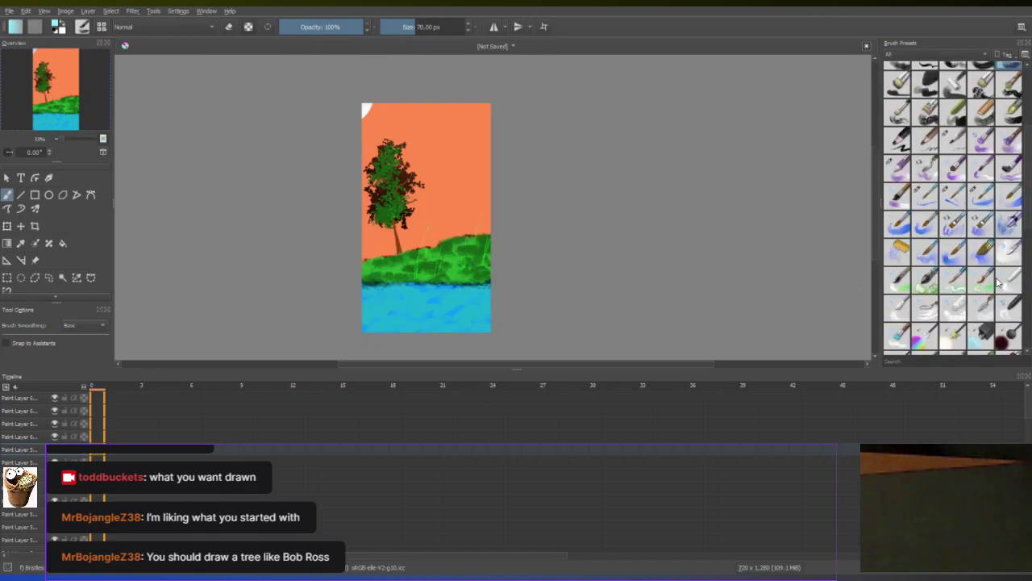
pyautogui.click(982, 310)
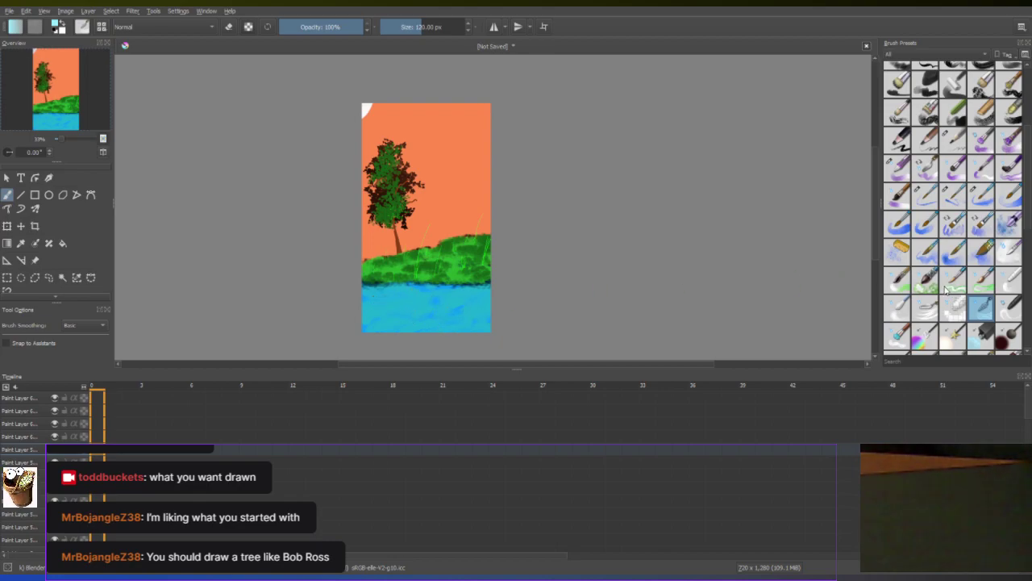
pyautogui.click(1010, 169)
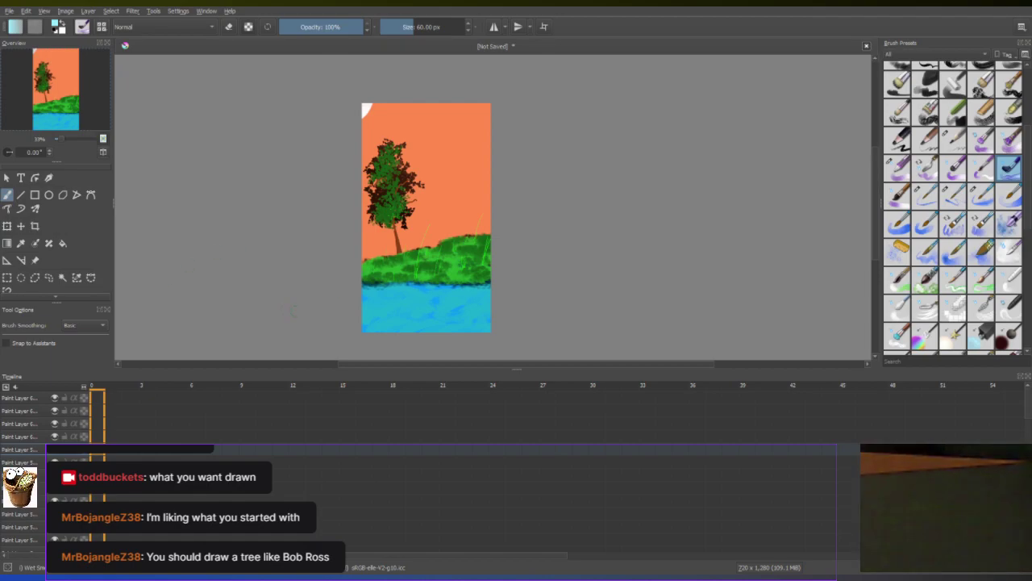
pyautogui.scroll(3, 422, 323)
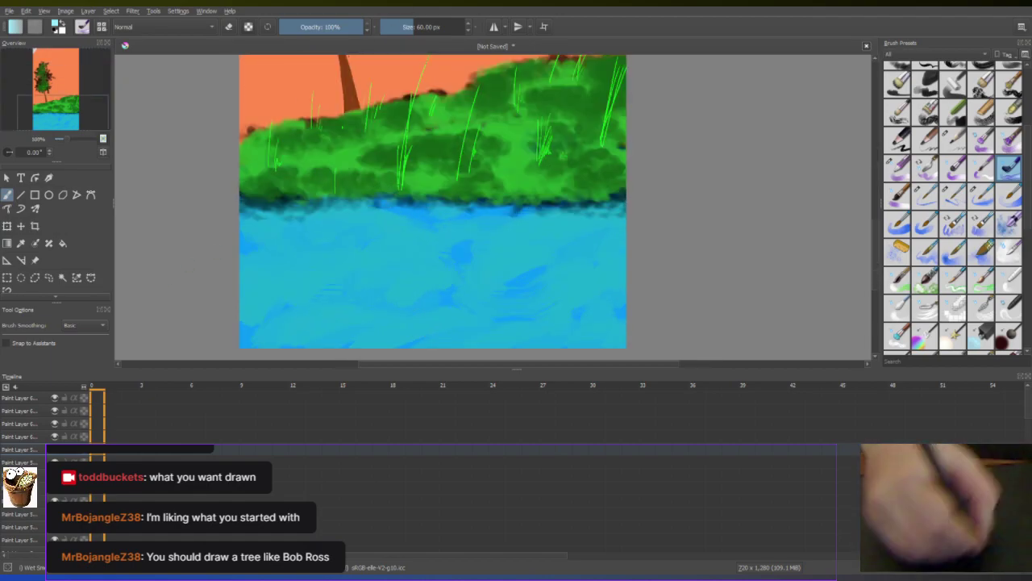
pyautogui.moveTo(408, 26); pyautogui.dragTo(396, 27)
pyautogui.moveTo(252, 250)
pyautogui.mouseDown()
pyautogui.moveTo(305, 258)
pyautogui.moveTo(484, 240)
pyautogui.mouseUp()
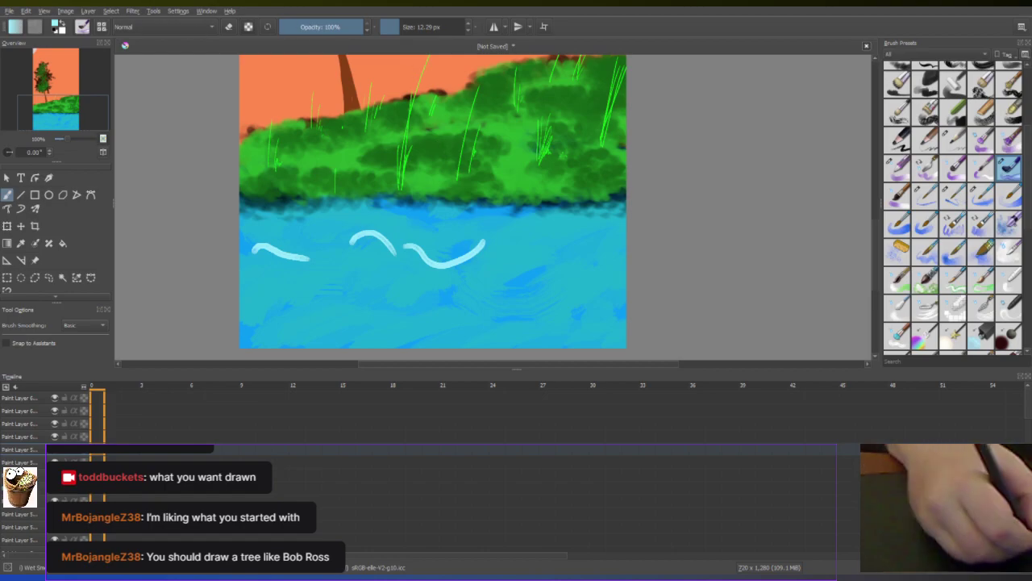
pyautogui.press('+')
pyautogui.press('+')
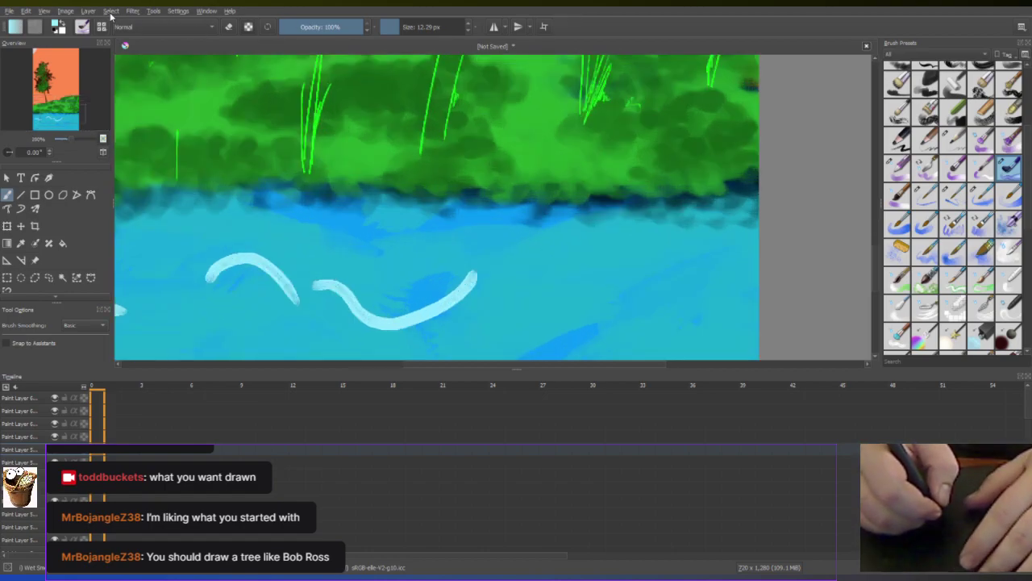
pyautogui.hotkey('ctrl', 'z')
pyautogui.hotkey('ctrl', 'z')
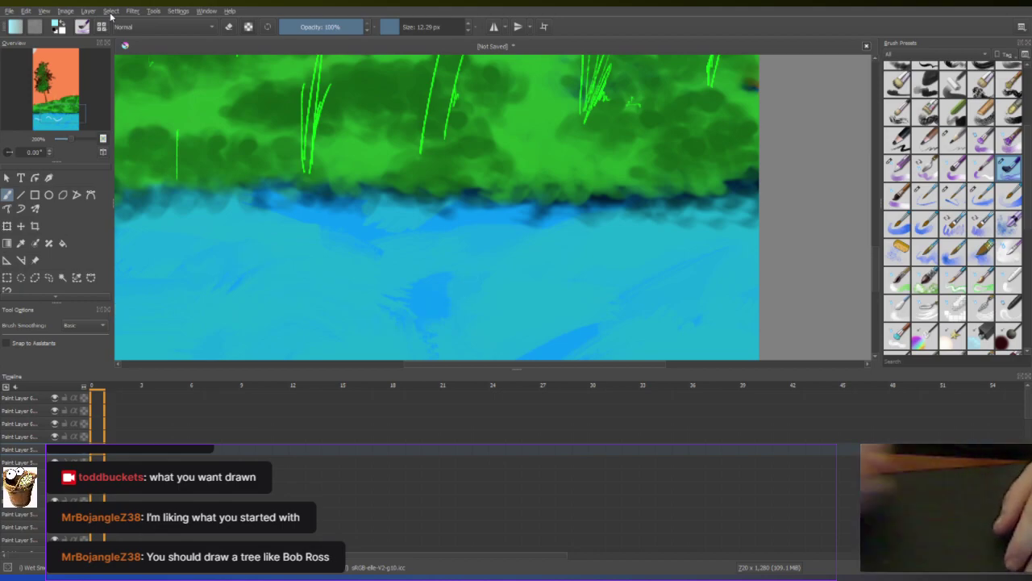
# Examine the tree, orange sky, grassy hill and water up close and as a whole composition
pyautogui.press('1')
pyautogui.press('-')
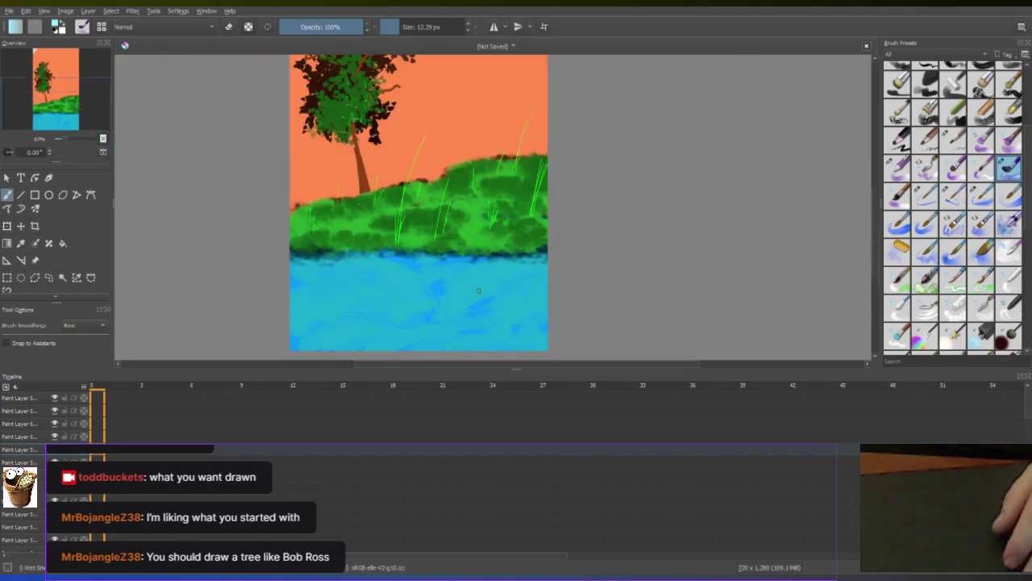
pyautogui.scroll(-1, 517, 304)
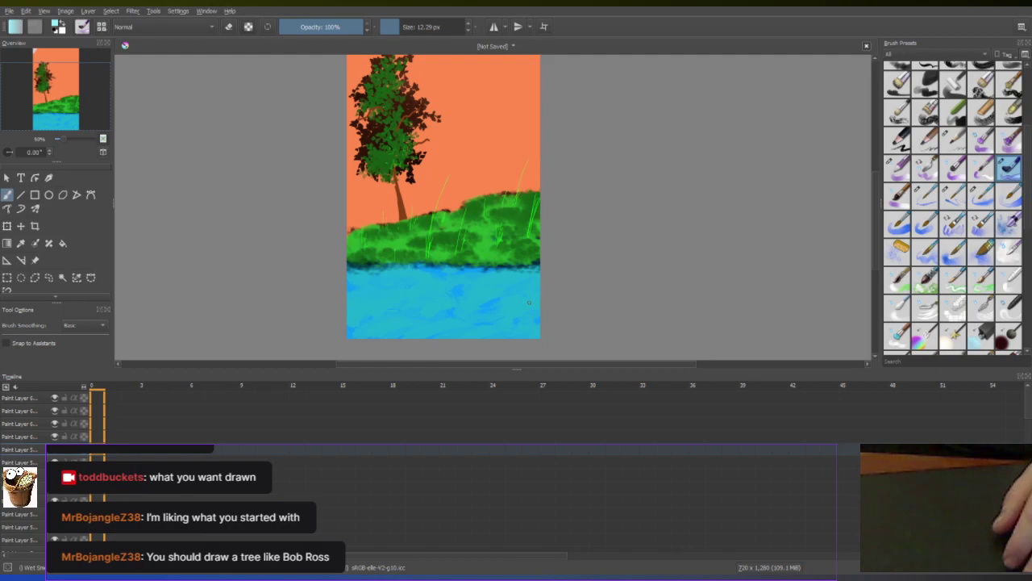
pyautogui.scroll(-1, 529, 302)
pyautogui.press('1')
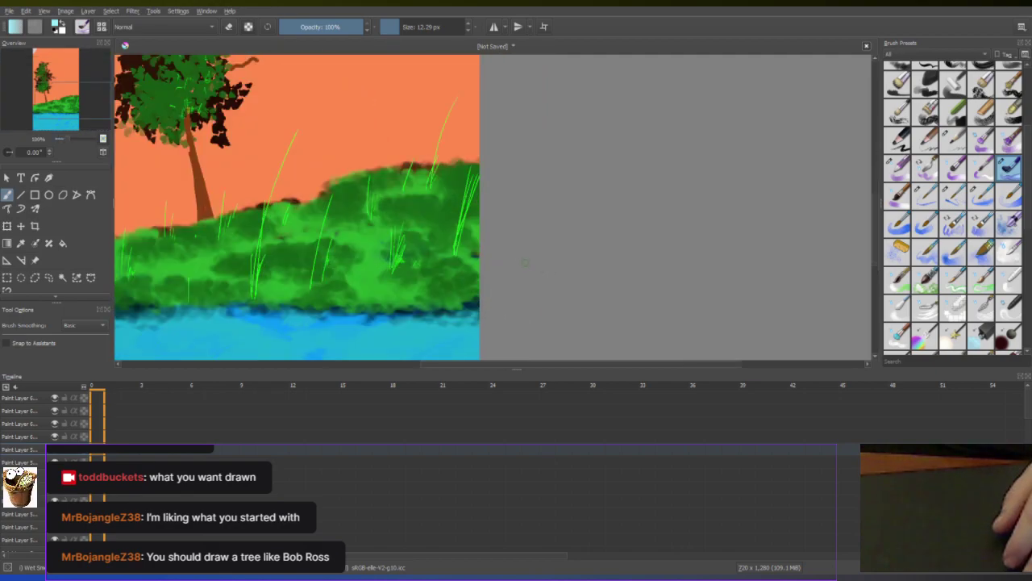
pyautogui.scroll(-4, 524, 262)
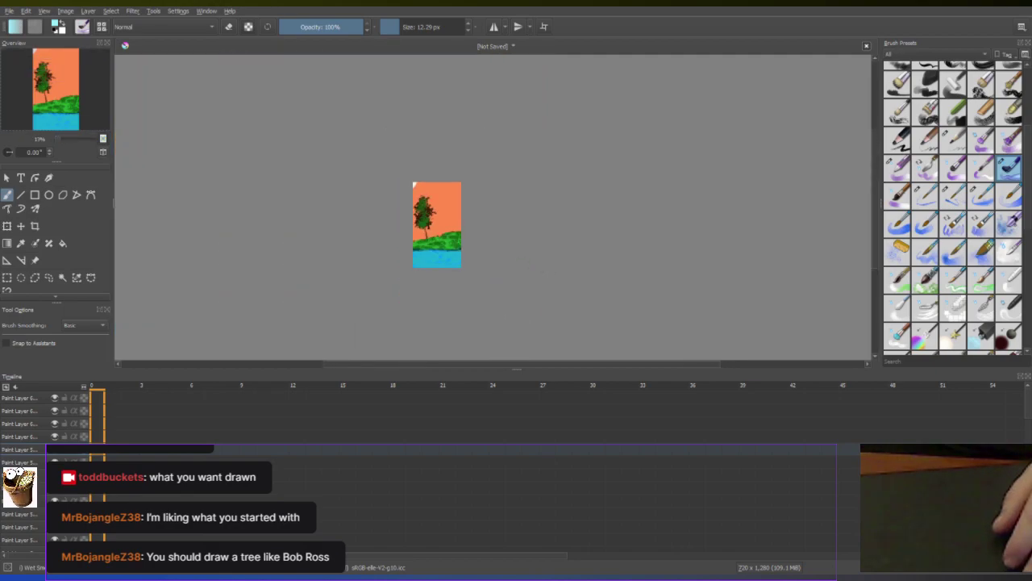
pyautogui.scroll(5, 452, 238)
pyautogui.scroll(2, 388, 216)
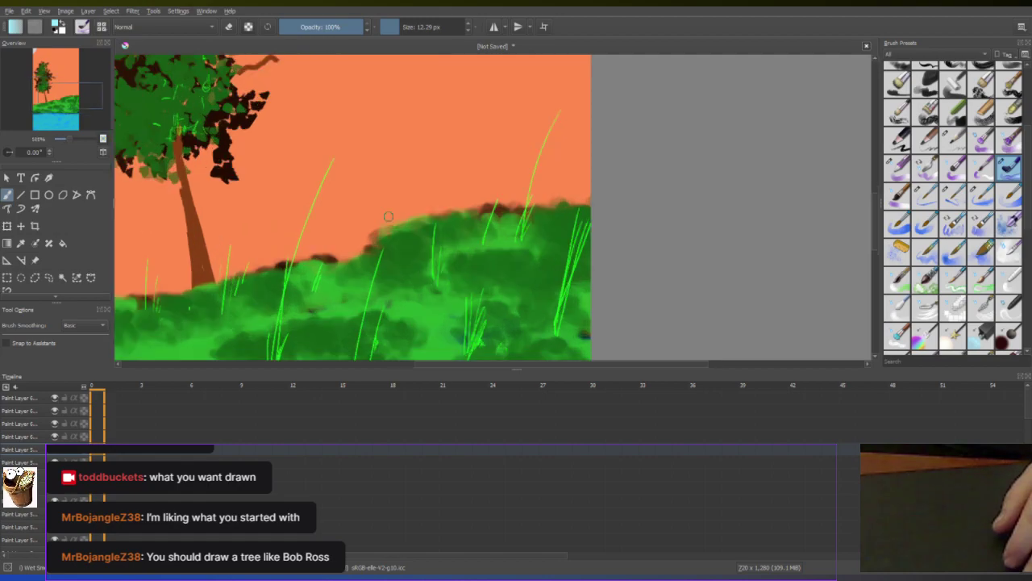
pyautogui.moveTo(878, 228); pyautogui.dragTo(877, 202)
pyautogui.scroll(-4, 323, 212)
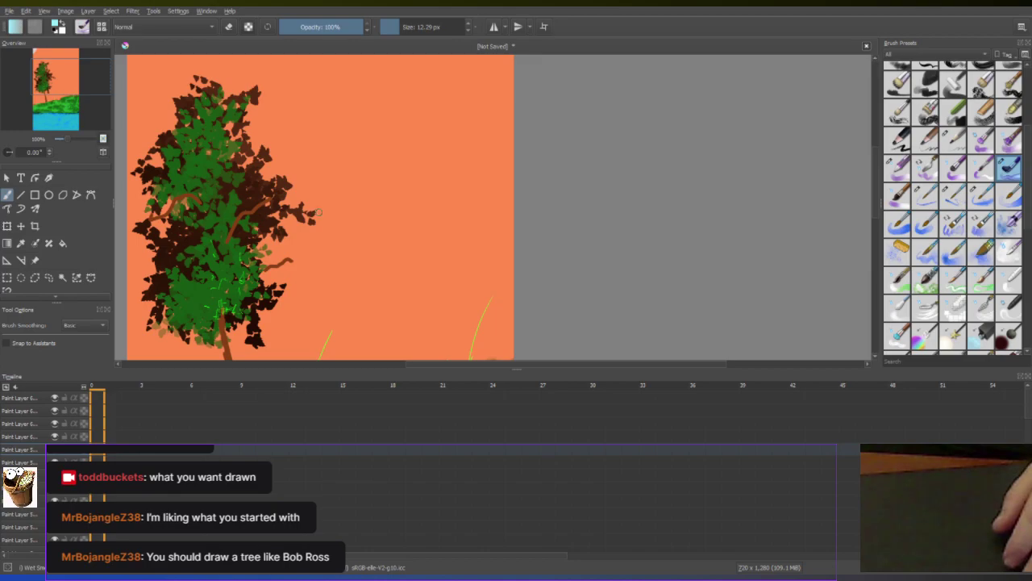
pyautogui.scroll(-2, 402, 279)
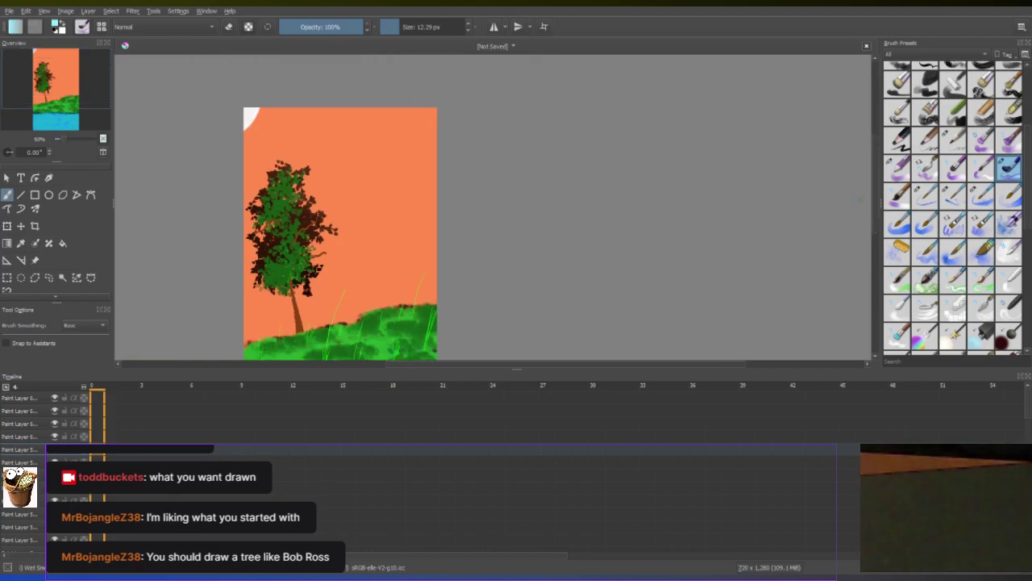
pyautogui.moveTo(877, 207)
pyautogui.mouseDown()
pyautogui.moveTo(875, 248)
pyautogui.moveTo(863, 222)
pyautogui.mouseUp()
pyautogui.scroll(-2, 509, 301)
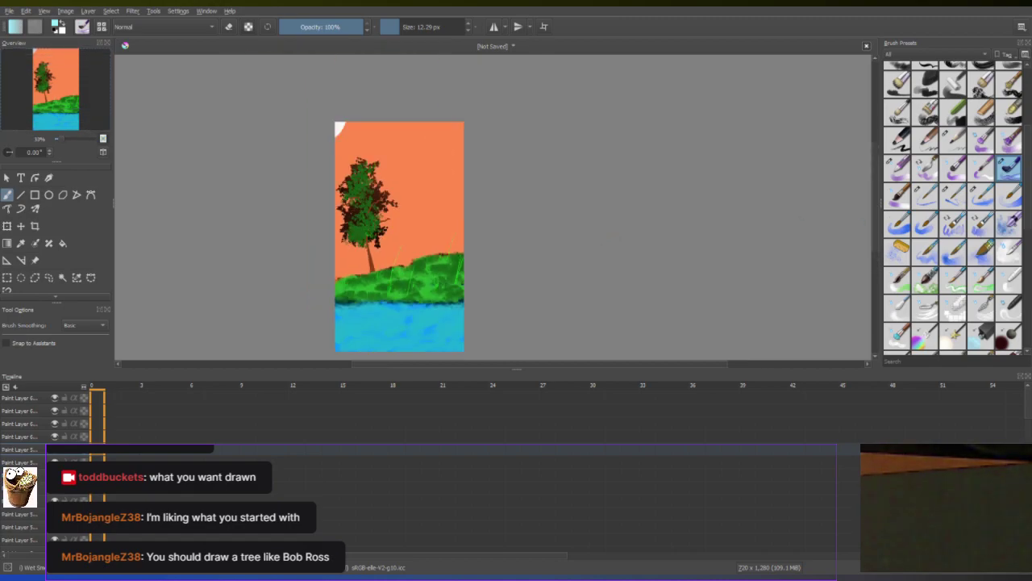
pyautogui.scroll(3, 237, 282)
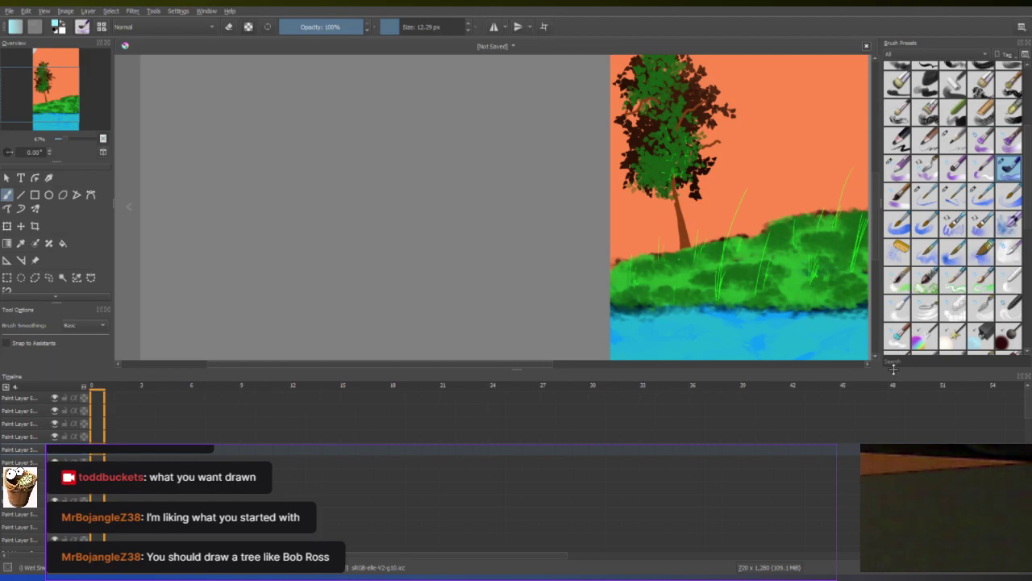
pyautogui.moveTo(532, 368); pyautogui.dragTo(731, 367)
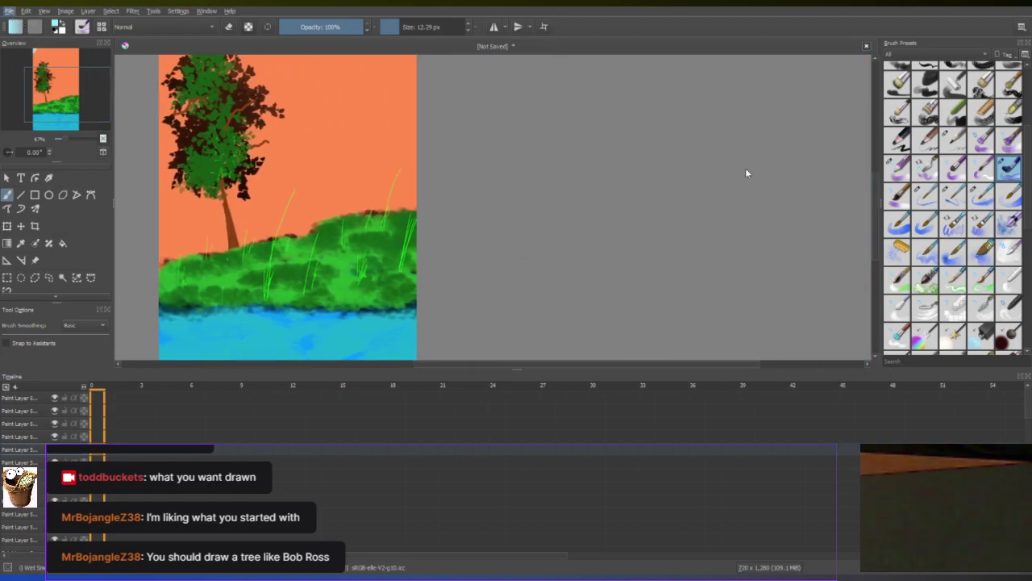
pyautogui.scroll(-2, 409, 191)
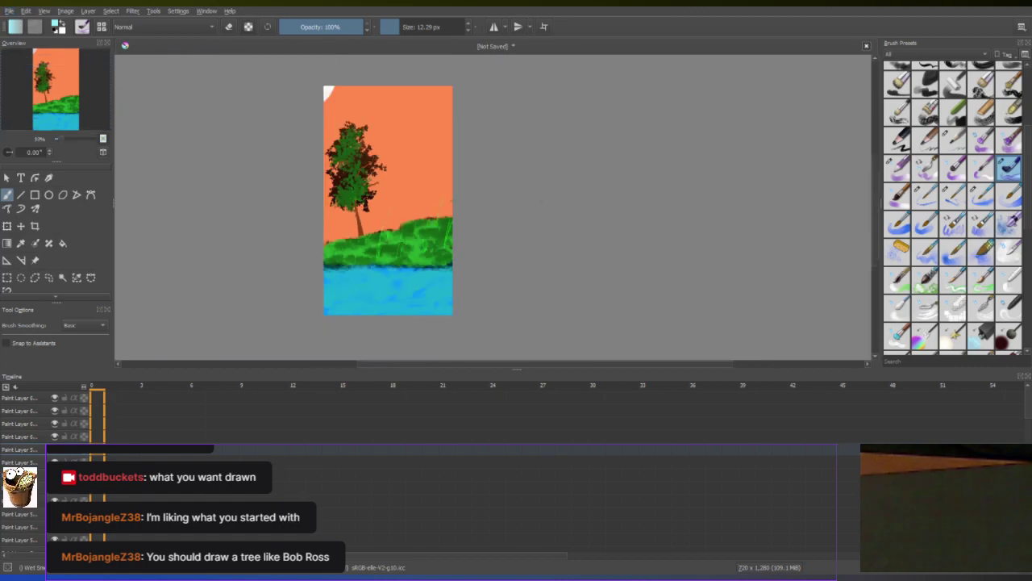
pyautogui.scroll(1, 410, 191)
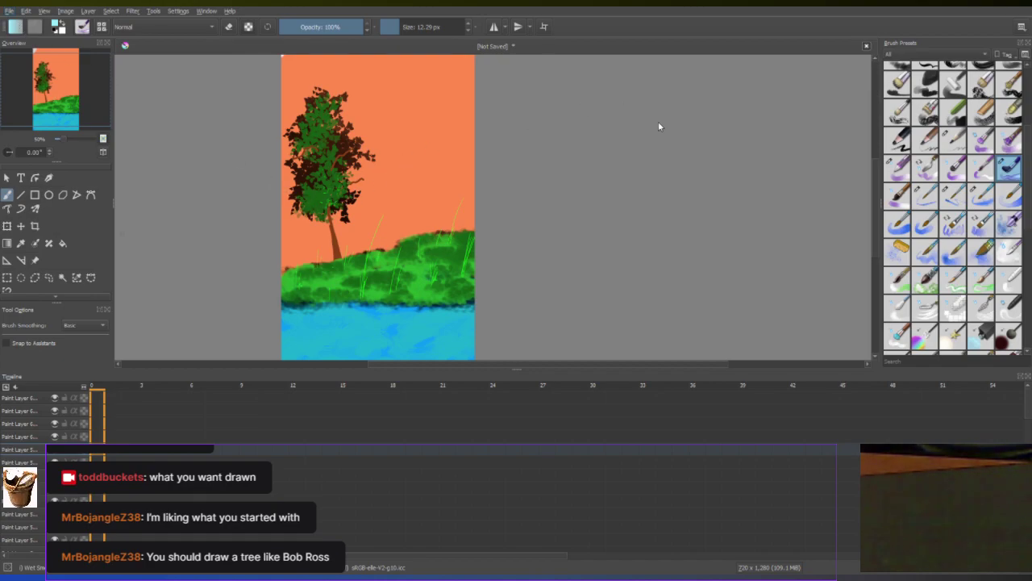
# Set up a 2.44 px pencil brush on the third paint layer in the timeline for sketching above the hill
pyautogui.scroll(4, 395, 220)
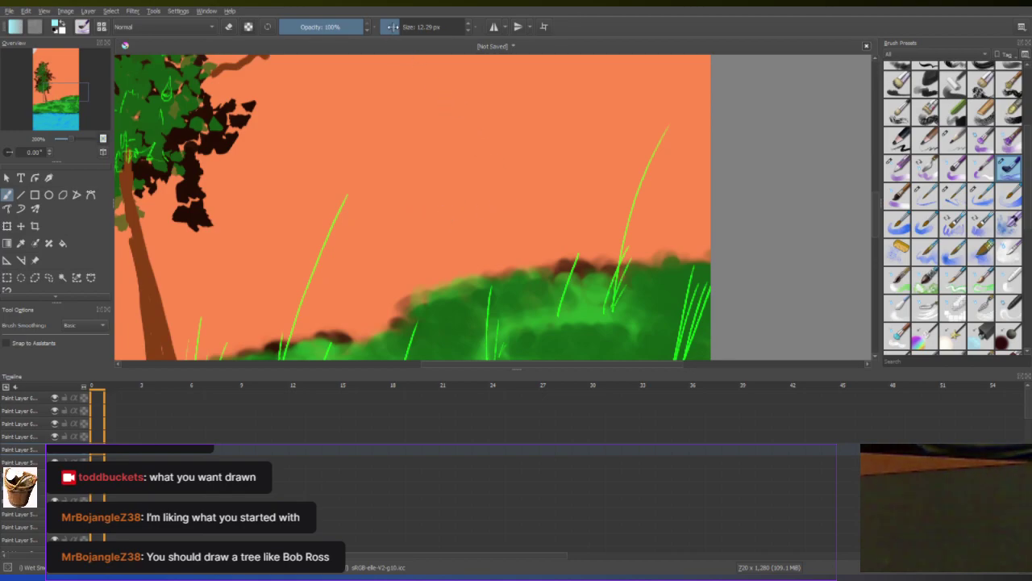
pyautogui.click(389, 26)
pyautogui.click(45, 426)
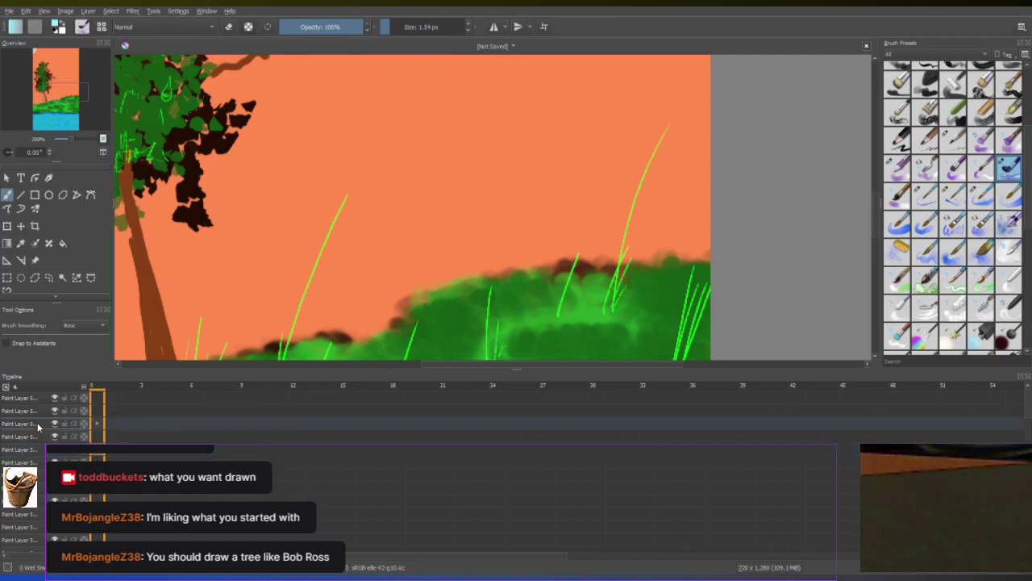
pyautogui.scroll(5, 916, 171)
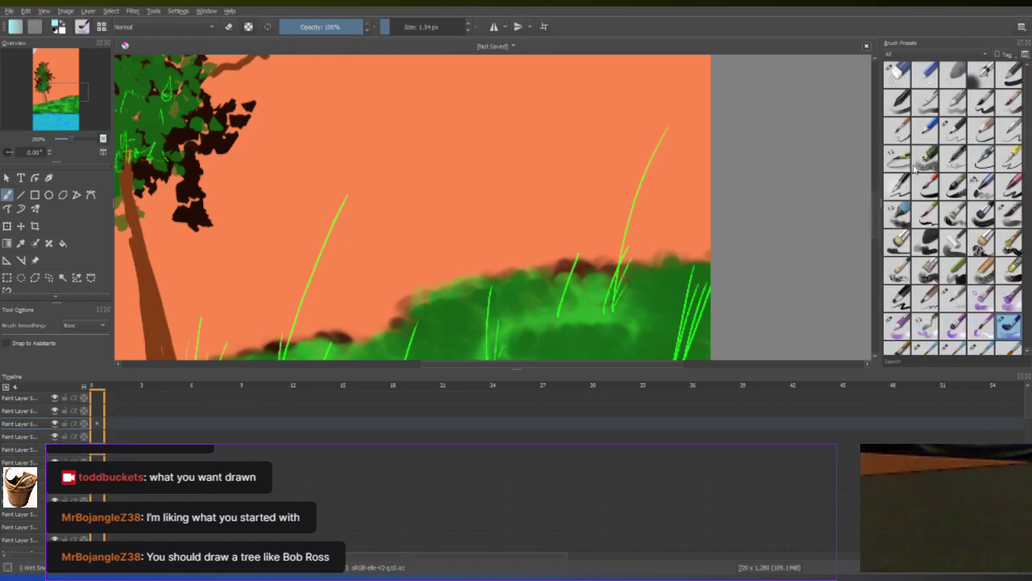
pyautogui.click(928, 132)
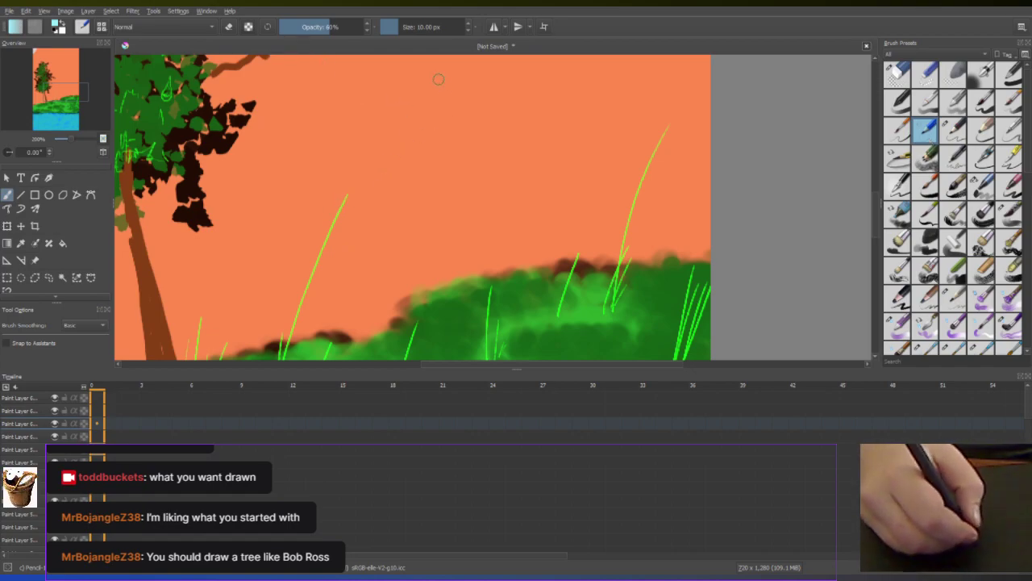
pyautogui.click(391, 27)
pyautogui.click(387, 27)
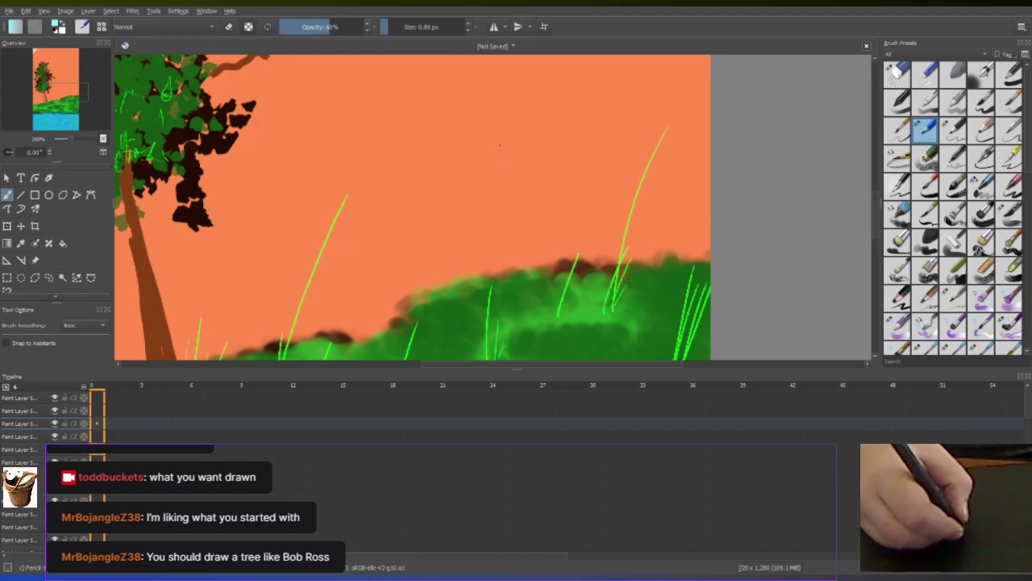
pyautogui.click(390, 27)
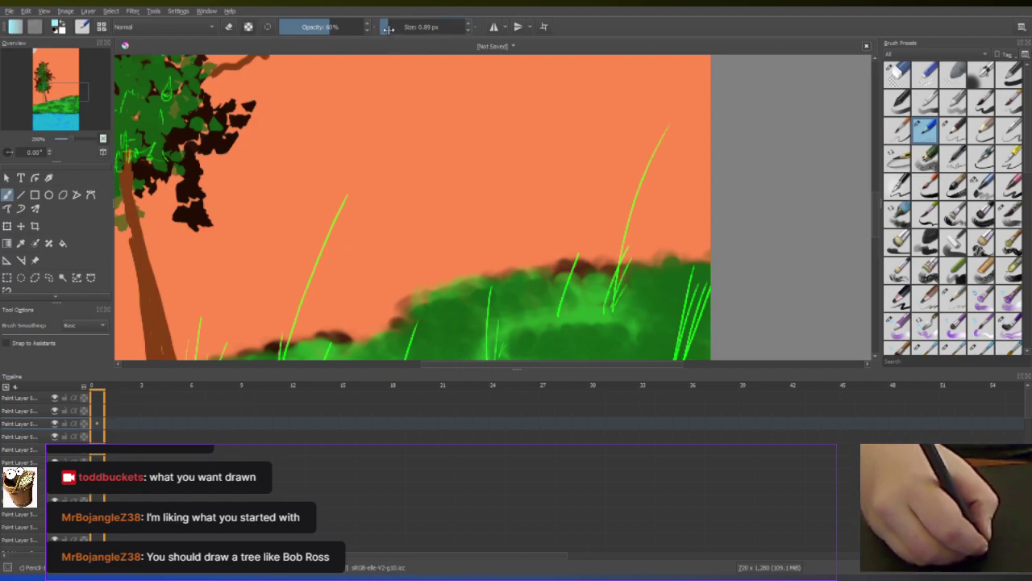
pyautogui.click(388, 26)
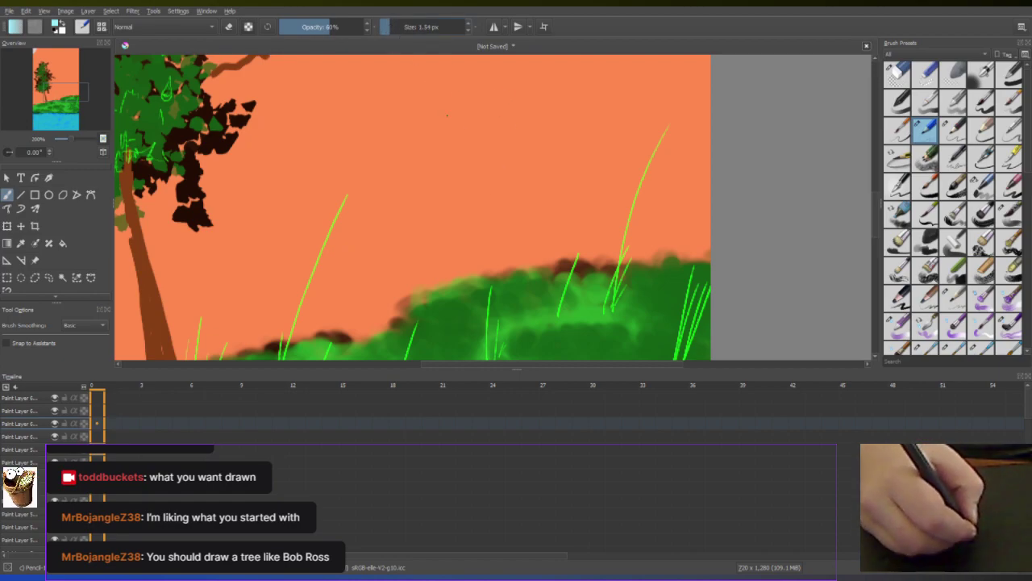
pyautogui.click(388, 27)
pyautogui.click(389, 26)
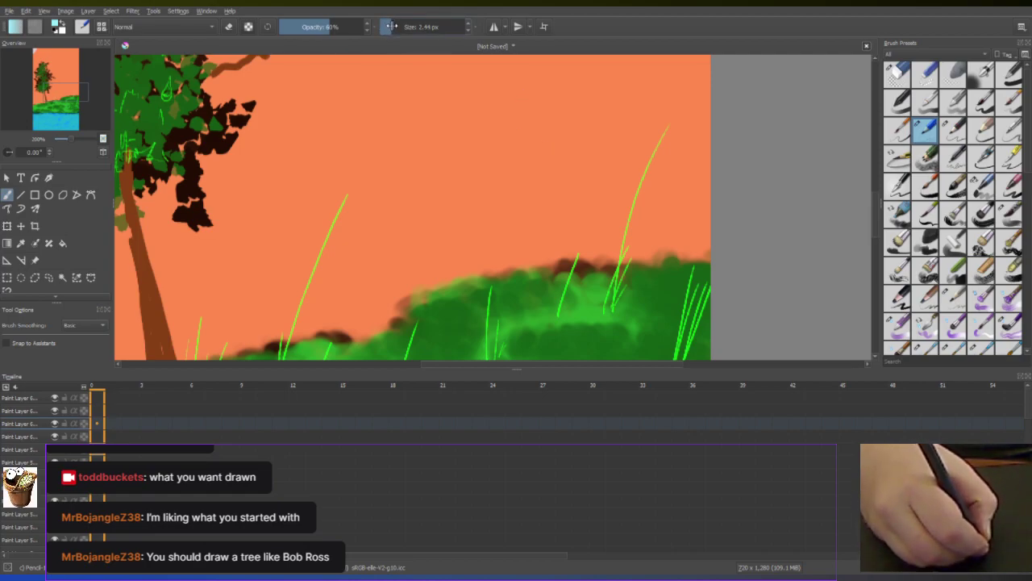
pyautogui.click(391, 27)
pyautogui.click(389, 27)
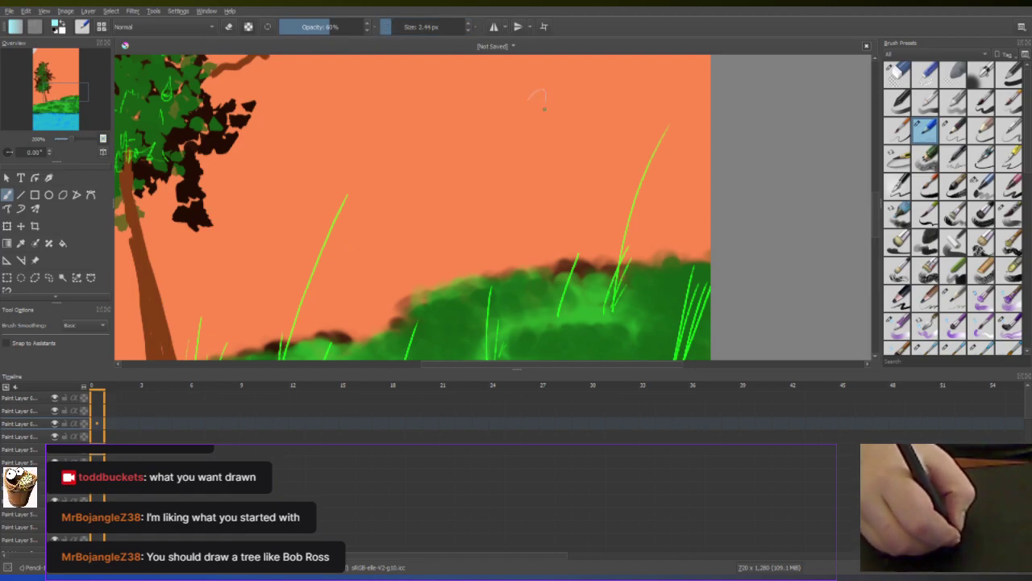
# Sketch a standing figure's torso, hips, neck and outstretched arm with its hand in pale cyan above the right side of the hill
pyautogui.moveTo(541, 119)
pyautogui.mouseDown()
pyautogui.moveTo(524, 140)
pyautogui.moveTo(545, 111)
pyautogui.moveTo(537, 117)
pyautogui.moveTo(533, 94)
pyautogui.moveTo(495, 99)
pyautogui.mouseUp()
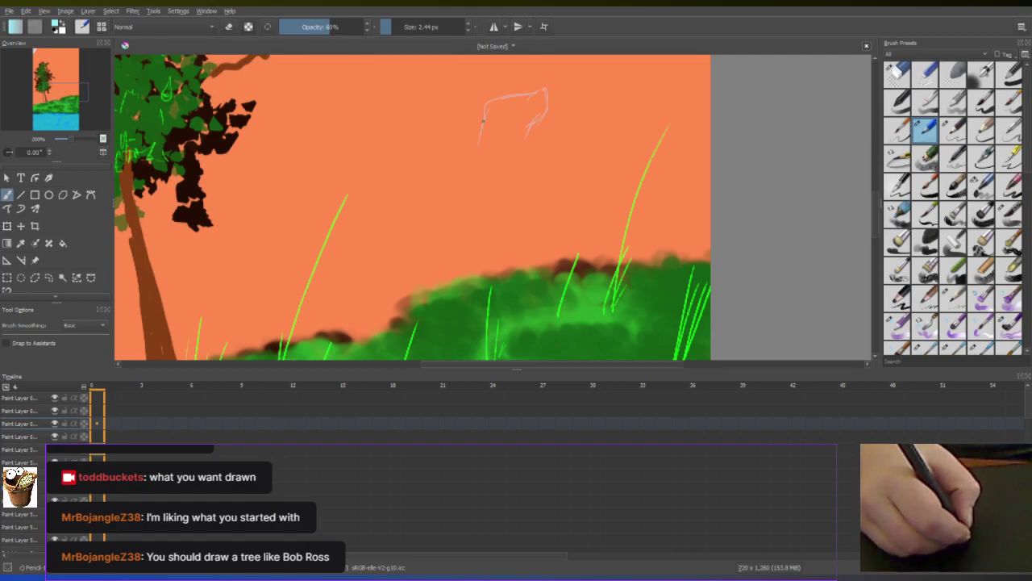
pyautogui.moveTo(525, 155)
pyautogui.mouseDown()
pyautogui.moveTo(550, 99)
pyautogui.moveTo(562, 123)
pyautogui.moveTo(532, 113)
pyautogui.moveTo(556, 138)
pyautogui.moveTo(531, 116)
pyautogui.moveTo(559, 142)
pyautogui.moveTo(567, 124)
pyautogui.moveTo(559, 151)
pyautogui.moveTo(575, 156)
pyautogui.moveTo(576, 142)
pyautogui.moveTo(590, 168)
pyautogui.mouseUp()
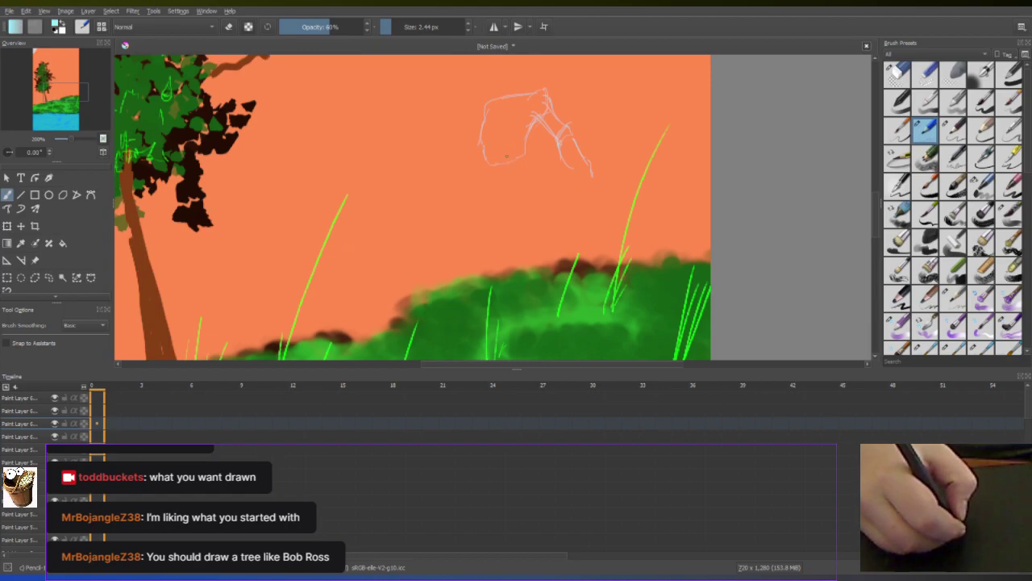
pyautogui.moveTo(485, 168)
pyautogui.mouseDown()
pyautogui.moveTo(491, 218)
pyautogui.moveTo(520, 206)
pyautogui.mouseUp()
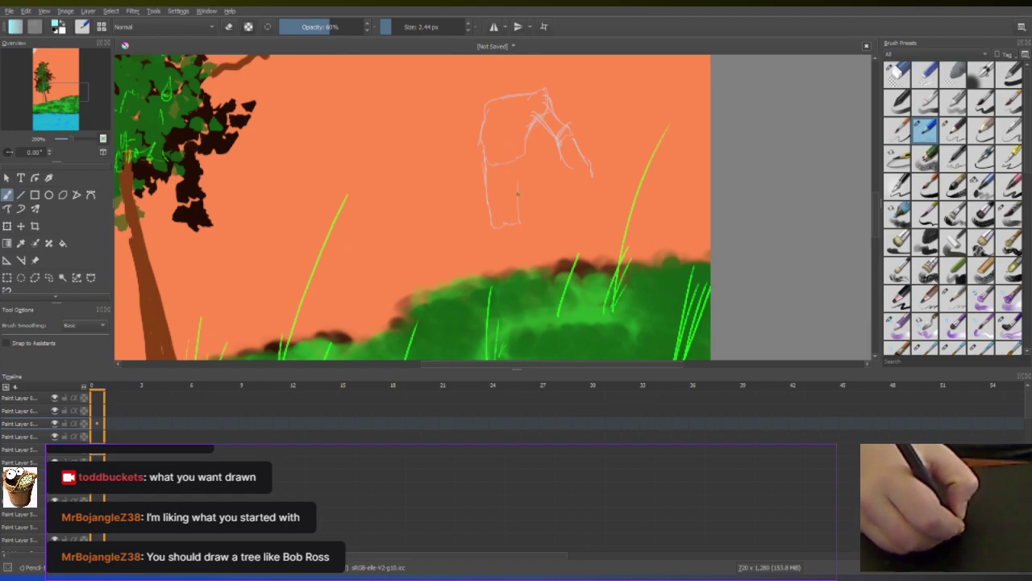
pyautogui.moveTo(523, 170)
pyautogui.mouseDown()
pyautogui.moveTo(534, 164)
pyautogui.moveTo(537, 176)
pyautogui.mouseUp()
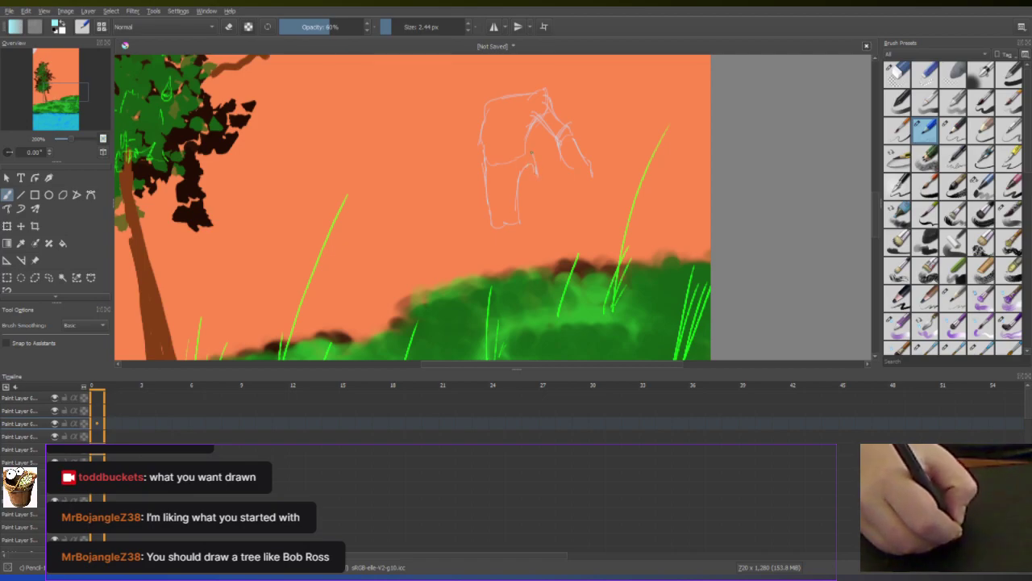
pyautogui.moveTo(500, 150)
pyautogui.mouseDown()
pyautogui.moveTo(487, 158)
pyautogui.moveTo(497, 165)
pyautogui.mouseUp()
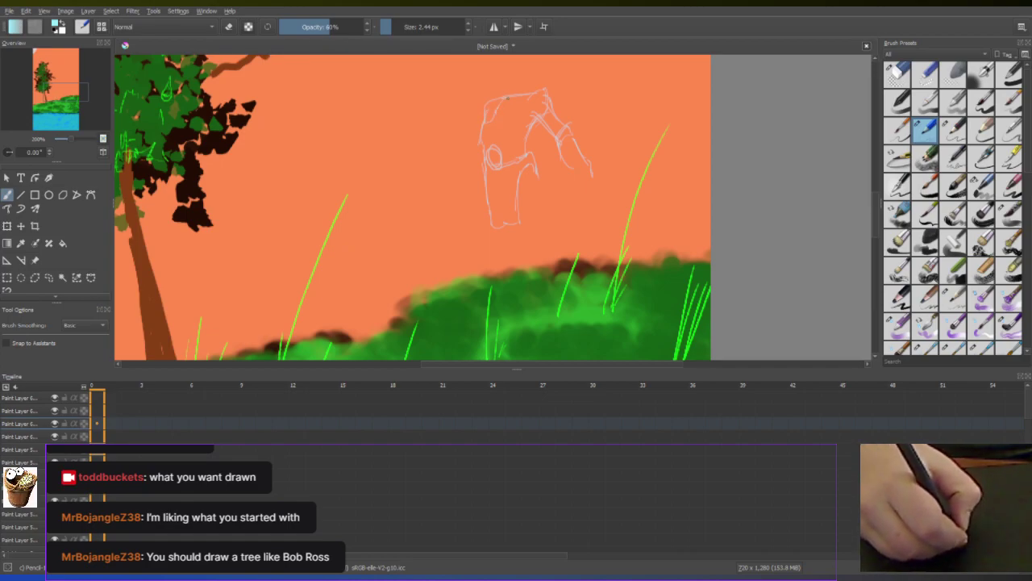
pyautogui.moveTo(495, 110); pyautogui.dragTo(529, 117)
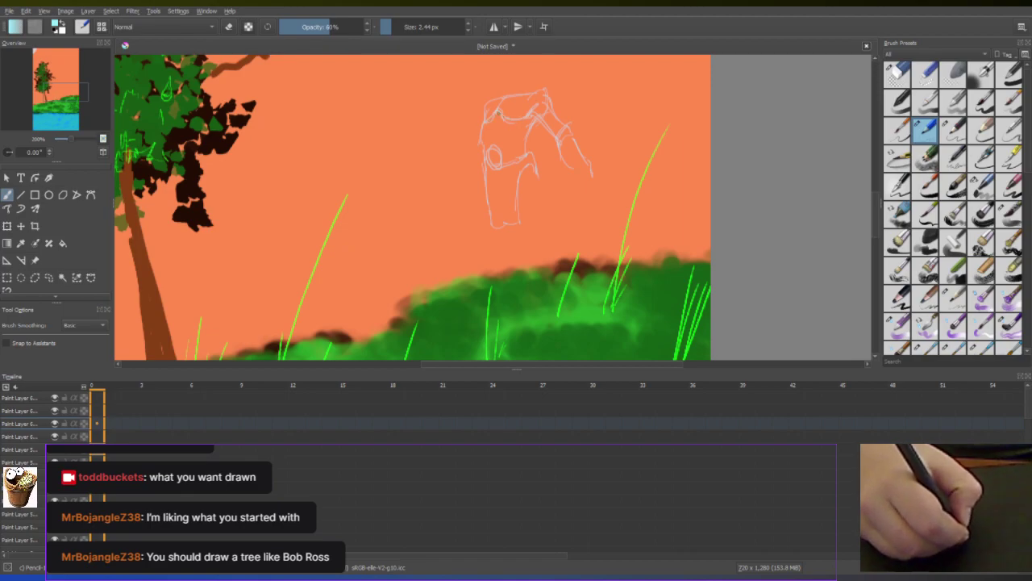
pyautogui.moveTo(496, 113); pyautogui.dragTo(493, 148)
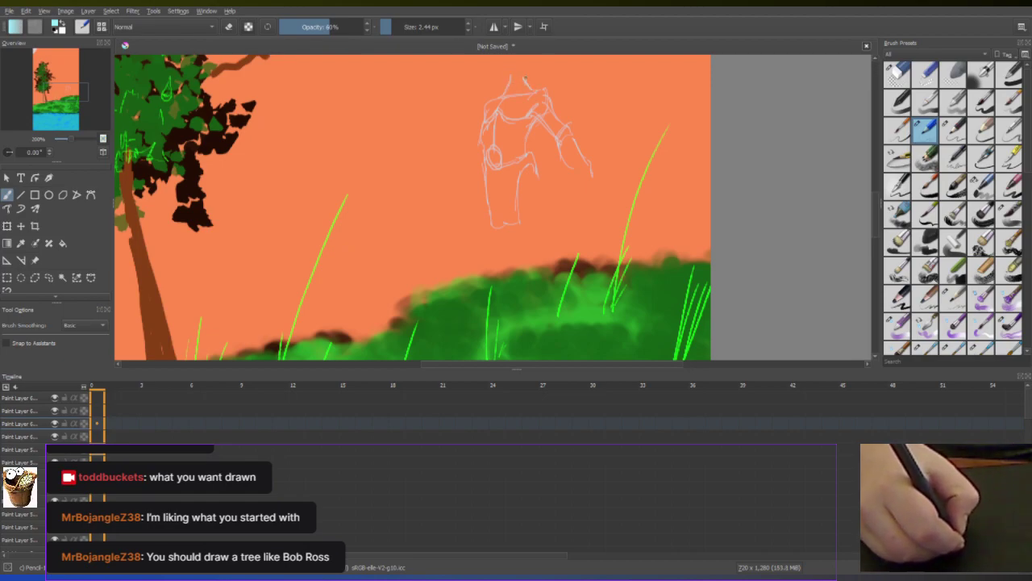
pyautogui.moveTo(507, 63)
pyautogui.mouseDown()
pyautogui.moveTo(527, 77)
pyautogui.moveTo(531, 62)
pyautogui.moveTo(517, 81)
pyautogui.moveTo(548, 102)
pyautogui.moveTo(609, 191)
pyautogui.moveTo(596, 192)
pyautogui.moveTo(609, 186)
pyautogui.moveTo(586, 198)
pyautogui.mouseUp()
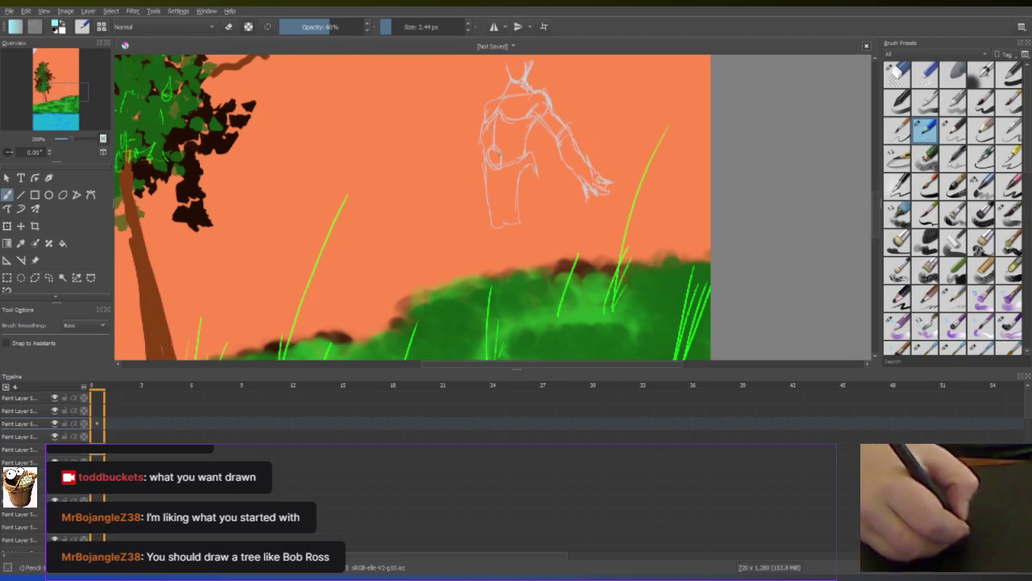
# Sketch the figure's two legs and feet reaching down onto the grass, plus the lowered arm's hand beside the hip
pyautogui.moveTo(532, 171)
pyautogui.mouseDown()
pyautogui.moveTo(567, 226)
pyautogui.moveTo(592, 300)
pyautogui.moveTo(582, 255)
pyautogui.moveTo(591, 292)
pyautogui.mouseUp()
pyautogui.moveTo(518, 206); pyautogui.dragTo(572, 279)
pyautogui.moveTo(545, 237)
pyautogui.mouseDown()
pyautogui.moveTo(584, 302)
pyautogui.moveTo(614, 326)
pyautogui.mouseUp()
pyautogui.moveTo(592, 303)
pyautogui.mouseDown()
pyautogui.moveTo(584, 320)
pyautogui.moveTo(596, 334)
pyautogui.mouseUp()
pyautogui.moveTo(592, 314)
pyautogui.mouseDown()
pyautogui.moveTo(600, 330)
pyautogui.moveTo(613, 326)
pyautogui.mouseUp()
pyautogui.moveTo(600, 330); pyautogui.dragTo(611, 323)
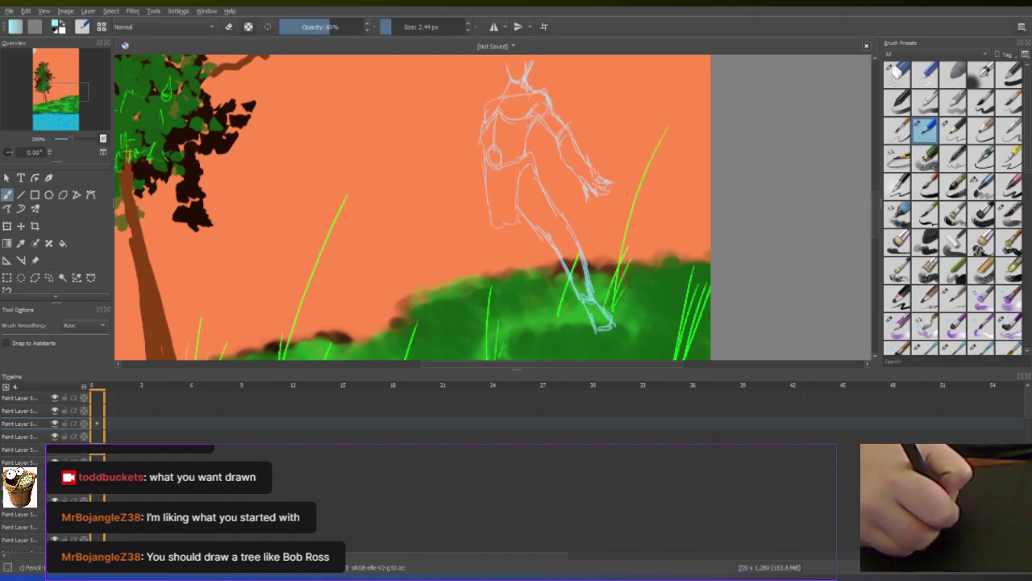
pyautogui.moveTo(485, 195)
pyautogui.mouseDown()
pyautogui.moveTo(499, 247)
pyautogui.moveTo(524, 284)
pyautogui.moveTo(529, 326)
pyautogui.mouseUp()
pyautogui.moveTo(523, 234)
pyautogui.mouseDown()
pyautogui.moveTo(548, 312)
pyautogui.moveTo(513, 336)
pyautogui.moveTo(546, 311)
pyautogui.mouseUp()
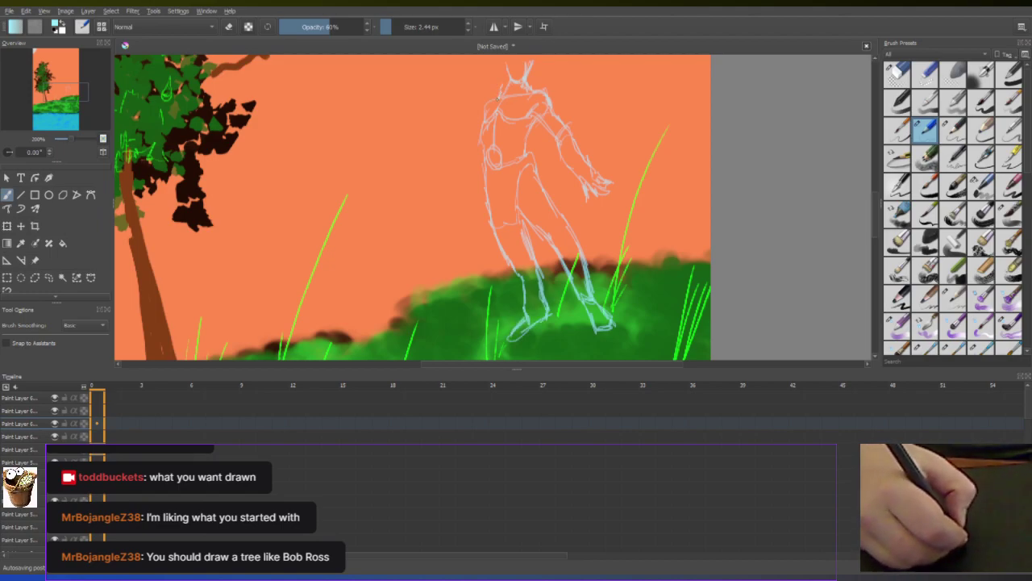
pyautogui.moveTo(480, 148)
pyautogui.mouseDown()
pyautogui.moveTo(473, 216)
pyautogui.moveTo(485, 222)
pyautogui.moveTo(488, 211)
pyautogui.mouseUp()
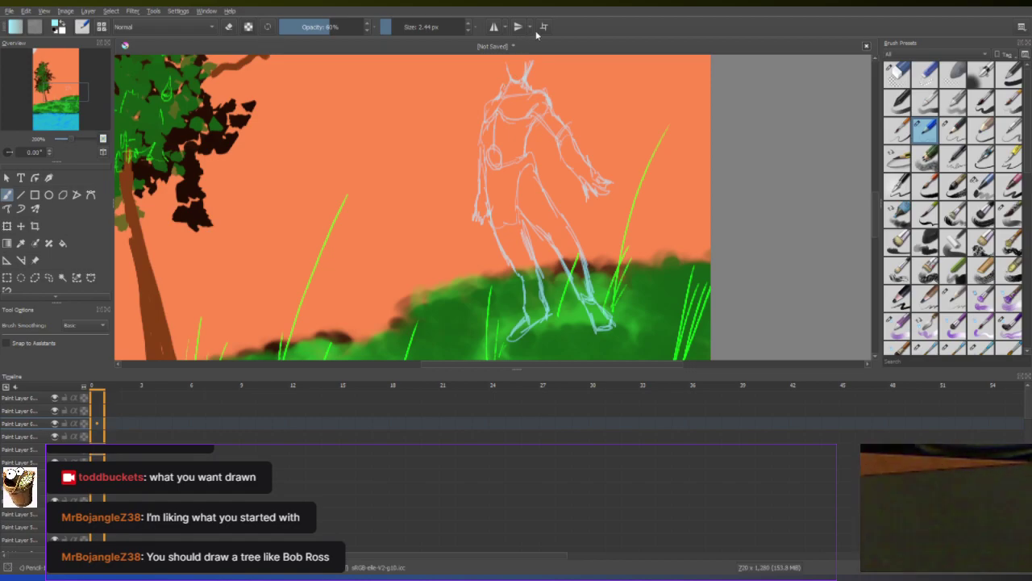
# Sketch an oval head on top of the figure's neck
pyautogui.scroll(2, 879, 203)
pyautogui.scroll(-2, 872, 210)
pyautogui.scroll(-1, 684, 166)
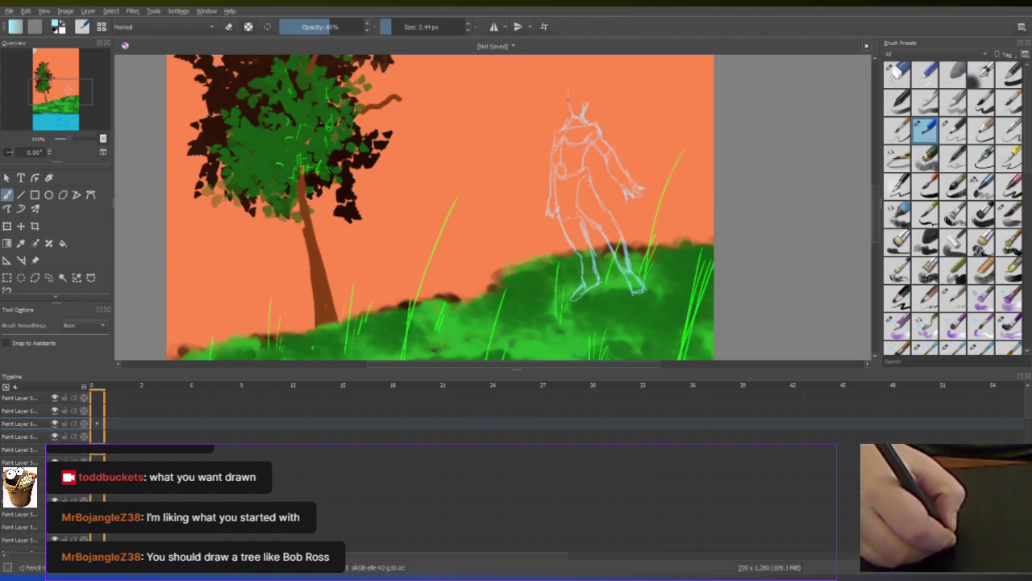
pyautogui.moveTo(579, 81); pyautogui.dragTo(588, 110)
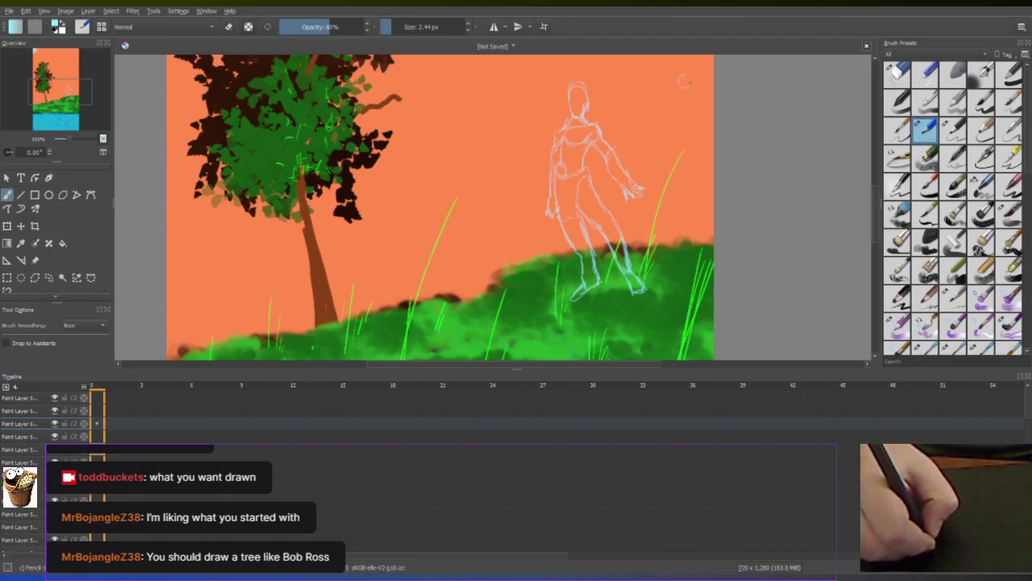
# Sketch a proportion guide beside the figure, with stacked ovals for head and torso, thin limbs and tick marks along the canvas edge
pyautogui.moveTo(682, 104); pyautogui.dragTo(691, 89)
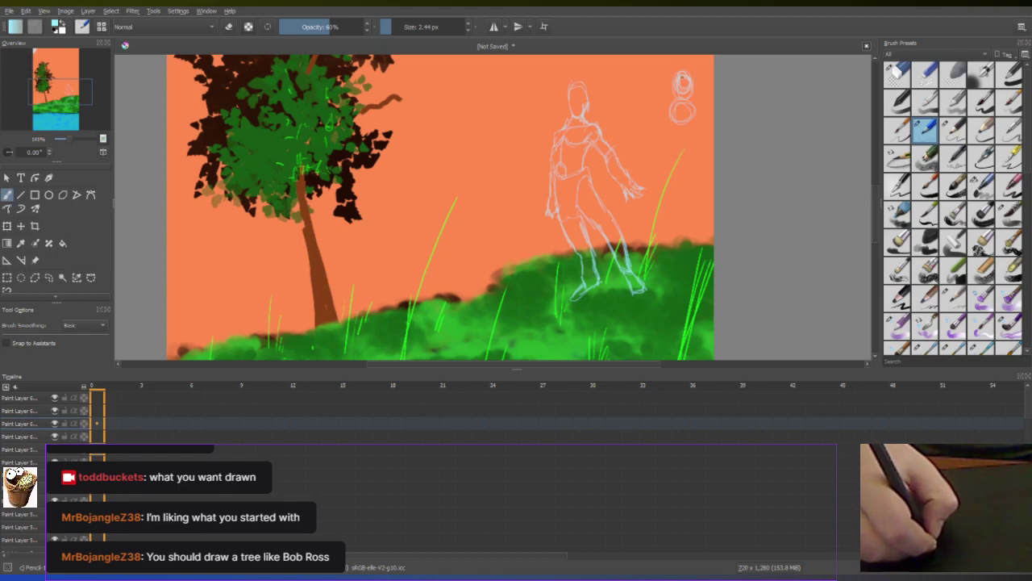
pyautogui.moveTo(684, 128)
pyautogui.mouseDown()
pyautogui.moveTo(676, 137)
pyautogui.moveTo(685, 128)
pyautogui.mouseUp()
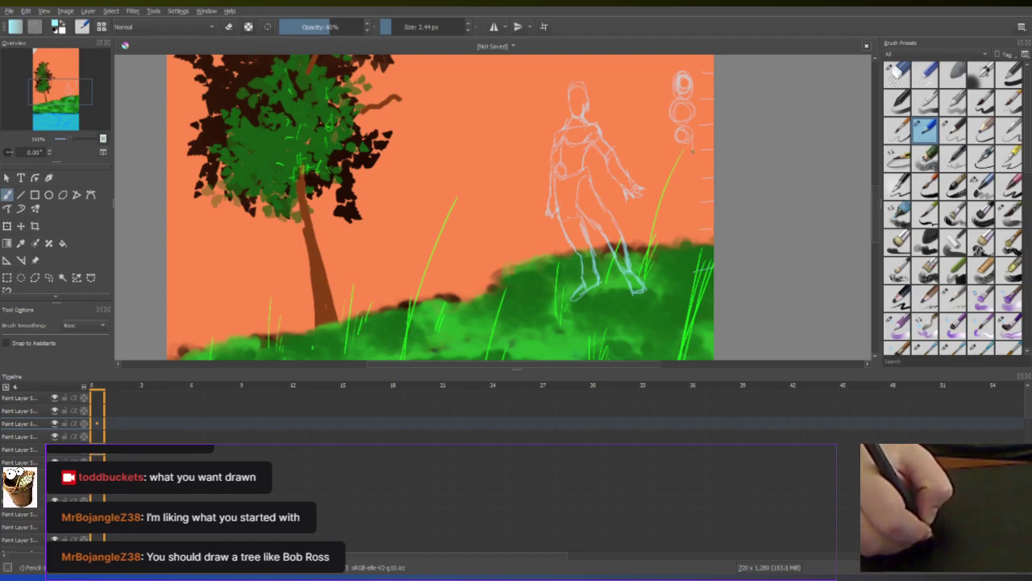
pyautogui.moveTo(694, 191)
pyautogui.mouseDown()
pyautogui.moveTo(692, 274)
pyautogui.moveTo(696, 255)
pyautogui.mouseUp()
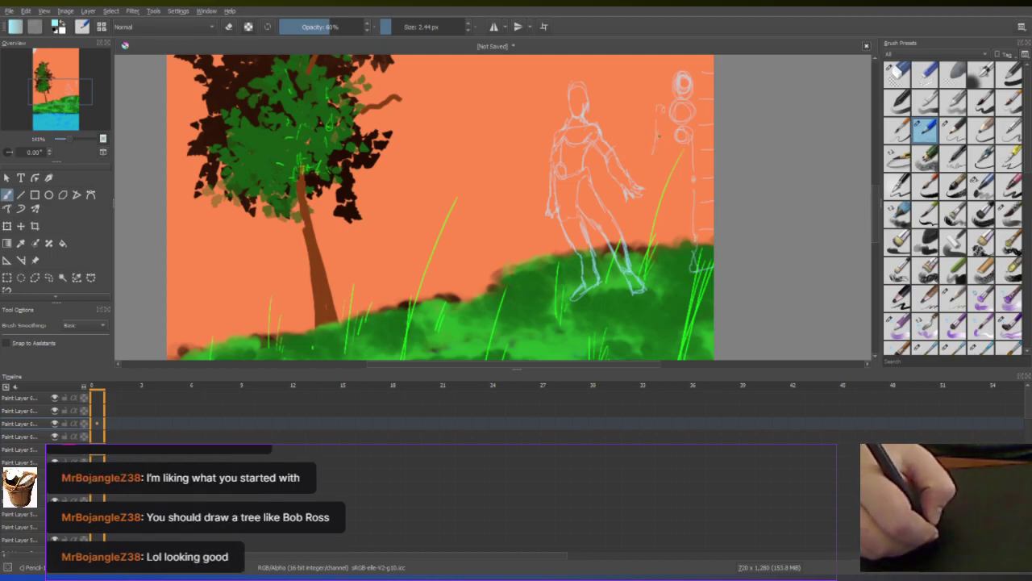
pyautogui.moveTo(658, 147)
pyautogui.mouseDown()
pyautogui.moveTo(660, 190)
pyautogui.moveTo(674, 190)
pyautogui.moveTo(670, 276)
pyautogui.mouseUp()
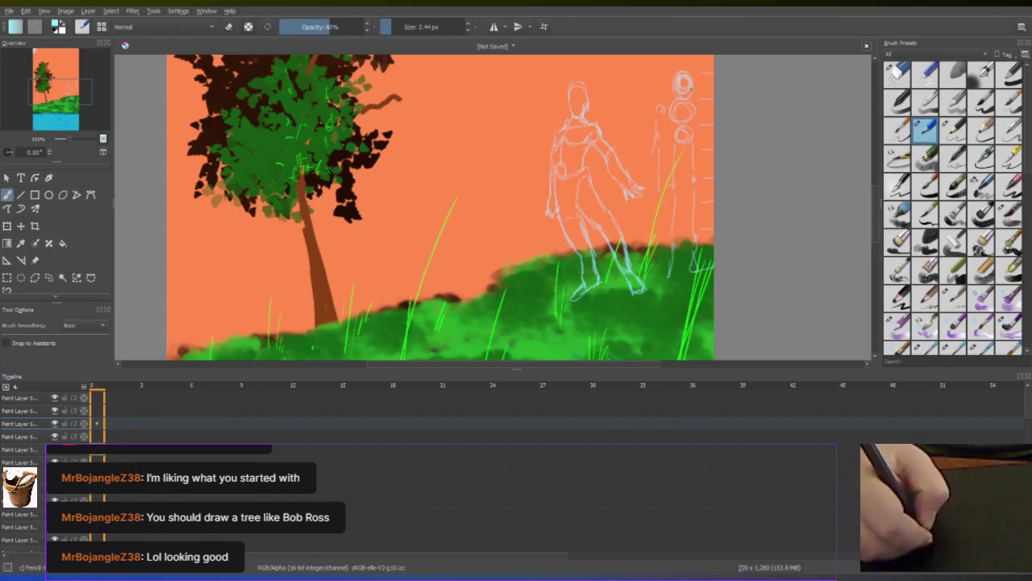
pyautogui.moveTo(684, 71)
pyautogui.mouseDown()
pyautogui.moveTo(672, 70)
pyautogui.moveTo(689, 72)
pyautogui.mouseUp()
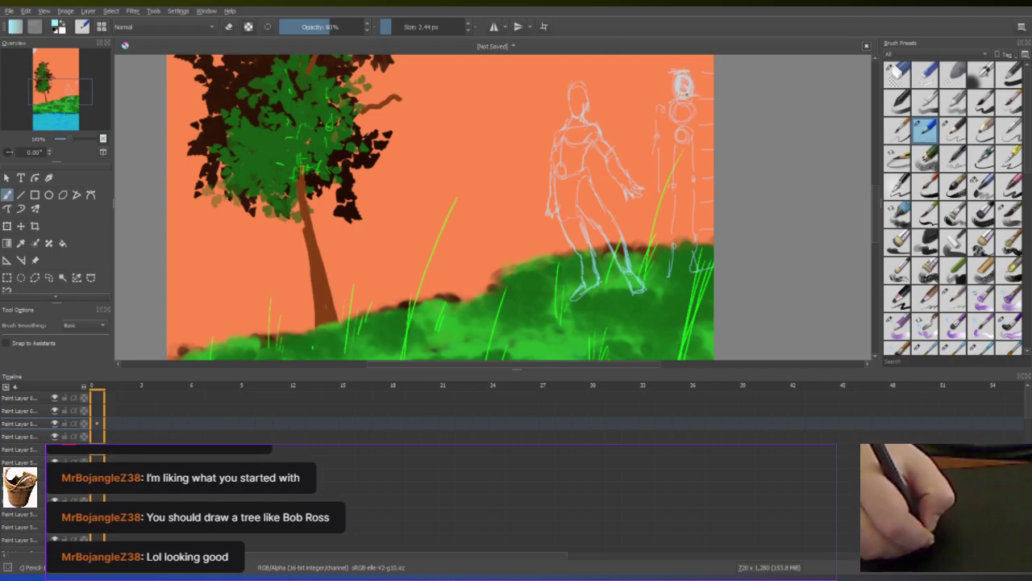
# Add a brimmed hat, a collar around the neck and facial lines to the sketched figure
pyautogui.moveTo(558, 92); pyautogui.dragTo(598, 76)
pyautogui.moveTo(555, 91)
pyautogui.mouseDown()
pyautogui.moveTo(569, 85)
pyautogui.moveTo(598, 117)
pyautogui.mouseUp()
pyautogui.moveTo(570, 117); pyautogui.dragTo(571, 126)
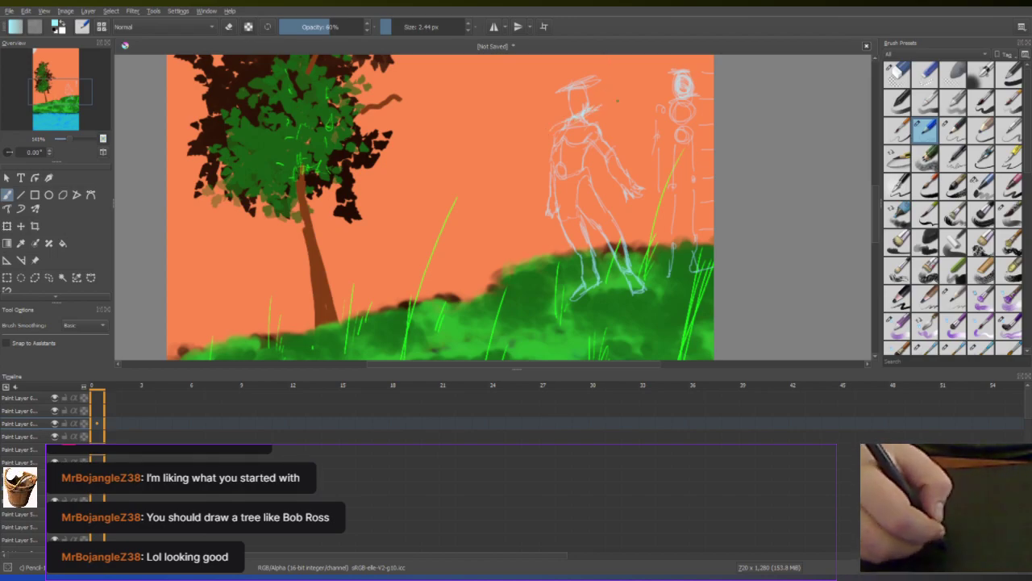
pyautogui.moveTo(570, 100); pyautogui.dragTo(575, 107)
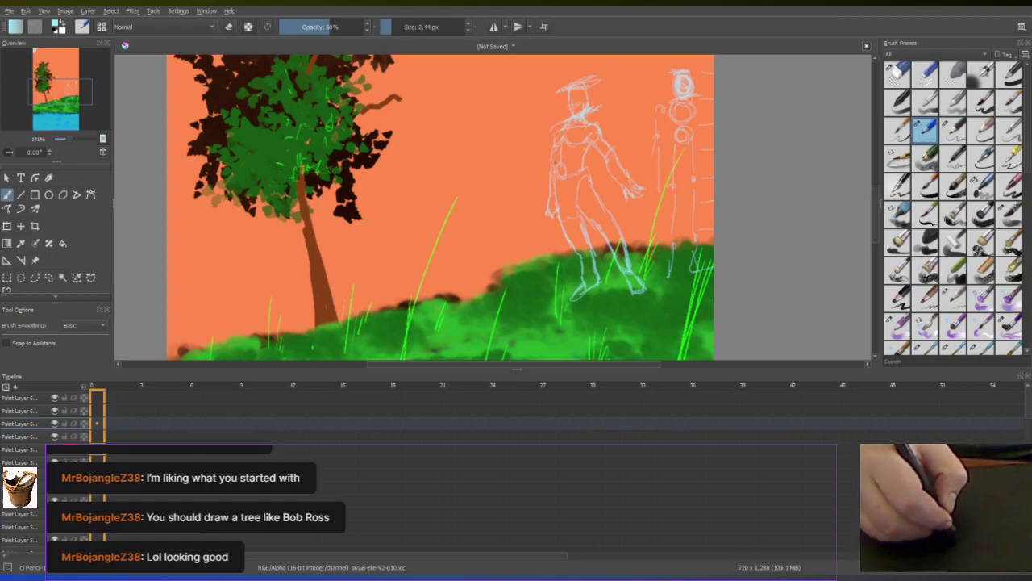
# Sketch clothing bands across the figure's waist and hips, a knee detail, and shoes with ground lines around both feet
pyautogui.moveTo(557, 157); pyautogui.dragTo(578, 152)
pyautogui.moveTo(560, 192); pyautogui.dragTo(587, 182)
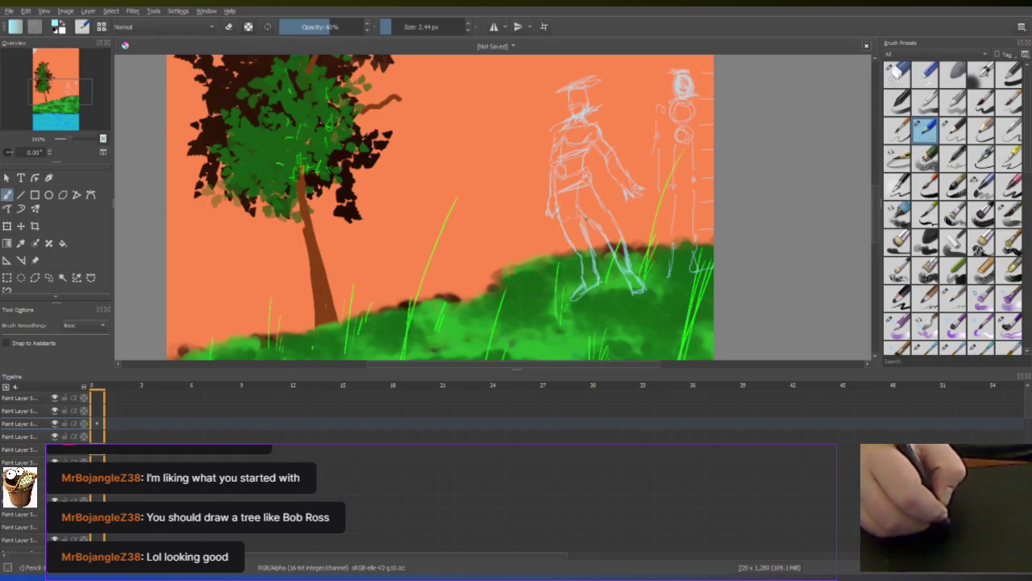
pyautogui.moveTo(606, 230); pyautogui.dragTo(617, 233)
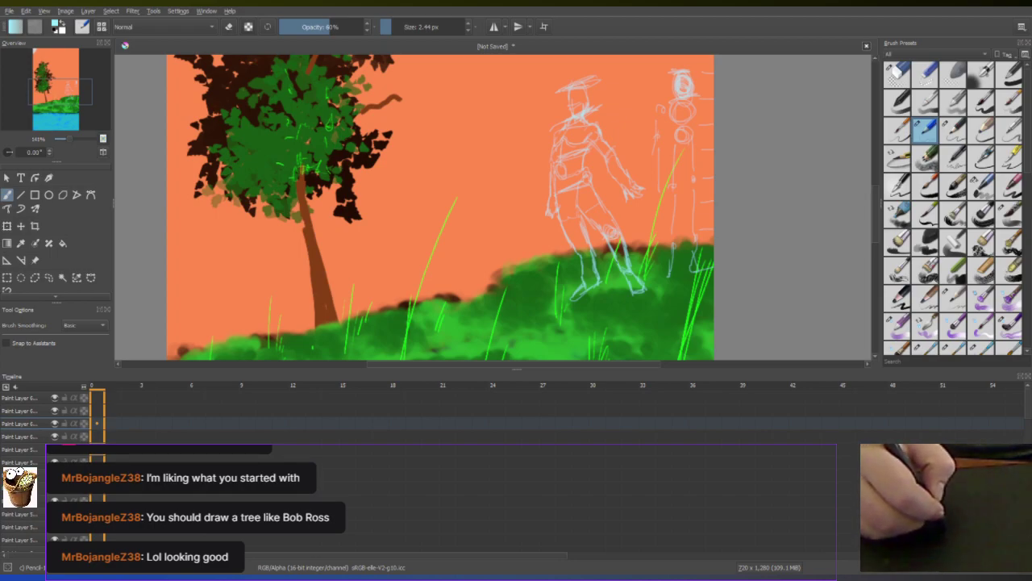
pyautogui.moveTo(628, 298)
pyautogui.mouseDown()
pyautogui.moveTo(635, 290)
pyautogui.moveTo(649, 302)
pyautogui.mouseUp()
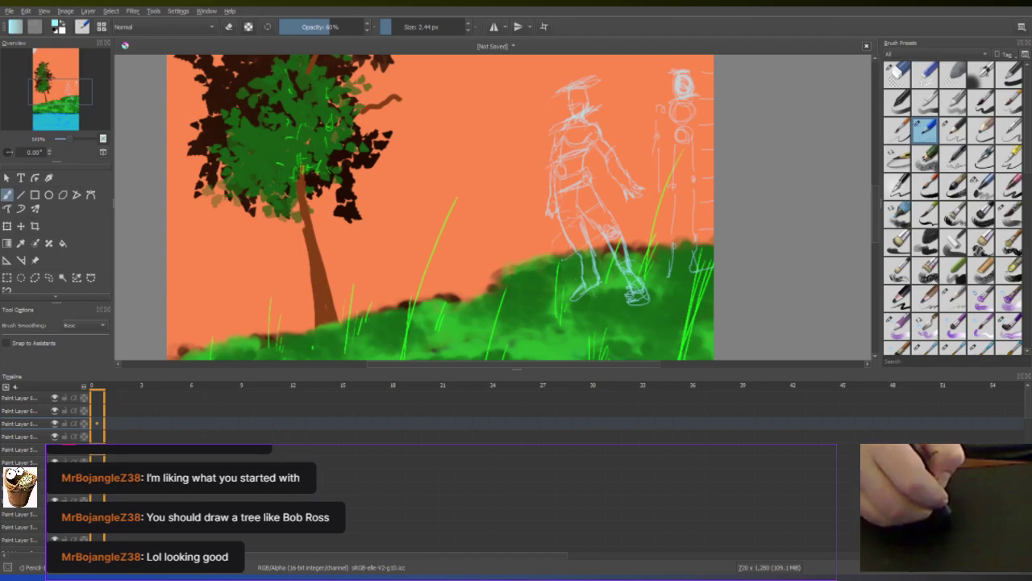
pyautogui.moveTo(611, 300)
pyautogui.mouseDown()
pyautogui.moveTo(569, 330)
pyautogui.moveTo(601, 307)
pyautogui.moveTo(587, 313)
pyautogui.mouseUp()
pyautogui.moveTo(595, 288); pyautogui.dragTo(568, 323)
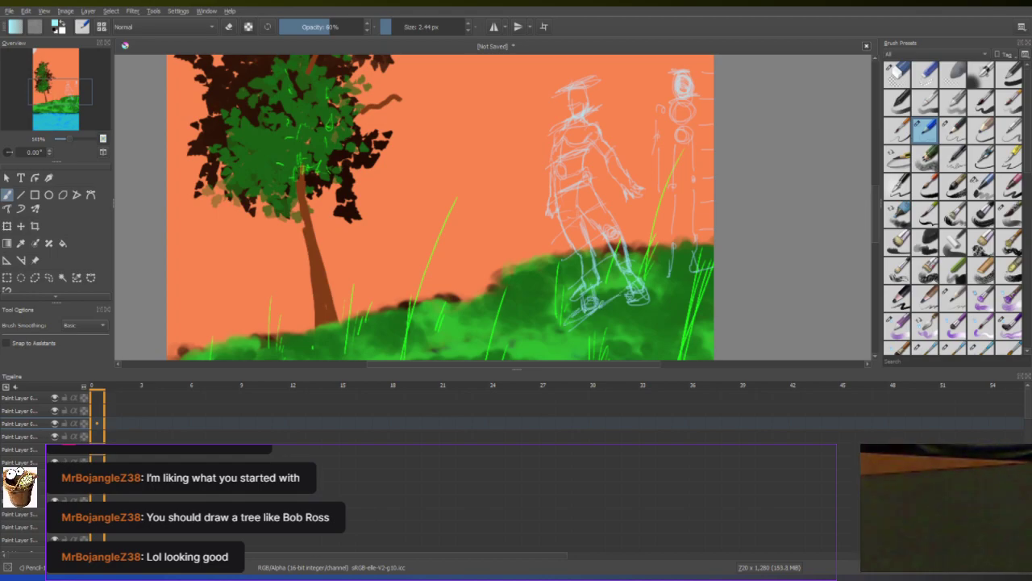
pyautogui.click(925, 75)
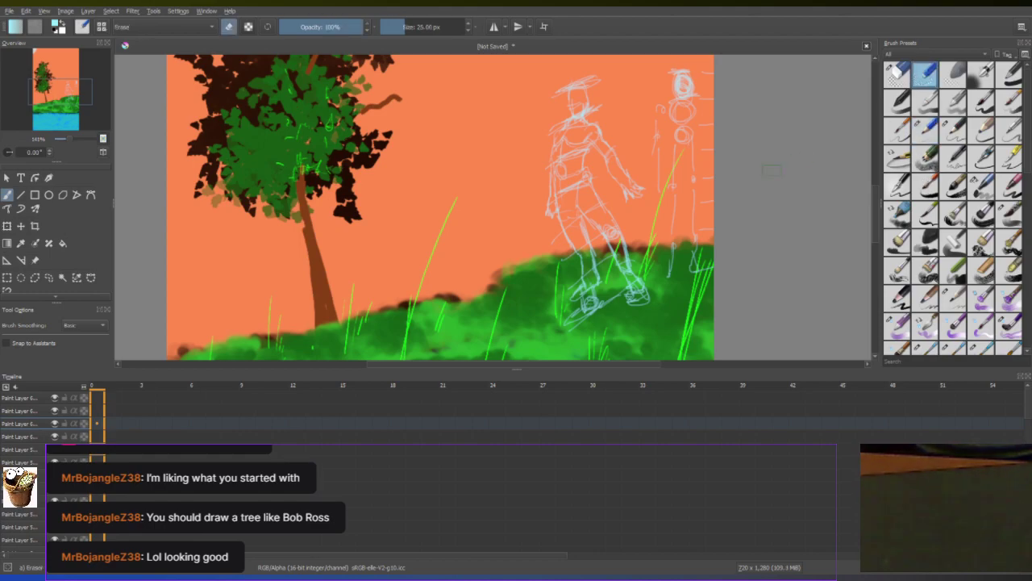
pyautogui.moveTo(567, 290); pyautogui.dragTo(580, 300)
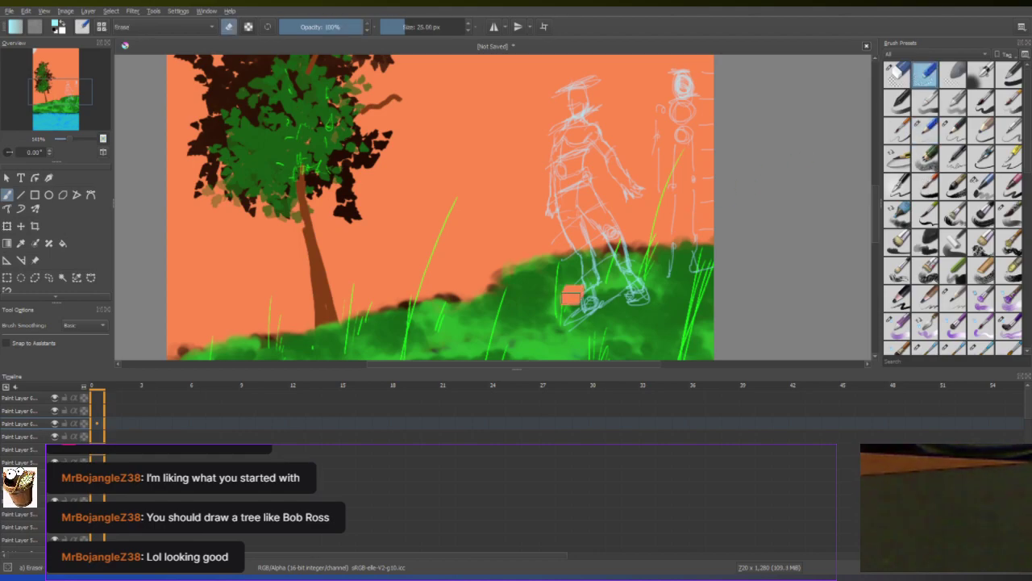
pyautogui.hotkey('ctrl', 'z')
pyautogui.scroll(-3, 668, 173)
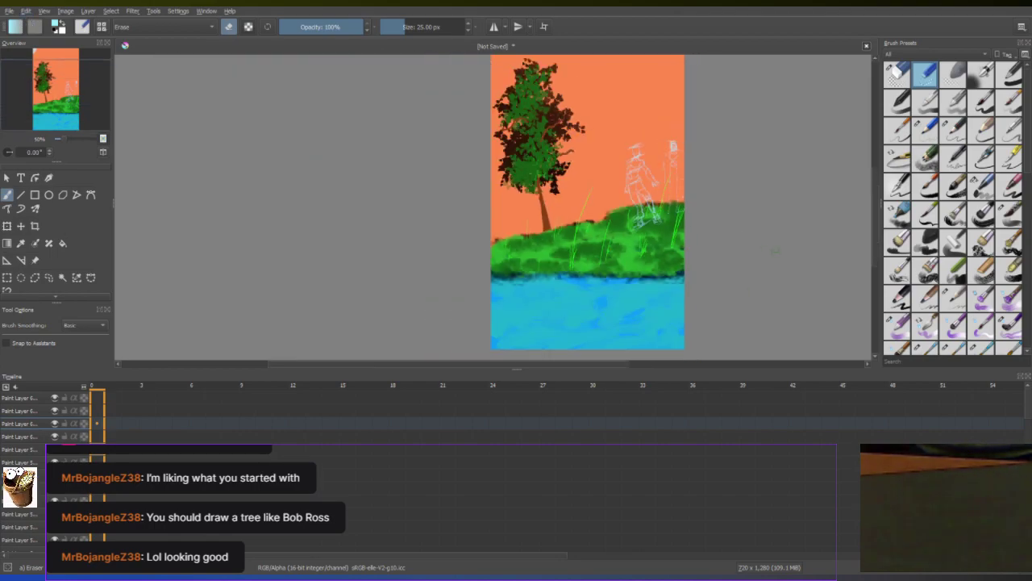
pyautogui.scroll(3, 680, 250)
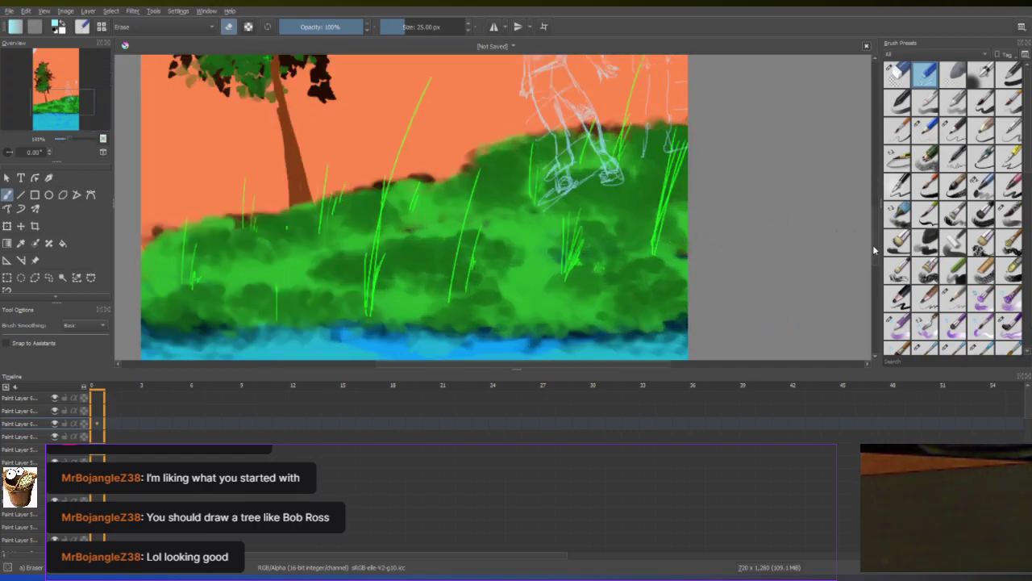
pyautogui.scroll(5, 874, 246)
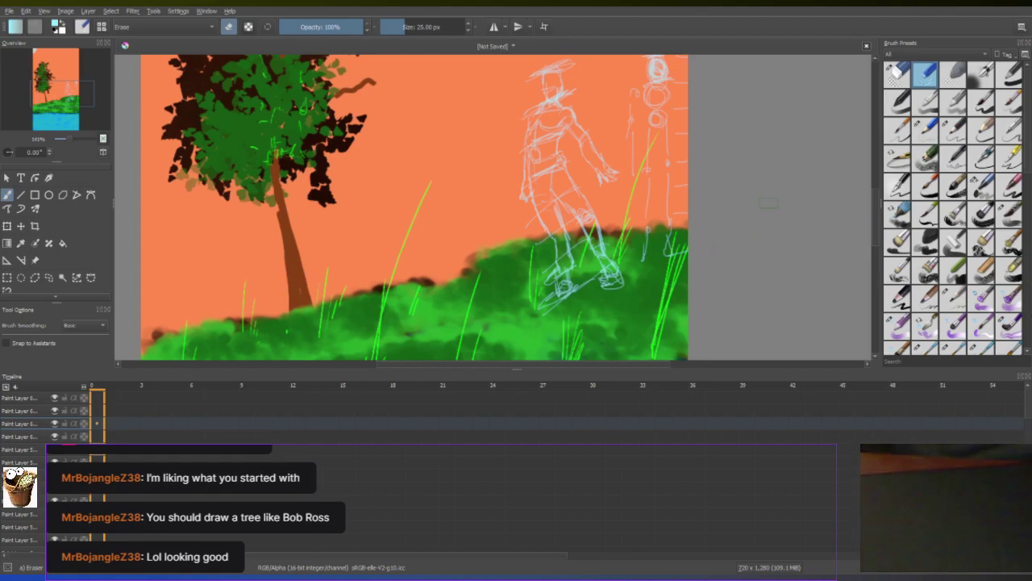
# Outline the figure's legs, arms, torso and head in black over the pale sketch using the 6.43 px Pencil-2 brush
pyautogui.press('2')
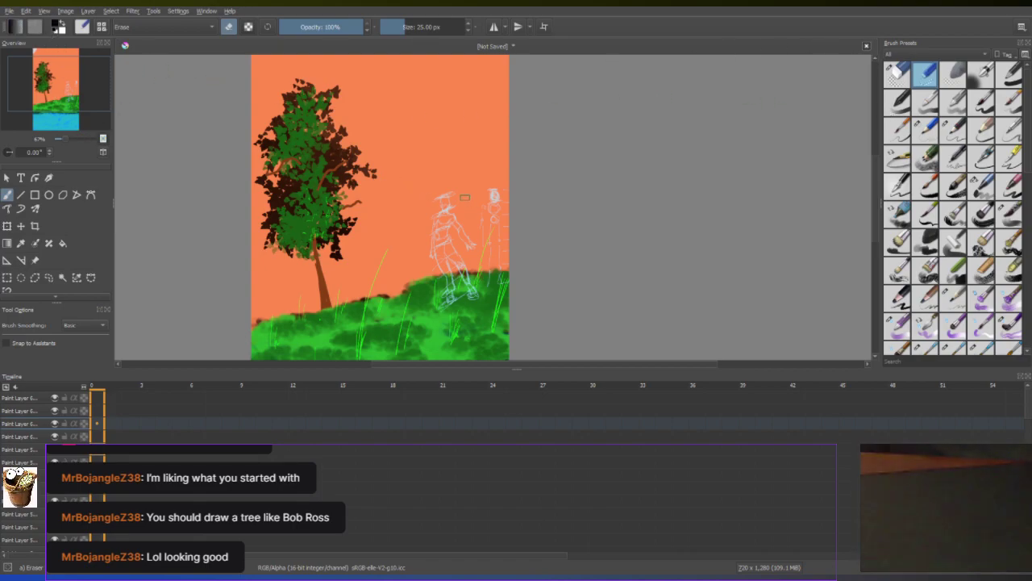
pyautogui.click(954, 132)
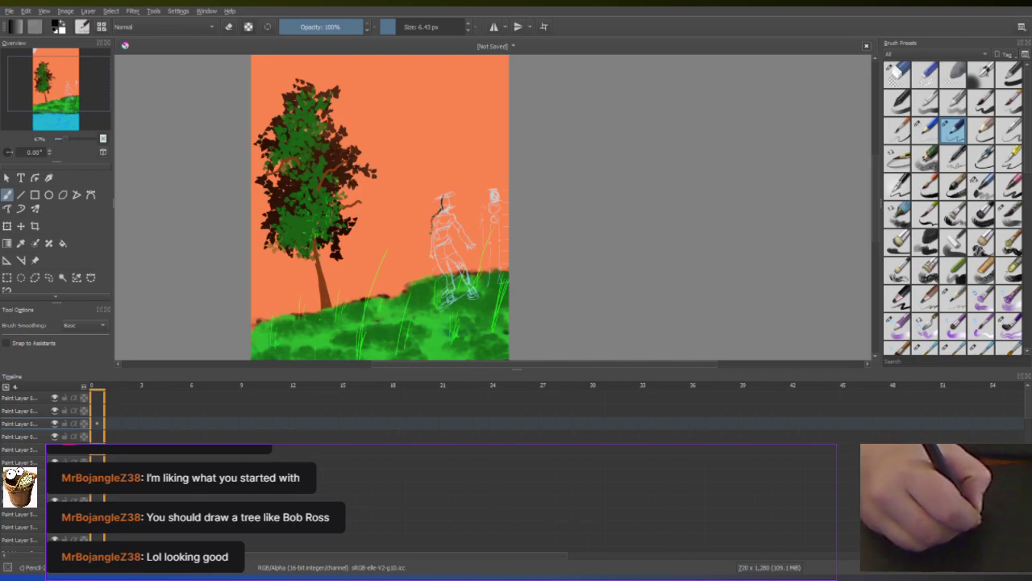
pyautogui.moveTo(435, 223)
pyautogui.mouseDown()
pyautogui.moveTo(446, 311)
pyautogui.moveTo(460, 307)
pyautogui.moveTo(452, 264)
pyautogui.moveTo(494, 306)
pyautogui.mouseUp()
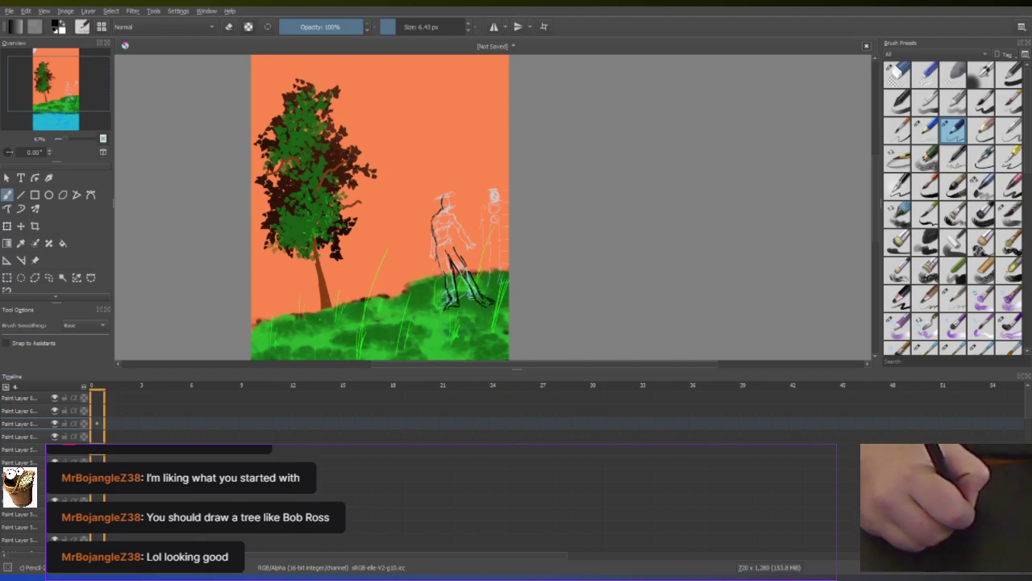
pyautogui.moveTo(450, 231)
pyautogui.mouseDown()
pyautogui.moveTo(453, 247)
pyautogui.moveTo(454, 234)
pyautogui.moveTo(468, 247)
pyautogui.moveTo(463, 231)
pyautogui.moveTo(478, 249)
pyautogui.moveTo(431, 251)
pyautogui.mouseUp()
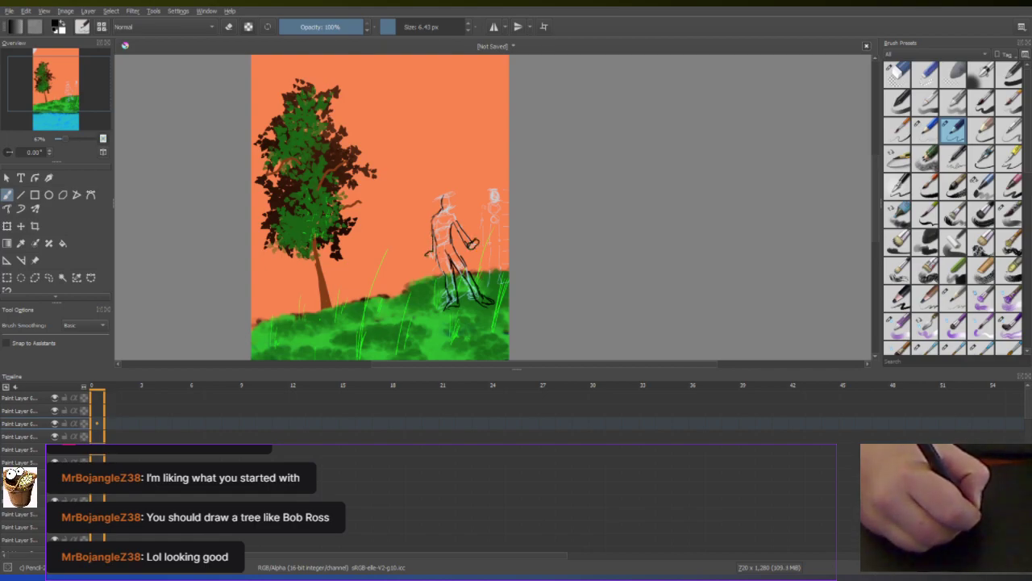
pyautogui.moveTo(444, 201); pyautogui.dragTo(444, 211)
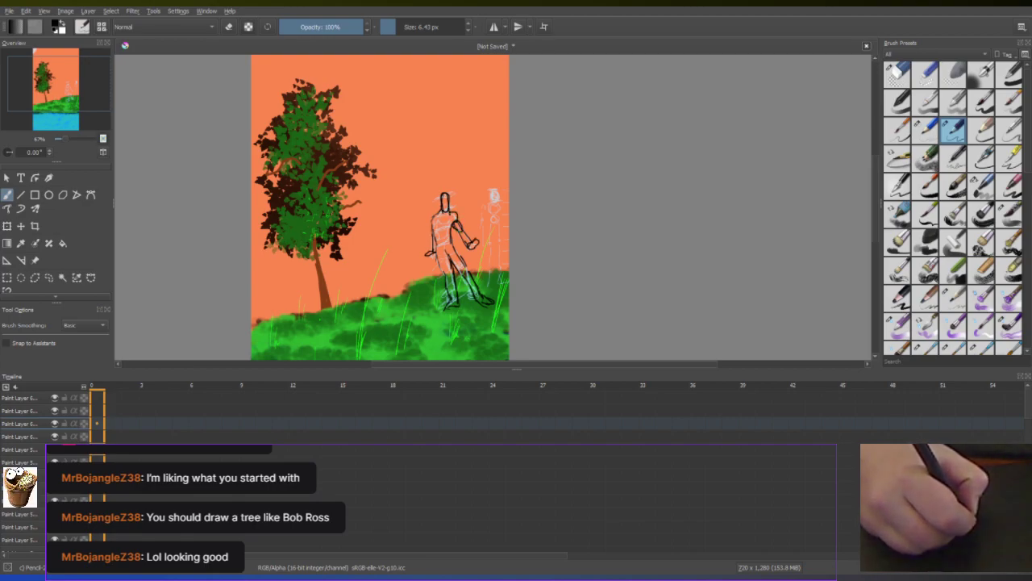
# Detail the figure's torso and trousers with black strokes, and draw a long pole from its rear hand toward the tree
pyautogui.moveTo(461, 228)
pyautogui.mouseDown()
pyautogui.moveTo(470, 239)
pyautogui.moveTo(453, 224)
pyautogui.moveTo(432, 226)
pyautogui.moveTo(450, 215)
pyautogui.moveTo(438, 258)
pyautogui.mouseUp()
pyautogui.moveTo(437, 255)
pyautogui.mouseDown()
pyautogui.moveTo(441, 271)
pyautogui.moveTo(455, 264)
pyautogui.moveTo(488, 303)
pyautogui.mouseUp()
pyautogui.moveTo(446, 266)
pyautogui.mouseDown()
pyautogui.moveTo(456, 304)
pyautogui.moveTo(450, 278)
pyautogui.mouseUp()
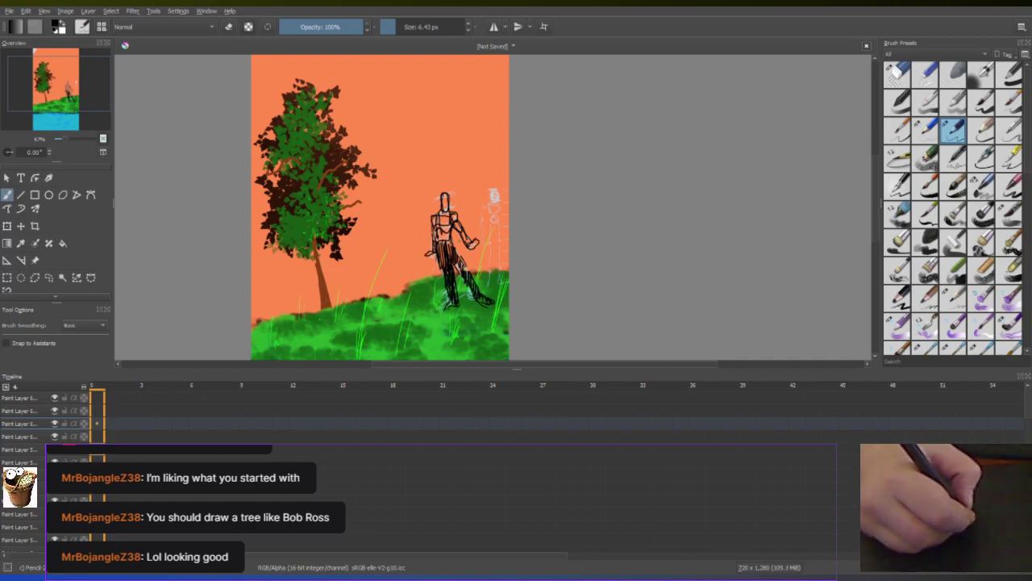
pyautogui.moveTo(425, 253)
pyautogui.mouseDown()
pyautogui.moveTo(359, 285)
pyautogui.moveTo(421, 255)
pyautogui.mouseUp()
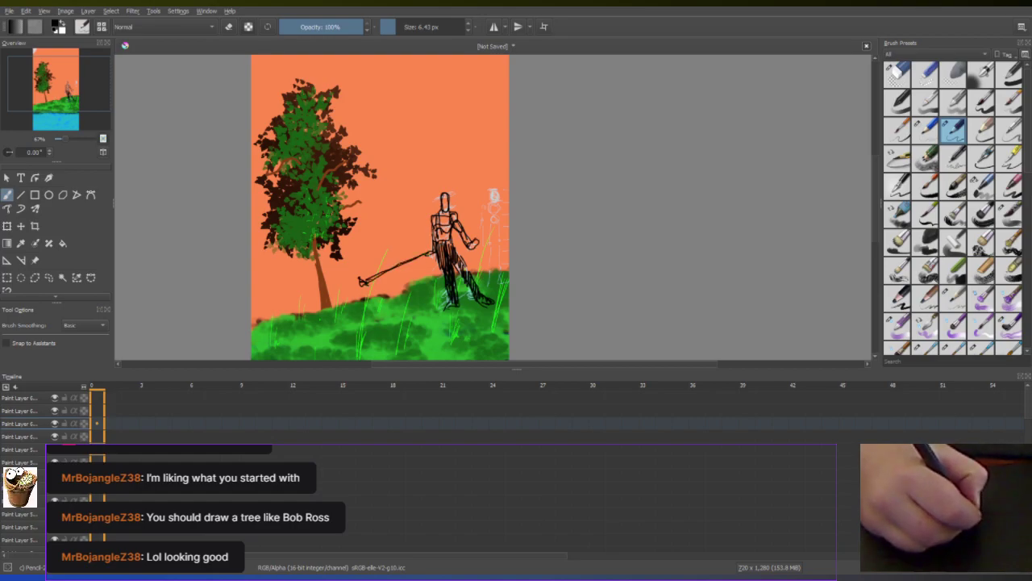
pyautogui.moveTo(451, 209); pyautogui.dragTo(500, 200)
pyautogui.moveTo(478, 240)
pyautogui.mouseDown()
pyautogui.moveTo(493, 194)
pyautogui.moveTo(497, 217)
pyautogui.moveTo(482, 213)
pyautogui.moveTo(481, 232)
pyautogui.mouseUp()
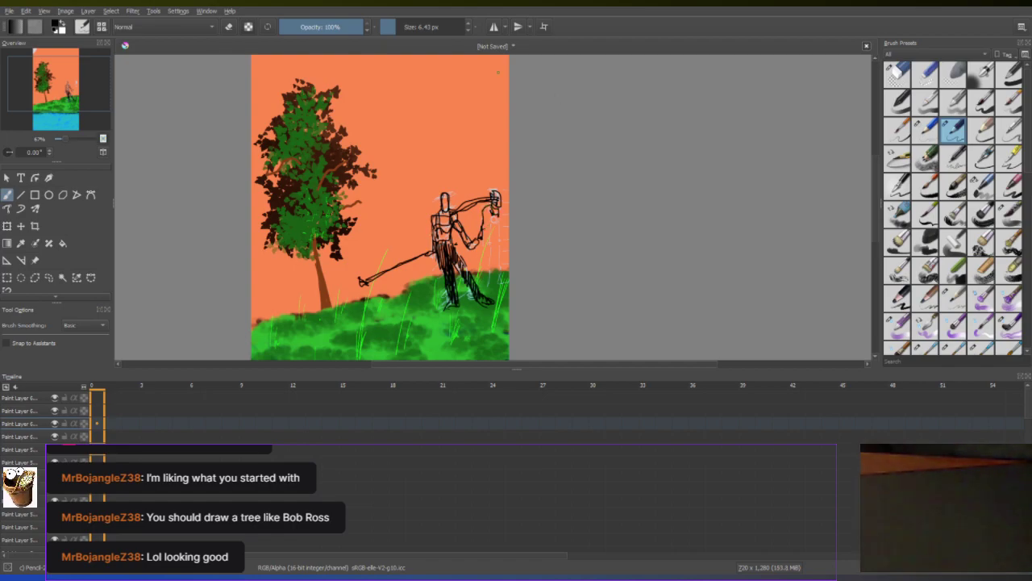
pyautogui.hotkey('ctrl', 'z')
pyautogui.hotkey('ctrl', 'z')
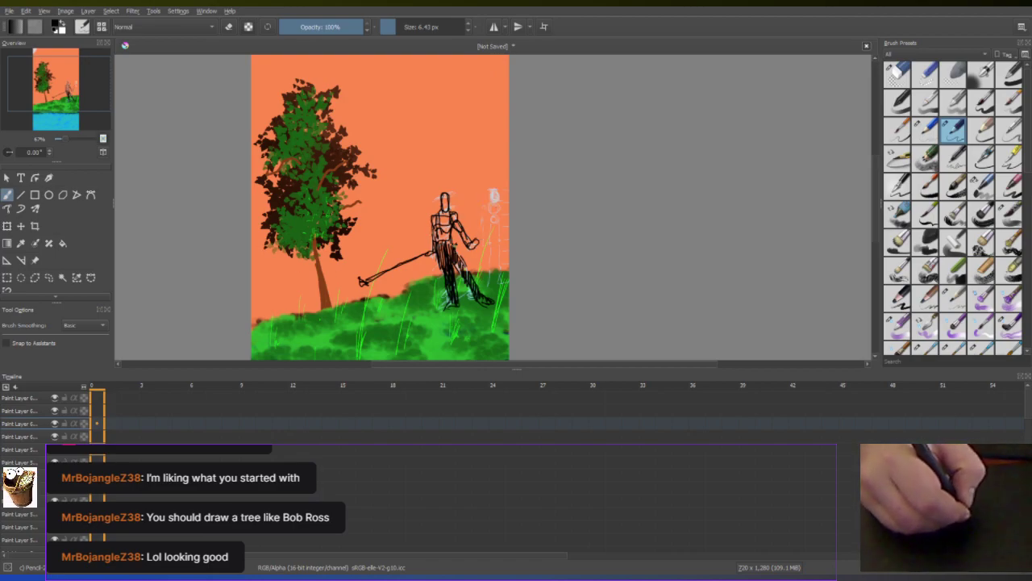
# Extend the pole behind the figure to its other side, thicken the shaft, and draw a ribbon streaming from the head
pyautogui.moveTo(465, 235)
pyautogui.mouseDown()
pyautogui.moveTo(496, 218)
pyautogui.moveTo(480, 224)
pyautogui.mouseUp()
pyautogui.moveTo(408, 263); pyautogui.dragTo(361, 282)
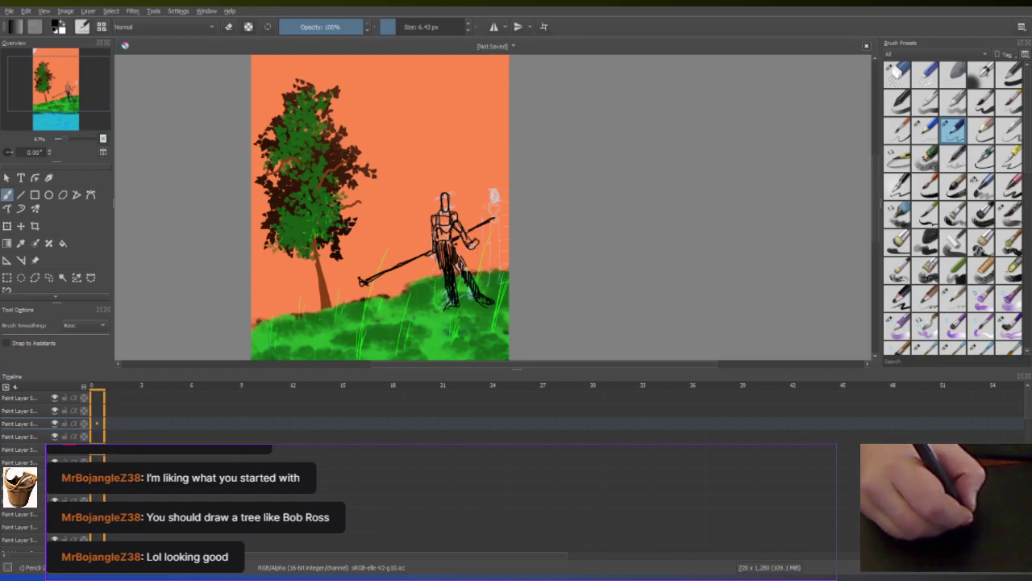
pyautogui.moveTo(433, 202); pyautogui.dragTo(403, 189)
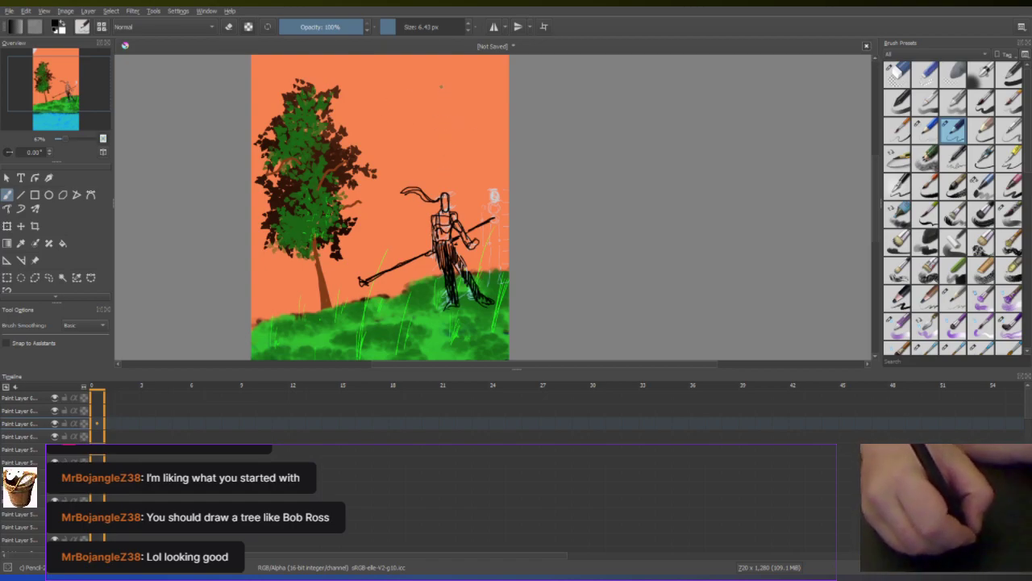
# Draw three small black birds in the orange sky around the tree and above the figure
pyautogui.moveTo(442, 84); pyautogui.dragTo(458, 78)
pyautogui.moveTo(366, 119); pyautogui.dragTo(375, 118)
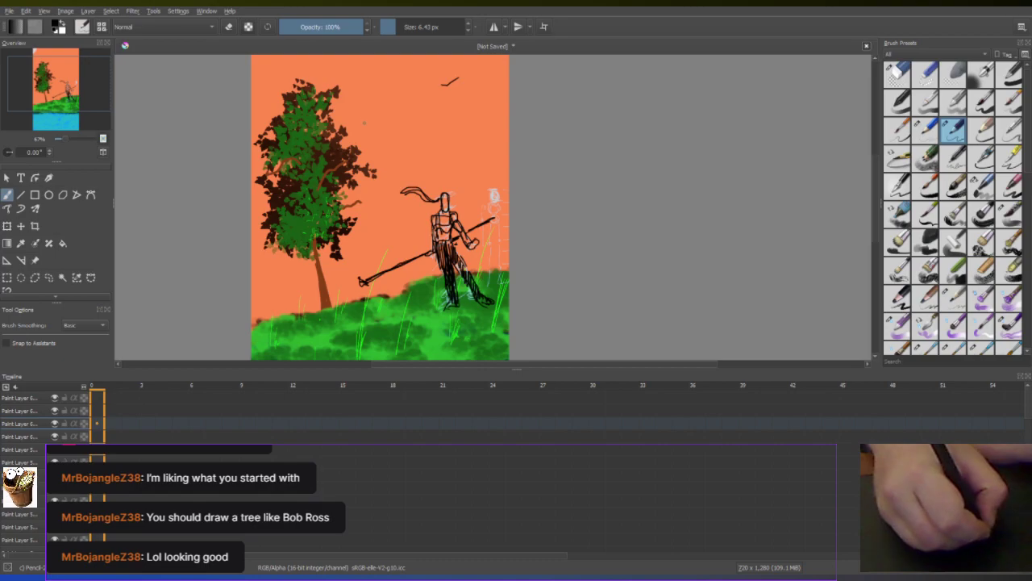
pyautogui.moveTo(472, 159); pyautogui.dragTo(482, 153)
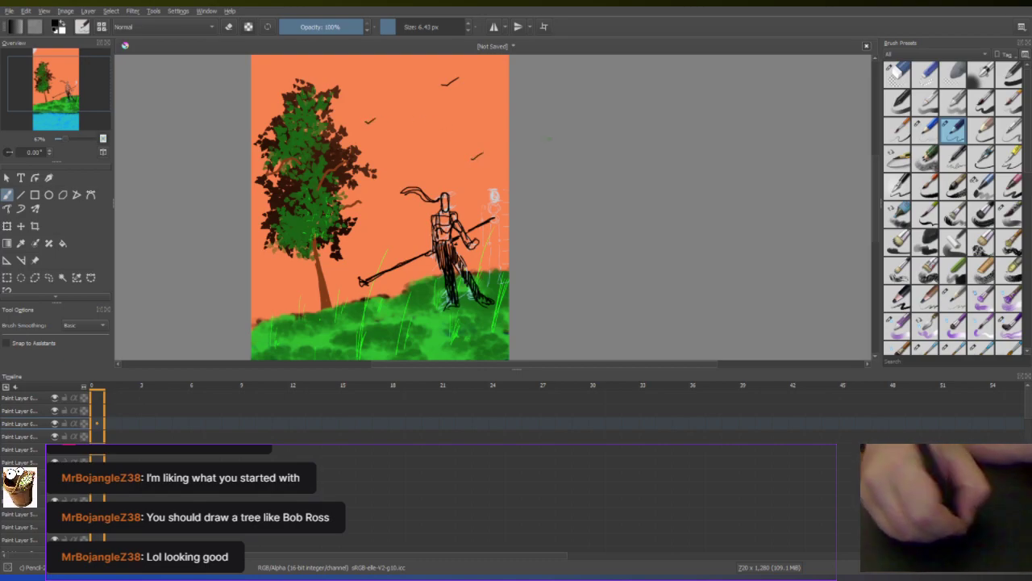
# Select a lower paint layer, pick a dark orange colour and choose the 85 px soft charcoal brush
pyautogui.click(36, 461)
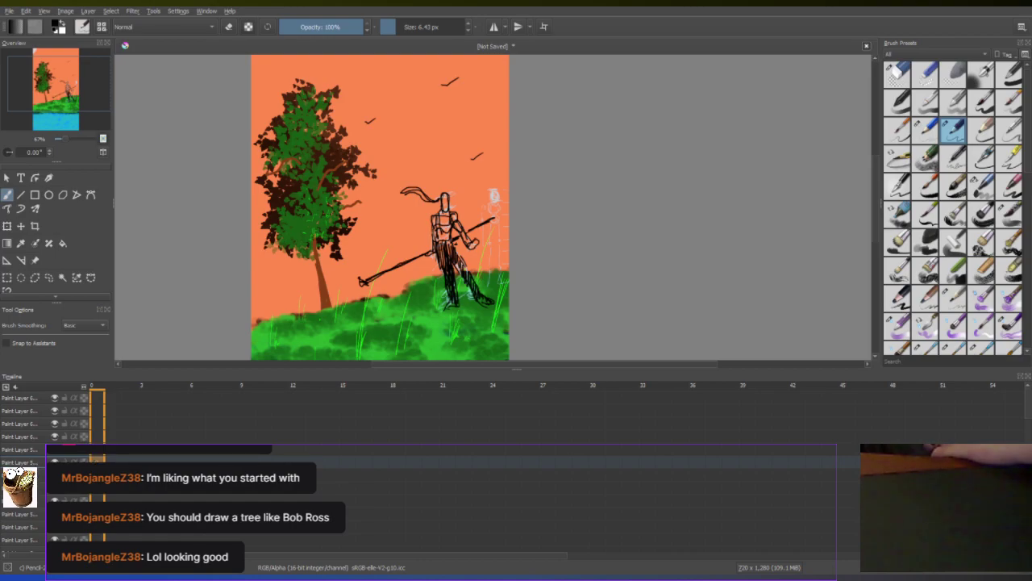
pyautogui.rightClick(369, 175)
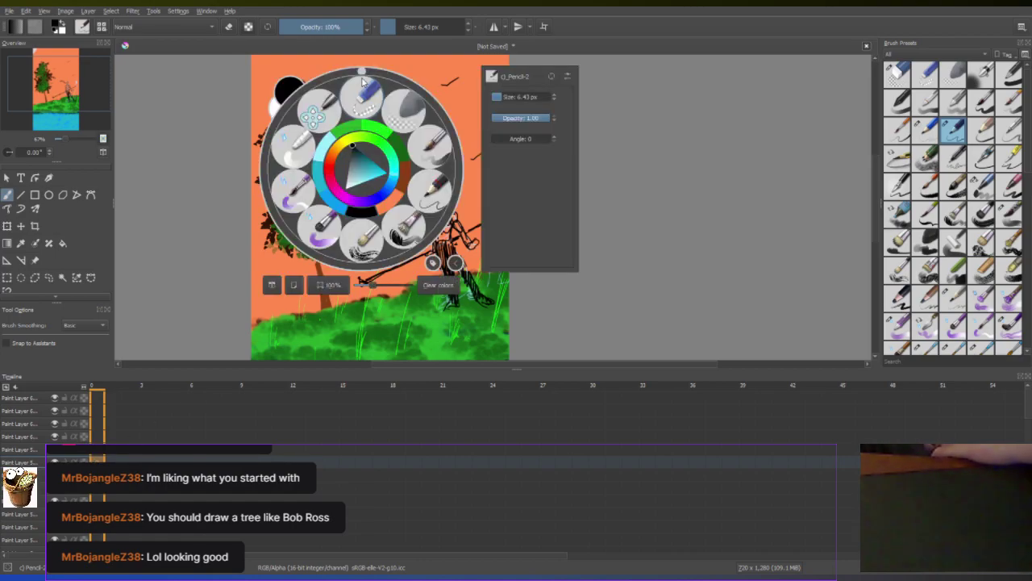
pyautogui.click(391, 192)
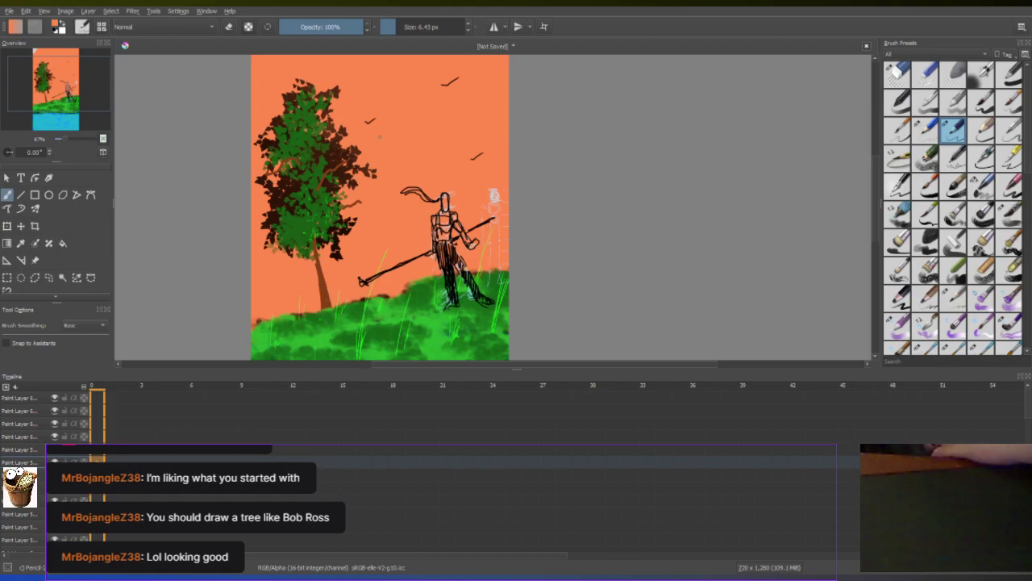
pyautogui.rightClick(382, 168)
pyautogui.click(366, 165)
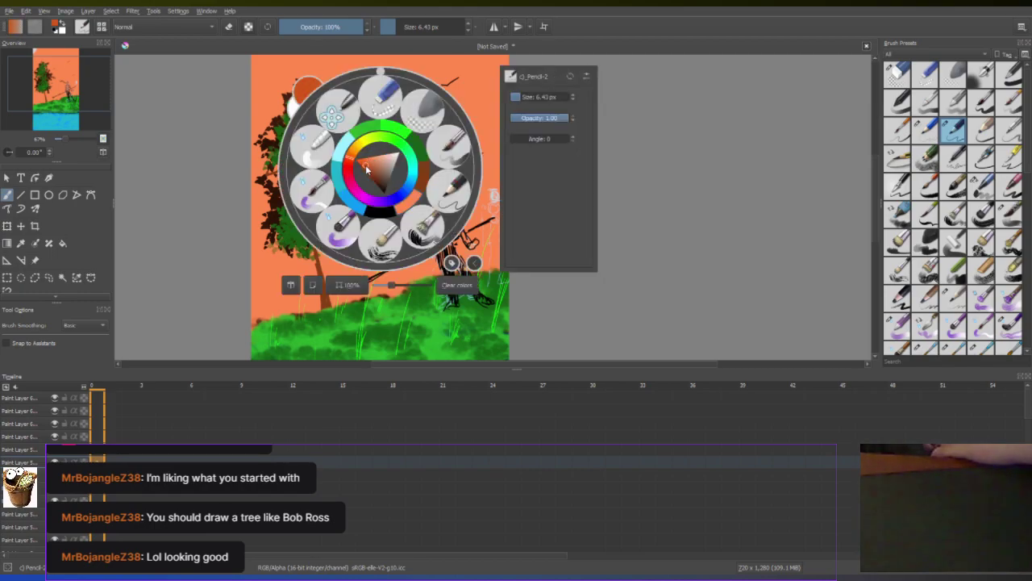
pyautogui.press('Escape')
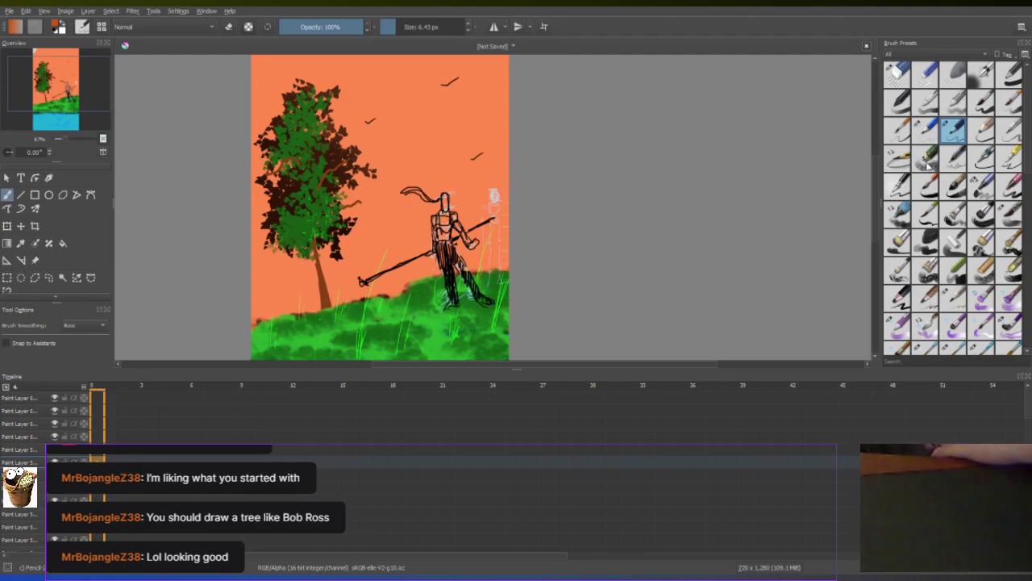
pyautogui.click(926, 242)
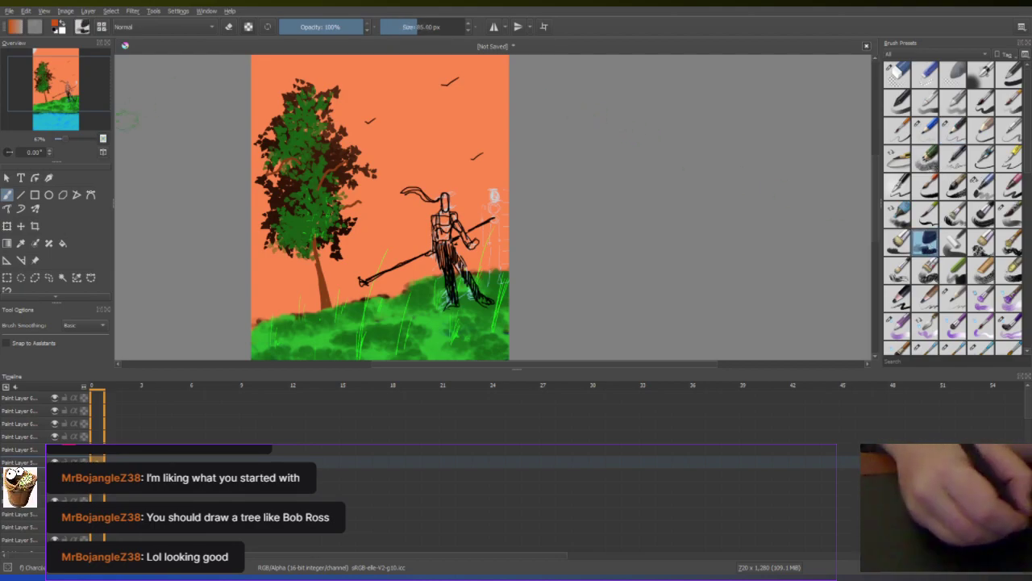
# Change the charcoal brush's colour to dark brown
pyautogui.press('-')
pyautogui.press('-')
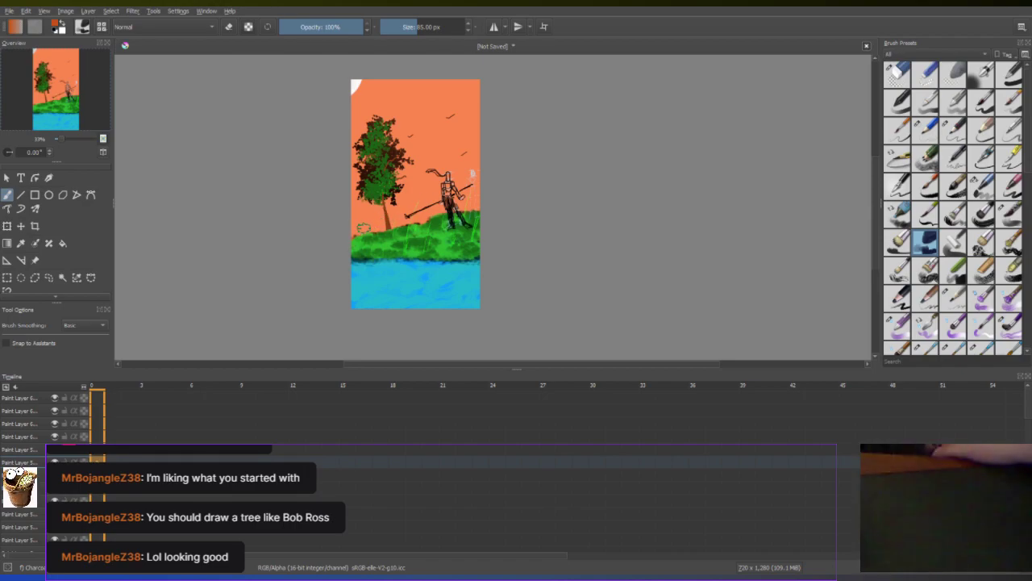
pyautogui.scroll(2, 347, 223)
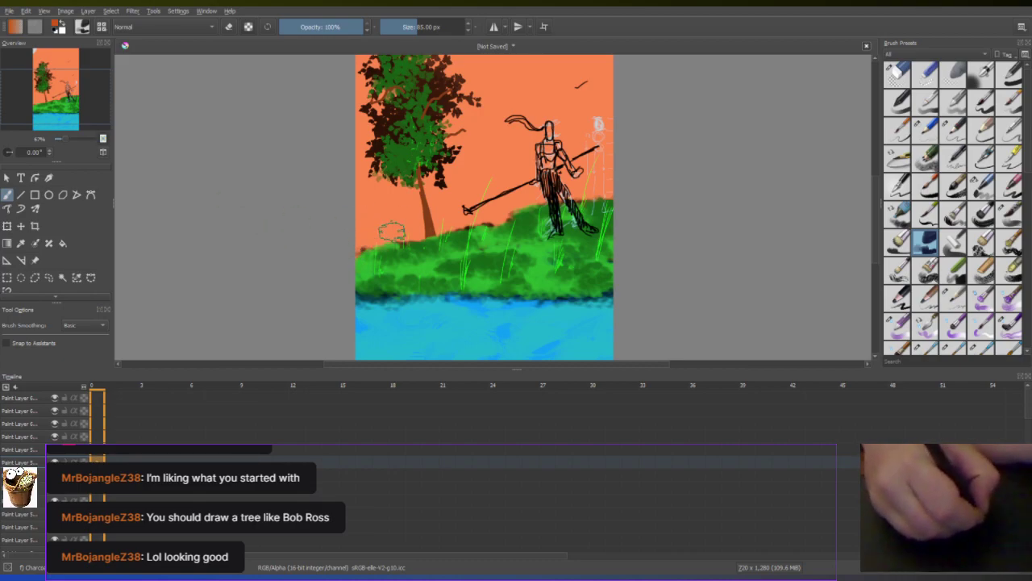
pyautogui.scroll(1, 442, 213)
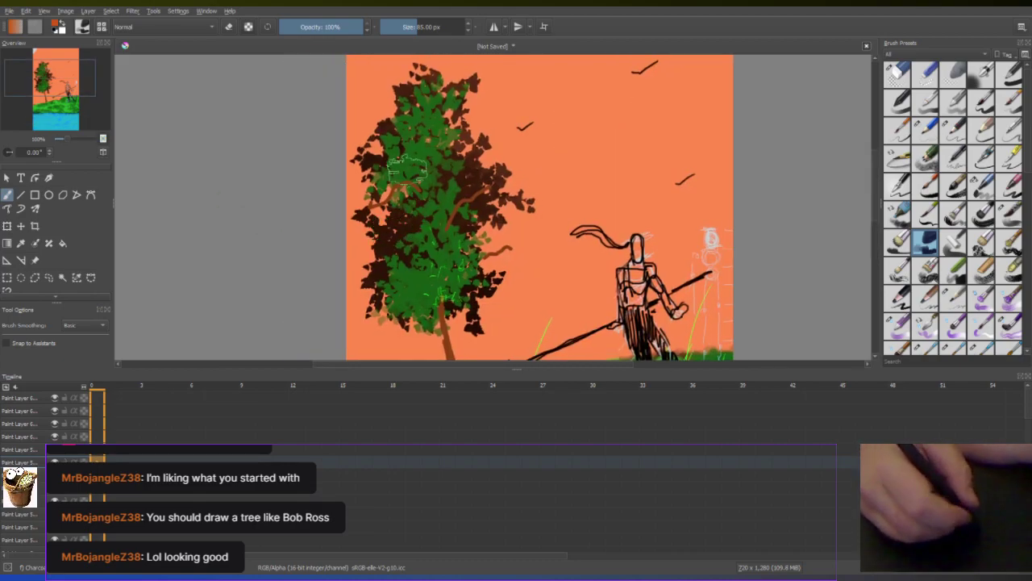
pyautogui.press('-')
pyautogui.rightClick(597, 165)
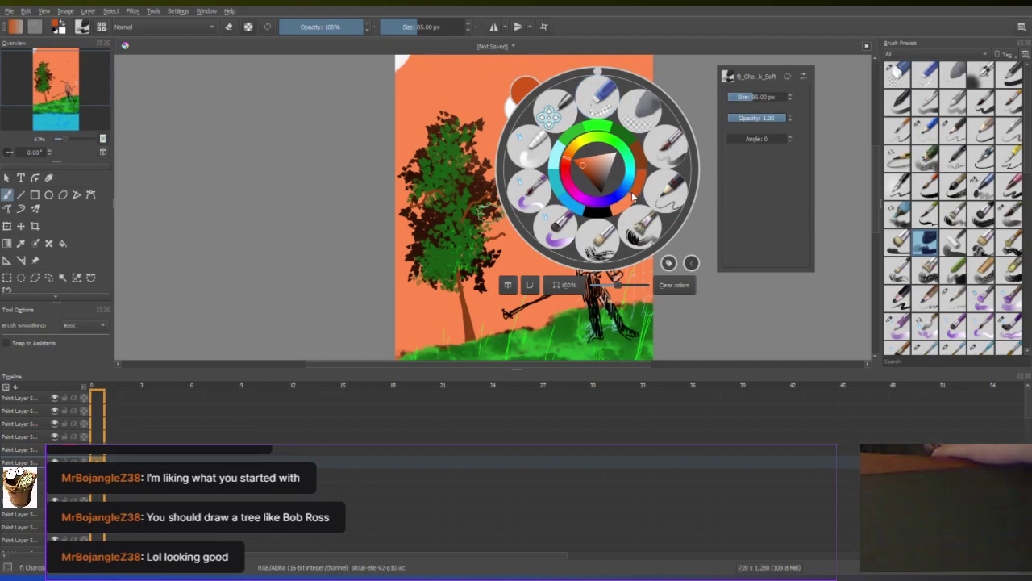
pyautogui.click(637, 228)
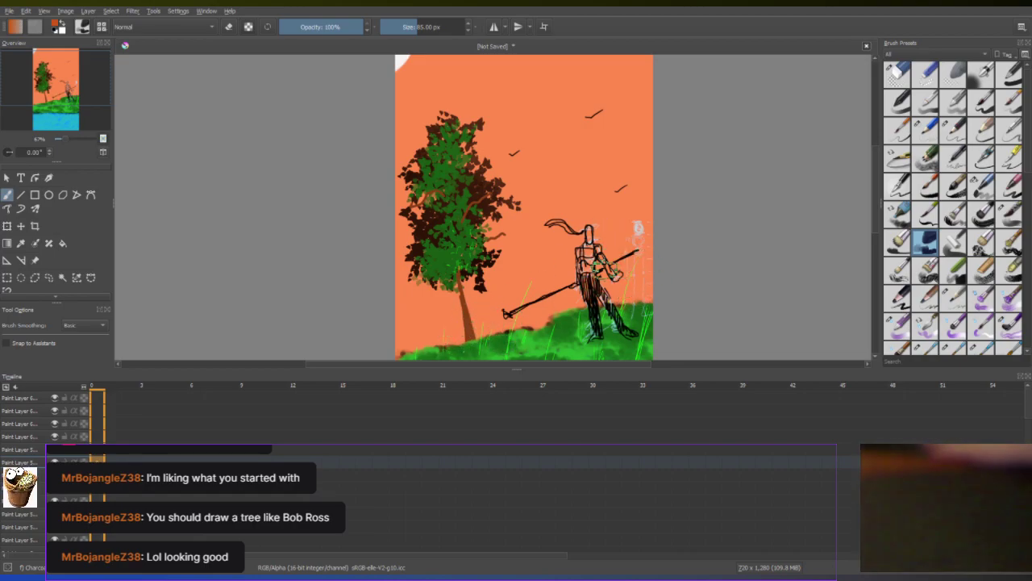
pyautogui.rightClick(543, 219)
pyautogui.rightClick(586, 202)
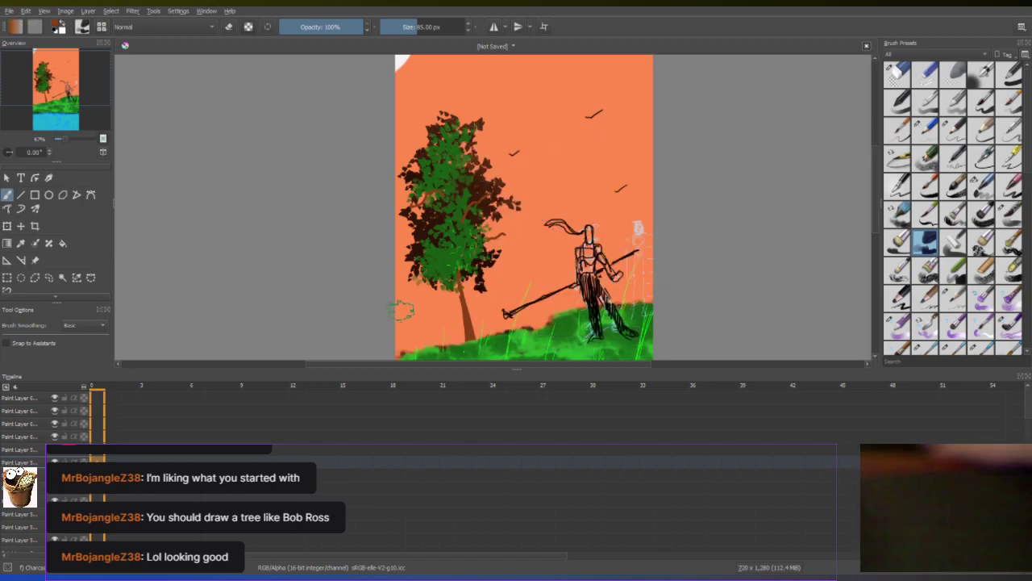
# Set the charcoal brush's colour to a strong red
pyautogui.rightClick(438, 217)
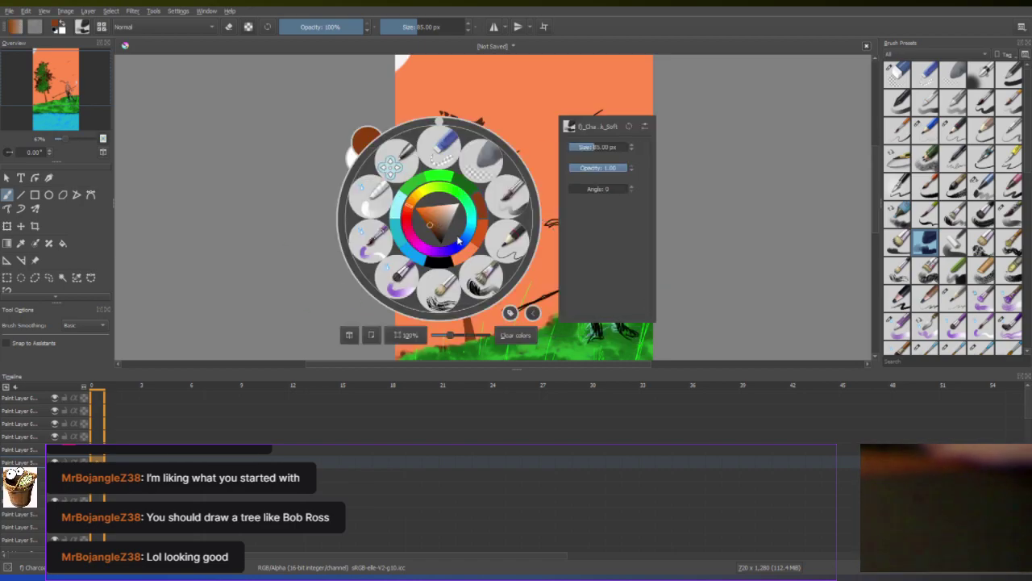
pyautogui.rightClick(463, 252)
pyautogui.rightClick(441, 244)
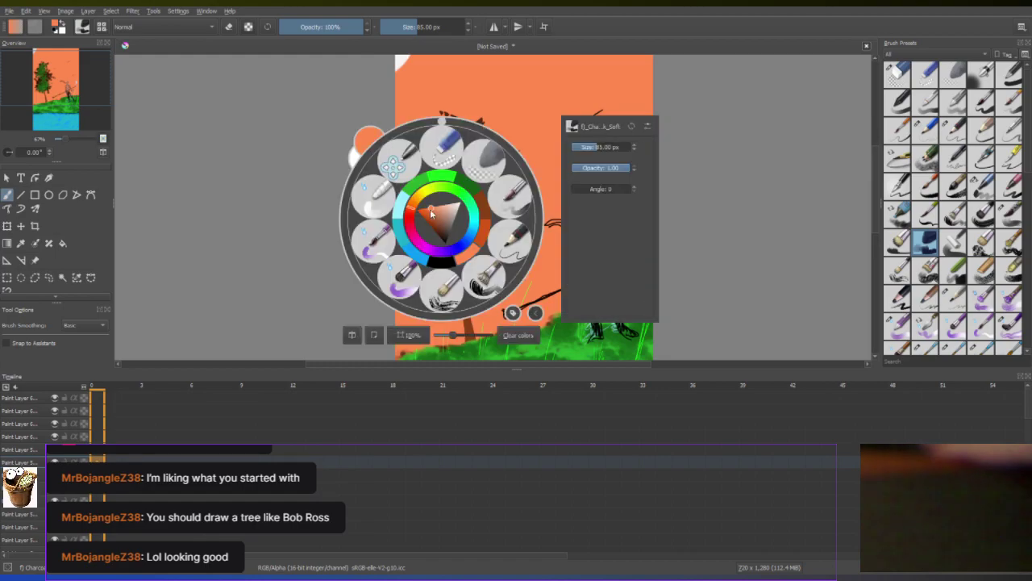
pyautogui.moveTo(432, 213)
pyautogui.mouseDown()
pyautogui.moveTo(434, 222)
pyautogui.moveTo(409, 217)
pyautogui.mouseUp()
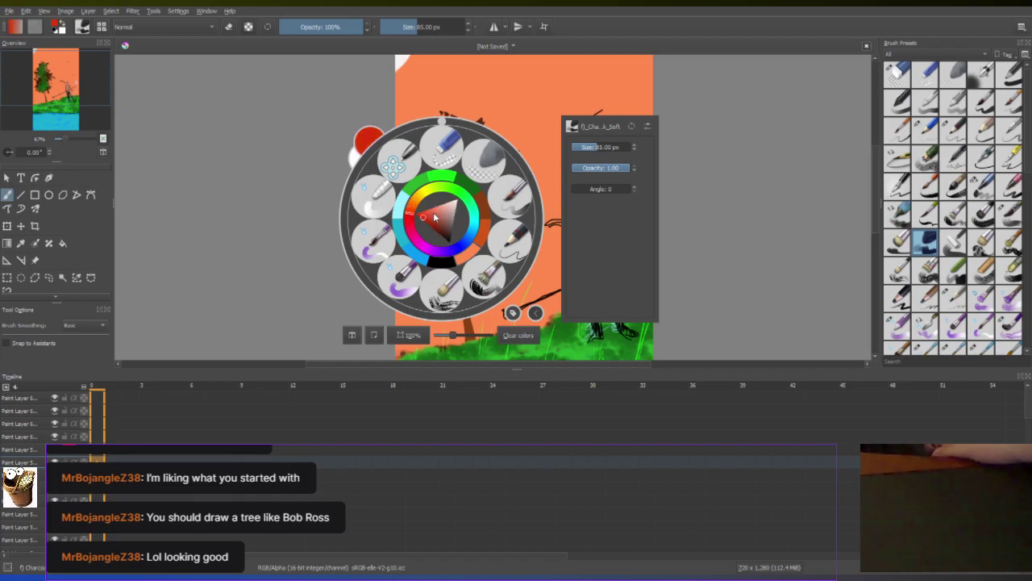
pyautogui.moveTo(425, 220)
pyautogui.mouseDown()
pyautogui.moveTo(434, 215)
pyautogui.moveTo(419, 219)
pyautogui.moveTo(428, 221)
pyautogui.mouseUp()
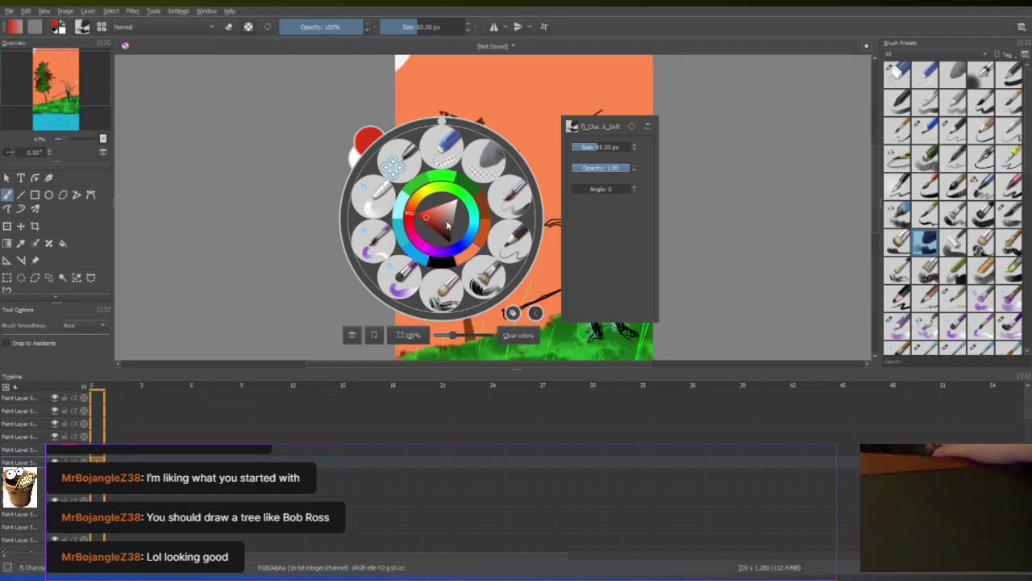
pyautogui.click(726, 218)
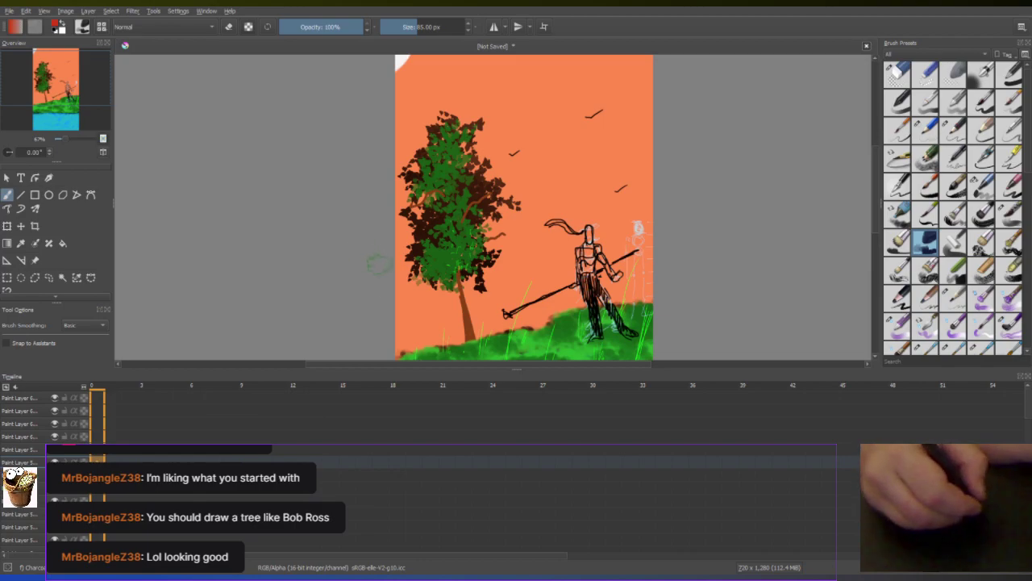
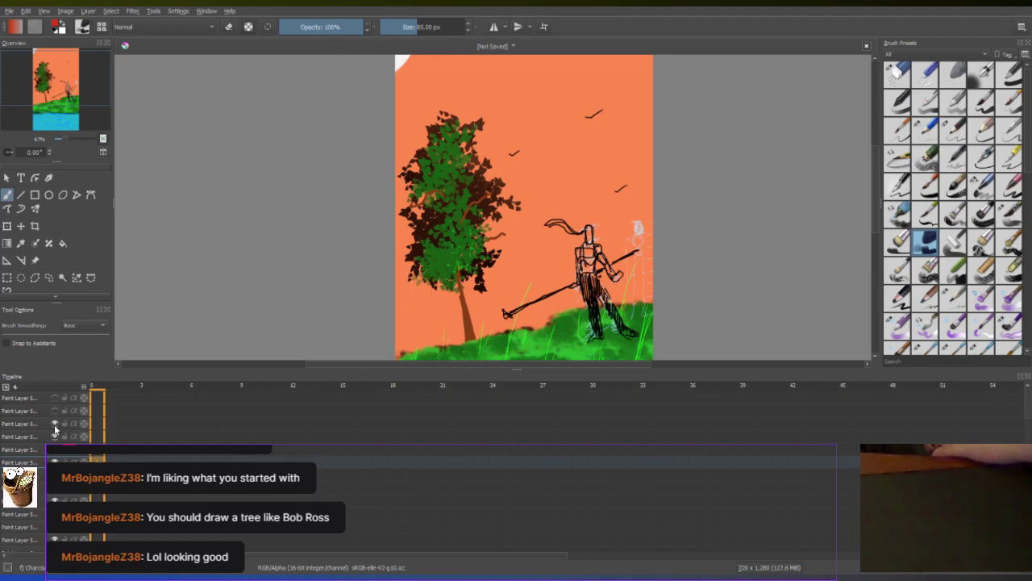
# Toggle the visibility of several paint layers to examine what each one contributes to the whole landscape
pyautogui.scroll(-2, 352, 317)
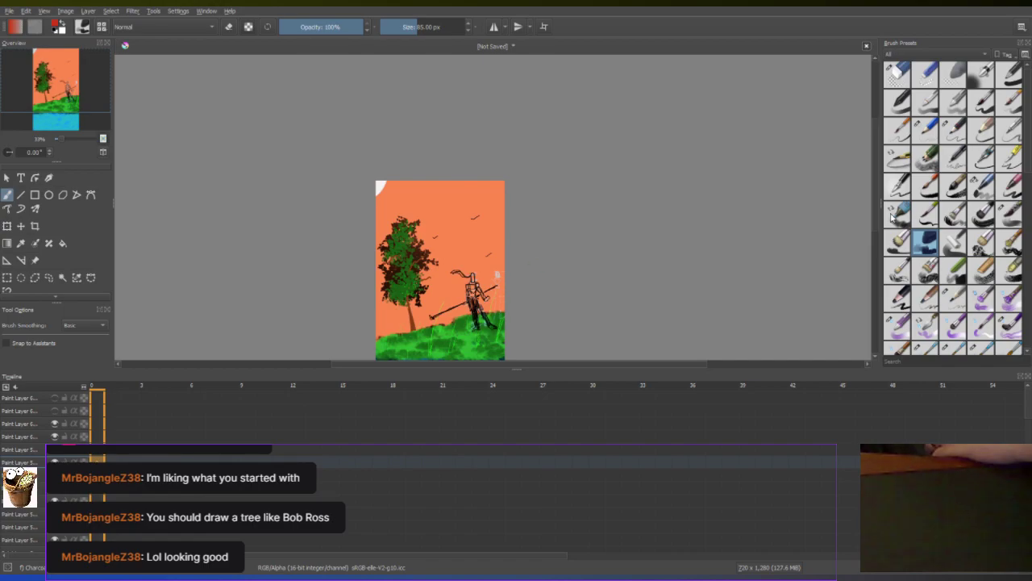
pyautogui.scroll(-3, 565, 323)
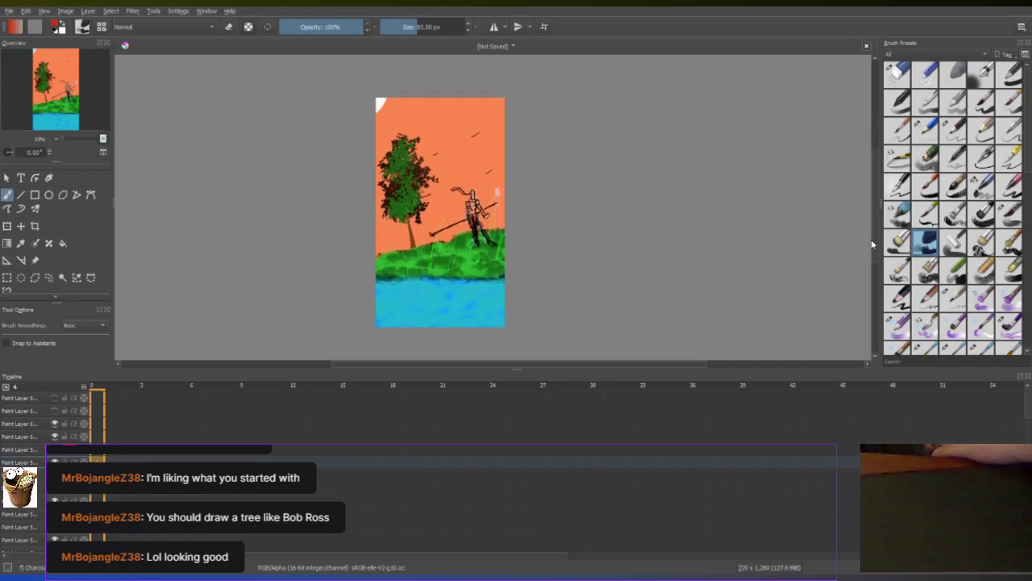
pyautogui.click(55, 424)
pyautogui.click(55, 424)
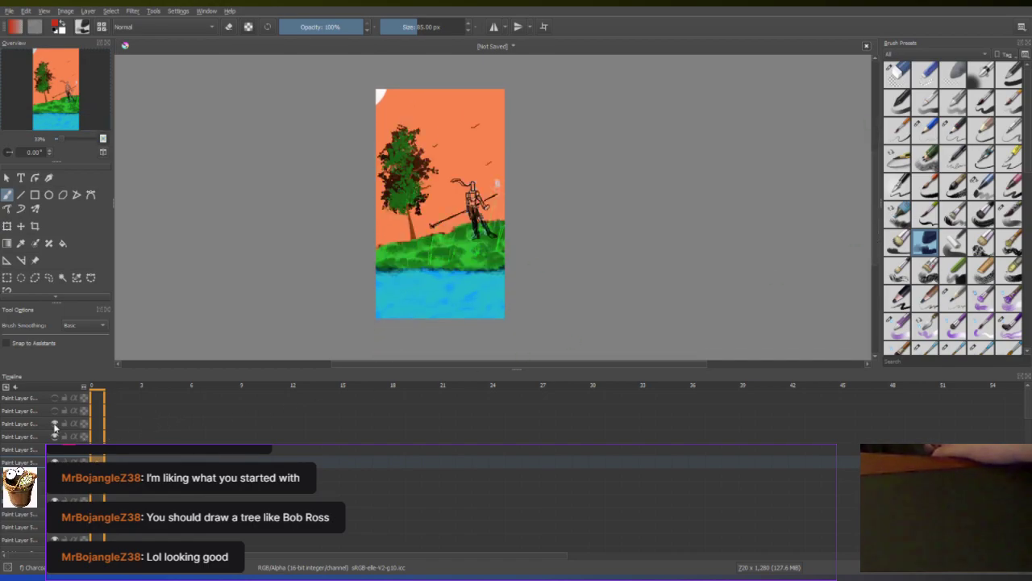
pyautogui.click(54, 424)
pyautogui.click(55, 424)
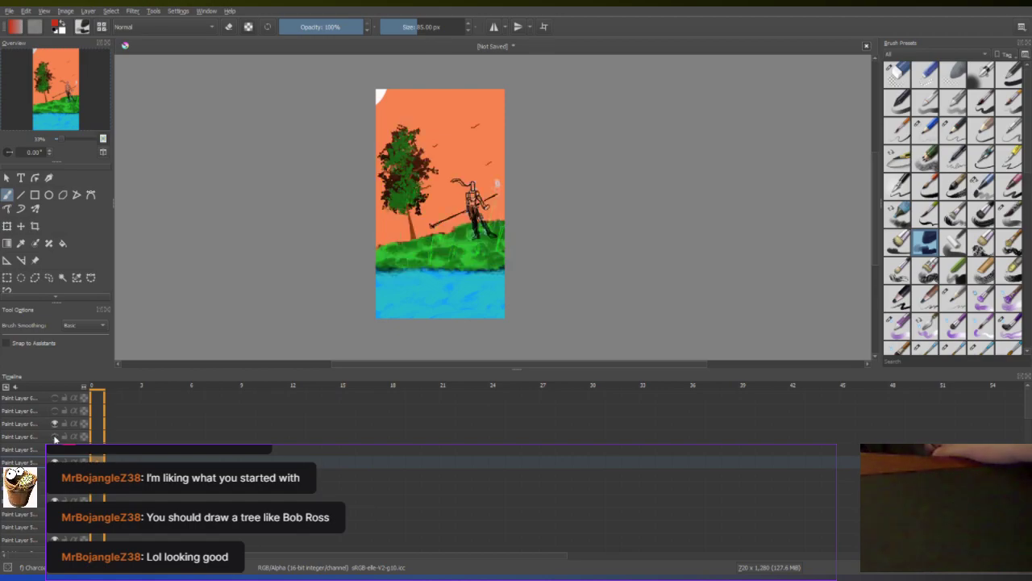
pyautogui.click(55, 456)
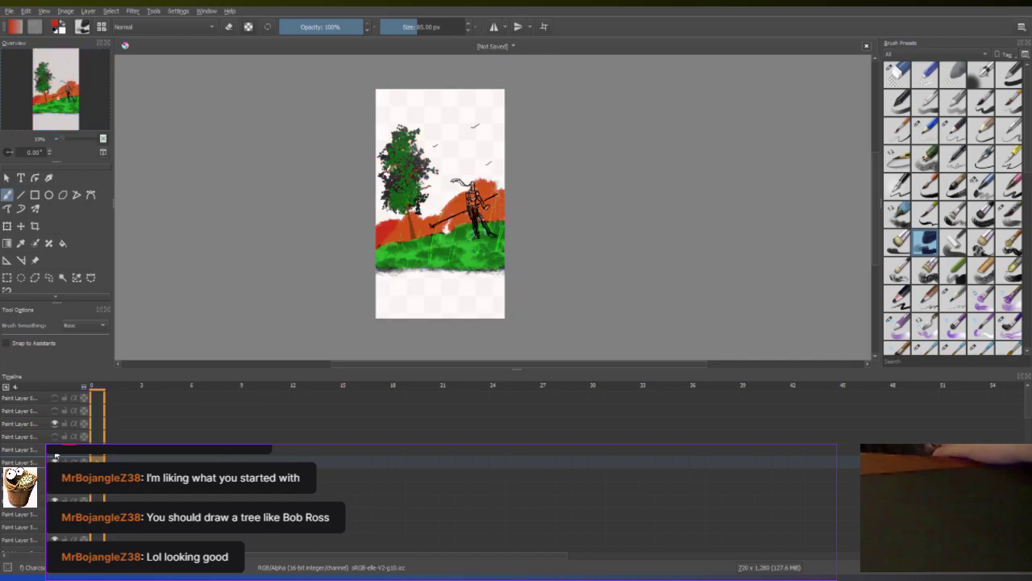
pyautogui.click(55, 457)
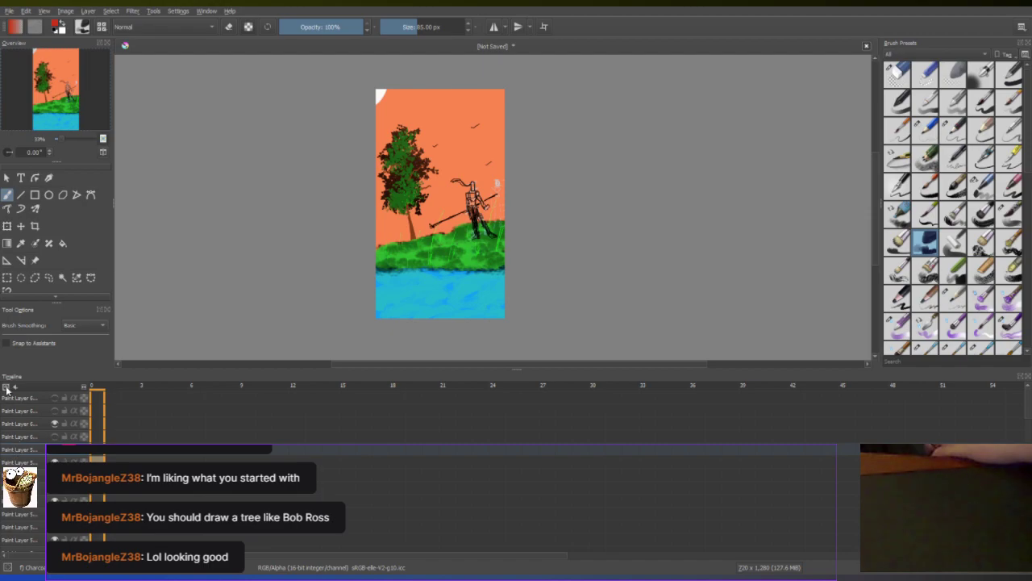
# Switch the flat orange sky, water and reddish-orange background layers off and on to identify which layer holds which part
pyautogui.click(54, 456)
pyautogui.click(55, 458)
pyautogui.click(55, 457)
pyautogui.click(55, 463)
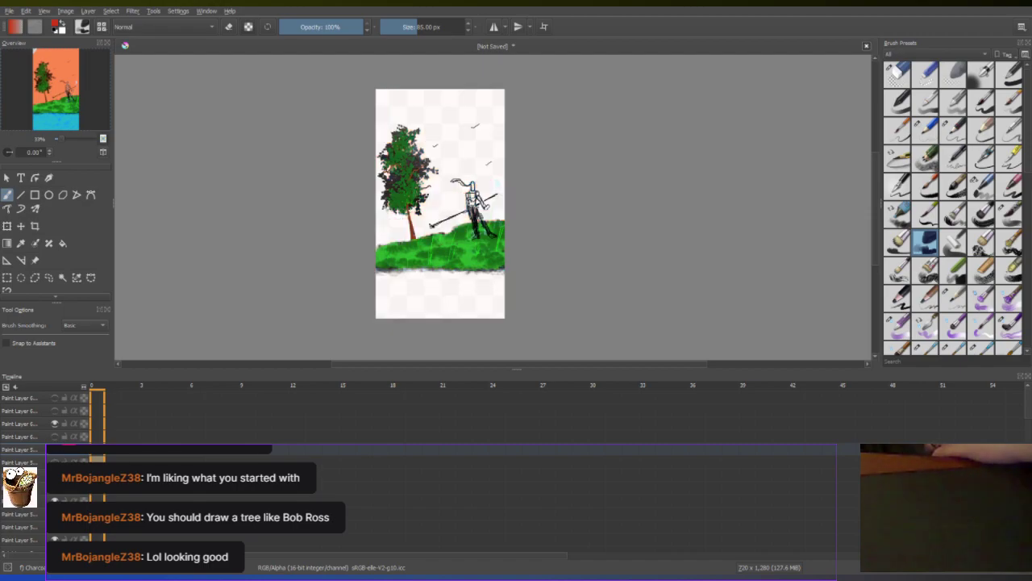
pyautogui.click(55, 463)
pyautogui.click(55, 463)
pyautogui.click(54, 463)
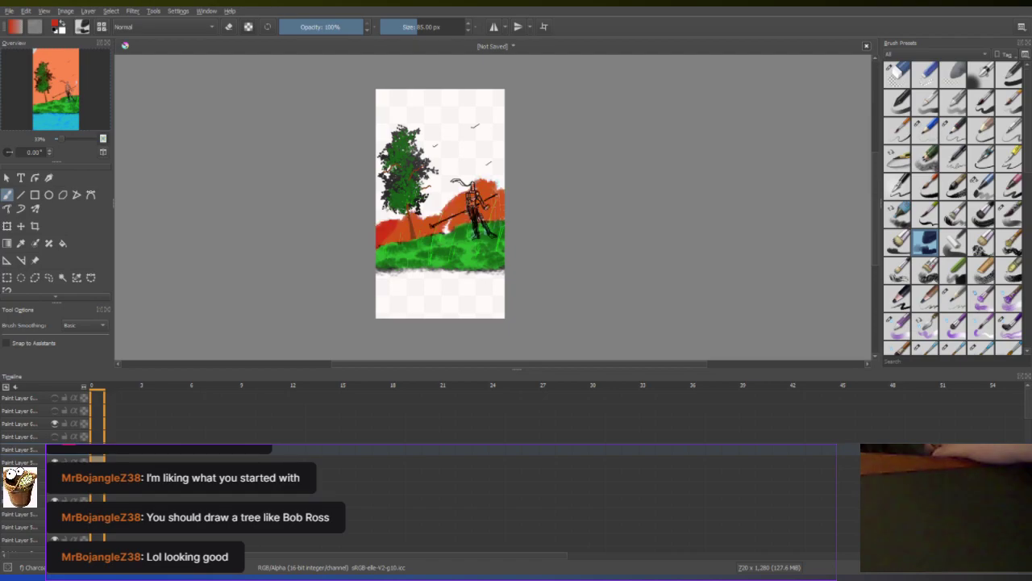
pyautogui.click(55, 461)
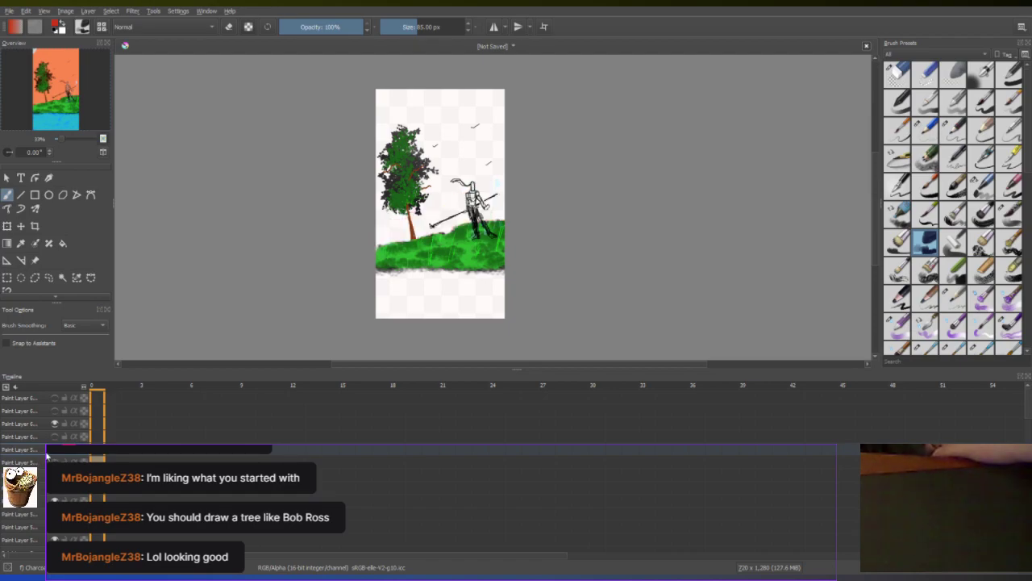
pyautogui.click(55, 456)
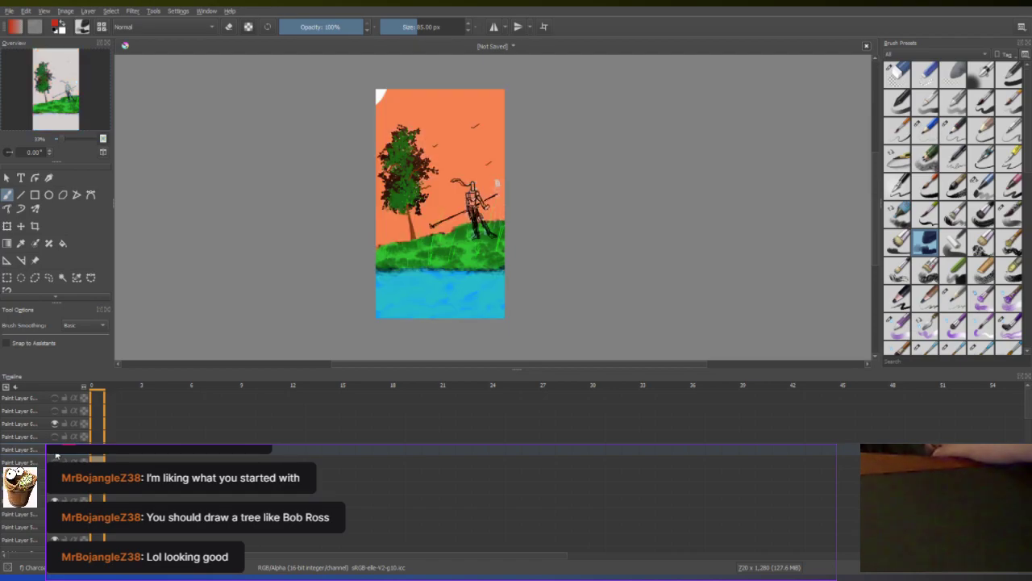
pyautogui.click(56, 455)
pyautogui.click(55, 456)
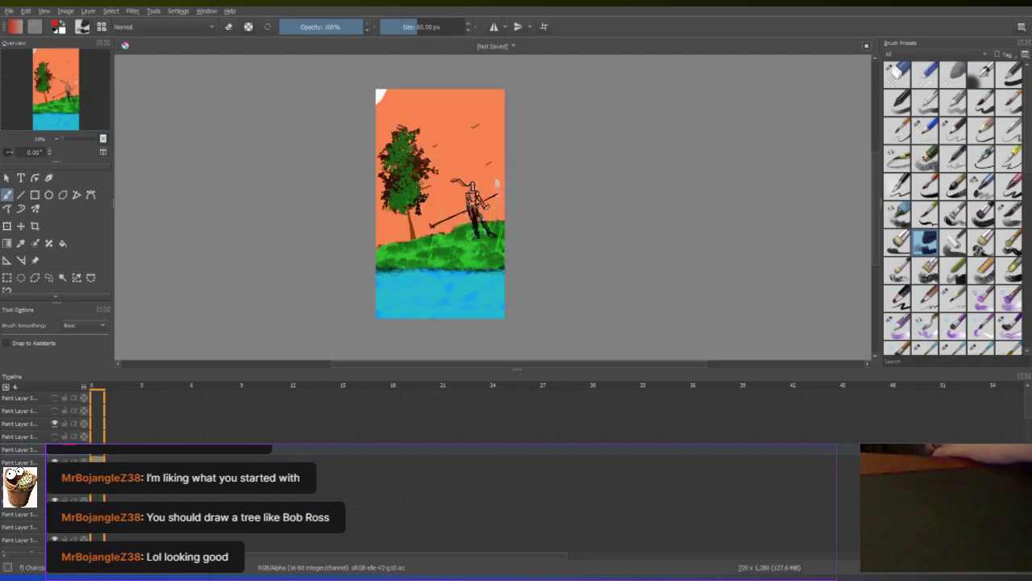
pyautogui.click(56, 456)
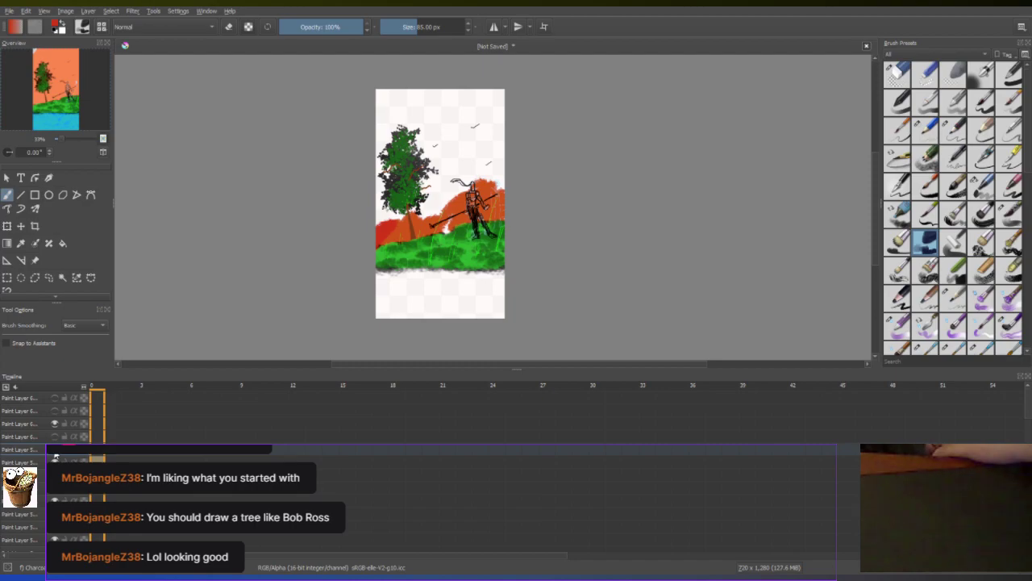
pyautogui.click(55, 457)
pyautogui.click(55, 457)
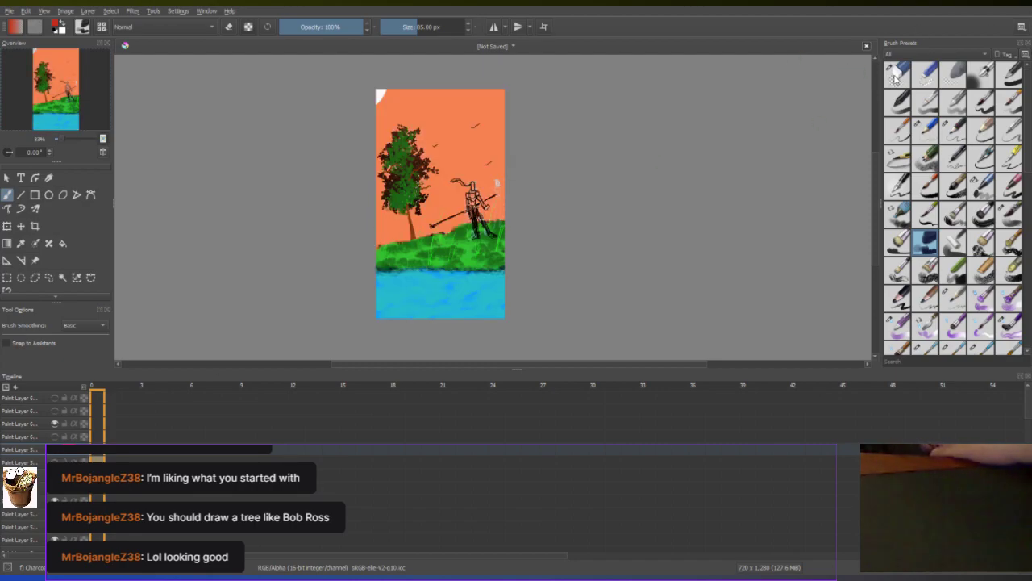
# Erase the flat orange sky with the Eraser Circle brush and set layer visibility to show the water, figure, tree and reddish-orange background
pyautogui.click(897, 75)
pyautogui.moveTo(376, 98)
pyautogui.mouseDown()
pyautogui.moveTo(475, 100)
pyautogui.moveTo(286, 110)
pyautogui.moveTo(398, 122)
pyautogui.moveTo(441, 154)
pyautogui.moveTo(550, 171)
pyautogui.moveTo(484, 188)
pyautogui.moveTo(502, 201)
pyautogui.moveTo(395, 208)
pyautogui.moveTo(455, 217)
pyautogui.moveTo(393, 232)
pyautogui.mouseUp()
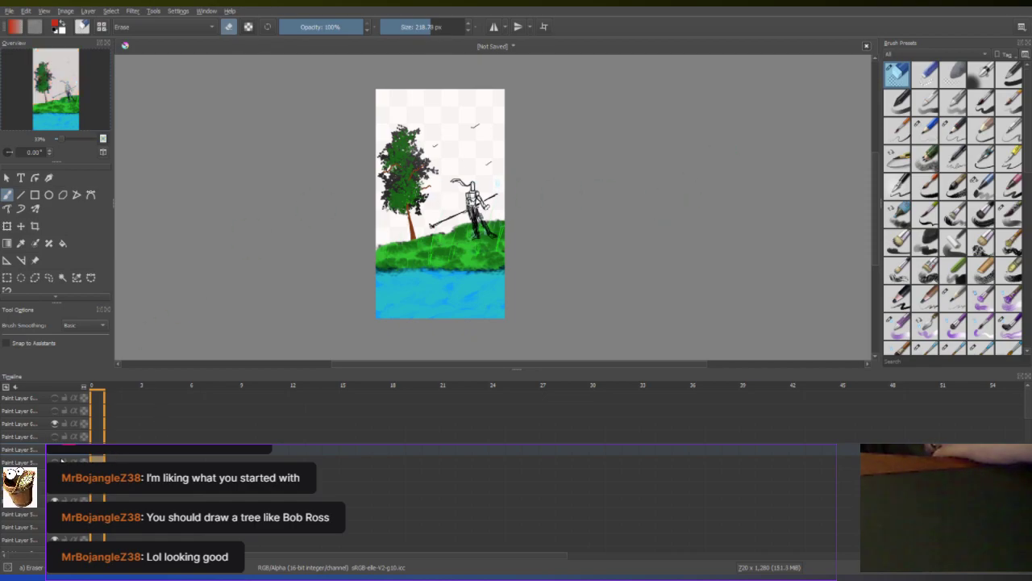
pyautogui.click(55, 456)
pyautogui.click(55, 457)
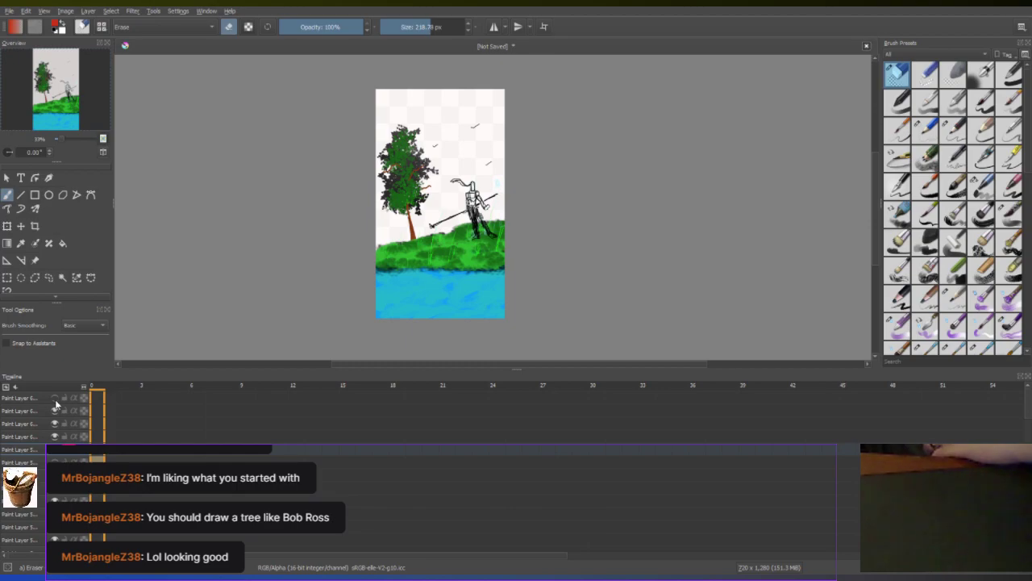
pyautogui.click(55, 424)
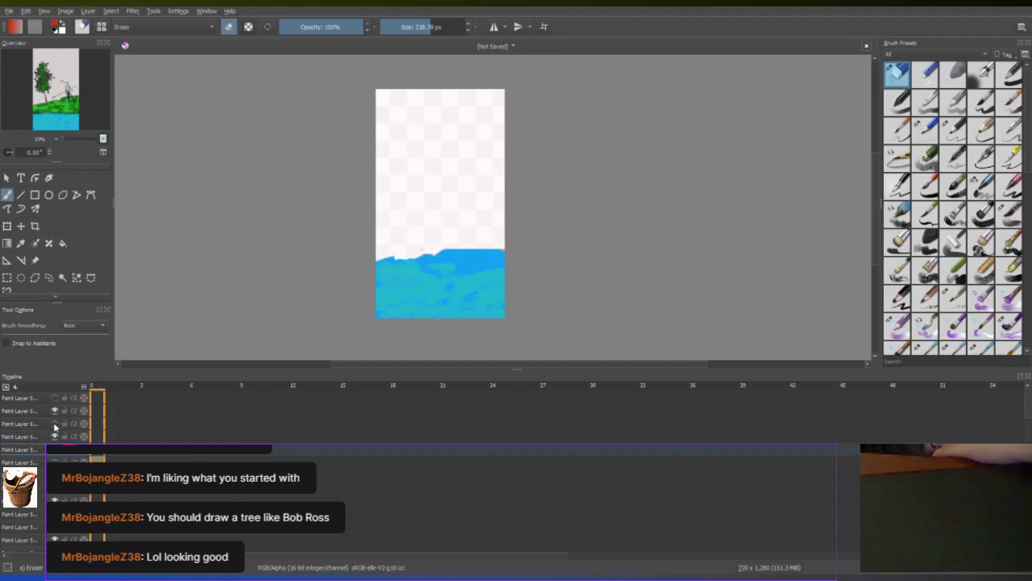
pyautogui.click(55, 424)
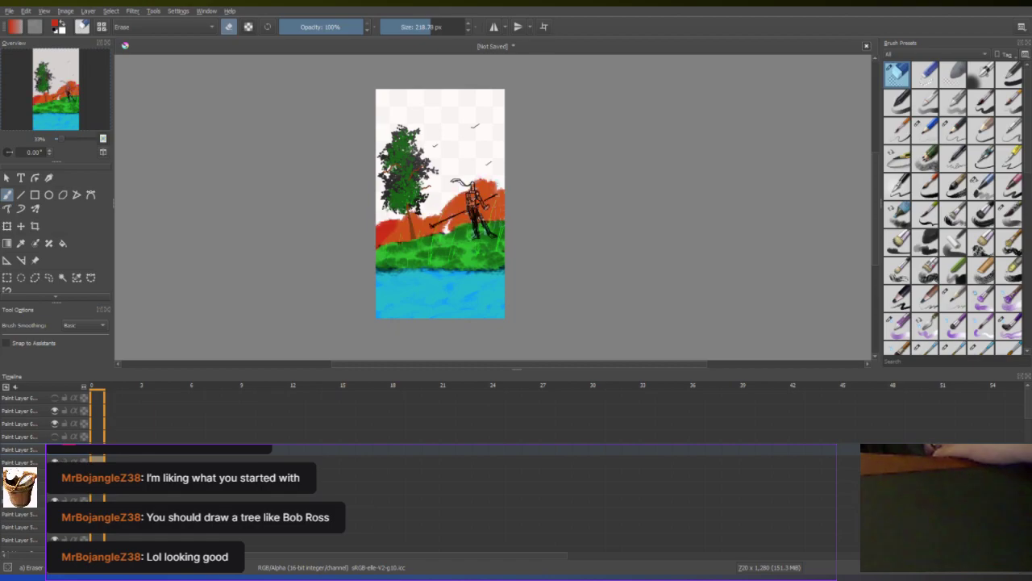
# With the 30 px bristles brush, paint a solid red band across the sky behind the tree and figure, just above the grassy hill
pyautogui.scroll(5, 428, 211)
pyautogui.rightClick(413, 218)
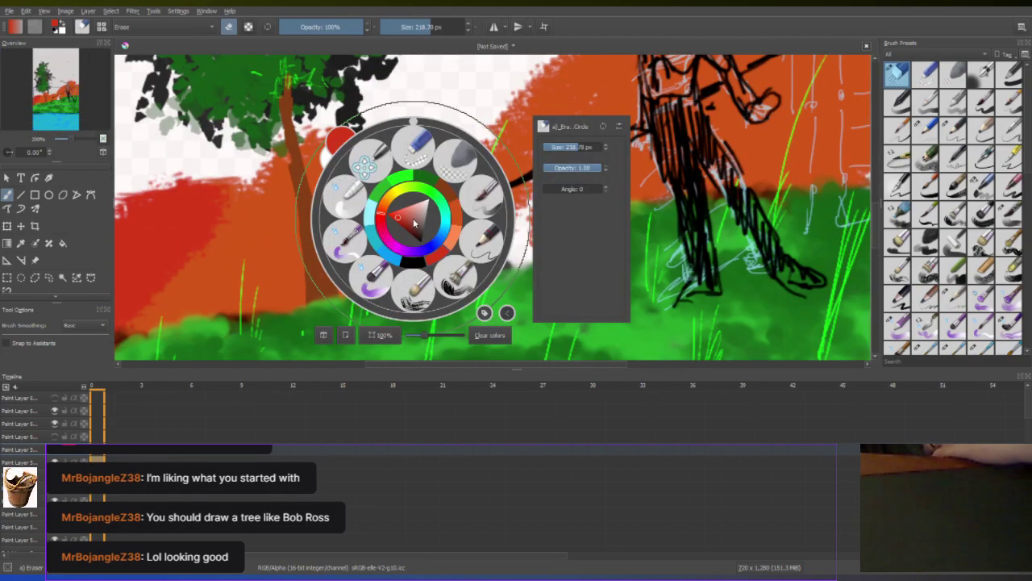
pyautogui.scroll(-5, 465, 234)
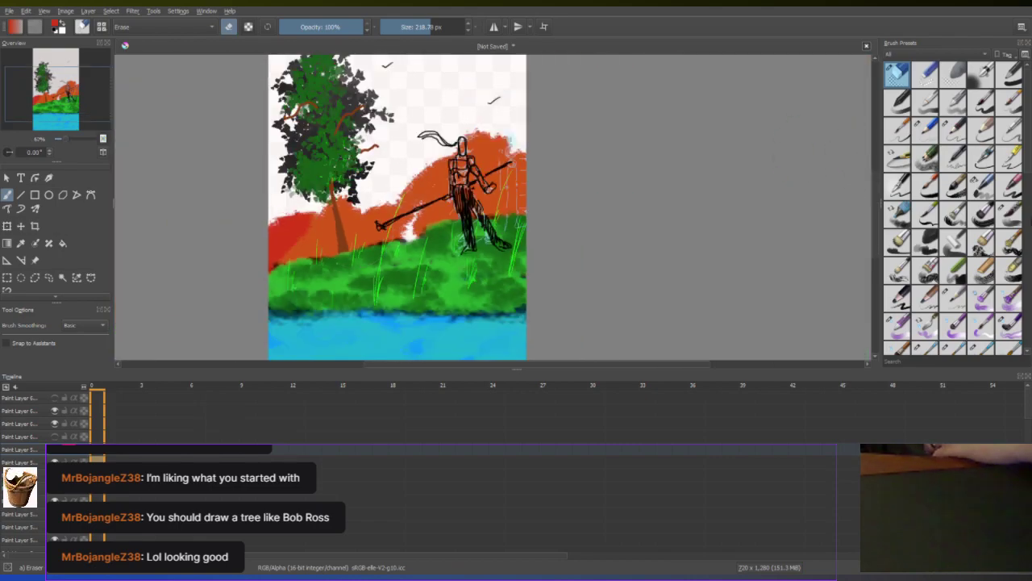
pyautogui.click(902, 249)
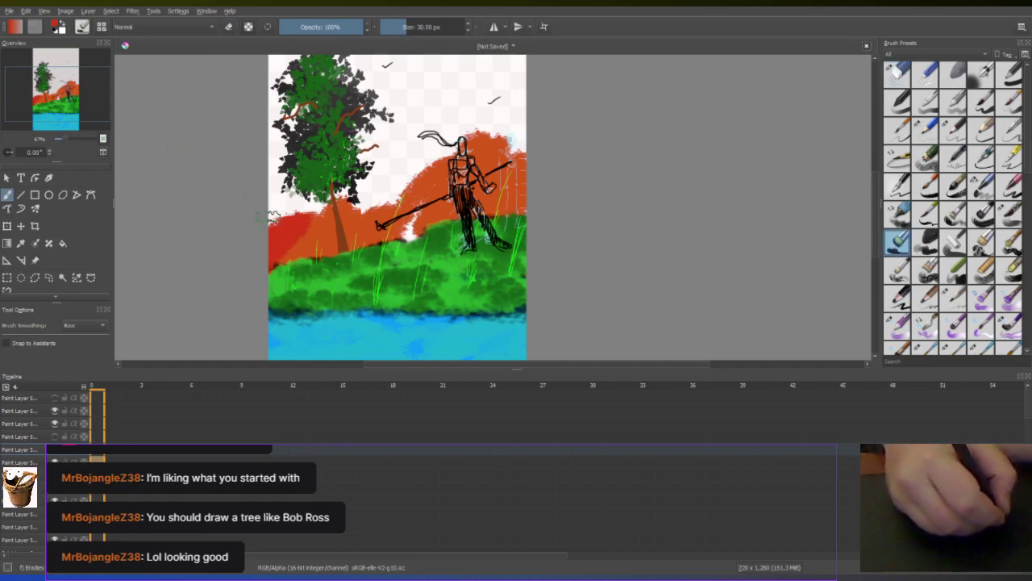
pyautogui.moveTo(284, 256)
pyautogui.mouseDown()
pyautogui.moveTo(318, 234)
pyautogui.moveTo(423, 209)
pyautogui.moveTo(476, 161)
pyautogui.moveTo(488, 202)
pyautogui.moveTo(516, 210)
pyautogui.moveTo(511, 142)
pyautogui.mouseUp()
pyautogui.moveTo(515, 211)
pyautogui.mouseDown()
pyautogui.moveTo(491, 188)
pyautogui.moveTo(460, 214)
pyautogui.moveTo(418, 191)
pyautogui.moveTo(410, 157)
pyautogui.moveTo(388, 142)
pyautogui.moveTo(366, 160)
pyautogui.moveTo(334, 243)
pyautogui.moveTo(320, 244)
pyautogui.moveTo(296, 175)
pyautogui.moveTo(284, 203)
pyautogui.moveTo(286, 244)
pyautogui.moveTo(520, 121)
pyautogui.mouseUp()
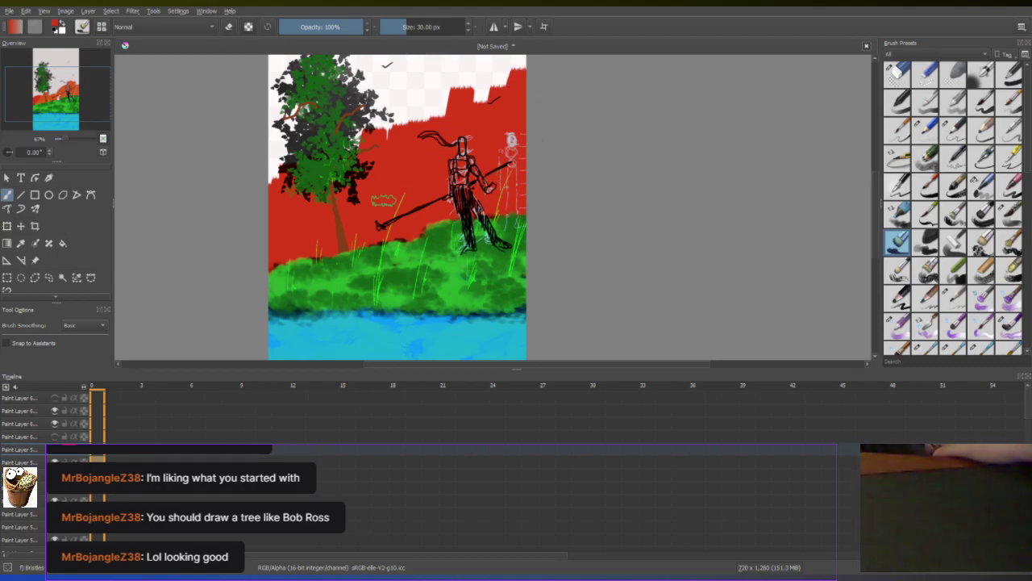
# Pick a dark orange and paint a second diagonal band across the sky above the red one
pyautogui.rightClick(388, 195)
pyautogui.rightClick(435, 200)
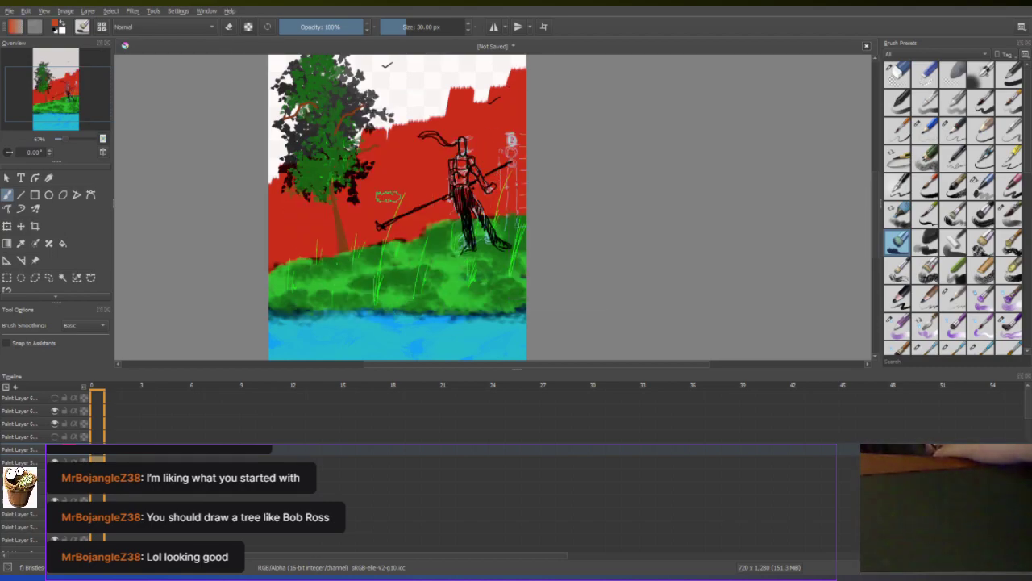
pyautogui.scroll(2, 474, 185)
pyautogui.scroll(-3, 474, 186)
pyautogui.scroll(-2, 474, 186)
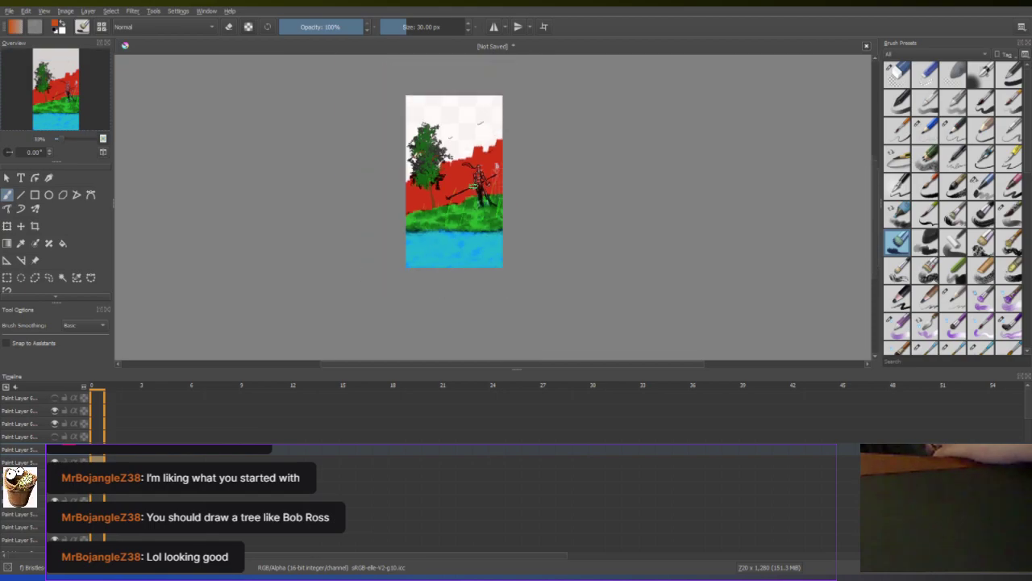
pyautogui.scroll(1, 474, 186)
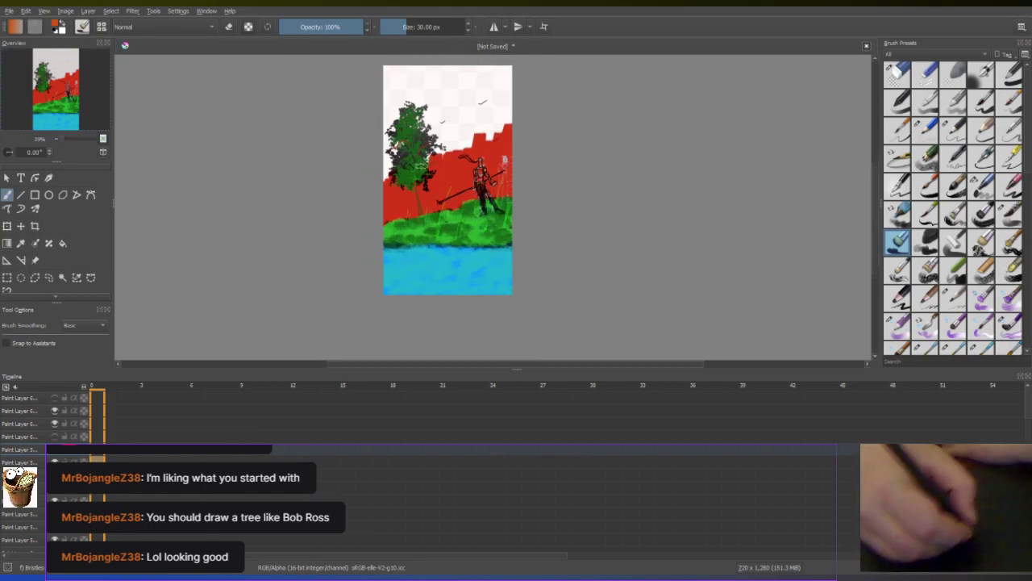
pyautogui.moveTo(385, 143)
pyautogui.mouseDown()
pyautogui.moveTo(381, 187)
pyautogui.moveTo(396, 144)
pyautogui.moveTo(404, 171)
pyautogui.moveTo(424, 136)
pyautogui.moveTo(443, 125)
pyautogui.moveTo(448, 149)
pyautogui.moveTo(465, 97)
pyautogui.moveTo(468, 148)
pyautogui.moveTo(480, 85)
pyautogui.moveTo(489, 131)
pyautogui.moveTo(511, 81)
pyautogui.mouseUp()
pyautogui.moveTo(501, 115); pyautogui.dragTo(511, 86)
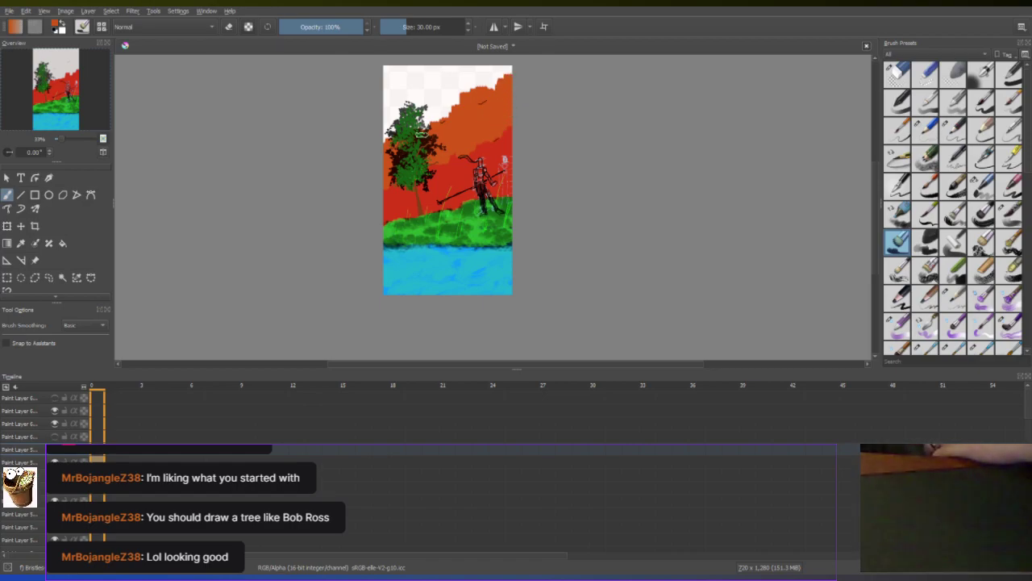
# Pick a light orange and fill the remaining upper sky, leaving a small white semicircle at the canvas's upper edge
pyautogui.rightClick(311, 189)
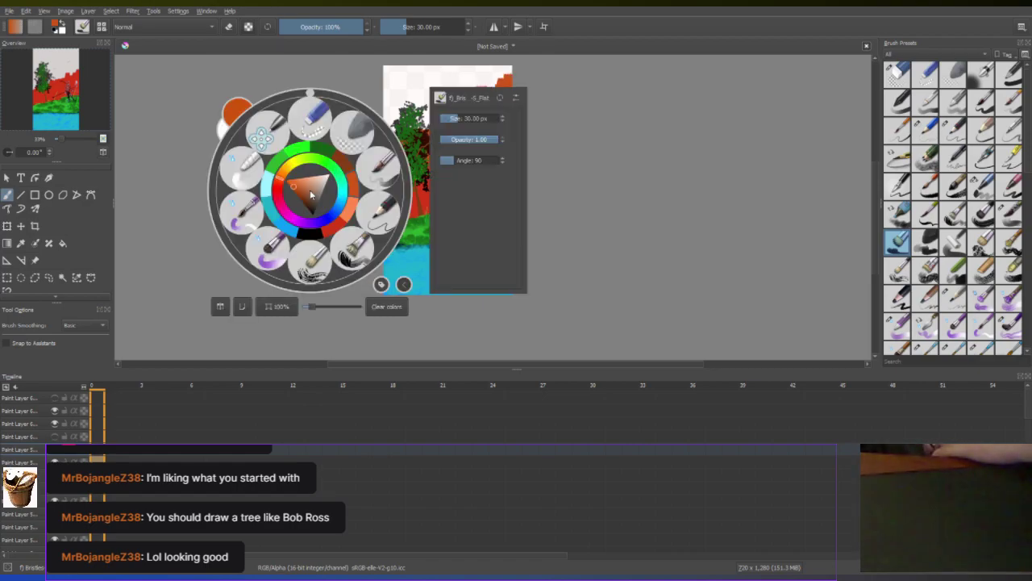
pyautogui.rightClick(352, 207)
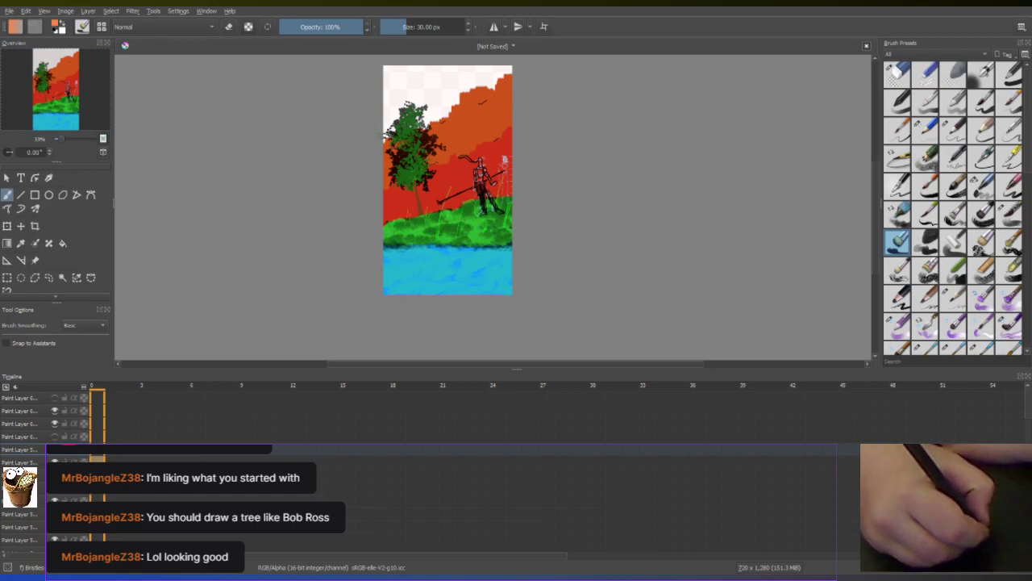
pyautogui.moveTo(385, 108)
pyautogui.mouseDown()
pyautogui.moveTo(383, 78)
pyautogui.moveTo(383, 108)
pyautogui.moveTo(418, 90)
pyautogui.moveTo(426, 117)
pyautogui.moveTo(443, 78)
pyautogui.moveTo(456, 95)
pyautogui.moveTo(470, 68)
pyautogui.moveTo(489, 83)
pyautogui.moveTo(509, 67)
pyautogui.moveTo(475, 63)
pyautogui.moveTo(450, 77)
pyautogui.moveTo(442, 67)
pyautogui.moveTo(434, 89)
pyautogui.moveTo(425, 77)
pyautogui.moveTo(390, 94)
pyautogui.moveTo(382, 66)
pyautogui.moveTo(429, 70)
pyautogui.mouseUp()
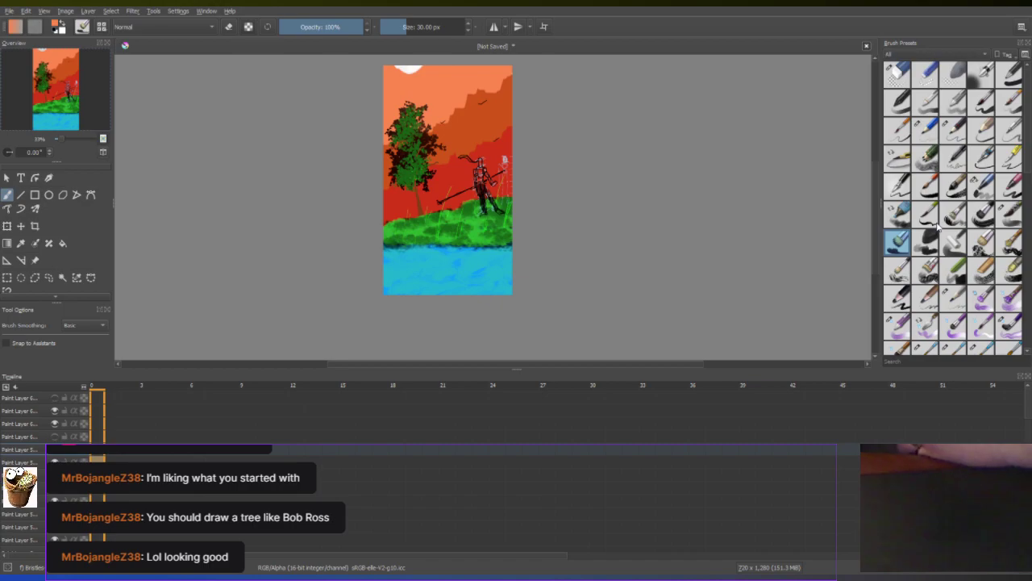
# Look through the full set of brush presets for another brush
pyautogui.scroll(-10, 968, 230)
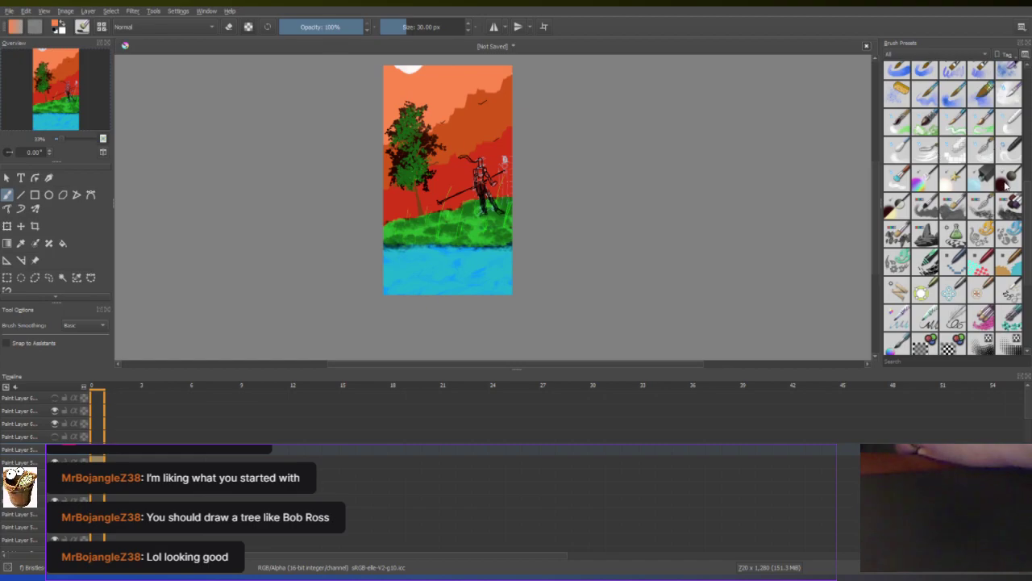
pyautogui.scroll(-3, 913, 255)
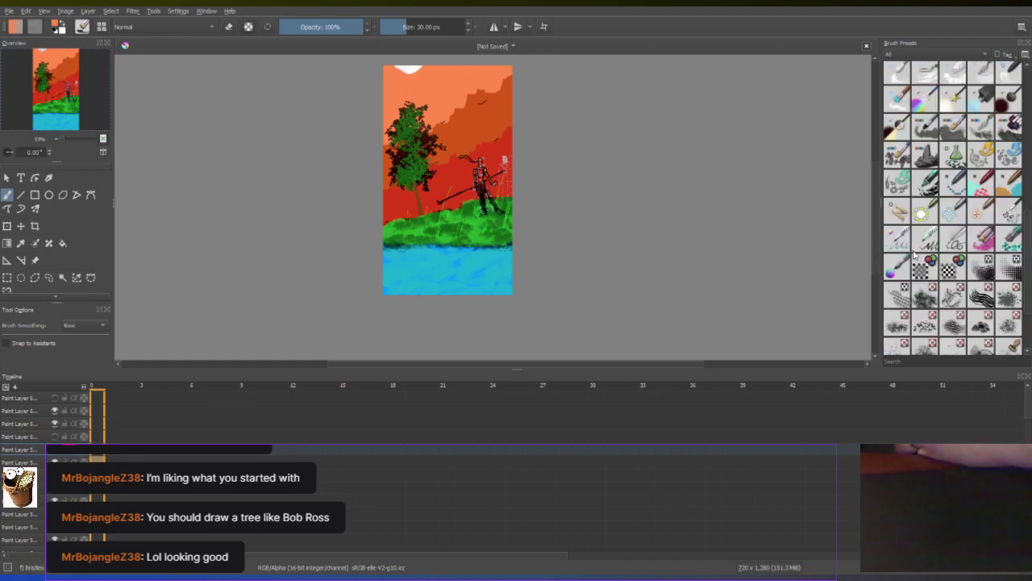
pyautogui.scroll(3, 914, 254)
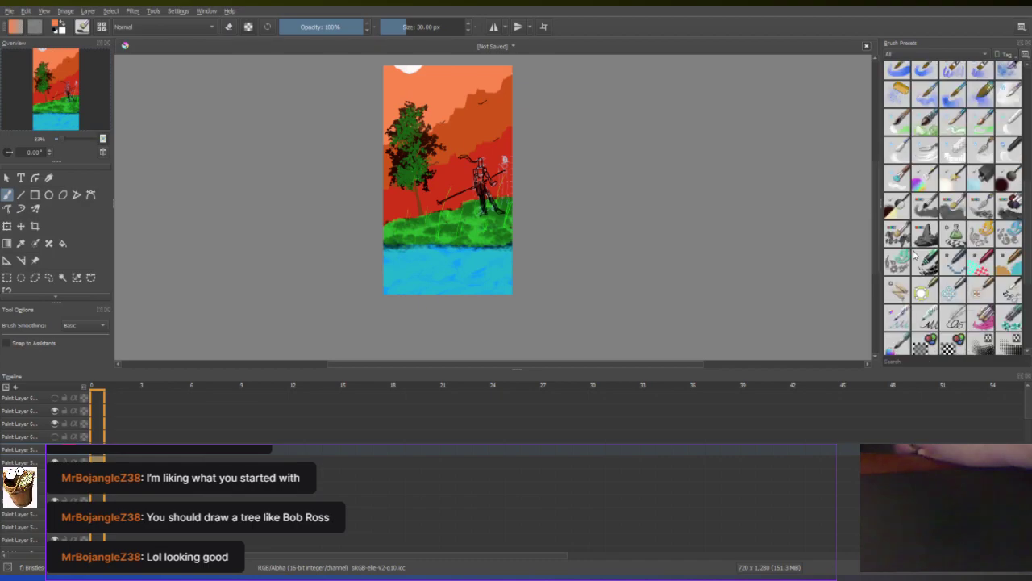
pyautogui.scroll(3, 914, 255)
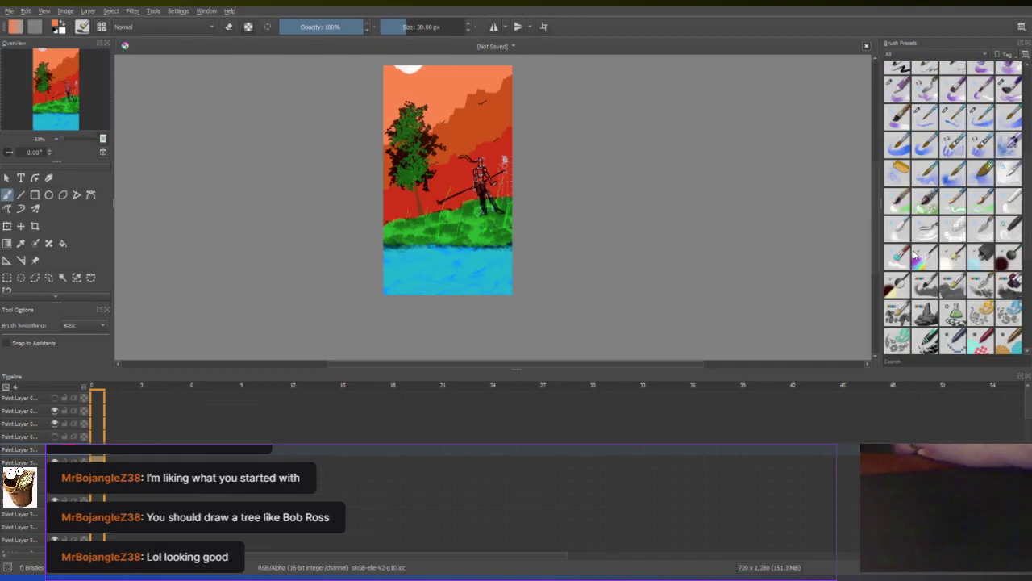
pyautogui.scroll(3, 914, 255)
pyautogui.scroll(-6, 914, 255)
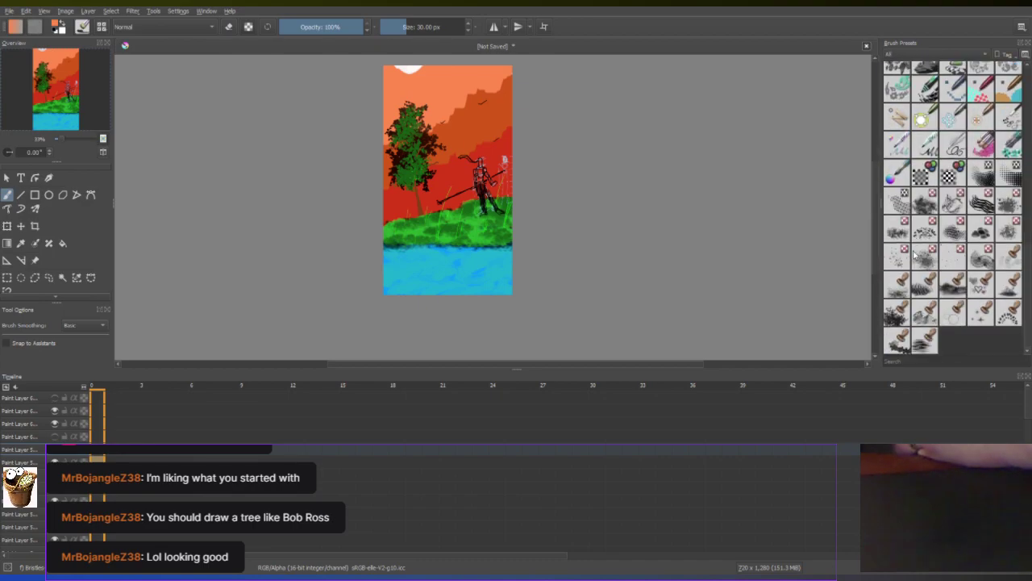
pyautogui.scroll(5, 914, 255)
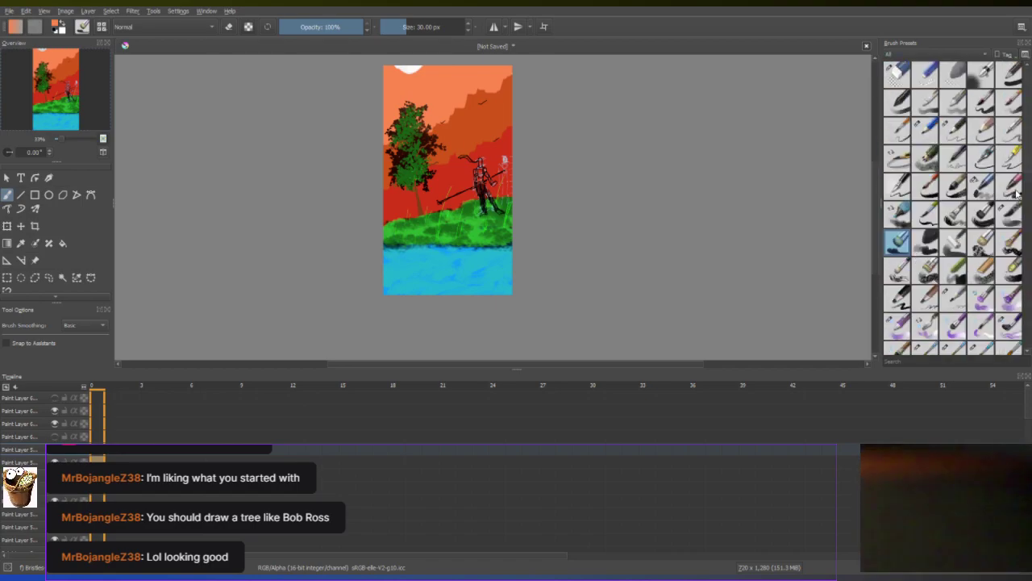
# With the 50 px blender brush, smudge the borders between the light orange, dark orange and red sky bands into soft cloudy transitions
pyautogui.hotkey('ctrl', 'z')
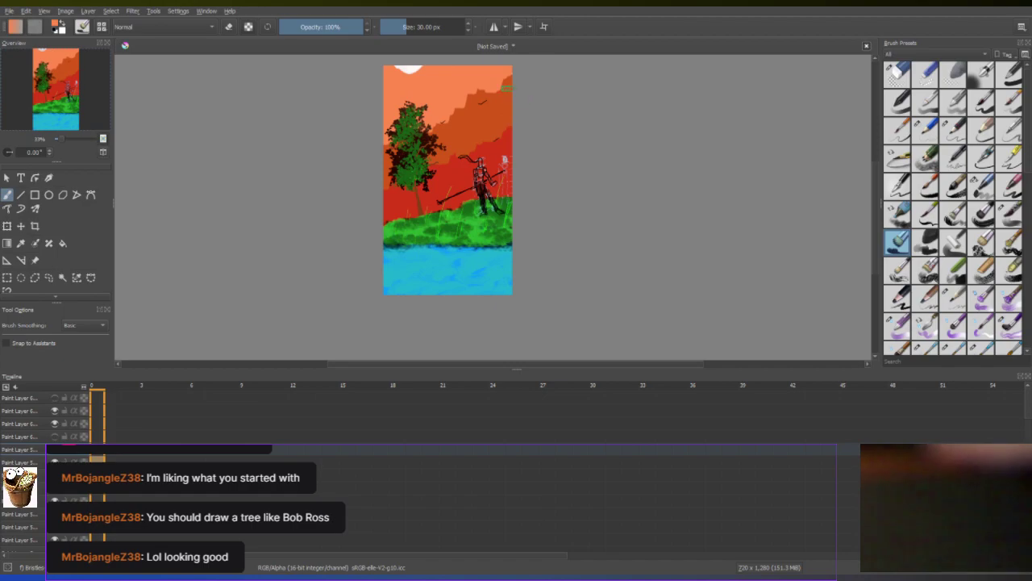
pyautogui.scroll(-3, 977, 316)
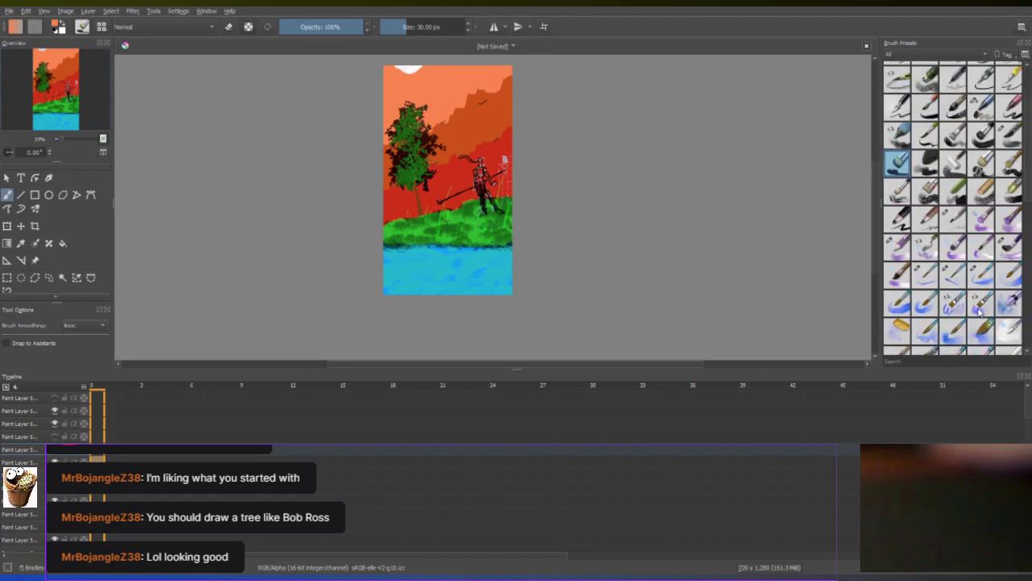
pyautogui.scroll(-3, 980, 285)
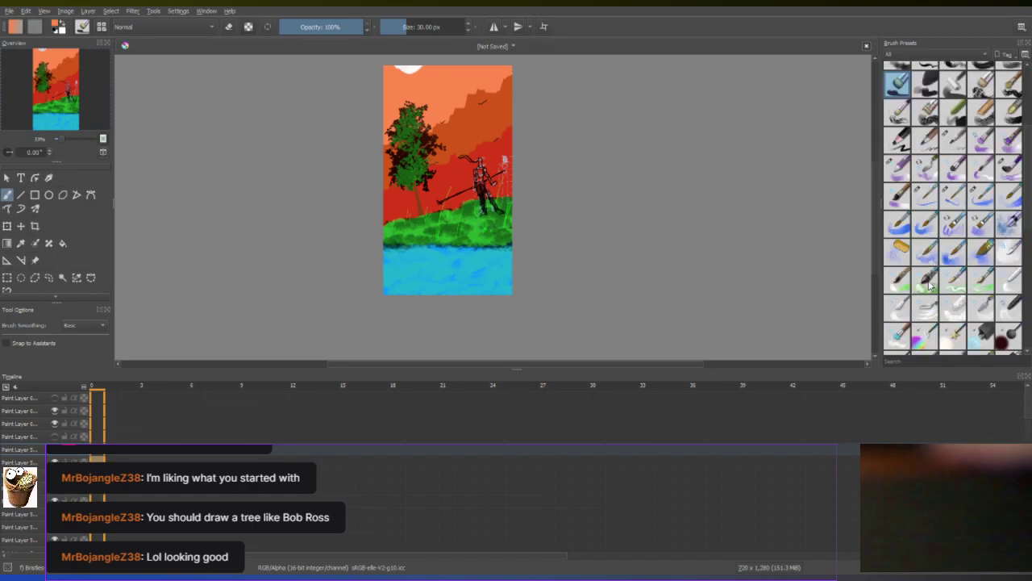
pyautogui.click(1010, 280)
pyautogui.scroll(2, 468, 112)
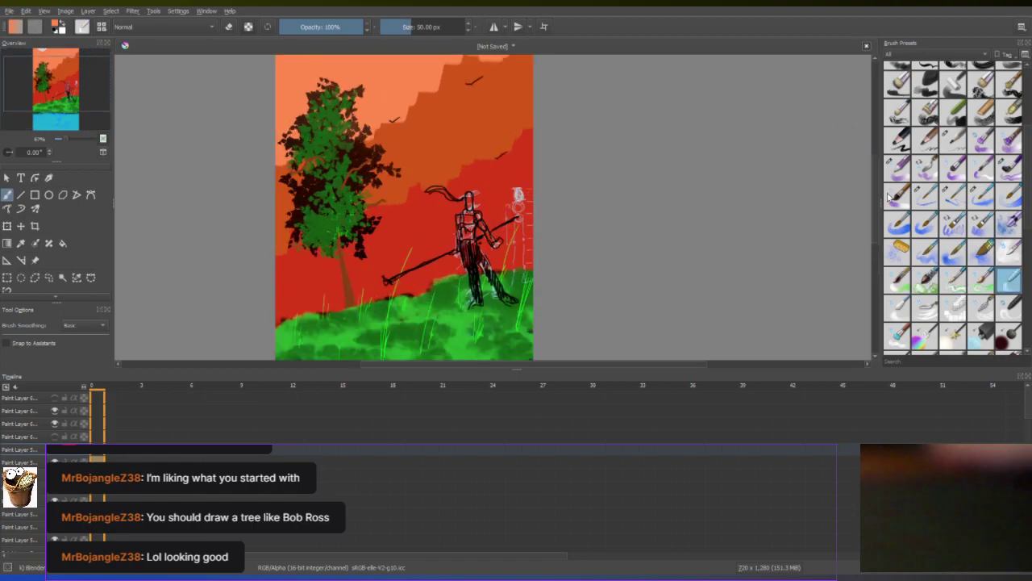
pyautogui.moveTo(876, 201); pyautogui.dragTo(865, 172)
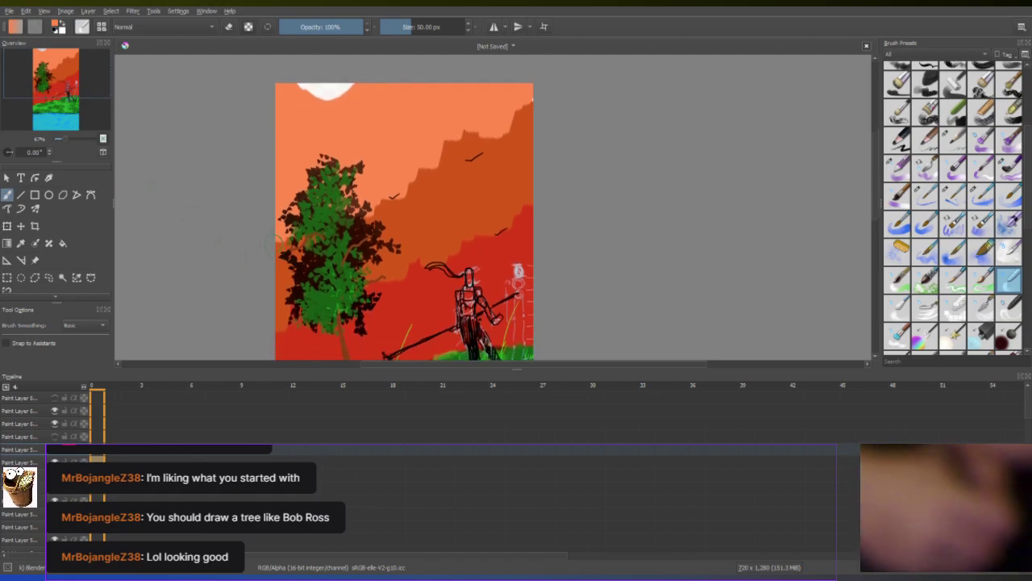
pyautogui.moveTo(280, 234)
pyautogui.mouseDown()
pyautogui.moveTo(288, 258)
pyautogui.moveTo(287, 227)
pyautogui.moveTo(304, 234)
pyautogui.moveTo(321, 216)
pyautogui.mouseUp()
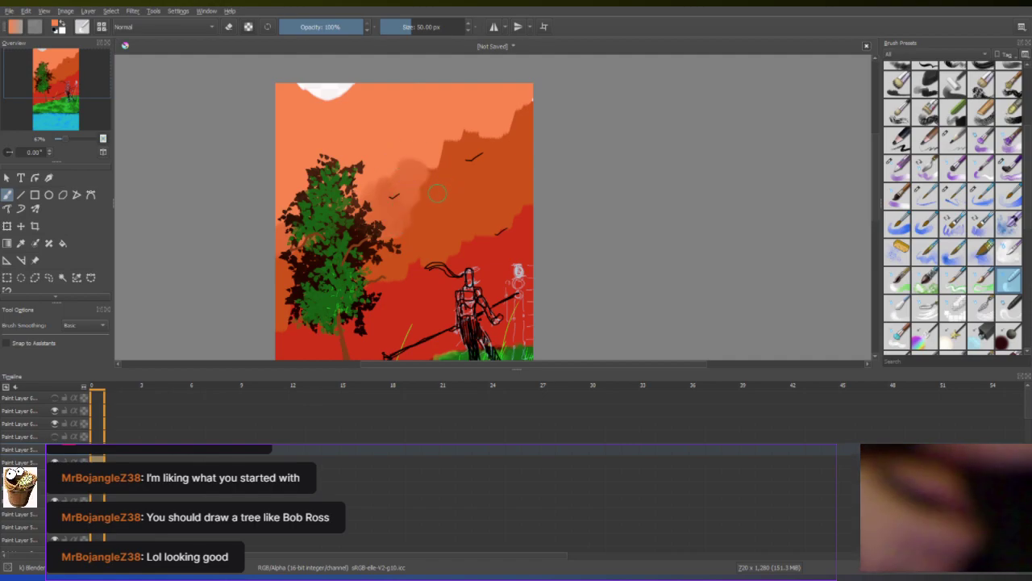
pyautogui.moveTo(427, 167)
pyautogui.mouseDown()
pyautogui.moveTo(441, 140)
pyautogui.moveTo(454, 143)
pyautogui.moveTo(459, 128)
pyautogui.moveTo(476, 139)
pyautogui.moveTo(483, 130)
pyautogui.moveTo(491, 144)
pyautogui.moveTo(525, 111)
pyautogui.mouseUp()
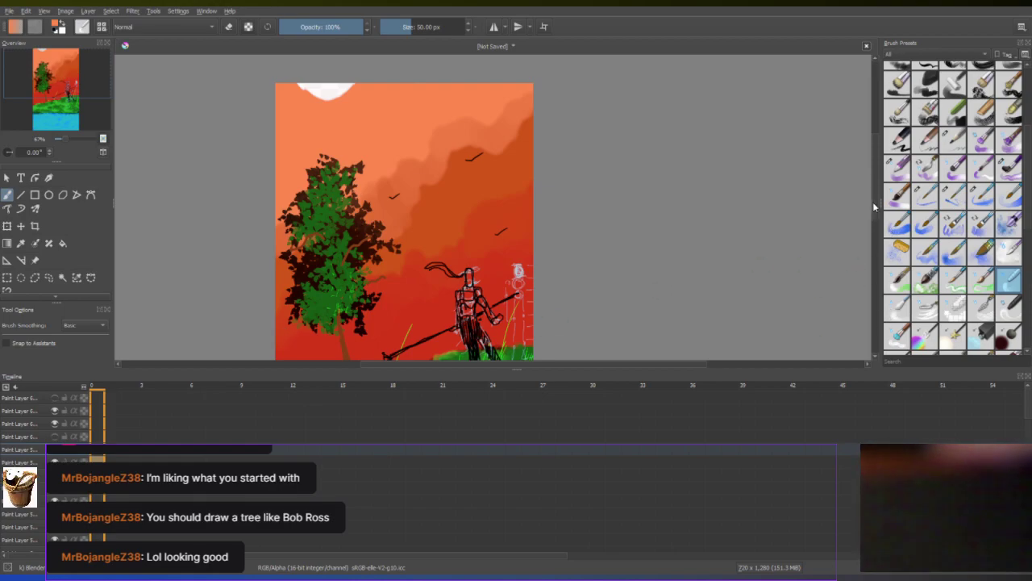
# Examine the blended sky, tree, figure, grassy hill and water at several zoom levels
pyautogui.scroll(-5, 871, 214)
pyautogui.scroll(1, 866, 230)
pyautogui.scroll(-1, 631, 224)
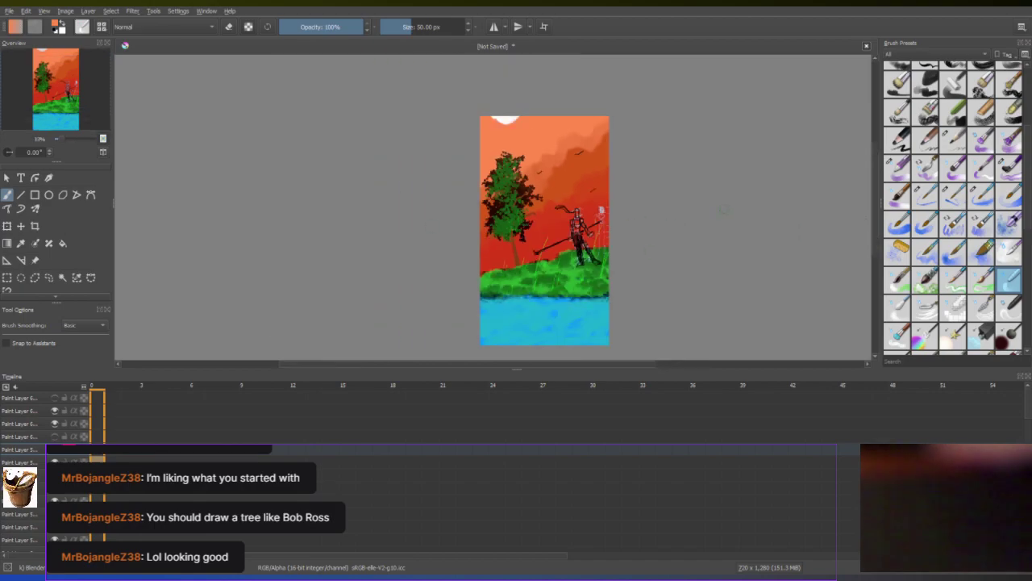
pyautogui.scroll(-2, 879, 213)
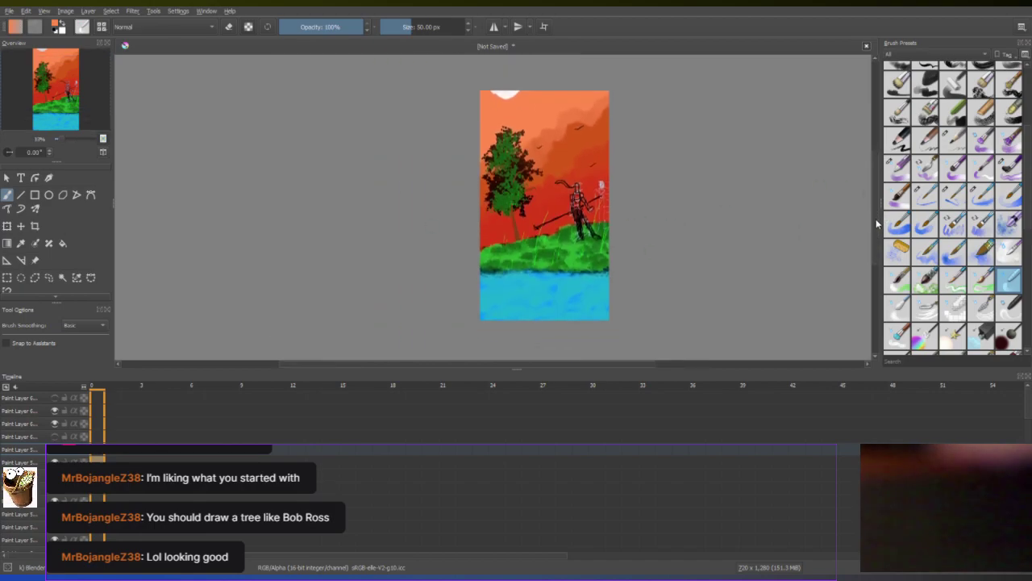
pyautogui.scroll(2, 836, 216)
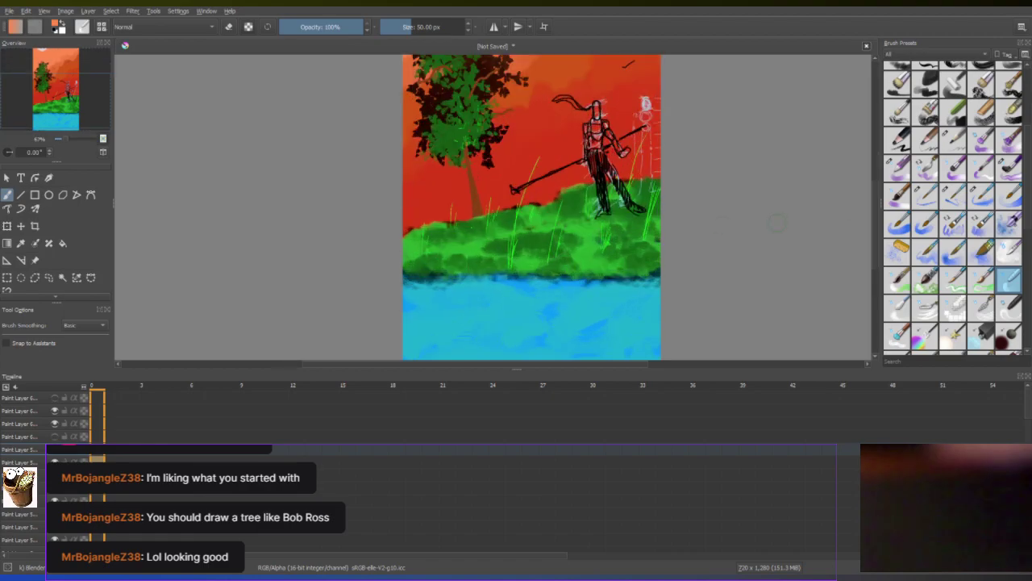
pyautogui.scroll(4, 877, 229)
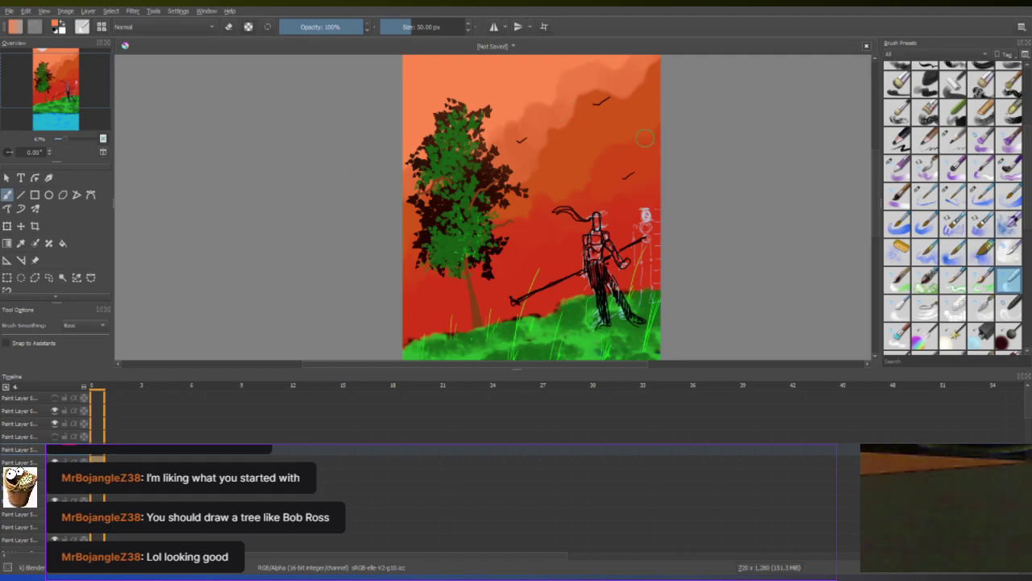
pyautogui.scroll(1, 642, 138)
pyautogui.scroll(-3, 602, 153)
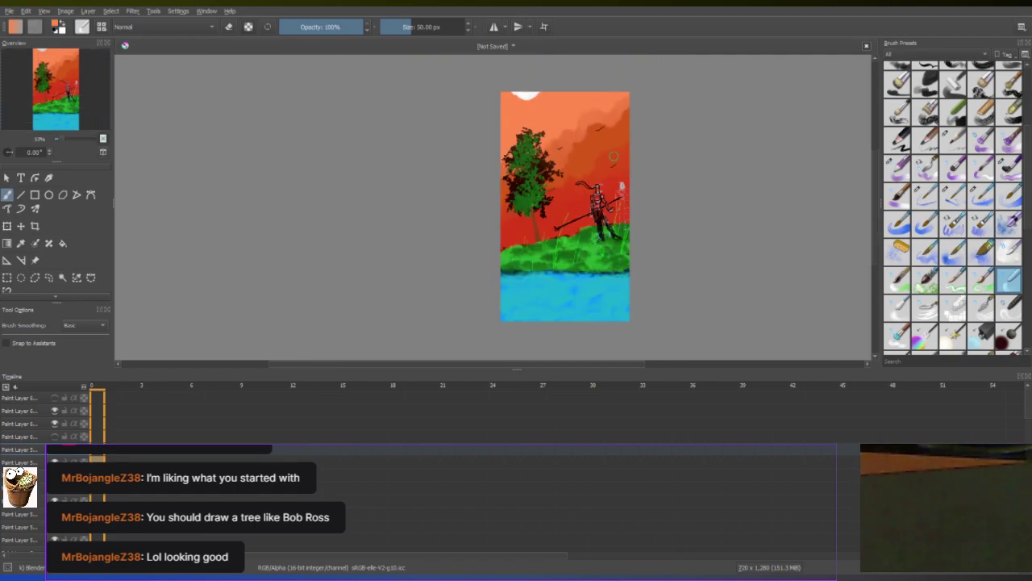
pyautogui.scroll(3, 615, 161)
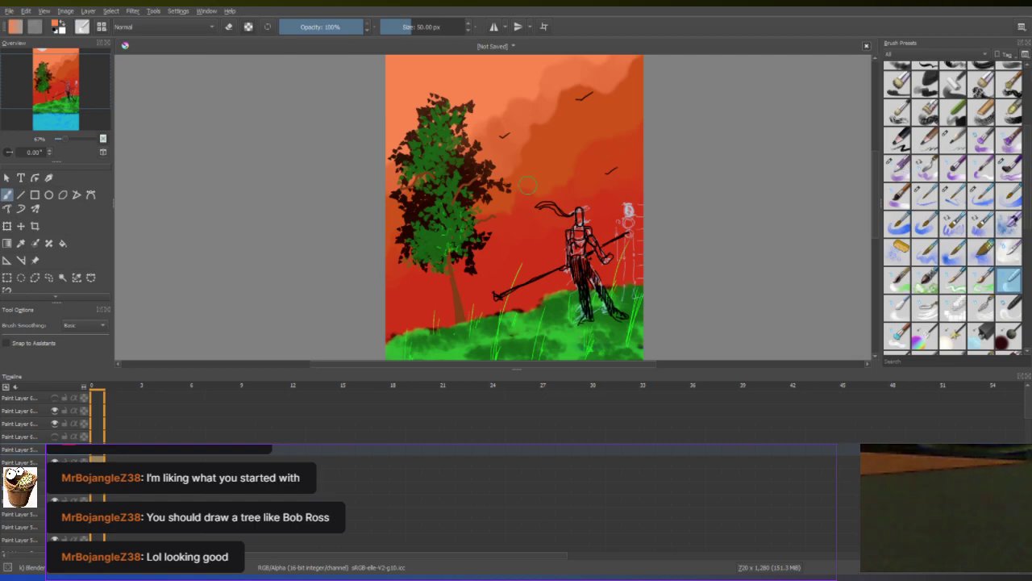
pyautogui.scroll(-2, 544, 189)
pyautogui.scroll(4, 546, 197)
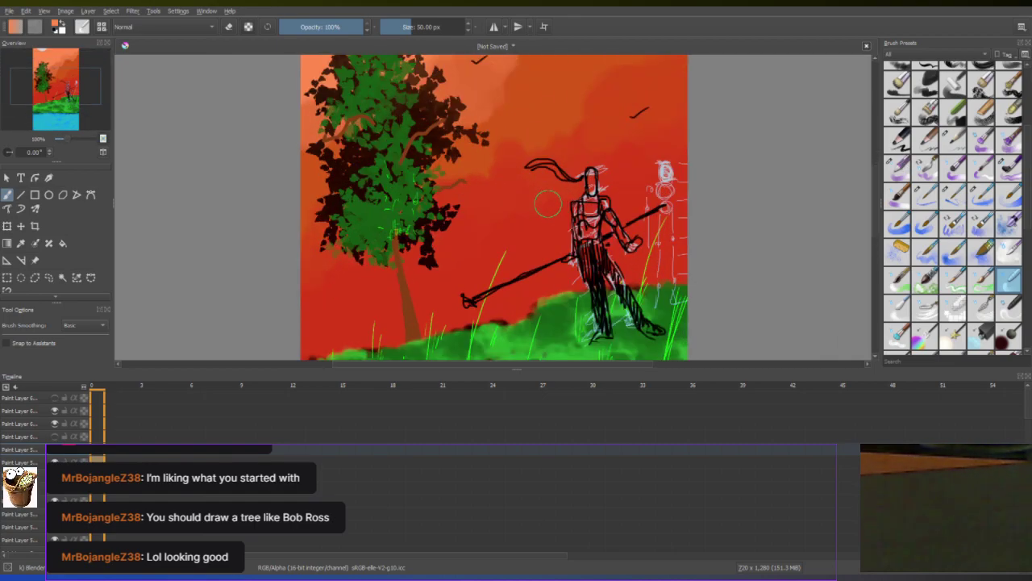
pyautogui.scroll(2, 548, 204)
pyautogui.scroll(-2, 541, 209)
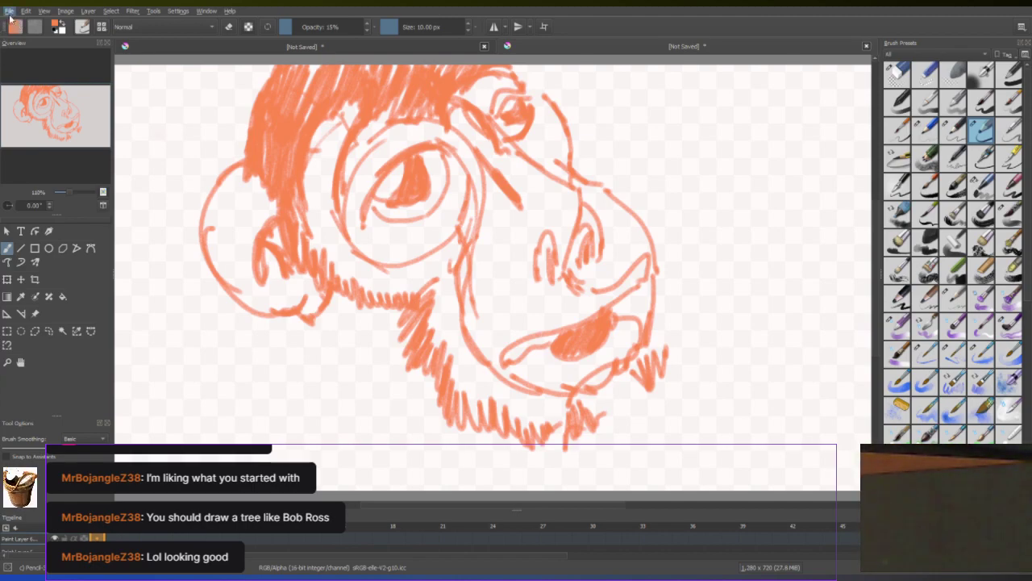
# Erase the orange monkey-face sketch, then paint a thick hooked orange stroke with the charcoal brush at about 111 px
pyautogui.click(897, 74)
pyautogui.moveTo(338, 125)
pyautogui.mouseDown()
pyautogui.moveTo(675, 107)
pyautogui.moveTo(189, 167)
pyautogui.moveTo(134, 240)
pyautogui.moveTo(503, 473)
pyautogui.mouseUp()
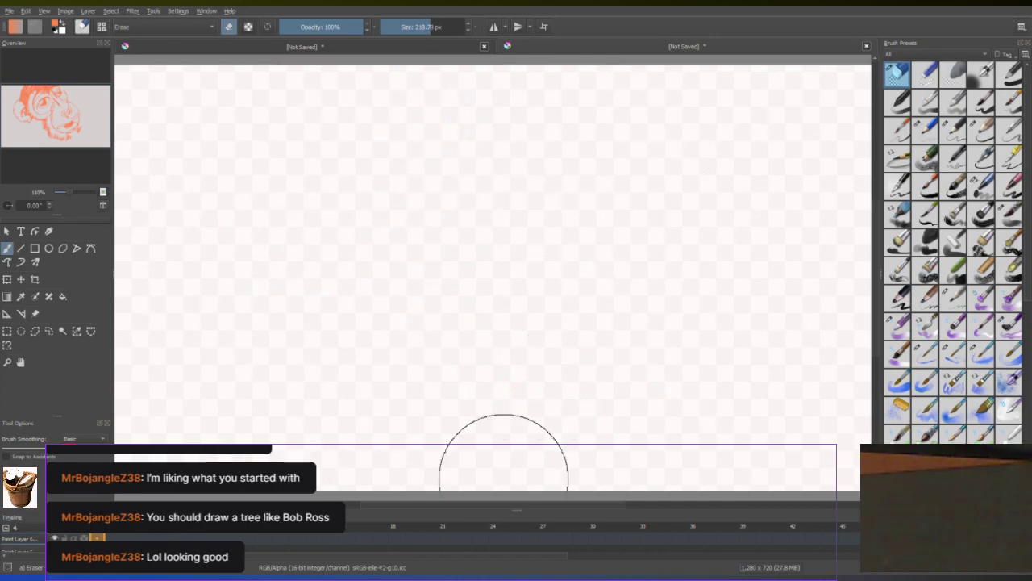
pyautogui.click(952, 299)
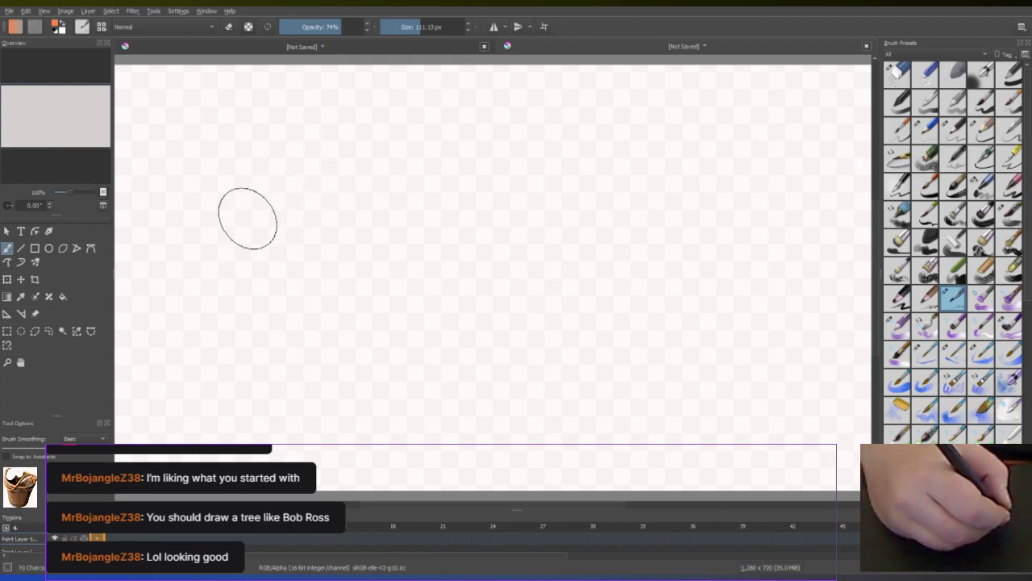
pyautogui.moveTo(247, 224)
pyautogui.mouseDown()
pyautogui.moveTo(314, 203)
pyautogui.moveTo(348, 177)
pyautogui.moveTo(382, 250)
pyautogui.moveTo(379, 348)
pyautogui.mouseUp()
pyautogui.moveTo(377, 242); pyautogui.dragTo(408, 430)
# Reduce the charcoal brush to 8.64 px and sketch a thin hooked curve with branching, leg-like lines beside the thick stroke
pyautogui.click(397, 29)
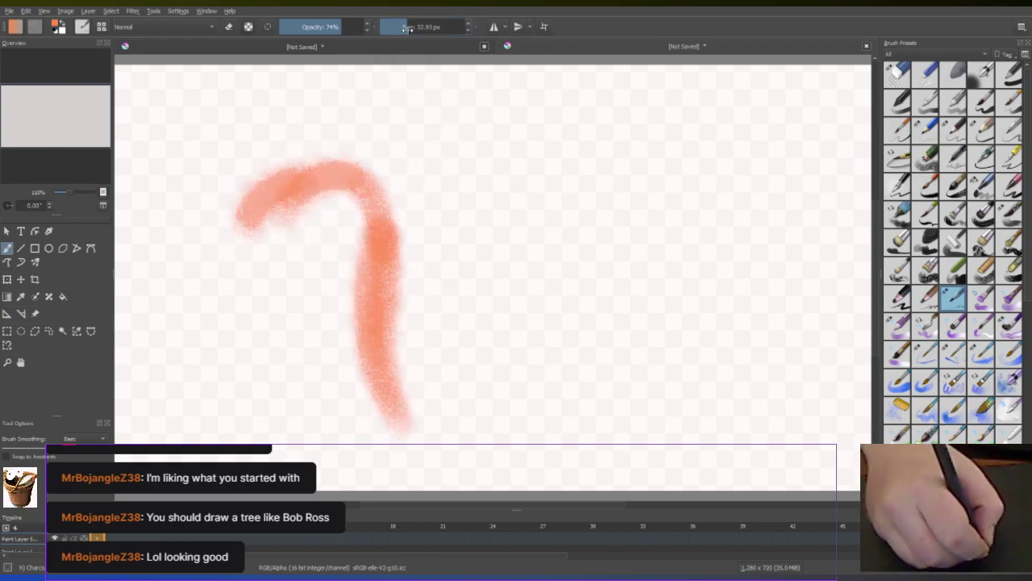
pyautogui.moveTo(402, 189)
pyautogui.mouseDown()
pyautogui.moveTo(451, 150)
pyautogui.moveTo(429, 167)
pyautogui.moveTo(467, 174)
pyautogui.moveTo(439, 234)
pyautogui.mouseUp()
pyautogui.moveTo(458, 189); pyautogui.dragTo(423, 297)
pyautogui.moveTo(459, 211)
pyautogui.mouseDown()
pyautogui.moveTo(435, 271)
pyautogui.moveTo(442, 316)
pyautogui.mouseUp()
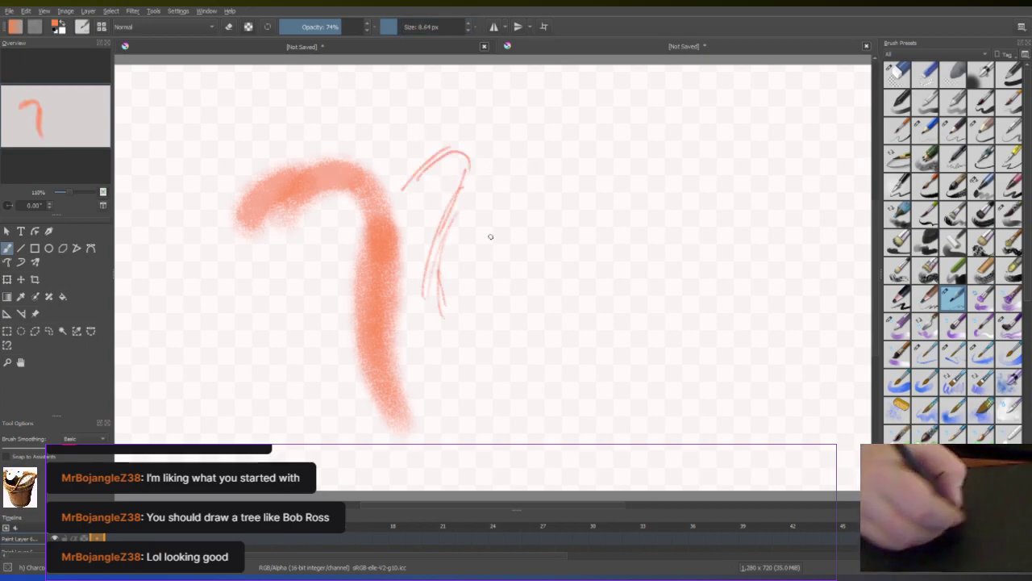
pyautogui.moveTo(437, 238); pyautogui.dragTo(489, 324)
pyautogui.moveTo(447, 273); pyautogui.dragTo(492, 312)
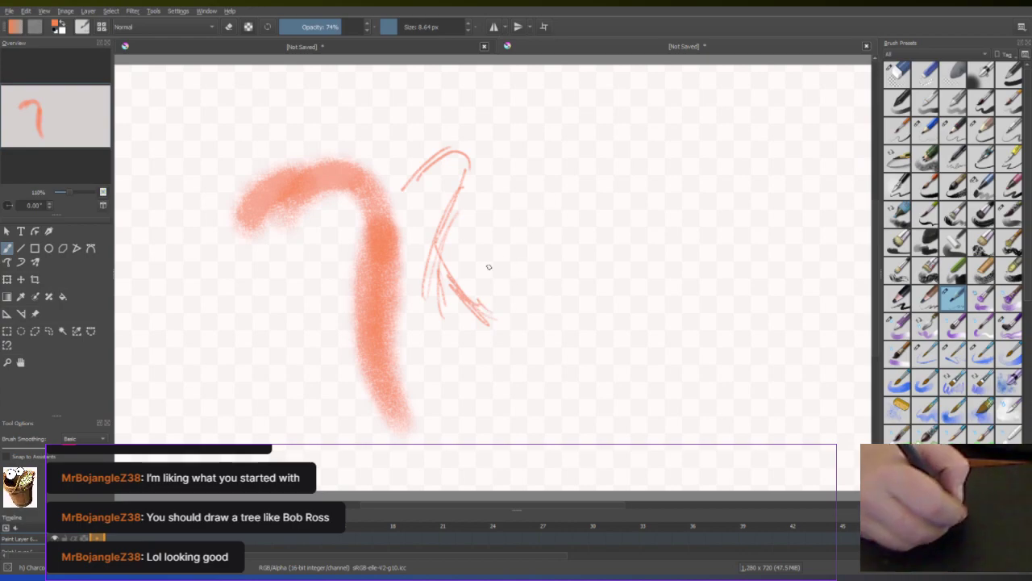
pyautogui.moveTo(453, 232); pyautogui.dragTo(486, 274)
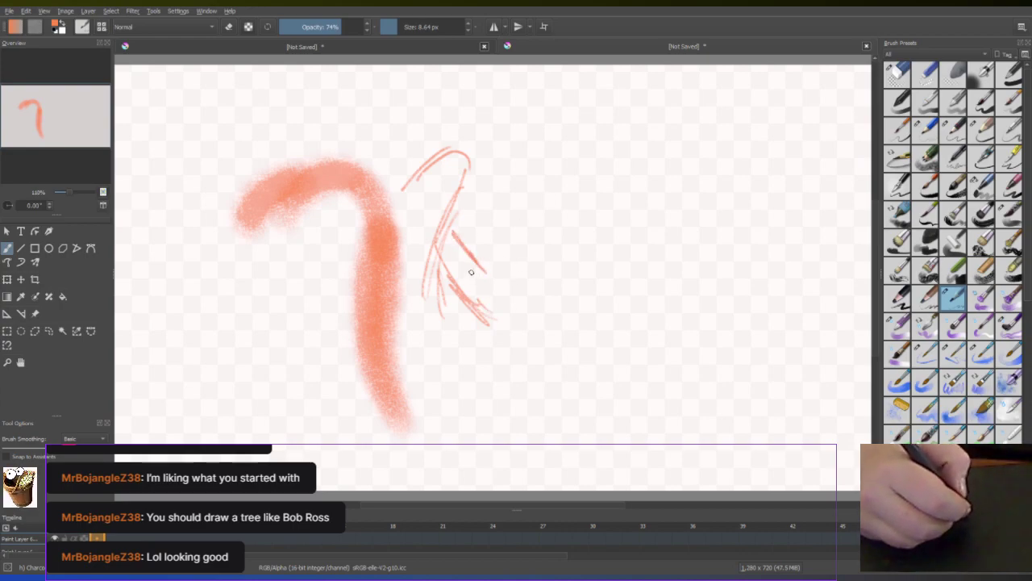
pyautogui.moveTo(436, 227)
pyautogui.mouseDown()
pyautogui.moveTo(535, 305)
pyautogui.moveTo(526, 303)
pyautogui.moveTo(532, 322)
pyautogui.moveTo(496, 350)
pyautogui.mouseUp()
# Sketch nested arching curves for an elongated form in the upper right part of the canvas, narrowing toward its base
pyautogui.moveTo(562, 196)
pyautogui.mouseDown()
pyautogui.moveTo(595, 168)
pyautogui.moveTo(592, 153)
pyautogui.moveTo(621, 159)
pyautogui.moveTo(599, 221)
pyautogui.mouseUp()
pyautogui.moveTo(566, 239)
pyautogui.mouseDown()
pyautogui.moveTo(601, 200)
pyautogui.moveTo(578, 288)
pyautogui.mouseUp()
pyautogui.moveTo(599, 206); pyautogui.dragTo(578, 278)
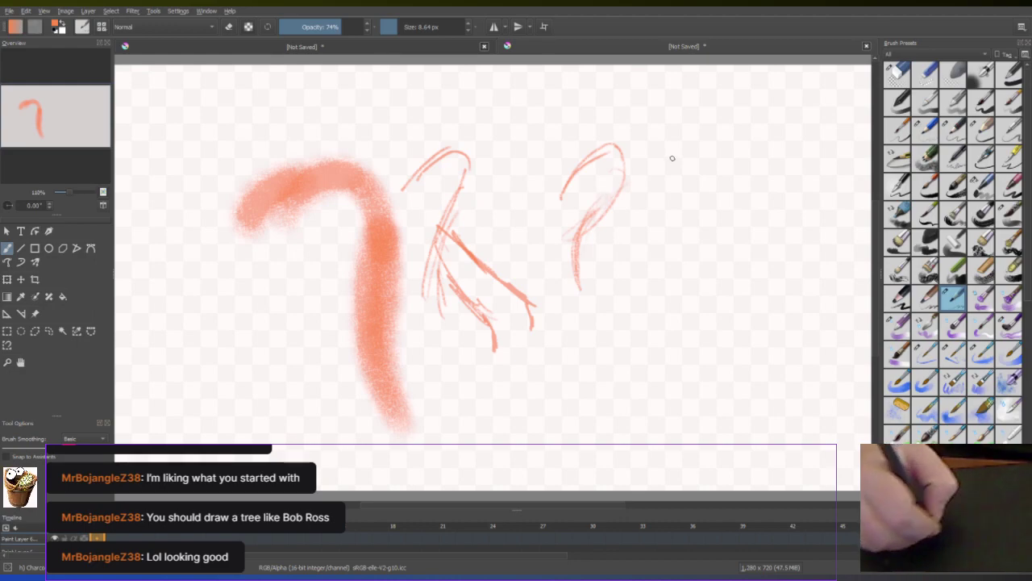
pyautogui.moveTo(550, 220); pyautogui.dragTo(600, 121)
pyautogui.moveTo(571, 172)
pyautogui.mouseDown()
pyautogui.moveTo(609, 110)
pyautogui.moveTo(650, 118)
pyautogui.moveTo(654, 139)
pyautogui.moveTo(591, 224)
pyautogui.moveTo(588, 142)
pyautogui.mouseUp()
pyautogui.moveTo(607, 104)
pyautogui.mouseDown()
pyautogui.moveTo(570, 184)
pyautogui.moveTo(668, 80)
pyautogui.moveTo(687, 129)
pyautogui.moveTo(589, 226)
pyautogui.moveTo(580, 268)
pyautogui.moveTo(580, 255)
pyautogui.moveTo(587, 296)
pyautogui.moveTo(594, 239)
pyautogui.moveTo(605, 310)
pyautogui.moveTo(593, 245)
pyautogui.moveTo(600, 262)
pyautogui.moveTo(612, 218)
pyautogui.moveTo(656, 175)
pyautogui.mouseUp()
pyautogui.moveTo(565, 216)
pyautogui.mouseDown()
pyautogui.moveTo(551, 237)
pyautogui.moveTo(605, 147)
pyautogui.moveTo(588, 208)
pyautogui.mouseUp()
pyautogui.moveTo(605, 126)
pyautogui.mouseDown()
pyautogui.moveTo(650, 98)
pyautogui.moveTo(655, 176)
pyautogui.mouseUp()
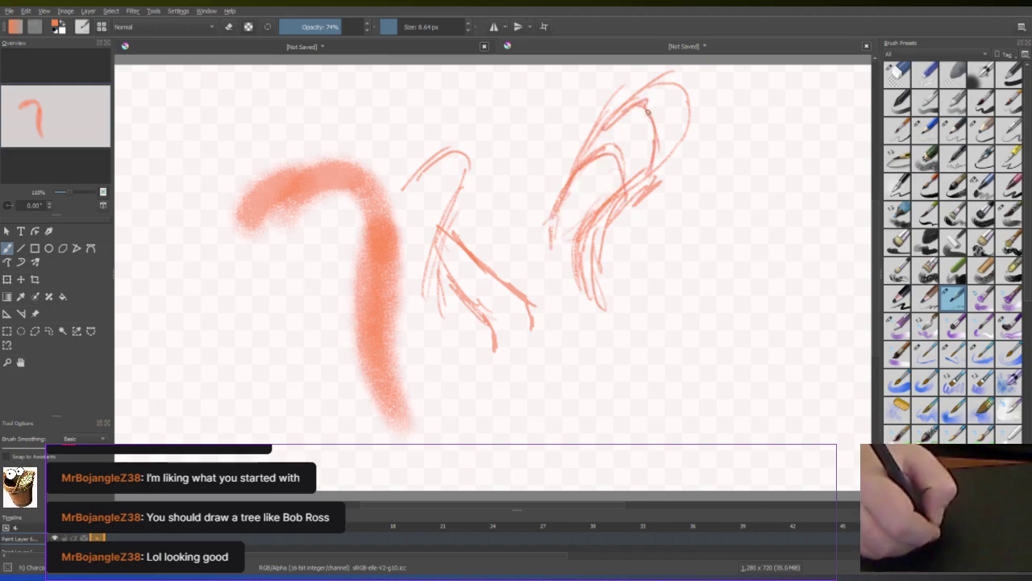
# Add inner detail to the tip of the upper right form and draw lines linking its base toward the thin hooked curve
pyautogui.moveTo(672, 90); pyautogui.dragTo(652, 117)
pyautogui.moveTo(590, 158)
pyautogui.mouseDown()
pyautogui.moveTo(613, 141)
pyautogui.moveTo(612, 129)
pyautogui.moveTo(643, 118)
pyautogui.moveTo(622, 119)
pyautogui.moveTo(676, 158)
pyautogui.moveTo(607, 230)
pyautogui.mouseUp()
pyautogui.moveTo(571, 189)
pyautogui.mouseDown()
pyautogui.moveTo(559, 211)
pyautogui.moveTo(513, 242)
pyautogui.mouseUp()
pyautogui.moveTo(552, 211)
pyautogui.mouseDown()
pyautogui.moveTo(495, 212)
pyautogui.moveTo(482, 199)
pyautogui.moveTo(501, 220)
pyautogui.mouseUp()
# Draw a jagged edge and small marks beneath the thick stroke's arch, and connect the stroke to the thin hooked curve
pyautogui.moveTo(220, 269)
pyautogui.mouseDown()
pyautogui.moveTo(269, 209)
pyautogui.moveTo(304, 193)
pyautogui.moveTo(337, 196)
pyautogui.moveTo(360, 216)
pyautogui.moveTo(352, 270)
pyautogui.mouseUp()
pyautogui.moveTo(367, 180)
pyautogui.mouseDown()
pyautogui.moveTo(412, 181)
pyautogui.moveTo(416, 207)
pyautogui.mouseUp()
pyautogui.moveTo(313, 234); pyautogui.dragTo(318, 275)
pyautogui.moveTo(294, 246)
pyautogui.mouseDown()
pyautogui.moveTo(281, 248)
pyautogui.moveTo(272, 282)
pyautogui.moveTo(263, 273)
pyautogui.mouseUp()
pyautogui.moveTo(335, 270)
pyautogui.mouseDown()
pyautogui.moveTo(334, 287)
pyautogui.moveTo(327, 276)
pyautogui.mouseUp()
pyautogui.moveTo(421, 274)
pyautogui.mouseDown()
pyautogui.moveTo(413, 311)
pyautogui.moveTo(384, 304)
pyautogui.mouseUp()
pyautogui.moveTo(463, 313)
pyautogui.mouseDown()
pyautogui.moveTo(478, 307)
pyautogui.moveTo(481, 326)
pyautogui.mouseUp()
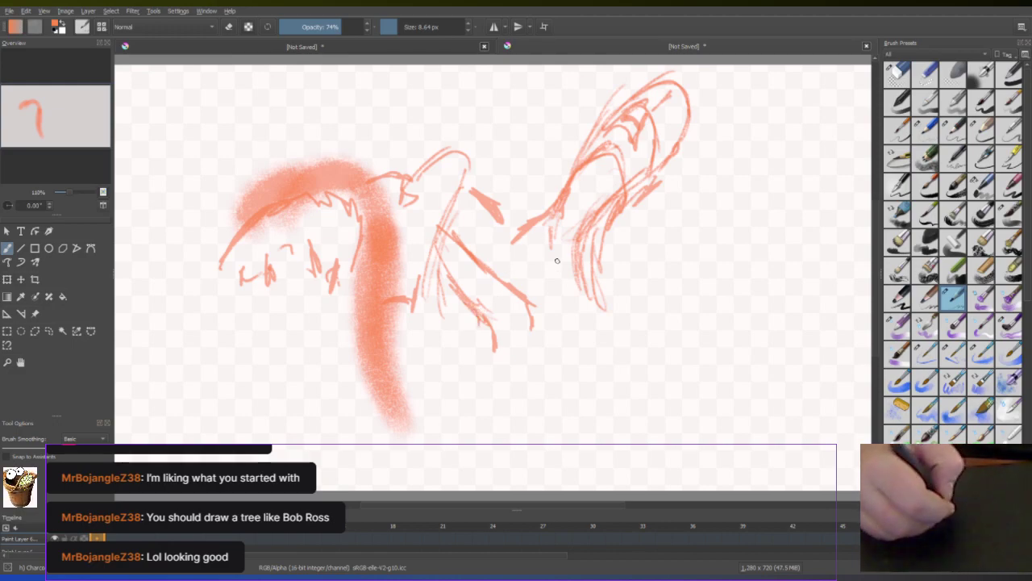
# Sketch rounded limb shapes below the branching lines and wrap a large curve around them from the upper right form
pyautogui.moveTo(452, 292)
pyautogui.mouseDown()
pyautogui.moveTo(408, 283)
pyautogui.moveTo(473, 315)
pyautogui.moveTo(482, 337)
pyautogui.moveTo(461, 355)
pyautogui.moveTo(500, 338)
pyautogui.moveTo(407, 348)
pyautogui.moveTo(463, 360)
pyautogui.moveTo(448, 384)
pyautogui.moveTo(492, 354)
pyautogui.mouseUp()
pyautogui.moveTo(529, 319)
pyautogui.mouseDown()
pyautogui.moveTo(534, 367)
pyautogui.moveTo(558, 388)
pyautogui.moveTo(435, 402)
pyautogui.mouseUp()
pyautogui.moveTo(541, 345)
pyautogui.mouseDown()
pyautogui.moveTo(605, 378)
pyautogui.moveTo(607, 409)
pyautogui.moveTo(584, 395)
pyautogui.moveTo(549, 410)
pyautogui.moveTo(515, 398)
pyautogui.moveTo(555, 430)
pyautogui.moveTo(583, 361)
pyautogui.moveTo(602, 360)
pyautogui.moveTo(613, 370)
pyautogui.moveTo(609, 420)
pyautogui.moveTo(574, 434)
pyautogui.moveTo(547, 429)
pyautogui.moveTo(607, 443)
pyautogui.moveTo(610, 434)
pyautogui.moveTo(567, 415)
pyautogui.moveTo(612, 445)
pyautogui.moveTo(587, 429)
pyautogui.moveTo(613, 425)
pyautogui.mouseUp()
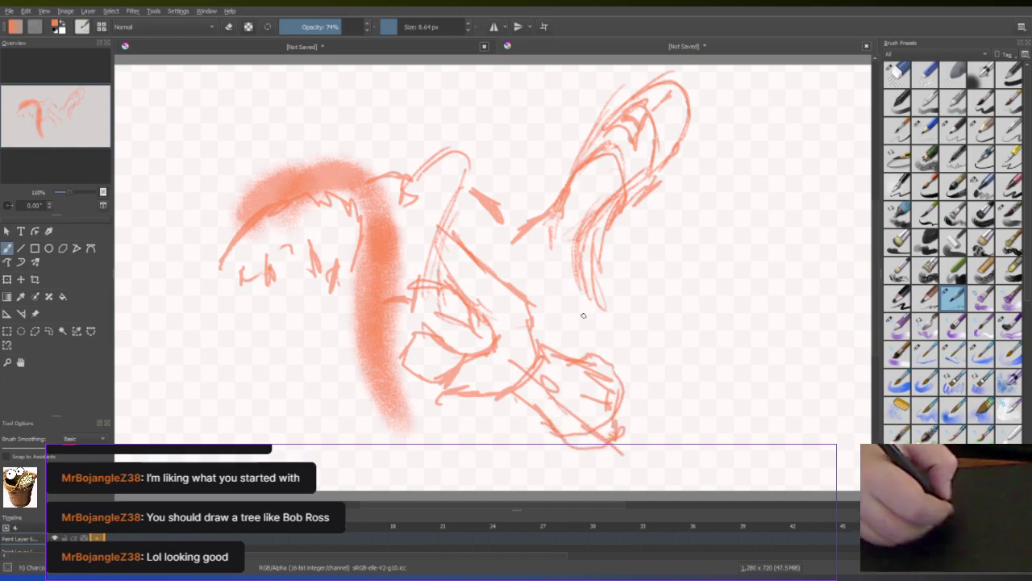
pyautogui.moveTo(606, 280)
pyautogui.mouseDown()
pyautogui.moveTo(617, 300)
pyautogui.moveTo(636, 300)
pyautogui.moveTo(664, 325)
pyautogui.moveTo(670, 384)
pyautogui.moveTo(579, 349)
pyautogui.moveTo(628, 335)
pyautogui.moveTo(656, 355)
pyautogui.moveTo(663, 429)
pyautogui.moveTo(636, 454)
pyautogui.moveTo(573, 451)
pyautogui.moveTo(619, 471)
pyautogui.moveTo(663, 434)
pyautogui.moveTo(665, 378)
pyautogui.mouseUp()
pyautogui.moveTo(594, 167)
pyautogui.mouseDown()
pyautogui.moveTo(581, 194)
pyautogui.moveTo(585, 179)
pyautogui.moveTo(600, 215)
pyautogui.moveTo(574, 255)
pyautogui.mouseUp()
pyautogui.moveTo(605, 218)
pyautogui.mouseDown()
pyautogui.moveTo(590, 269)
pyautogui.moveTo(597, 255)
pyautogui.moveTo(603, 292)
pyautogui.mouseUp()
pyautogui.moveTo(550, 263); pyautogui.dragTo(546, 290)
pyautogui.moveTo(271, 238); pyautogui.dragTo(178, 224)
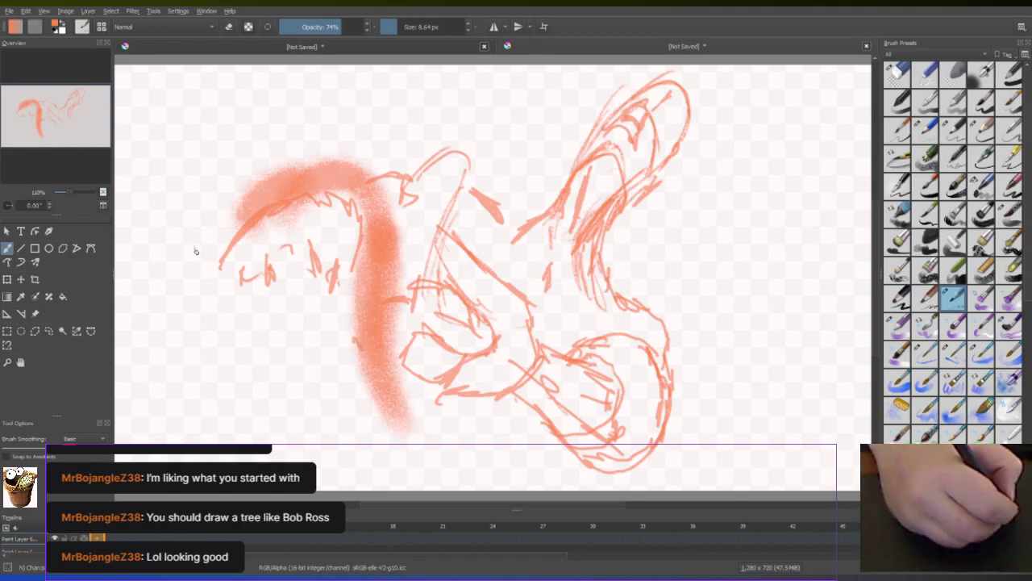
# Draw a row of pointed spikes along the outer edge of the thick hooked stroke, ending at the neighbouring thin curve
pyautogui.press('+')
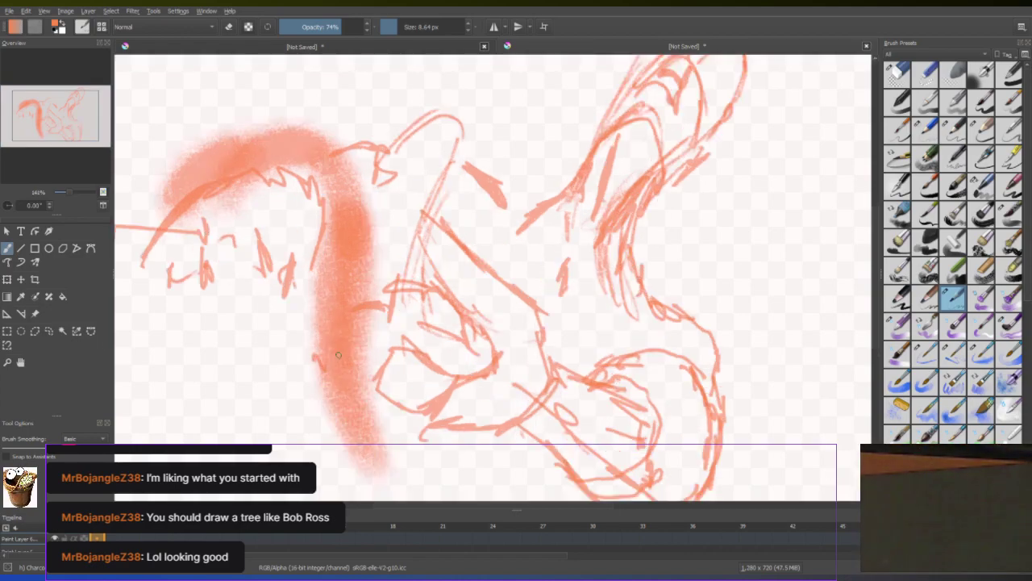
pyautogui.press('1')
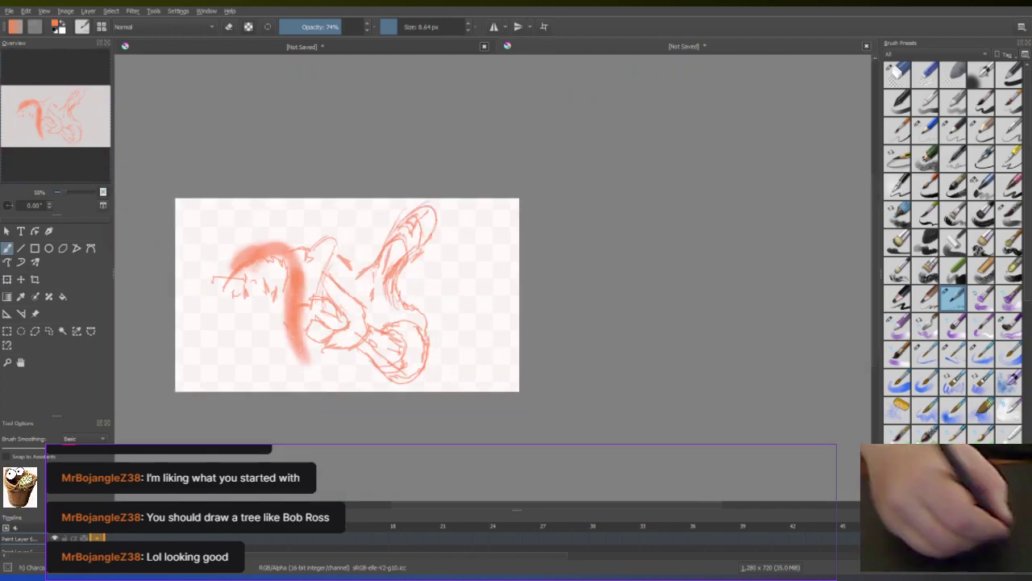
pyautogui.moveTo(232, 279)
pyautogui.mouseDown()
pyautogui.moveTo(235, 242)
pyautogui.moveTo(304, 238)
pyautogui.moveTo(309, 363)
pyautogui.mouseUp()
pyautogui.moveTo(334, 248); pyautogui.dragTo(308, 242)
# Reinforce the outline of the upper right form and the curve running down around the lower rounded limb
pyautogui.moveTo(378, 250); pyautogui.dragTo(402, 209)
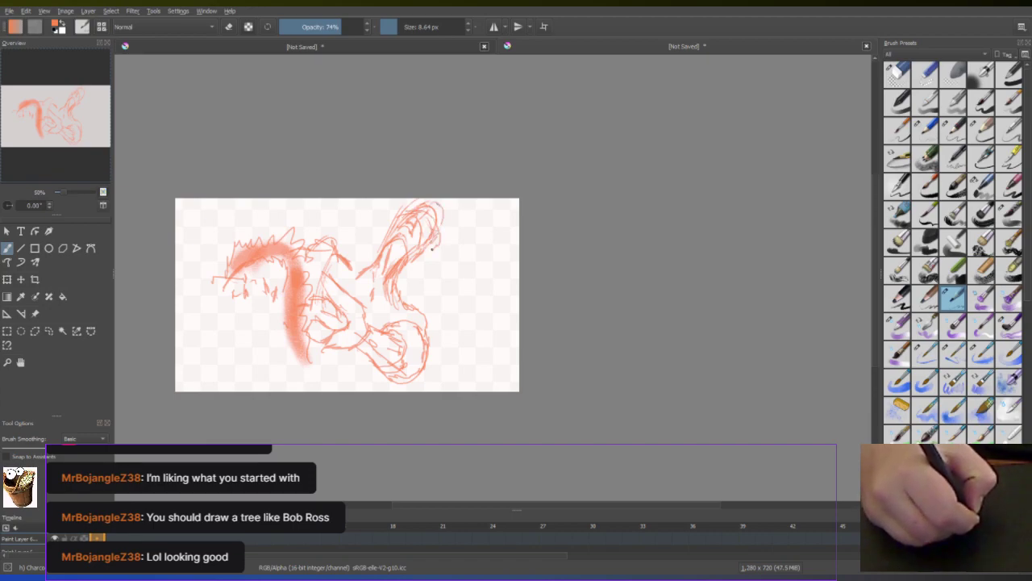
pyautogui.moveTo(396, 216); pyautogui.dragTo(377, 252)
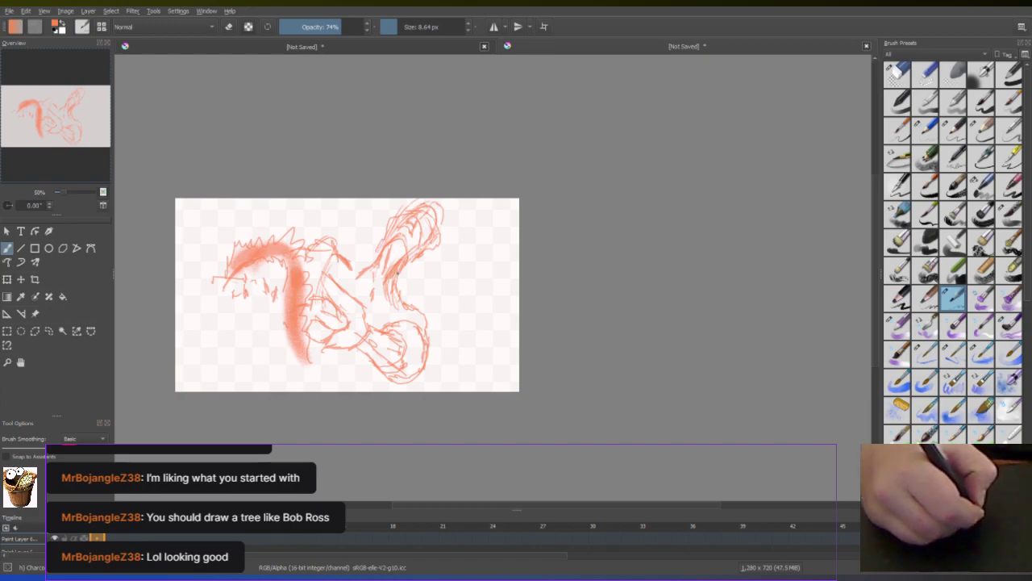
pyautogui.moveTo(412, 287)
pyautogui.mouseDown()
pyautogui.moveTo(402, 305)
pyautogui.moveTo(410, 313)
pyautogui.moveTo(404, 300)
pyautogui.moveTo(387, 315)
pyautogui.moveTo(409, 318)
pyautogui.mouseUp()
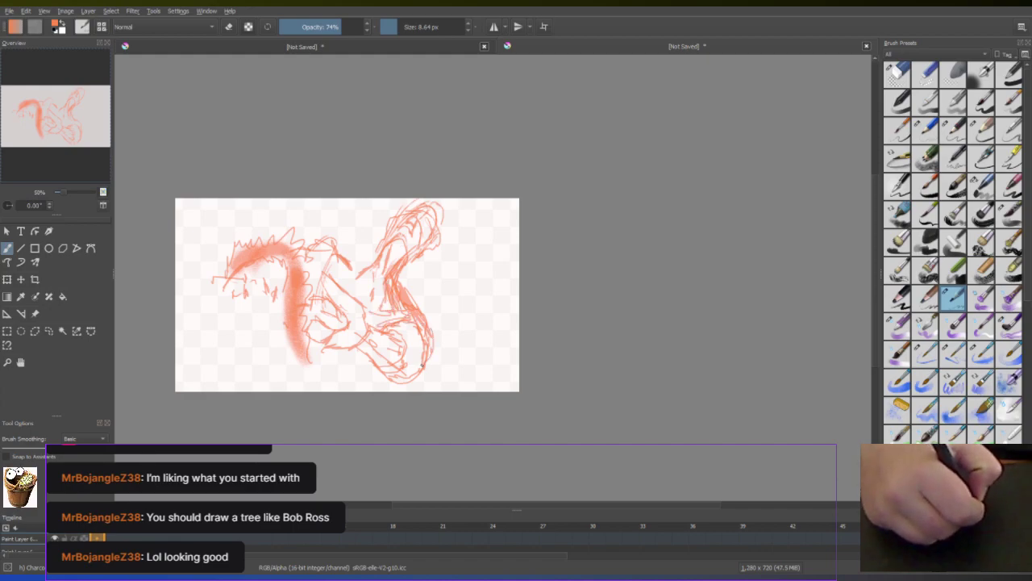
# Hatch dense orange shading between the thin hooked curve and the upper right form, and add contour lines below it
pyautogui.moveTo(334, 256)
pyautogui.mouseDown()
pyautogui.moveTo(326, 269)
pyautogui.moveTo(345, 280)
pyautogui.moveTo(376, 265)
pyautogui.moveTo(347, 266)
pyautogui.moveTo(369, 269)
pyautogui.mouseUp()
pyautogui.moveTo(349, 268); pyautogui.dragTo(363, 273)
pyautogui.moveTo(342, 274)
pyautogui.mouseDown()
pyautogui.moveTo(355, 271)
pyautogui.moveTo(354, 287)
pyautogui.mouseUp()
pyautogui.moveTo(332, 289)
pyautogui.mouseDown()
pyautogui.moveTo(349, 275)
pyautogui.moveTo(382, 303)
pyautogui.mouseUp()
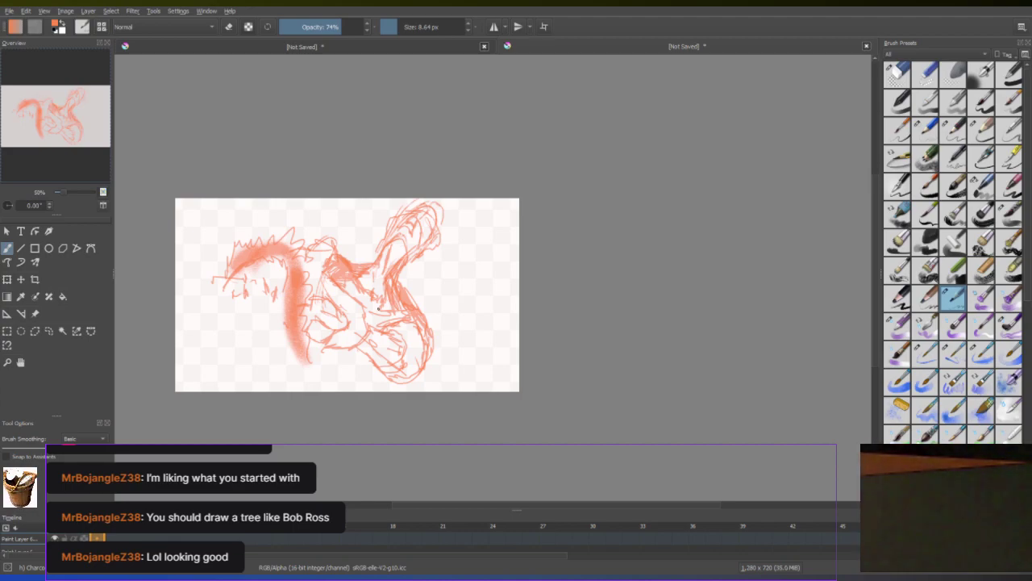
# Reset the foreground colour to black and reduce the brush size to 4.63 px for finer line work
pyautogui.scroll(2, 682, 284)
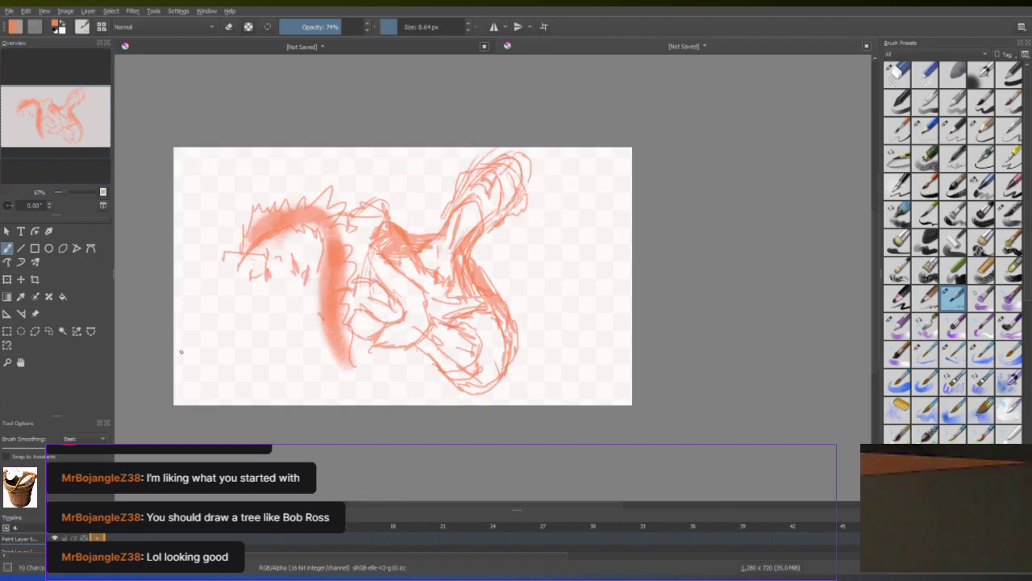
pyautogui.press('d')
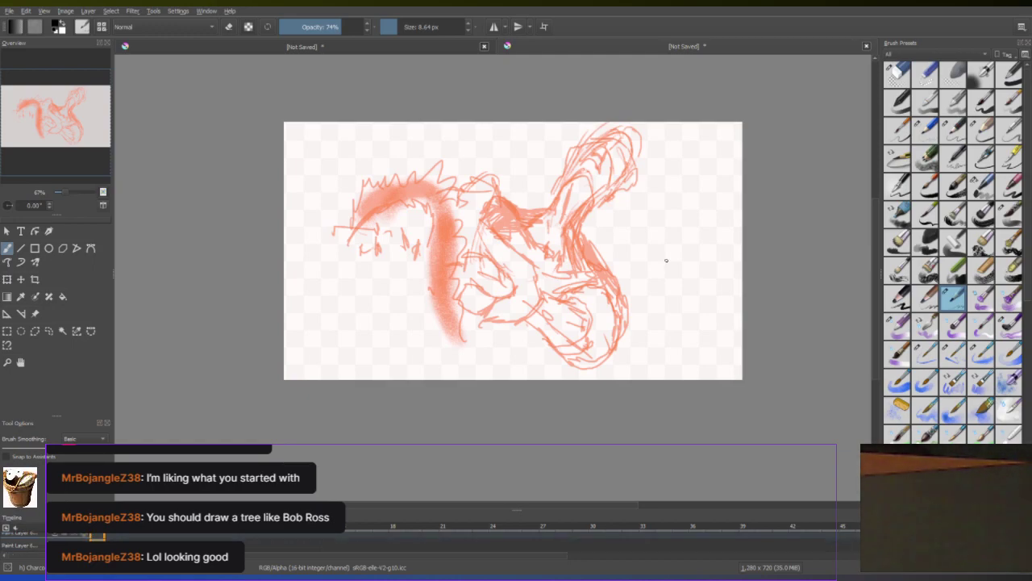
pyautogui.scroll(2, 510, 199)
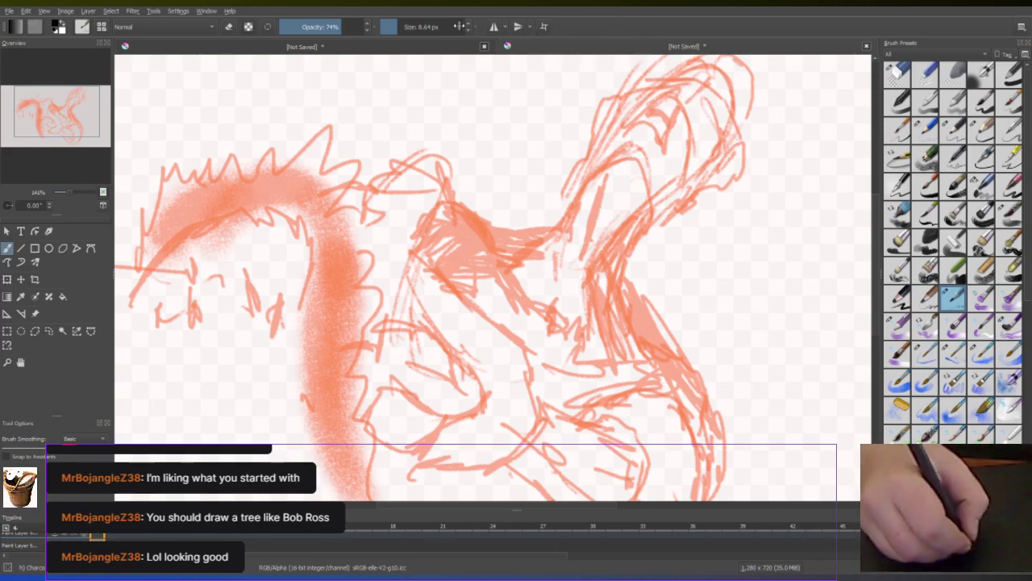
pyautogui.moveTo(395, 26); pyautogui.dragTo(387, 26)
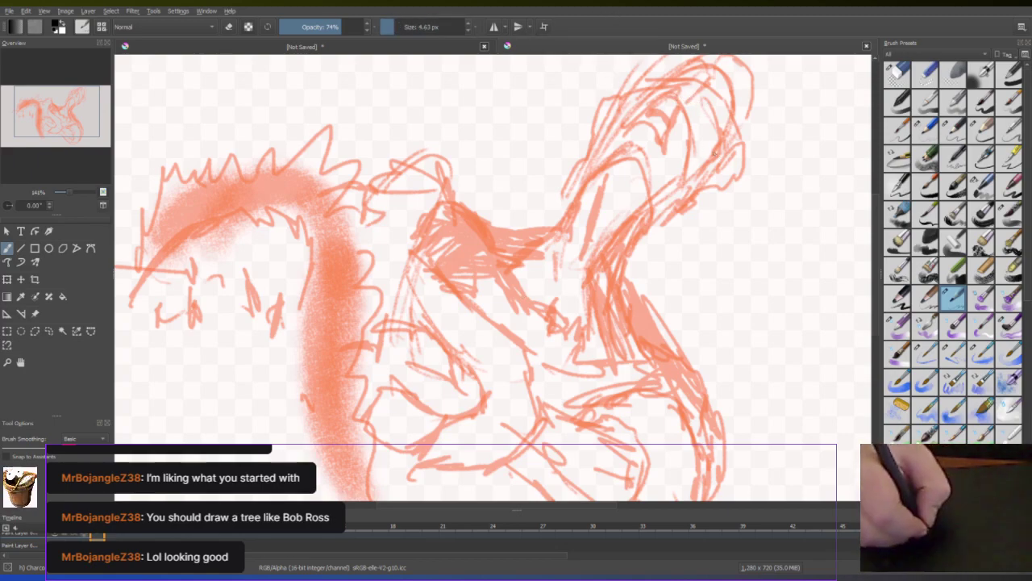
# Ink a small narrow oval and a jagged-edged crescent inside the upper right head shape
pyautogui.moveTo(704, 96); pyautogui.dragTo(713, 126)
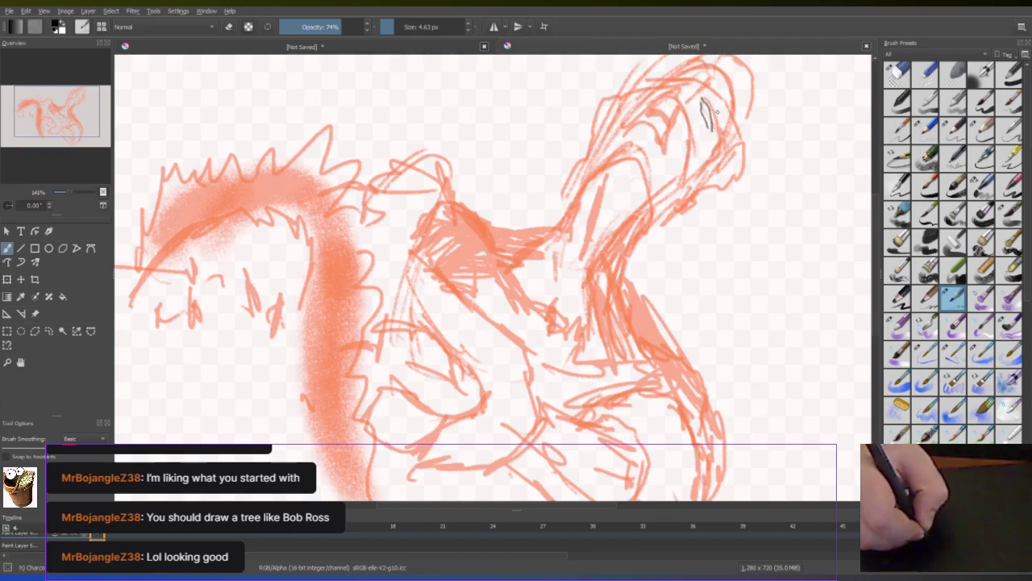
pyautogui.moveTo(667, 95)
pyautogui.mouseDown()
pyautogui.moveTo(679, 88)
pyautogui.moveTo(626, 126)
pyautogui.moveTo(649, 126)
pyautogui.moveTo(663, 156)
pyautogui.moveTo(684, 109)
pyautogui.moveTo(678, 92)
pyautogui.moveTo(690, 82)
pyautogui.moveTo(666, 80)
pyautogui.moveTo(709, 128)
pyautogui.mouseUp()
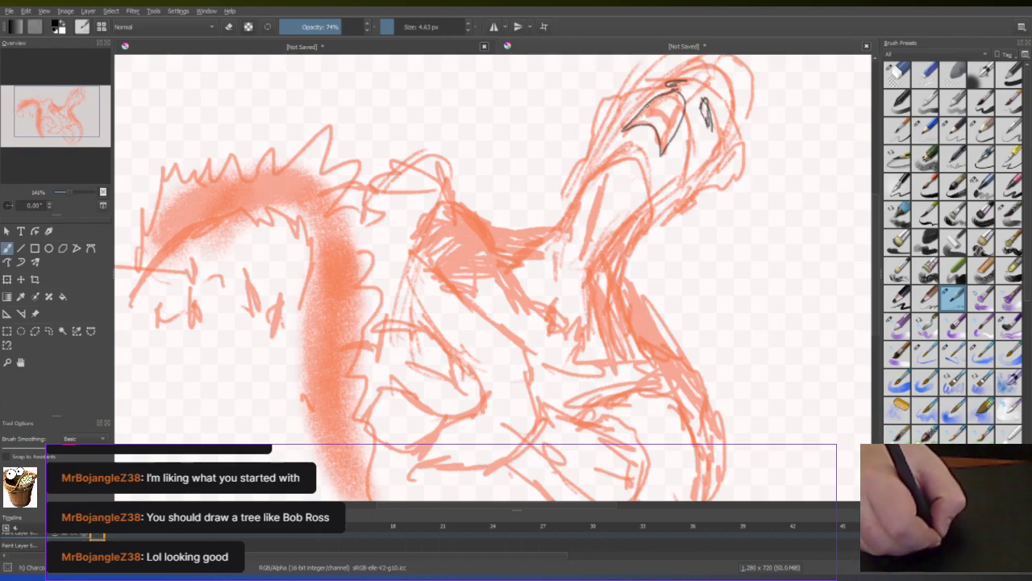
pyautogui.moveTo(643, 113); pyautogui.dragTo(665, 107)
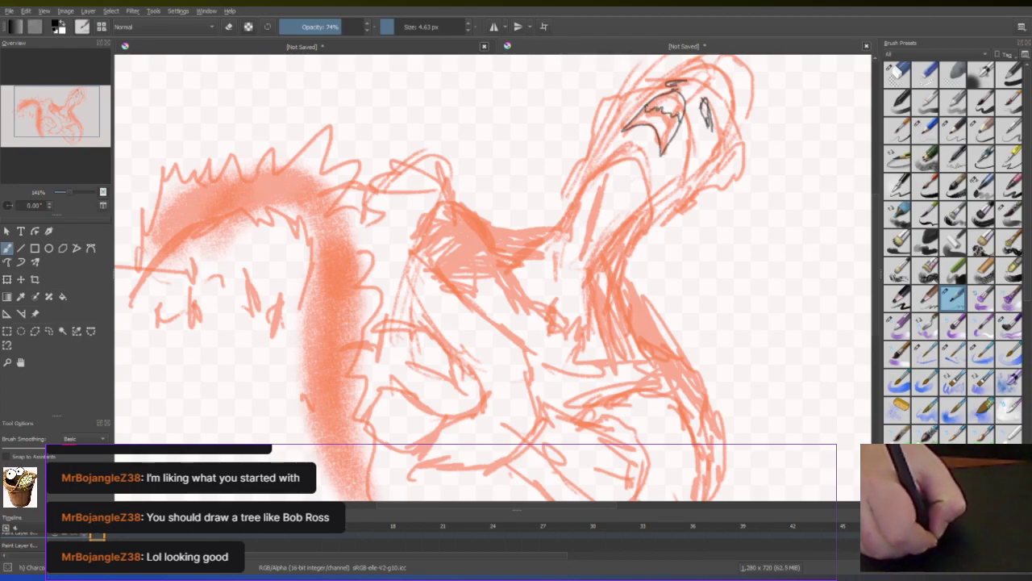
pyautogui.moveTo(669, 97)
pyautogui.mouseDown()
pyautogui.moveTo(681, 104)
pyautogui.moveTo(650, 118)
pyautogui.mouseUp()
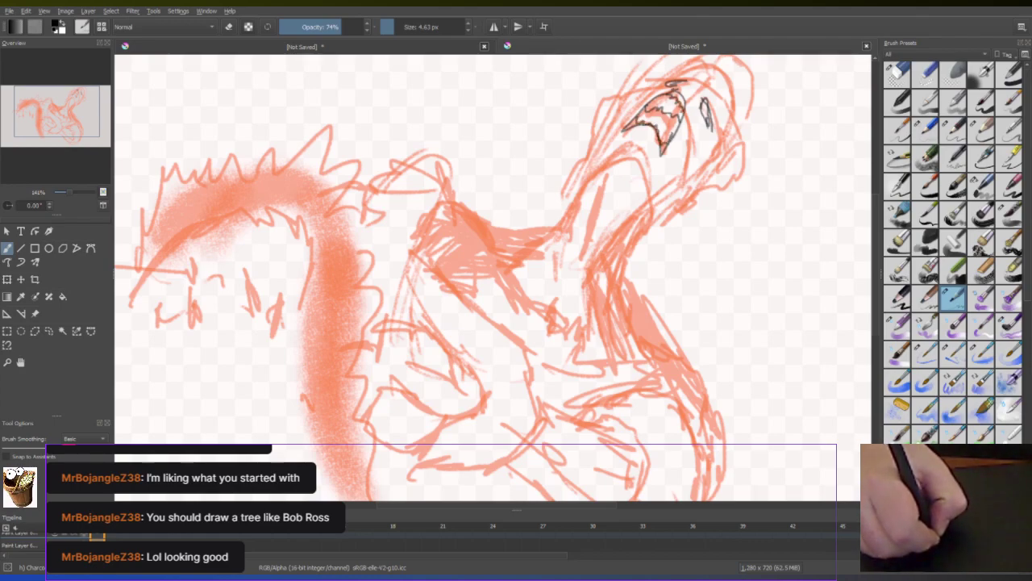
pyautogui.moveTo(689, 133); pyautogui.dragTo(692, 137)
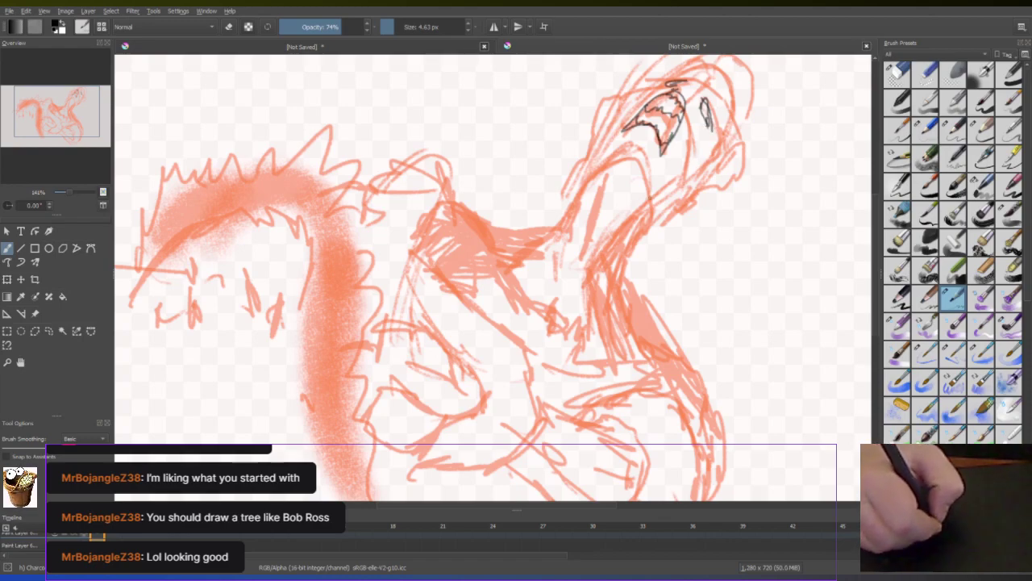
# Ink the chin, both sides of the neck and the sagging shoulder curve, plus the head's left contour with short strokes above the crescent
pyautogui.moveTo(618, 149); pyautogui.dragTo(654, 203)
pyautogui.moveTo(617, 243)
pyautogui.mouseDown()
pyautogui.moveTo(637, 249)
pyautogui.moveTo(623, 274)
pyautogui.moveTo(638, 295)
pyautogui.mouseUp()
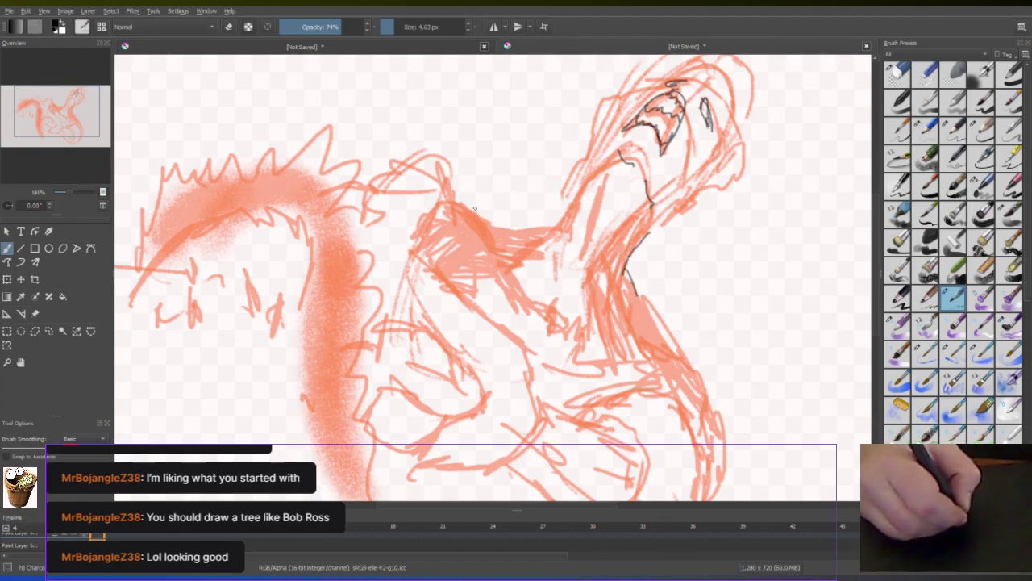
pyautogui.moveTo(455, 200)
pyautogui.mouseDown()
pyautogui.moveTo(502, 230)
pyautogui.moveTo(528, 229)
pyautogui.moveTo(556, 224)
pyautogui.moveTo(580, 187)
pyautogui.mouseUp()
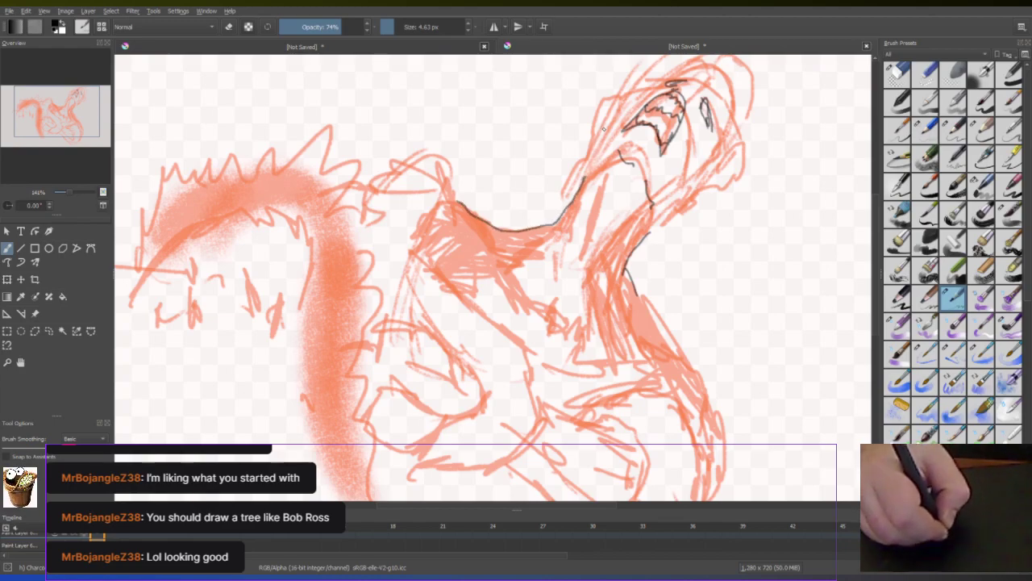
pyautogui.moveTo(615, 111)
pyautogui.mouseDown()
pyautogui.moveTo(582, 175)
pyautogui.moveTo(615, 157)
pyautogui.mouseUp()
pyautogui.moveTo(618, 97)
pyautogui.mouseDown()
pyautogui.moveTo(605, 97)
pyautogui.moveTo(589, 141)
pyautogui.moveTo(622, 91)
pyautogui.mouseUp()
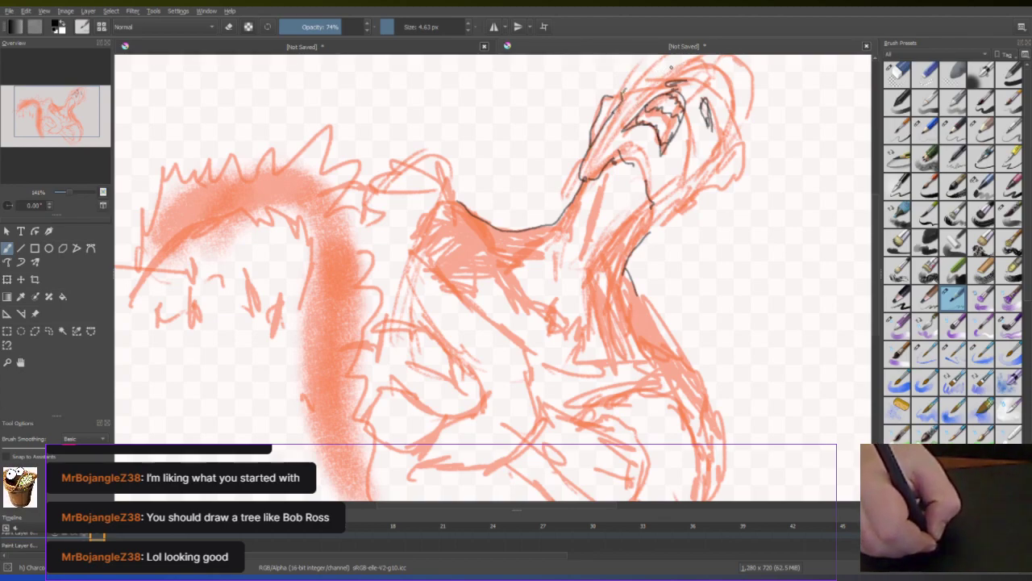
pyautogui.moveTo(651, 77); pyautogui.dragTo(610, 102)
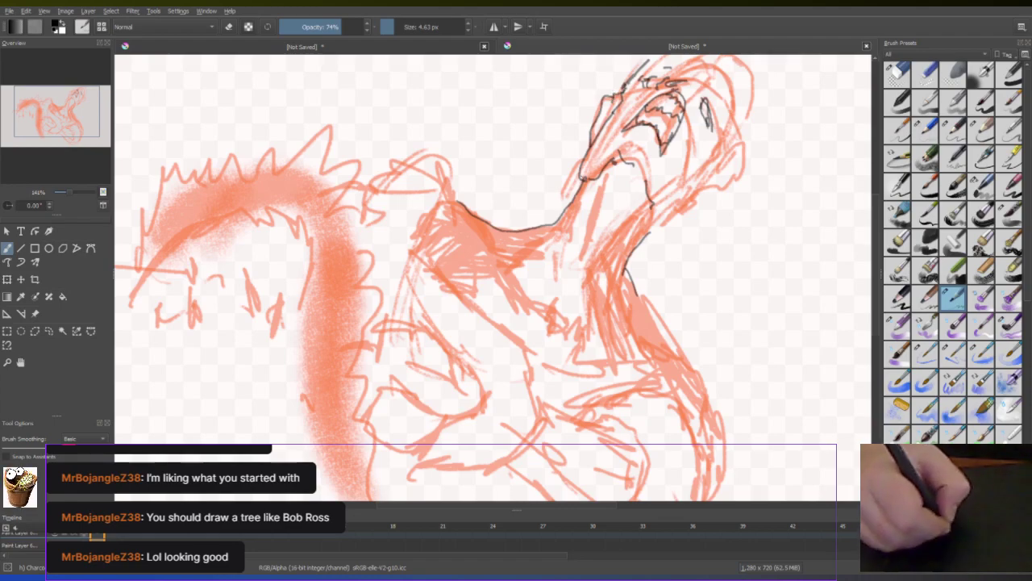
# Outline the head's lower right edge and ear in black, and hatch shadow lines under the chin and down the neck
pyautogui.moveTo(582, 183); pyautogui.dragTo(573, 196)
pyautogui.moveTo(653, 230)
pyautogui.mouseDown()
pyautogui.moveTo(645, 242)
pyautogui.moveTo(734, 180)
pyautogui.moveTo(745, 156)
pyautogui.moveTo(727, 153)
pyautogui.moveTo(717, 177)
pyautogui.moveTo(731, 170)
pyautogui.moveTo(721, 178)
pyautogui.mouseUp()
pyautogui.moveTo(756, 118)
pyautogui.mouseDown()
pyautogui.moveTo(743, 143)
pyautogui.moveTo(746, 132)
pyautogui.mouseUp()
pyautogui.moveTo(608, 183); pyautogui.dragTo(580, 271)
pyautogui.moveTo(610, 229); pyautogui.dragTo(599, 265)
pyautogui.moveTo(631, 215); pyautogui.dragTo(608, 274)
pyautogui.moveTo(616, 192); pyautogui.dragTo(607, 217)
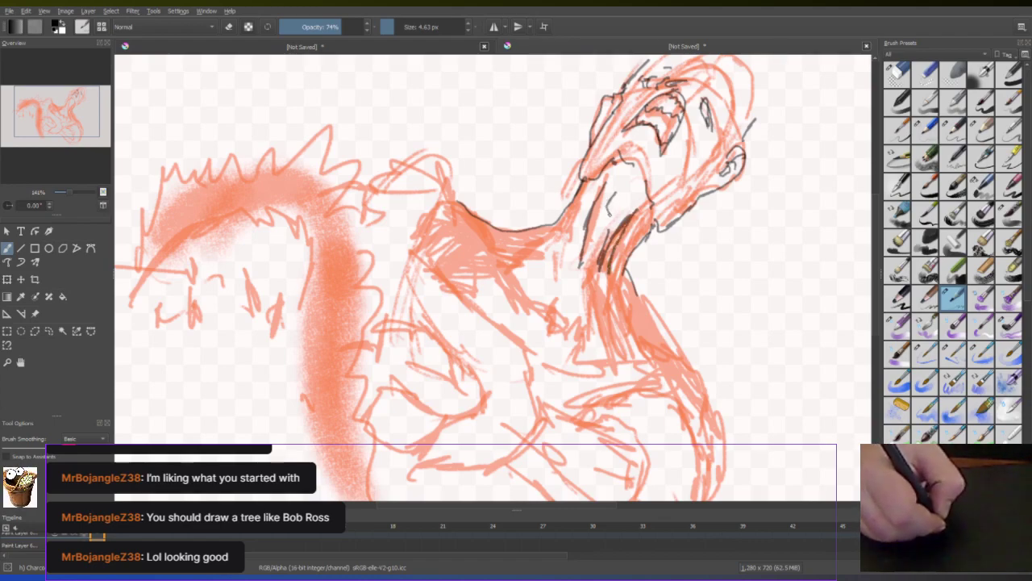
pyautogui.moveTo(617, 160)
pyautogui.mouseDown()
pyautogui.moveTo(609, 179)
pyautogui.moveTo(634, 205)
pyautogui.mouseUp()
pyautogui.moveTo(645, 192); pyautogui.dragTo(637, 206)
# Ink and darken the outer contour running from the neck down to the large lower right curve
pyautogui.moveTo(633, 253)
pyautogui.mouseDown()
pyautogui.moveTo(639, 305)
pyautogui.moveTo(692, 387)
pyautogui.mouseUp()
pyautogui.moveTo(654, 321); pyautogui.dragTo(699, 397)
pyautogui.moveTo(669, 337)
pyautogui.mouseDown()
pyautogui.moveTo(703, 387)
pyautogui.moveTo(700, 408)
pyautogui.mouseUp()
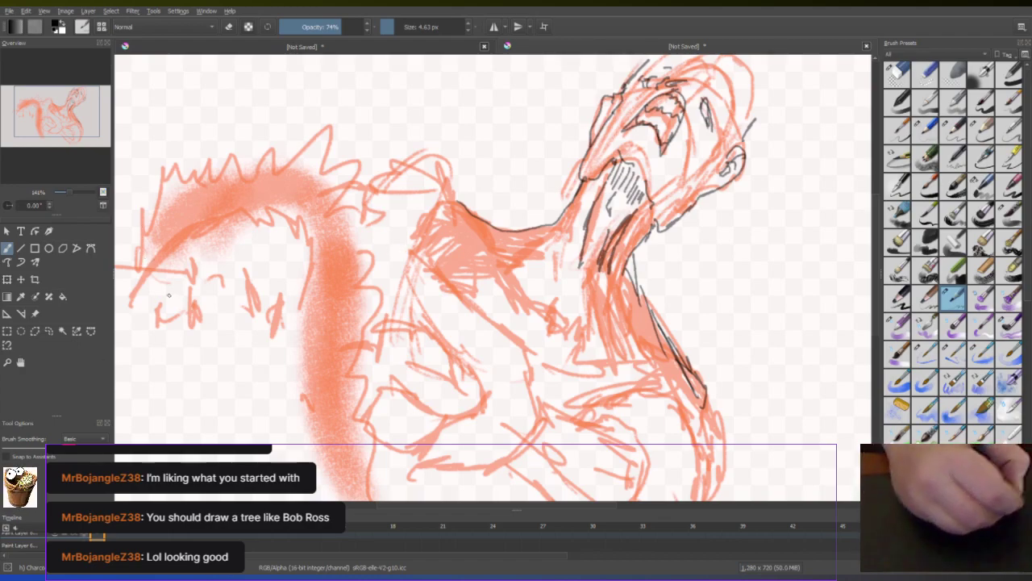
# Ink the small marks beneath the hooked stroke, its spiky upper edge, and loose wavy lines continuing toward the shoulder
pyautogui.moveTo(159, 324)
pyautogui.mouseDown()
pyautogui.moveTo(163, 289)
pyautogui.moveTo(160, 305)
pyautogui.moveTo(214, 263)
pyautogui.mouseUp()
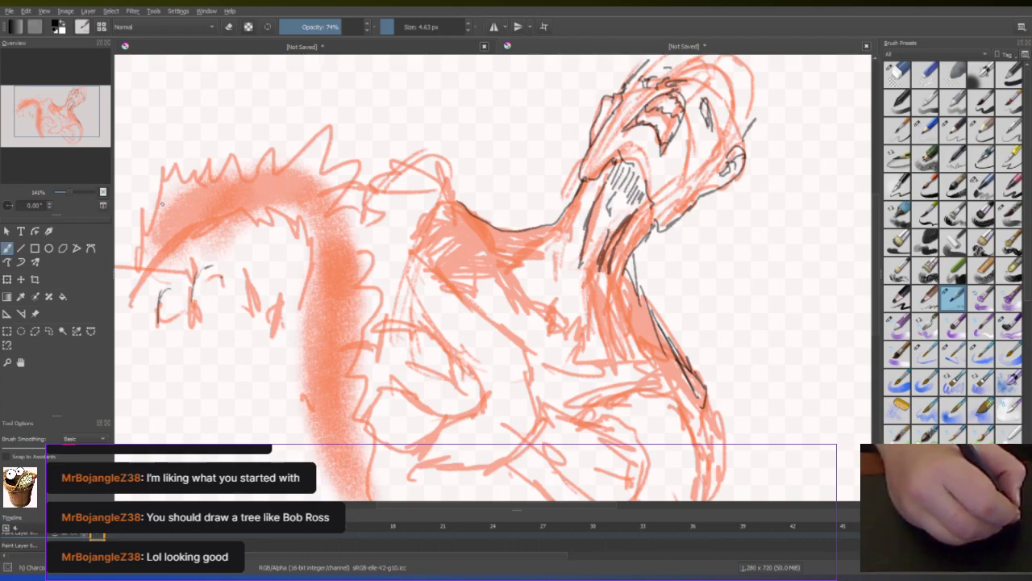
pyautogui.moveTo(163, 202)
pyautogui.mouseDown()
pyautogui.moveTo(177, 176)
pyautogui.moveTo(198, 186)
pyautogui.moveTo(207, 161)
pyautogui.moveTo(238, 174)
pyautogui.moveTo(267, 157)
pyautogui.mouseUp()
pyautogui.moveTo(301, 120)
pyautogui.mouseDown()
pyautogui.moveTo(314, 96)
pyautogui.moveTo(341, 81)
pyautogui.moveTo(377, 81)
pyautogui.moveTo(346, 88)
pyautogui.moveTo(287, 147)
pyautogui.moveTo(287, 161)
pyautogui.moveTo(327, 158)
pyautogui.moveTo(316, 171)
pyautogui.moveTo(393, 153)
pyautogui.moveTo(322, 194)
pyautogui.mouseUp()
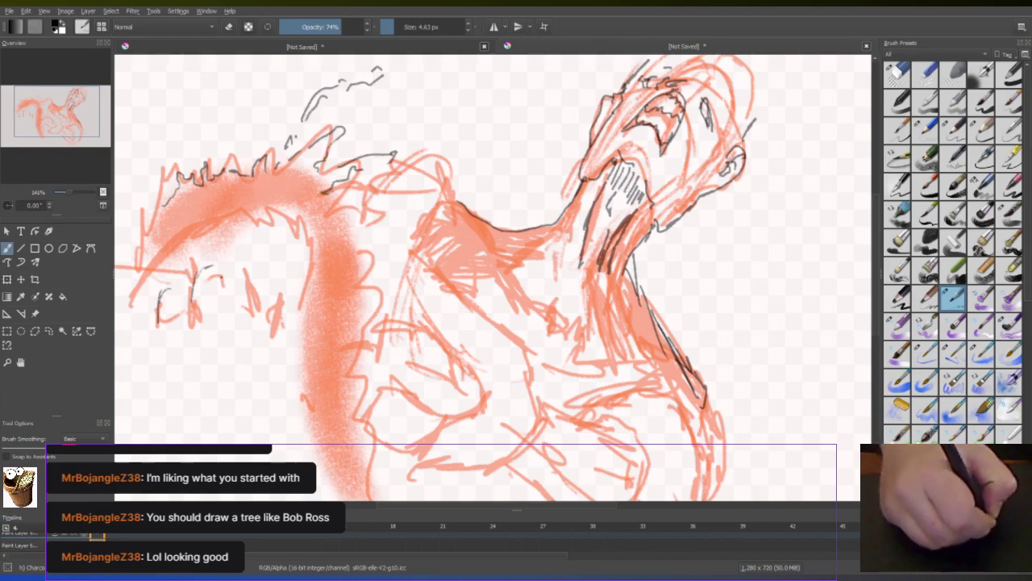
pyautogui.moveTo(411, 149)
pyautogui.mouseDown()
pyautogui.moveTo(450, 155)
pyautogui.moveTo(333, 197)
pyautogui.mouseUp()
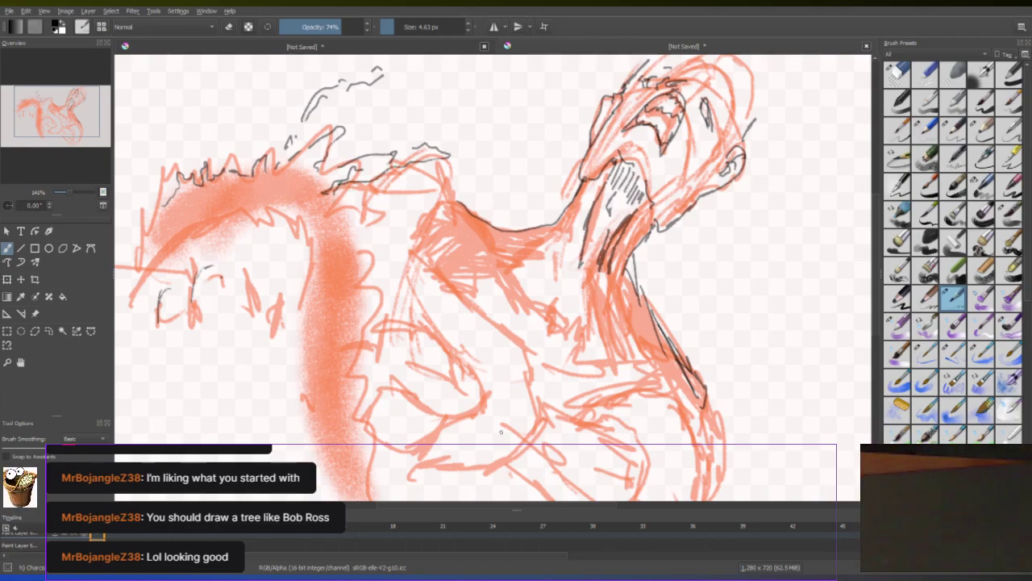
# Ink the upper and lower edges of the forearm leading to the wrist beside the lower rounded limb
pyautogui.moveTo(874, 215); pyautogui.dragTo(875, 254)
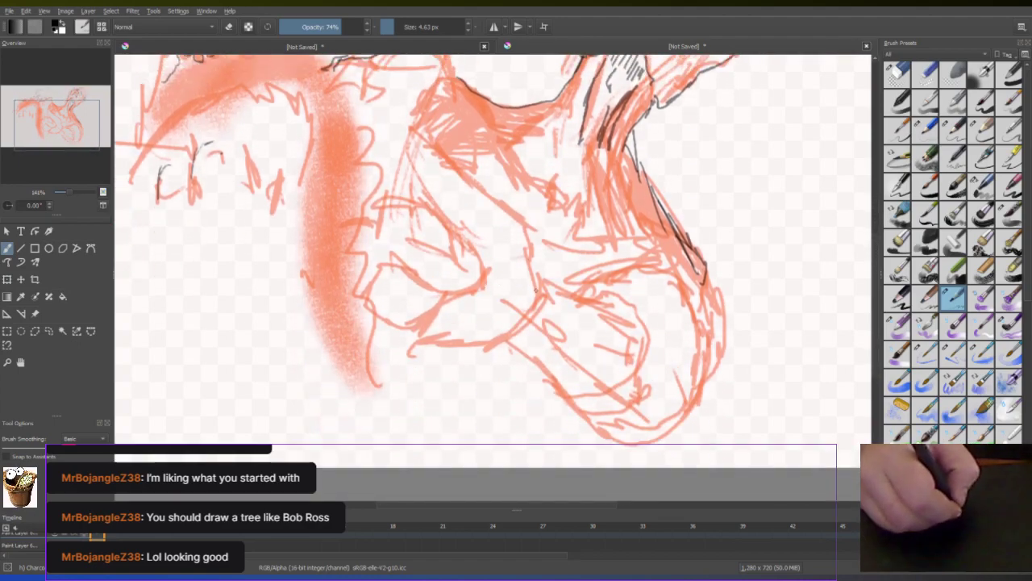
pyautogui.moveTo(540, 278); pyautogui.dragTo(508, 256)
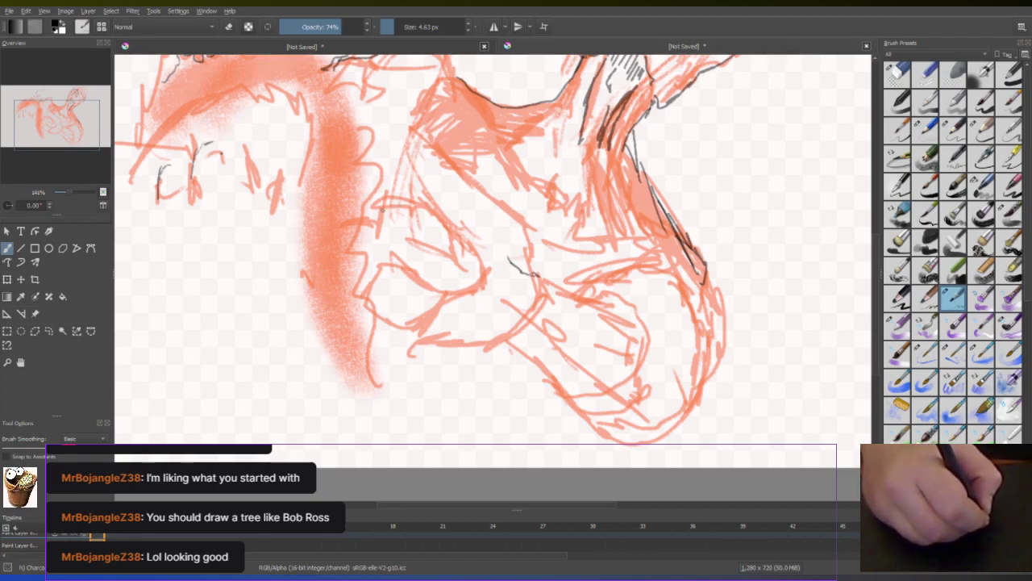
pyautogui.moveTo(502, 256); pyautogui.dragTo(416, 223)
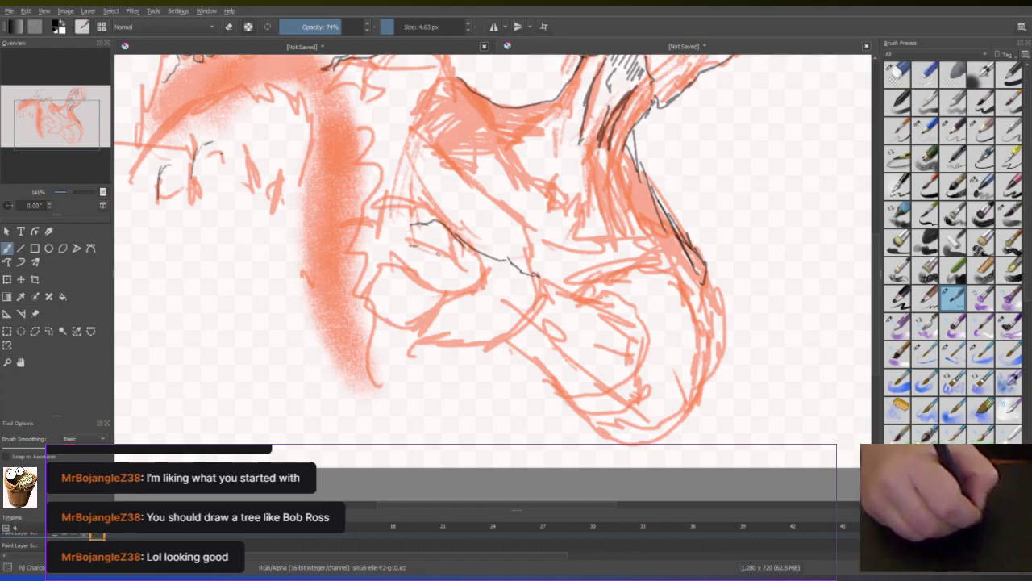
pyautogui.moveTo(506, 306); pyautogui.dragTo(448, 288)
pyautogui.moveTo(533, 273); pyautogui.dragTo(560, 288)
# Outline the lower rounded limb in black, including its wrist band, inner loop, underside and upper fold
pyautogui.moveTo(514, 263)
pyautogui.mouseDown()
pyautogui.moveTo(513, 267)
pyautogui.moveTo(526, 296)
pyautogui.moveTo(508, 308)
pyautogui.moveTo(521, 309)
pyautogui.moveTo(527, 331)
pyautogui.moveTo(612, 293)
pyautogui.moveTo(642, 329)
pyautogui.moveTo(642, 365)
pyautogui.moveTo(659, 375)
pyautogui.moveTo(647, 396)
pyautogui.moveTo(617, 390)
pyautogui.moveTo(589, 365)
pyautogui.mouseUp()
pyautogui.moveTo(539, 337); pyautogui.dragTo(645, 400)
pyautogui.moveTo(567, 358)
pyautogui.mouseDown()
pyautogui.moveTo(574, 394)
pyautogui.moveTo(631, 439)
pyautogui.moveTo(703, 391)
pyautogui.moveTo(729, 334)
pyautogui.mouseUp()
pyautogui.moveTo(564, 352); pyautogui.dragTo(559, 365)
pyautogui.moveTo(567, 284)
pyautogui.mouseDown()
pyautogui.moveTo(589, 260)
pyautogui.moveTo(637, 264)
pyautogui.moveTo(663, 290)
pyautogui.moveTo(658, 362)
pyautogui.mouseUp()
pyautogui.moveTo(604, 261)
pyautogui.mouseDown()
pyautogui.moveTo(669, 240)
pyautogui.moveTo(621, 247)
pyautogui.moveTo(674, 243)
pyautogui.moveTo(692, 279)
pyautogui.mouseUp()
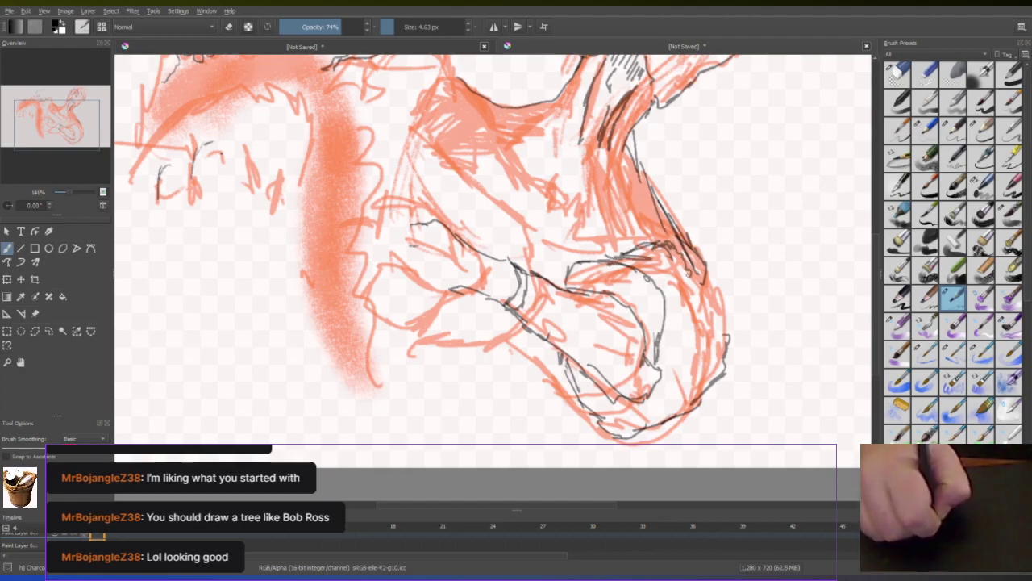
# Ink the diagonal chest line, the fold above the lower limb, and the muscle strokes across the neck base and chest
pyautogui.press('1')
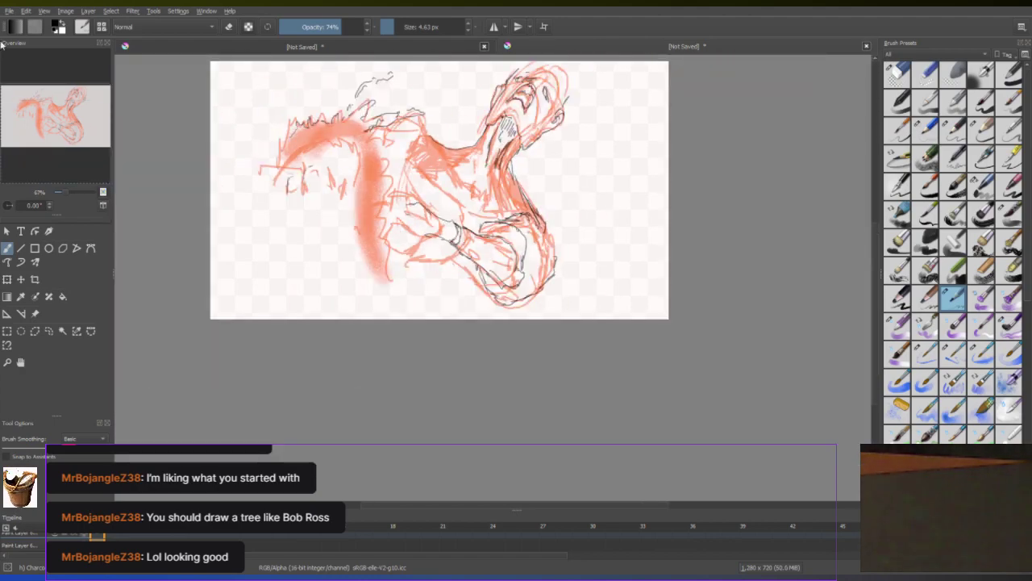
pyautogui.press('1')
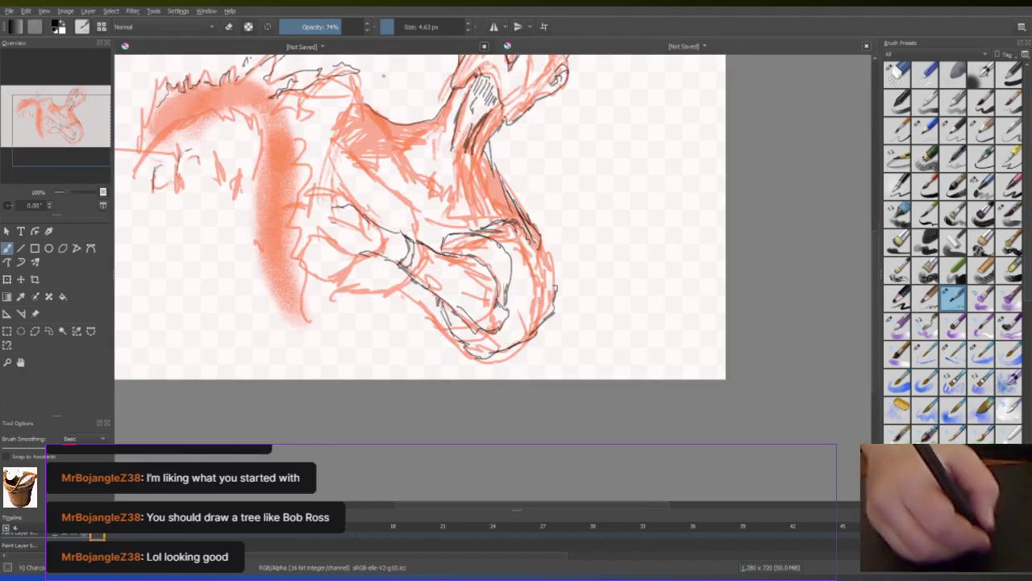
pyautogui.moveTo(420, 208); pyautogui.dragTo(348, 153)
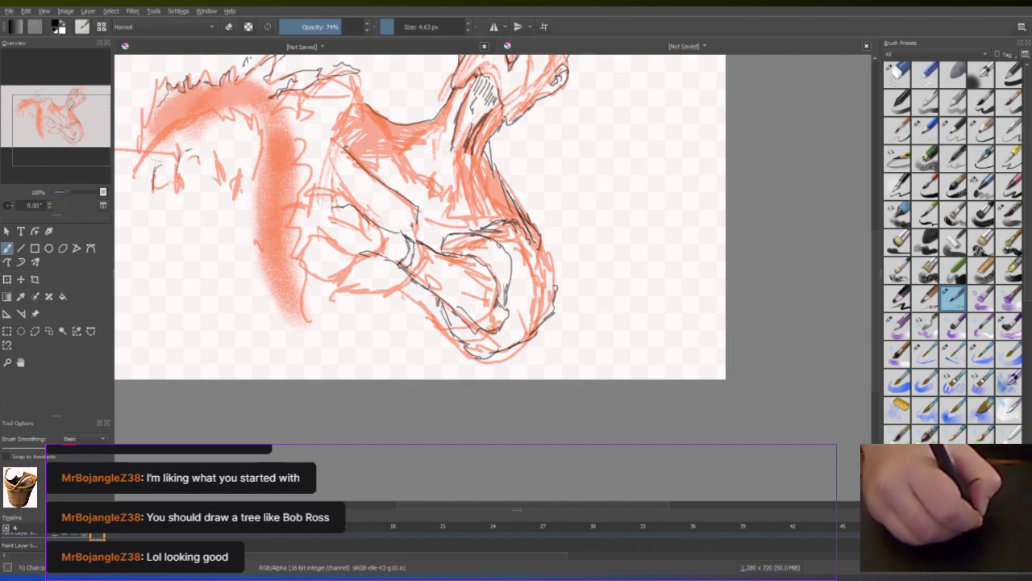
pyautogui.moveTo(417, 214); pyautogui.dragTo(502, 220)
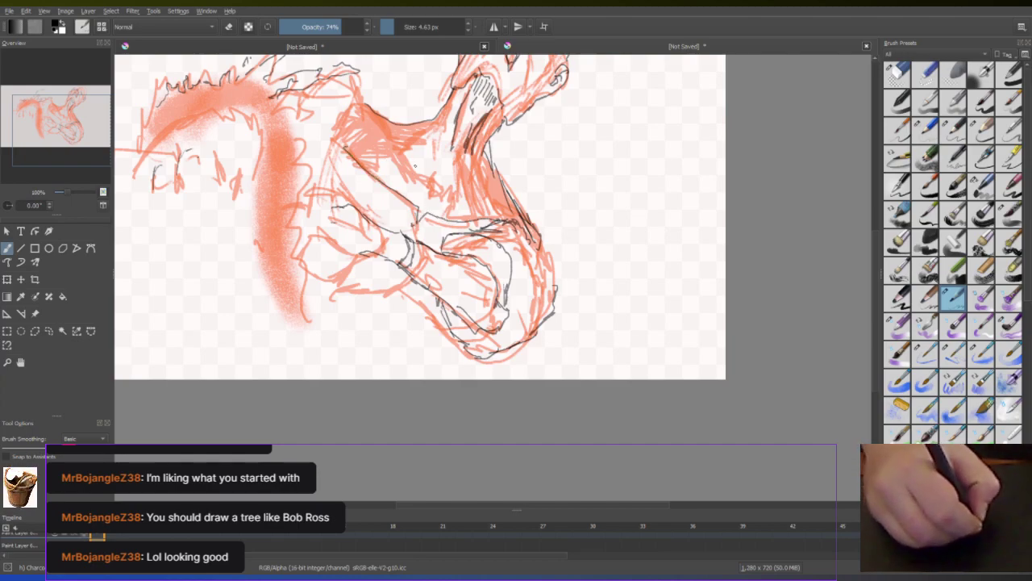
pyautogui.moveTo(446, 111); pyautogui.dragTo(429, 167)
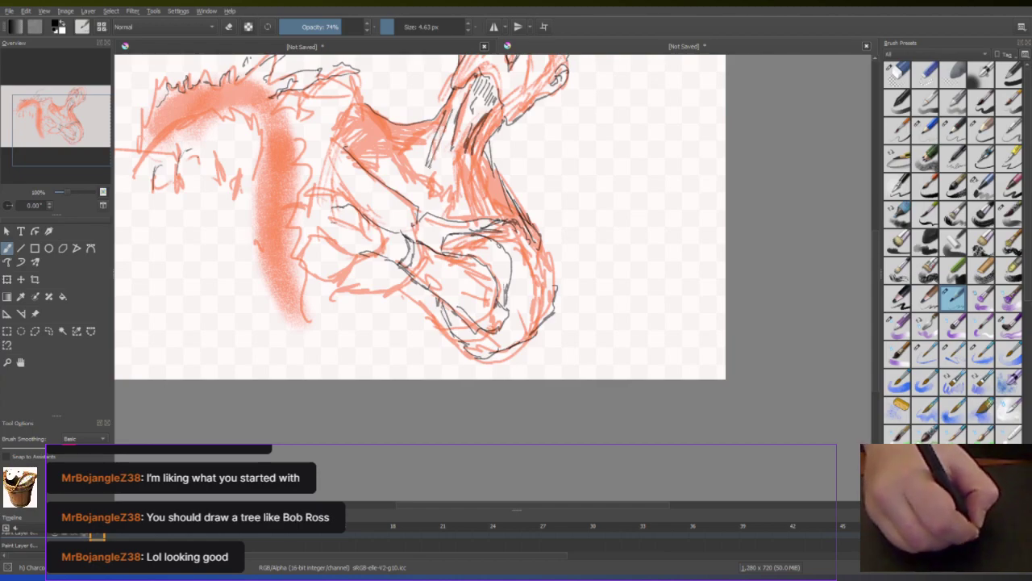
pyautogui.moveTo(434, 127)
pyautogui.mouseDown()
pyautogui.moveTo(411, 150)
pyautogui.moveTo(431, 179)
pyautogui.mouseUp()
pyautogui.moveTo(368, 154)
pyautogui.mouseDown()
pyautogui.moveTo(434, 197)
pyautogui.moveTo(498, 207)
pyautogui.moveTo(477, 194)
pyautogui.moveTo(500, 197)
pyautogui.moveTo(489, 187)
pyautogui.moveTo(440, 171)
pyautogui.mouseUp()
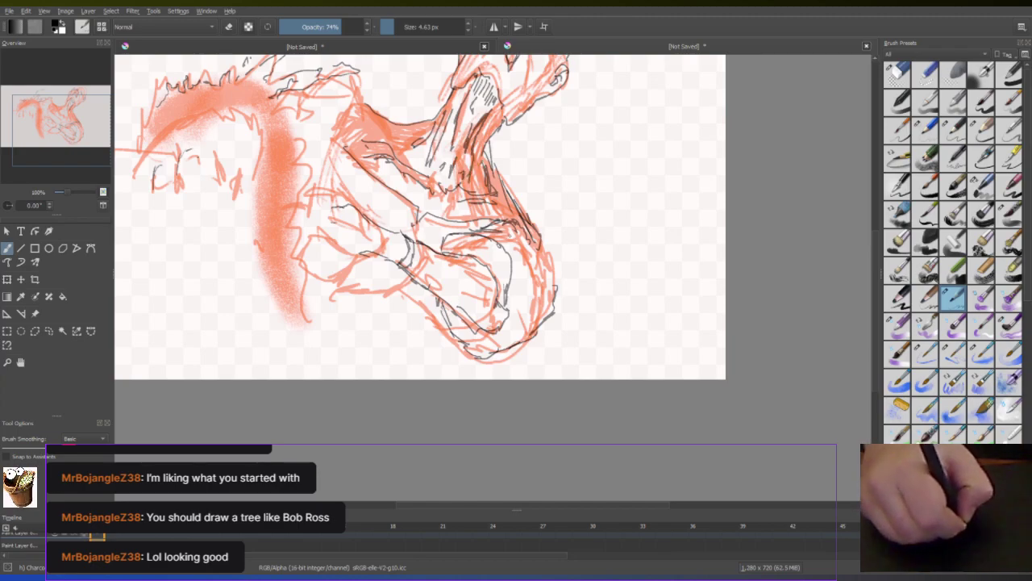
# Ink the contour connecting the wrist to the arm and the inner edge of the diagonal form on the chest's left side
pyautogui.moveTo(418, 233)
pyautogui.mouseDown()
pyautogui.moveTo(463, 225)
pyautogui.moveTo(403, 205)
pyautogui.mouseUp()
pyautogui.moveTo(401, 205); pyautogui.dragTo(386, 188)
pyautogui.moveTo(345, 152); pyautogui.dragTo(345, 210)
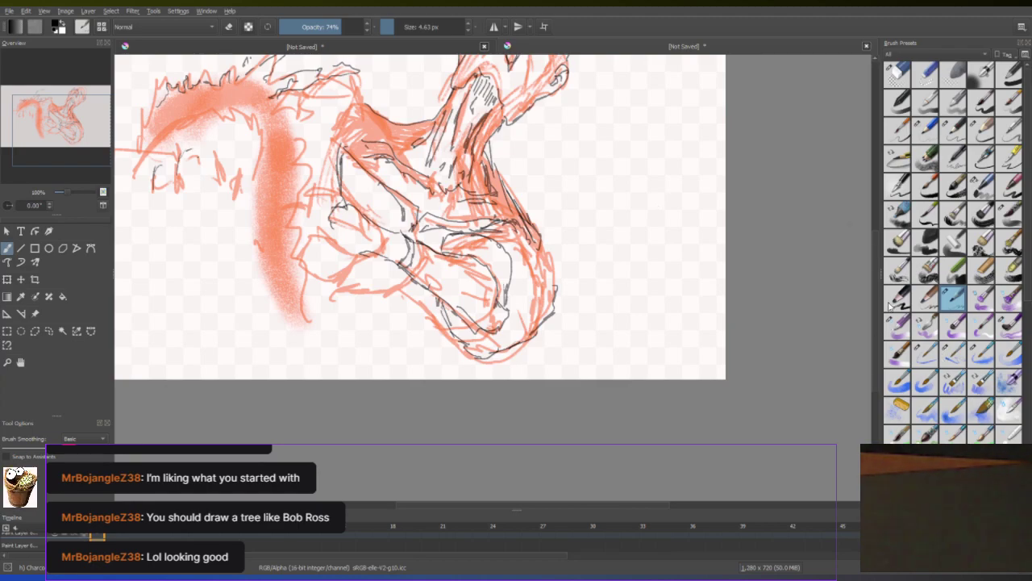
# Ink the top outline of the upper right head and add jagged strokes along its right edge, undoing the last stray stroke
pyautogui.moveTo(877, 268); pyautogui.dragTo(873, 226)
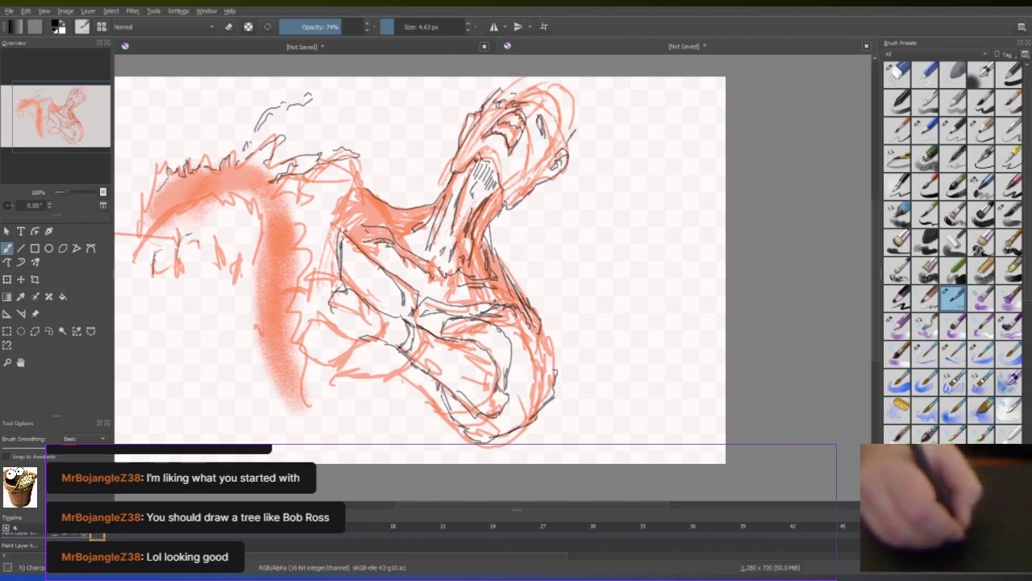
pyautogui.moveTo(495, 91)
pyautogui.mouseDown()
pyautogui.moveTo(518, 81)
pyautogui.moveTo(568, 97)
pyautogui.mouseUp()
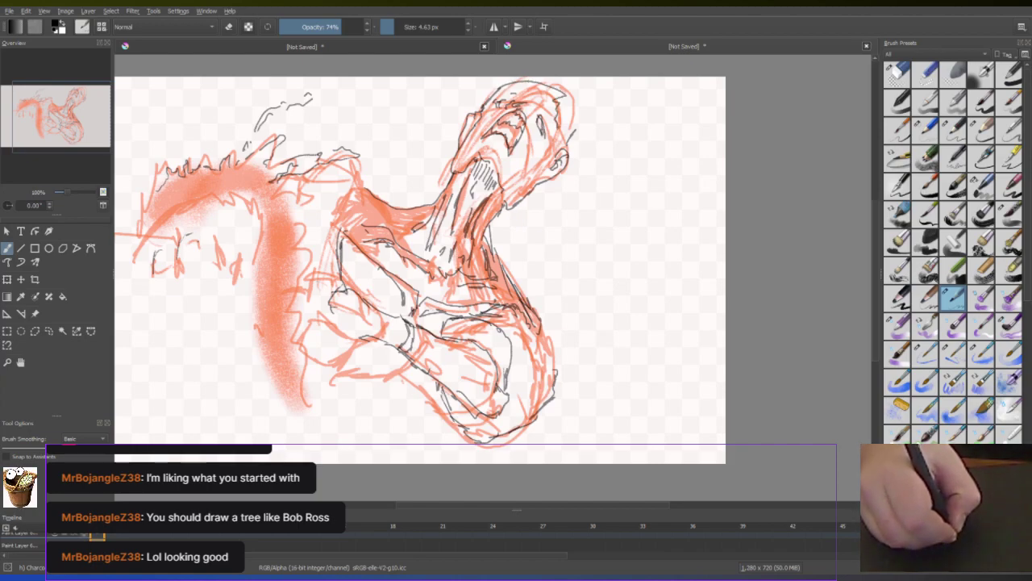
pyautogui.moveTo(558, 137); pyautogui.dragTo(573, 130)
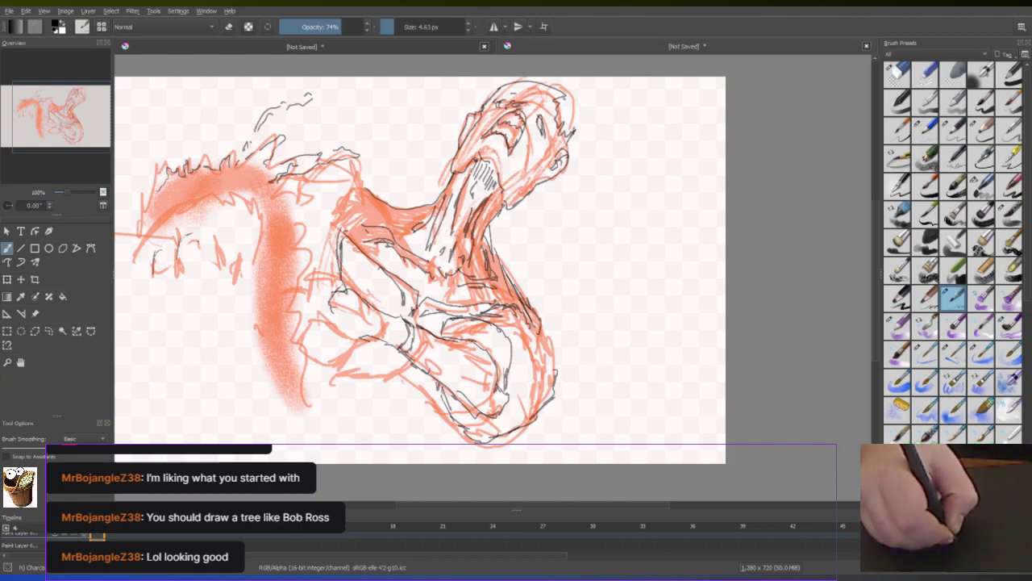
pyautogui.moveTo(565, 119)
pyautogui.mouseDown()
pyautogui.moveTo(568, 129)
pyautogui.moveTo(566, 116)
pyautogui.mouseUp()
pyautogui.hotkey('ctrl', 'z')
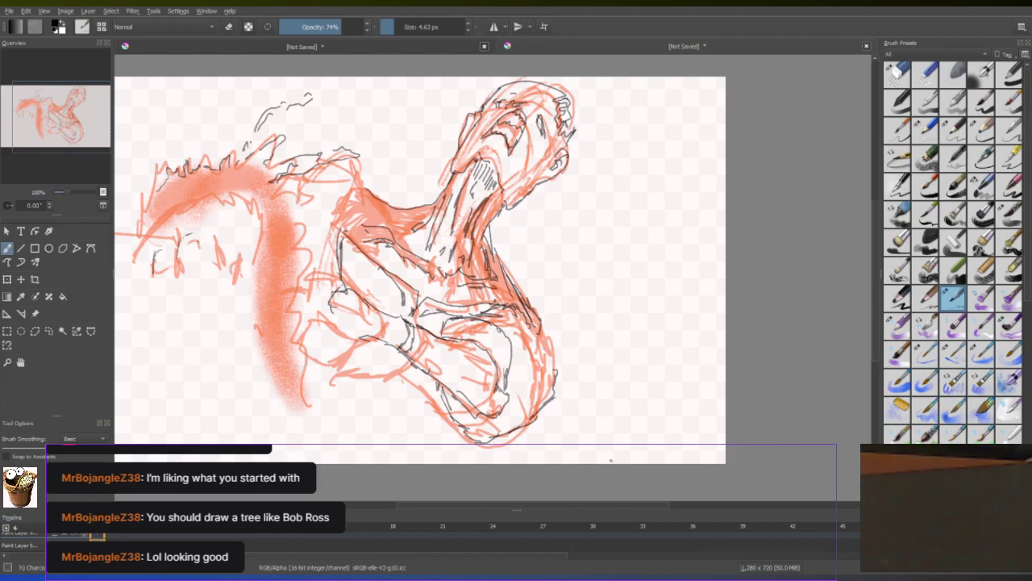
# Enlarge the animation timeline area so that more paint layer rows fit in it
pyautogui.moveTo(518, 508); pyautogui.dragTo(523, 450)
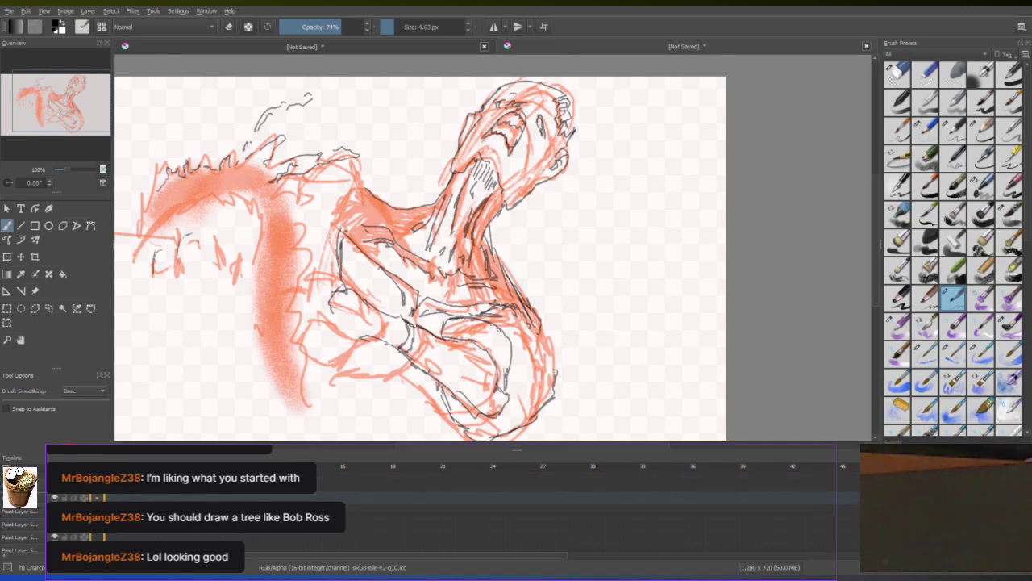
pyautogui.press('space')
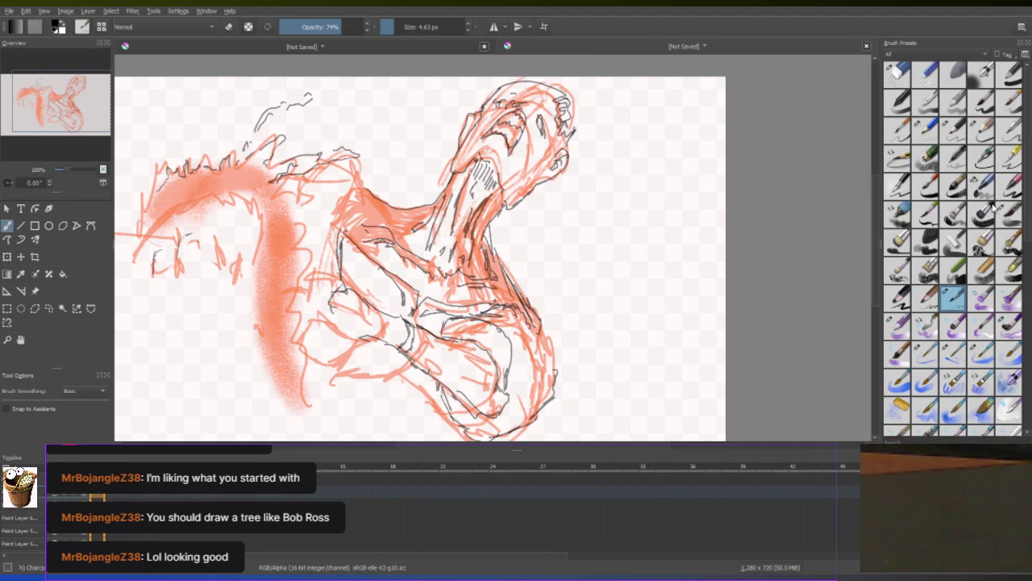
# With the Ink-3 brush preset, ink a bold black outline around the creature's head, its ear, jaw, crown and small oval facial opening
pyautogui.click(1008, 161)
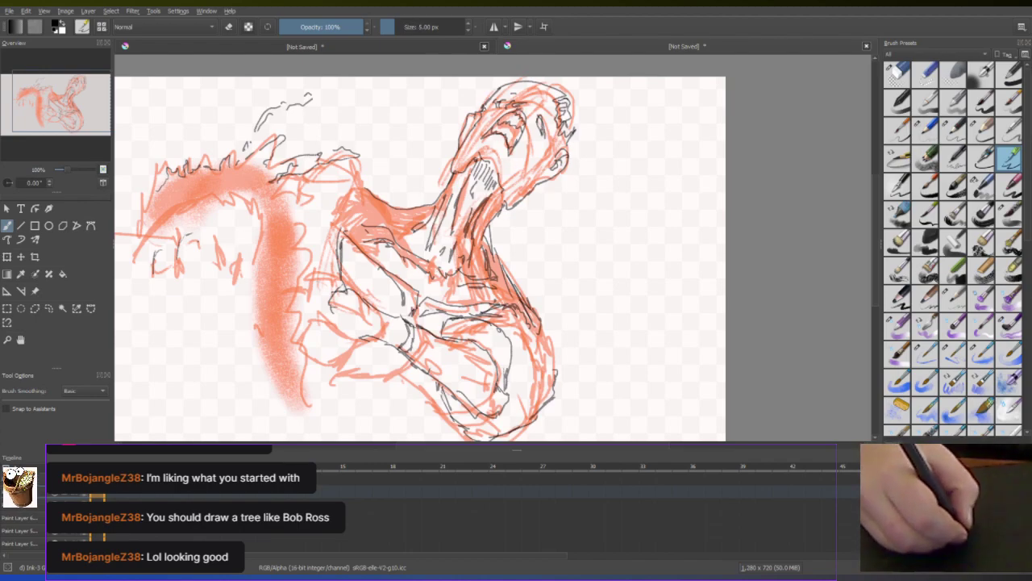
pyautogui.moveTo(510, 83); pyautogui.dragTo(487, 100)
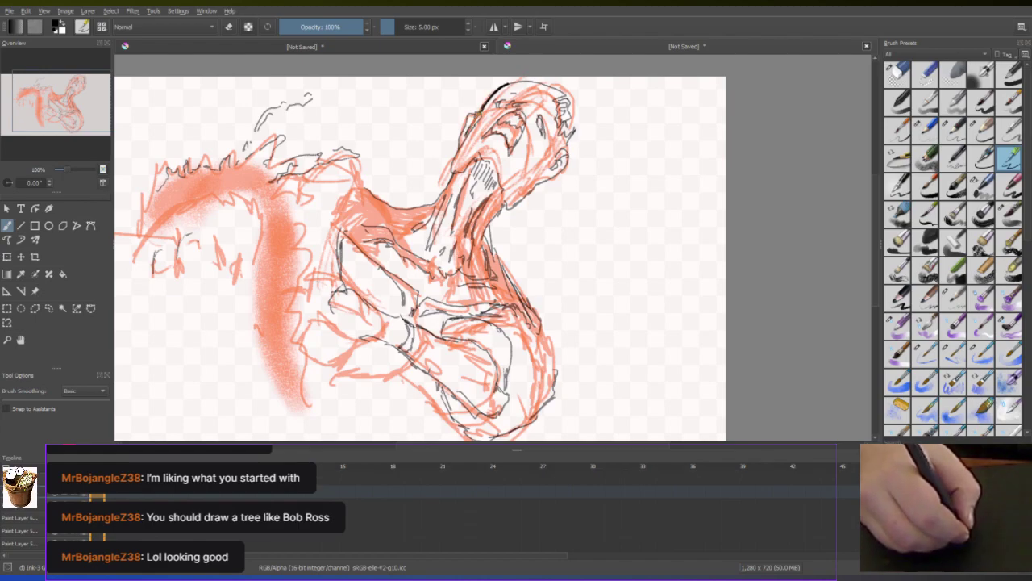
pyautogui.moveTo(473, 130)
pyautogui.mouseDown()
pyautogui.moveTo(452, 172)
pyautogui.moveTo(497, 179)
pyautogui.moveTo(513, 209)
pyautogui.moveTo(559, 174)
pyautogui.moveTo(569, 151)
pyautogui.moveTo(566, 171)
pyautogui.moveTo(550, 177)
pyautogui.moveTo(573, 124)
pyautogui.moveTo(560, 138)
pyautogui.mouseUp()
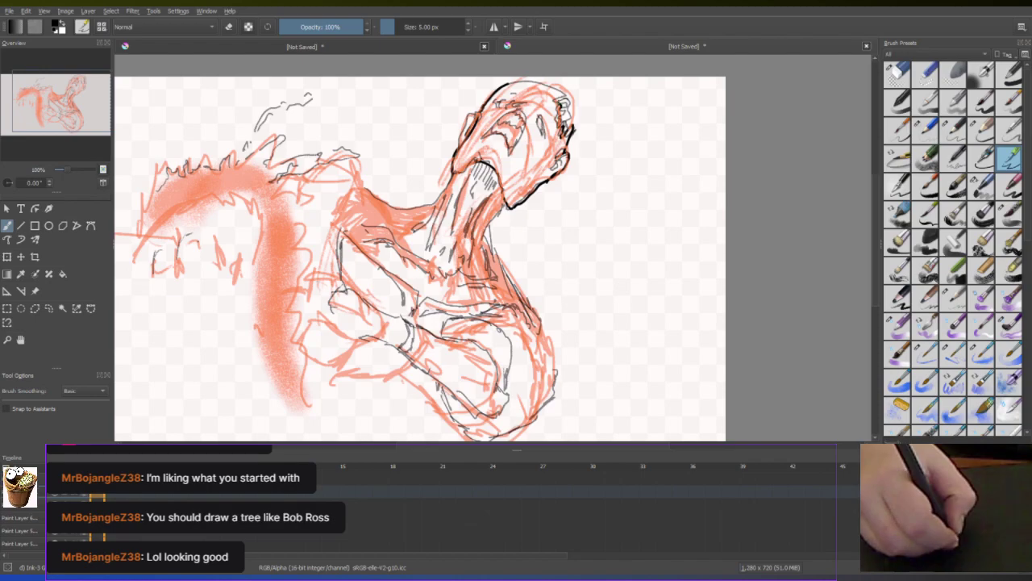
pyautogui.moveTo(563, 97); pyautogui.dragTo(516, 81)
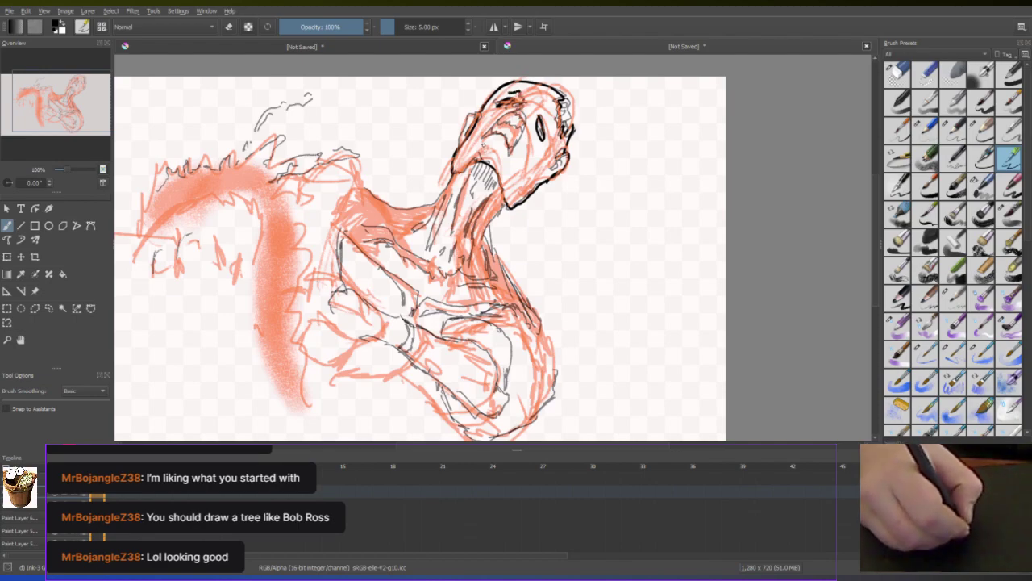
# Ink the curved outline and inner folds of the large open feature in the middle of the creature's face
pyautogui.moveTo(486, 135)
pyautogui.mouseDown()
pyautogui.moveTo(514, 110)
pyautogui.moveTo(518, 142)
pyautogui.mouseUp()
pyautogui.moveTo(522, 136); pyautogui.dragTo(514, 149)
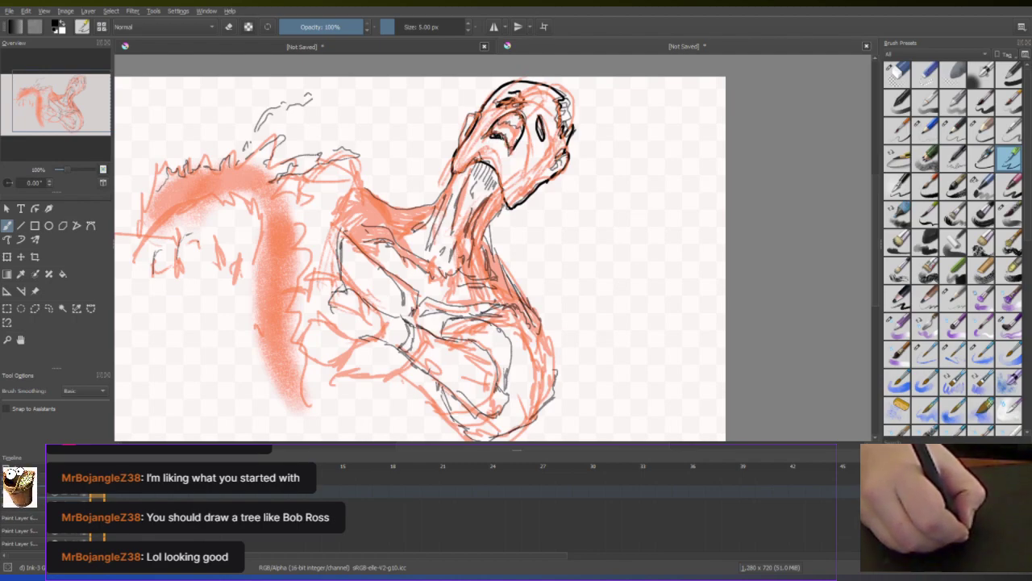
pyautogui.moveTo(510, 127)
pyautogui.mouseDown()
pyautogui.moveTo(495, 141)
pyautogui.moveTo(510, 133)
pyautogui.mouseUp()
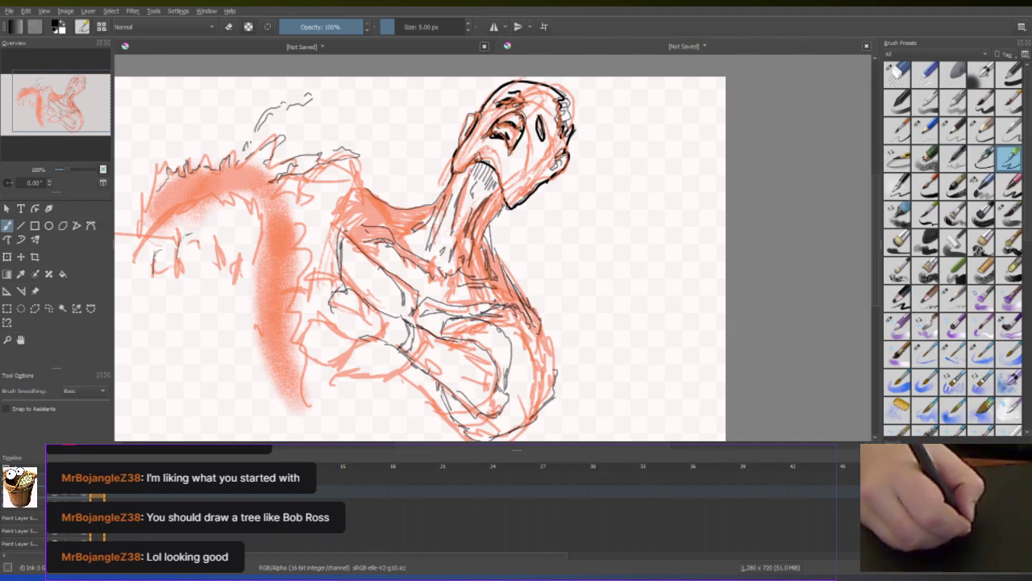
# Hatch the shadow under the jaw in black and ink the outer contour from the neck down to the rounded lower body
pyautogui.moveTo(476, 163)
pyautogui.mouseDown()
pyautogui.moveTo(473, 185)
pyautogui.moveTo(504, 205)
pyautogui.moveTo(487, 253)
pyautogui.mouseUp()
pyautogui.moveTo(497, 218)
pyautogui.mouseDown()
pyautogui.moveTo(492, 254)
pyautogui.moveTo(524, 325)
pyautogui.mouseUp()
pyautogui.moveTo(503, 262); pyautogui.dragTo(518, 295)
pyautogui.moveTo(516, 311); pyautogui.dragTo(535, 332)
pyautogui.moveTo(531, 297); pyautogui.dragTo(557, 406)
# Ink the spiky ridge and underside of the orange arched limb, its jagged hanging end, and a short curl at the shoulder
pyautogui.moveTo(140, 226)
pyautogui.mouseDown()
pyautogui.moveTo(164, 170)
pyautogui.moveTo(260, 139)
pyautogui.moveTo(275, 182)
pyautogui.moveTo(258, 257)
pyautogui.moveTo(295, 284)
pyautogui.moveTo(257, 372)
pyautogui.moveTo(303, 417)
pyautogui.moveTo(184, 213)
pyautogui.moveTo(217, 161)
pyautogui.mouseUp()
pyautogui.moveTo(155, 208)
pyautogui.mouseDown()
pyautogui.moveTo(242, 190)
pyautogui.moveTo(282, 217)
pyautogui.mouseUp()
pyautogui.moveTo(263, 170); pyautogui.dragTo(271, 273)
pyautogui.moveTo(362, 162); pyautogui.dragTo(364, 181)
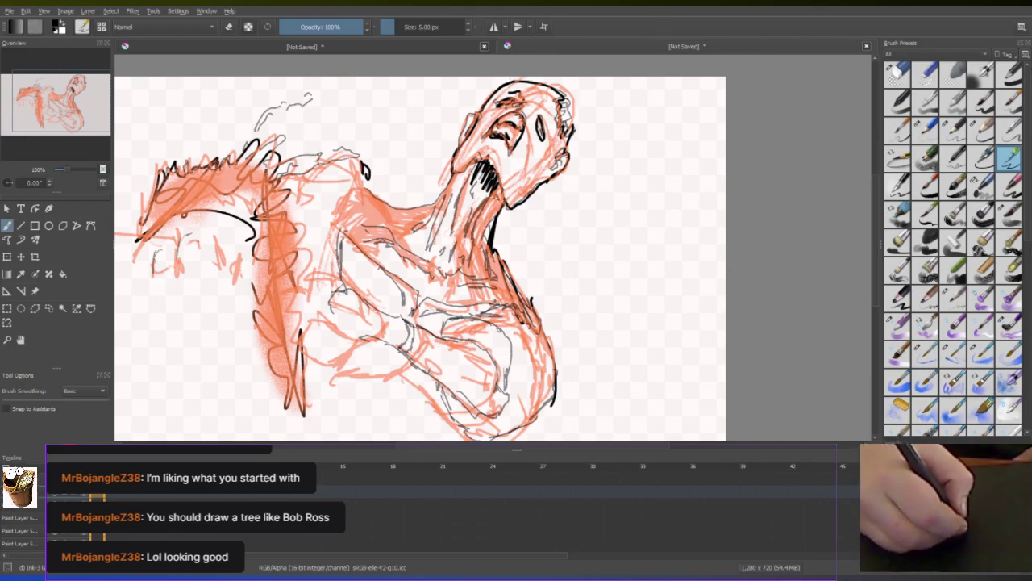
# Fill the neck's outer edge with solid black and add short shading strokes down the back contour beneath it
pyautogui.moveTo(475, 219)
pyautogui.mouseDown()
pyautogui.moveTo(471, 249)
pyautogui.moveTo(483, 243)
pyautogui.mouseUp()
pyautogui.moveTo(497, 202)
pyautogui.mouseDown()
pyautogui.moveTo(485, 248)
pyautogui.moveTo(499, 304)
pyautogui.mouseUp()
pyautogui.moveTo(513, 270)
pyautogui.mouseDown()
pyautogui.moveTo(506, 308)
pyautogui.moveTo(521, 324)
pyautogui.mouseUp()
# Shade the outer curve and underside of the rounded lower body with dense black zigzag hatching
pyautogui.moveTo(550, 314)
pyautogui.mouseDown()
pyautogui.moveTo(534, 366)
pyautogui.moveTo(546, 387)
pyautogui.mouseUp()
pyautogui.moveTo(542, 345)
pyautogui.mouseDown()
pyautogui.moveTo(536, 408)
pyautogui.moveTo(521, 424)
pyautogui.mouseUp()
pyautogui.moveTo(528, 363); pyautogui.dragTo(513, 426)
pyautogui.moveTo(442, 392)
pyautogui.mouseDown()
pyautogui.moveTo(456, 428)
pyautogui.moveTo(492, 439)
pyautogui.mouseUp()
pyautogui.moveTo(503, 402); pyautogui.dragTo(509, 434)
pyautogui.moveTo(515, 375)
pyautogui.mouseDown()
pyautogui.moveTo(523, 418)
pyautogui.moveTo(549, 403)
pyautogui.mouseUp()
pyautogui.moveTo(550, 360)
pyautogui.mouseDown()
pyautogui.moveTo(547, 395)
pyautogui.moveTo(548, 374)
pyautogui.mouseUp()
# Hatch black shadow along the diagonal lower edge of the folded limb, thickening it toward the bottom of the body
pyautogui.moveTo(408, 339)
pyautogui.mouseDown()
pyautogui.moveTo(403, 356)
pyautogui.moveTo(389, 347)
pyautogui.moveTo(429, 365)
pyautogui.moveTo(437, 380)
pyautogui.mouseUp()
pyautogui.moveTo(440, 348); pyautogui.dragTo(460, 397)
pyautogui.moveTo(458, 379); pyautogui.dragTo(479, 413)
pyautogui.moveTo(477, 377); pyautogui.dragTo(494, 424)
pyautogui.moveTo(485, 393); pyautogui.dragTo(495, 403)
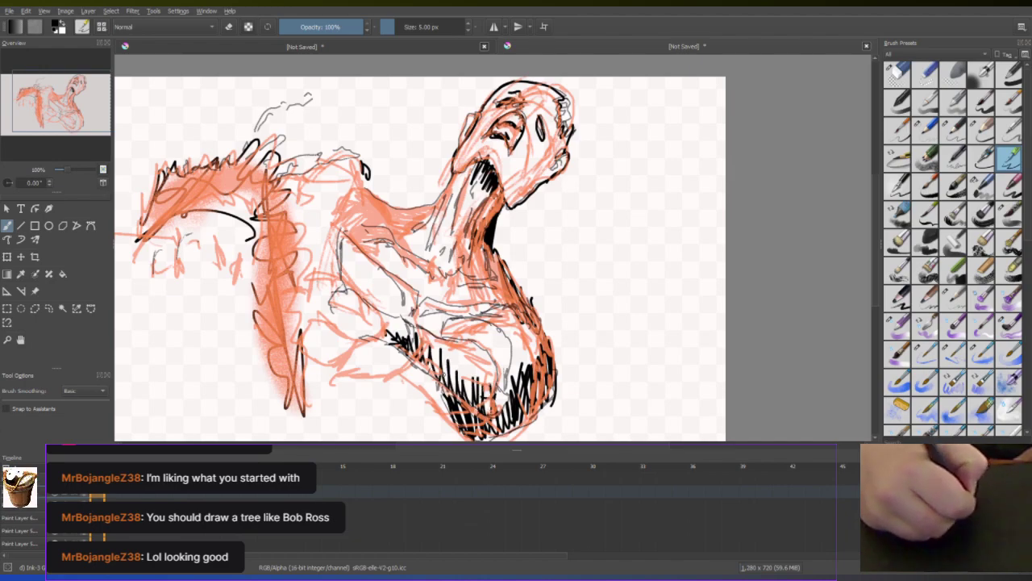
pyautogui.moveTo(421, 334)
pyautogui.mouseDown()
pyautogui.moveTo(428, 366)
pyautogui.moveTo(460, 385)
pyautogui.moveTo(479, 381)
pyautogui.moveTo(469, 393)
pyautogui.moveTo(470, 379)
pyautogui.mouseUp()
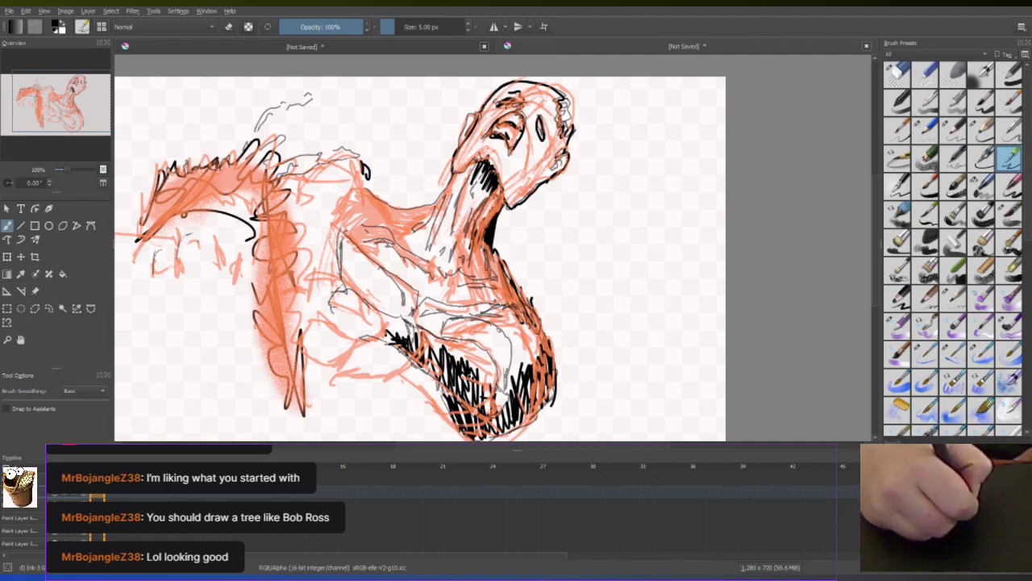
pyautogui.moveTo(429, 333); pyautogui.dragTo(442, 355)
pyautogui.moveTo(438, 355); pyautogui.dragTo(447, 371)
pyautogui.moveTo(452, 363); pyautogui.dragTo(456, 375)
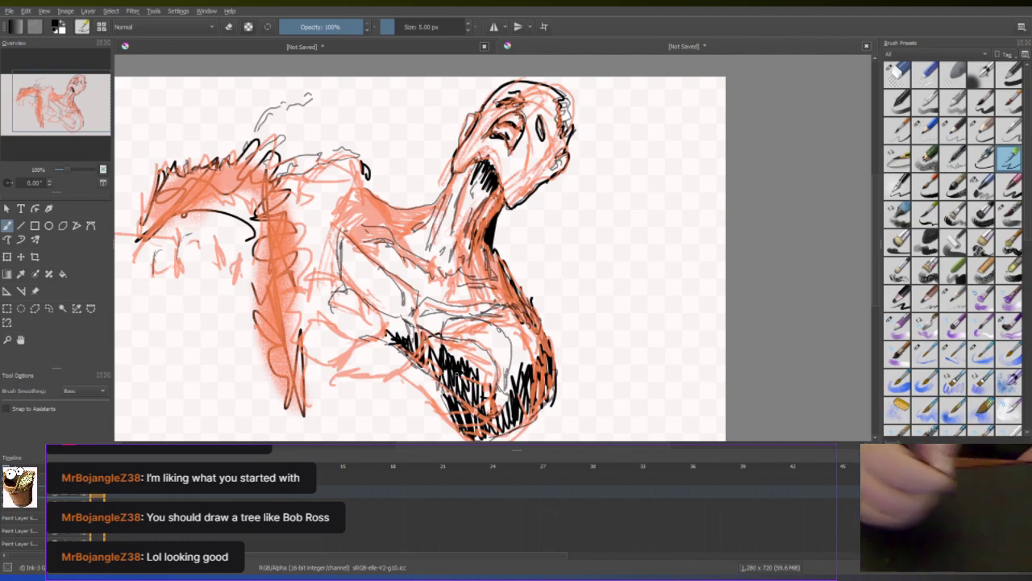